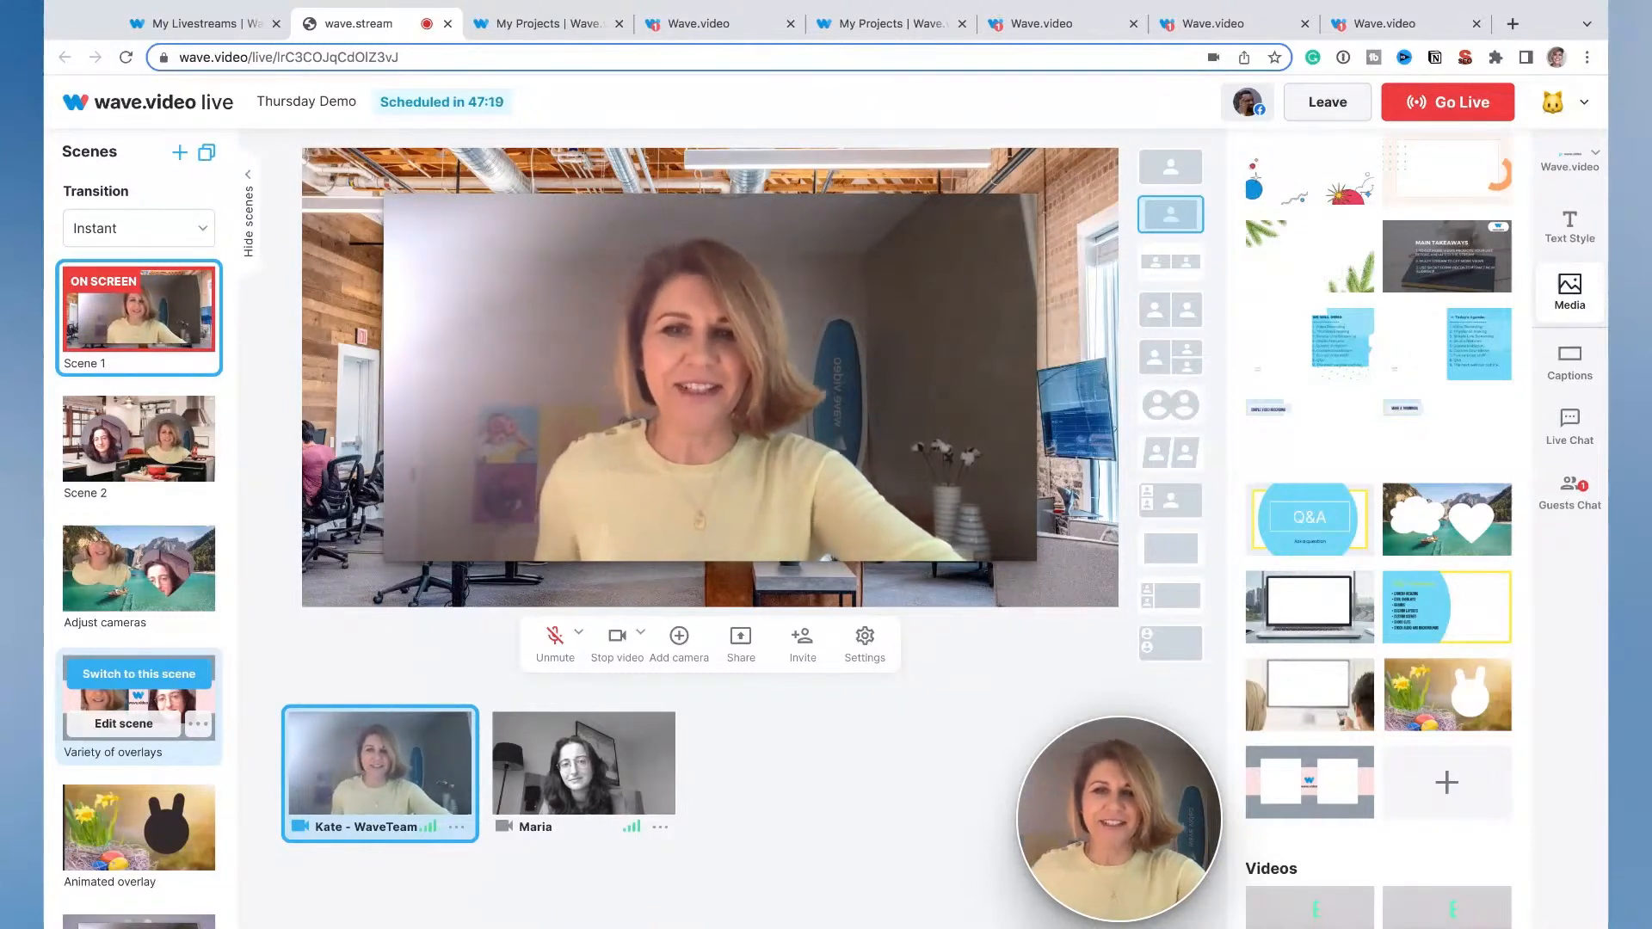
Step: Switch to Scene 2 and try the side-by-side, slanted and split-screen camera layouts, finishing with the two-circle layout
mouse_move(116, 456)
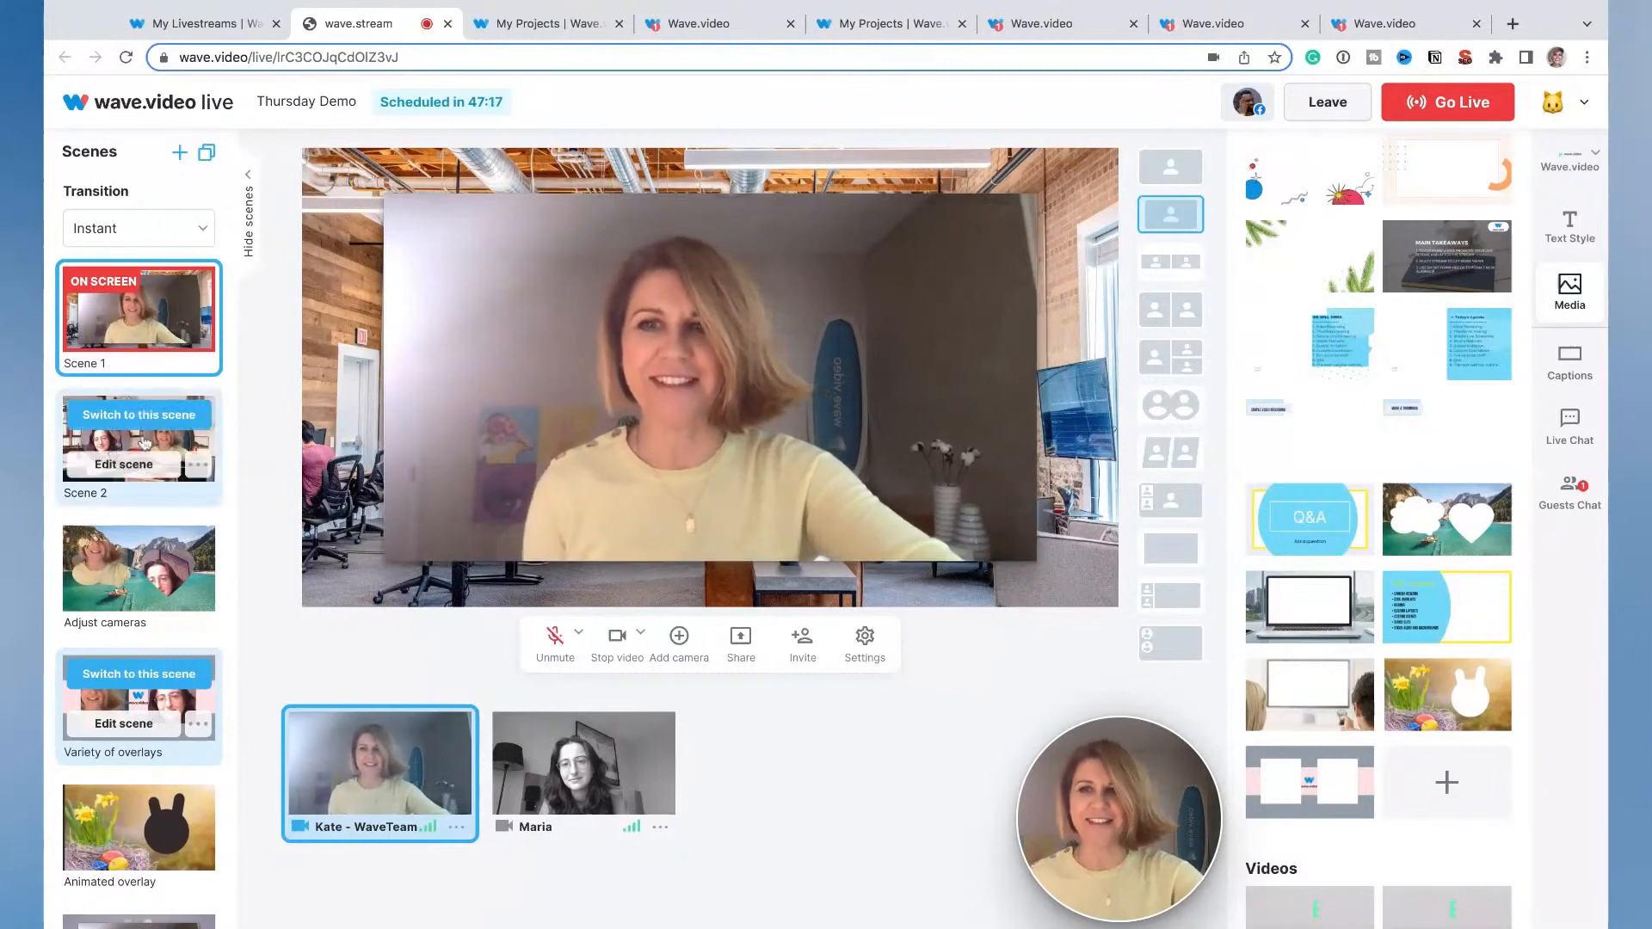
click(143, 421)
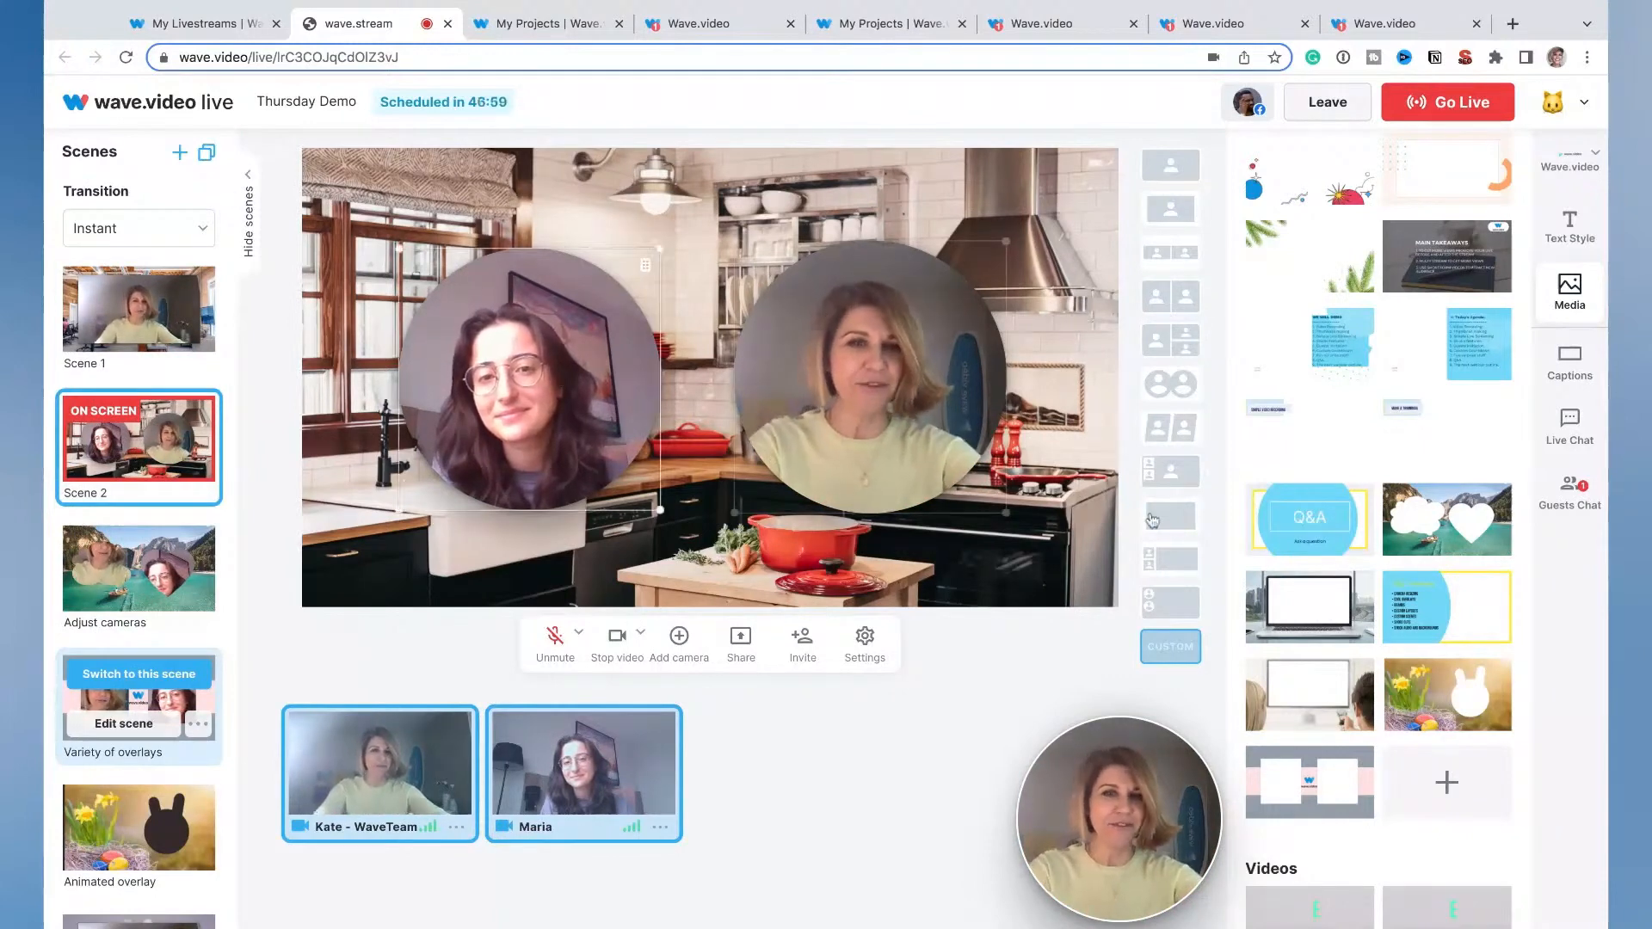
click(1181, 271)
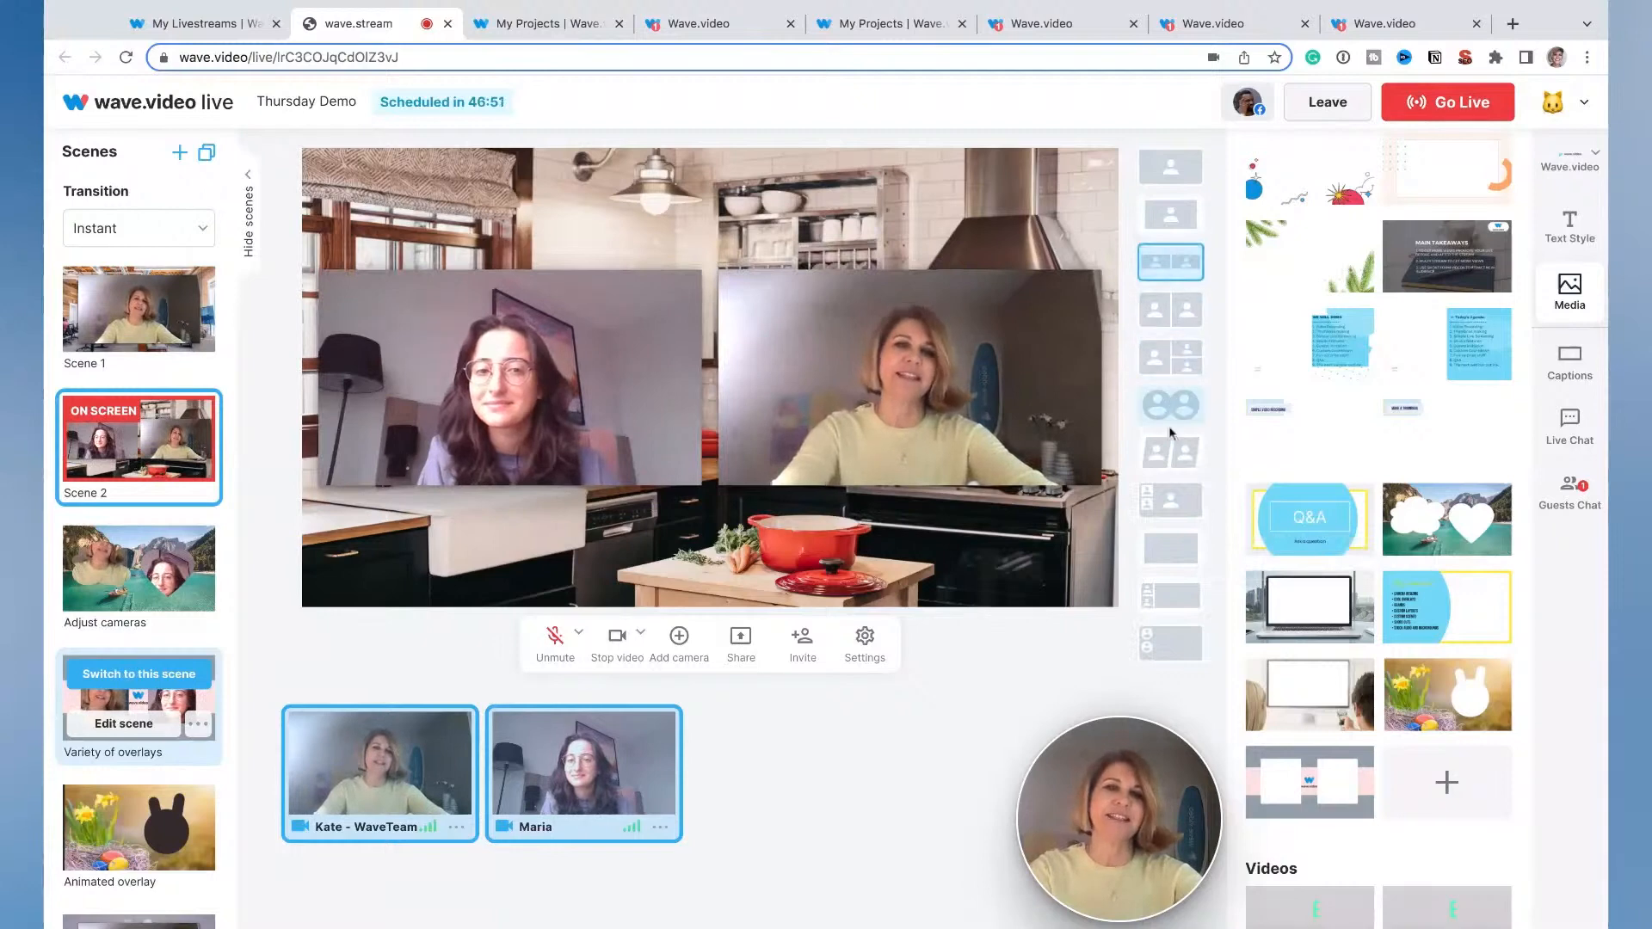
click(1174, 449)
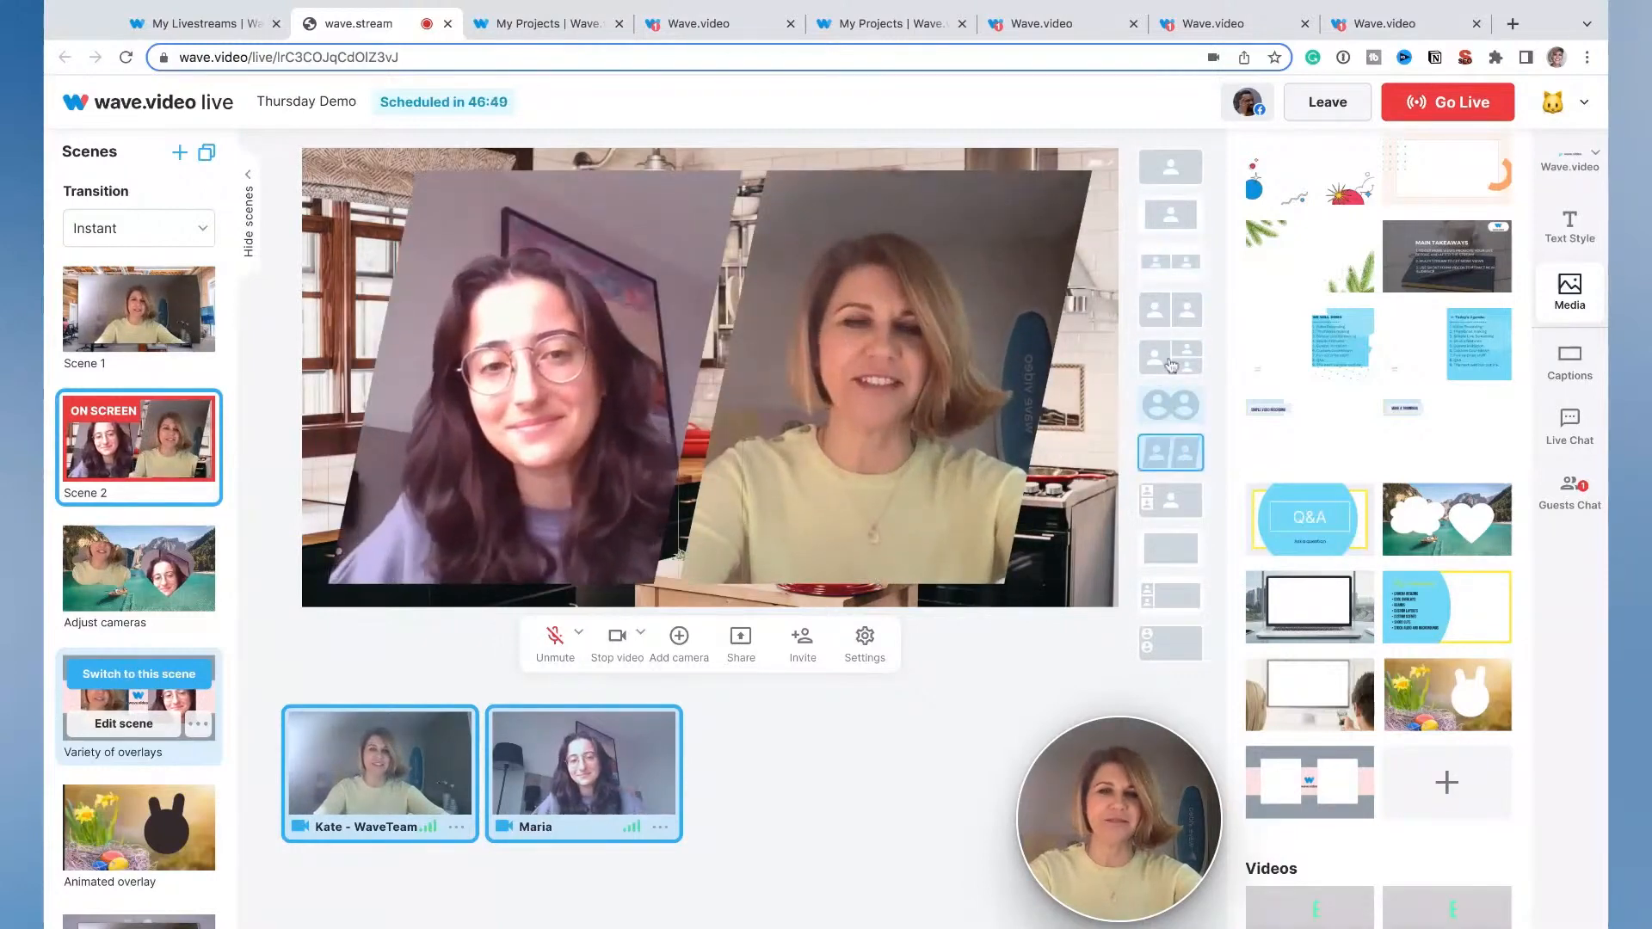
click(1169, 311)
click(1170, 404)
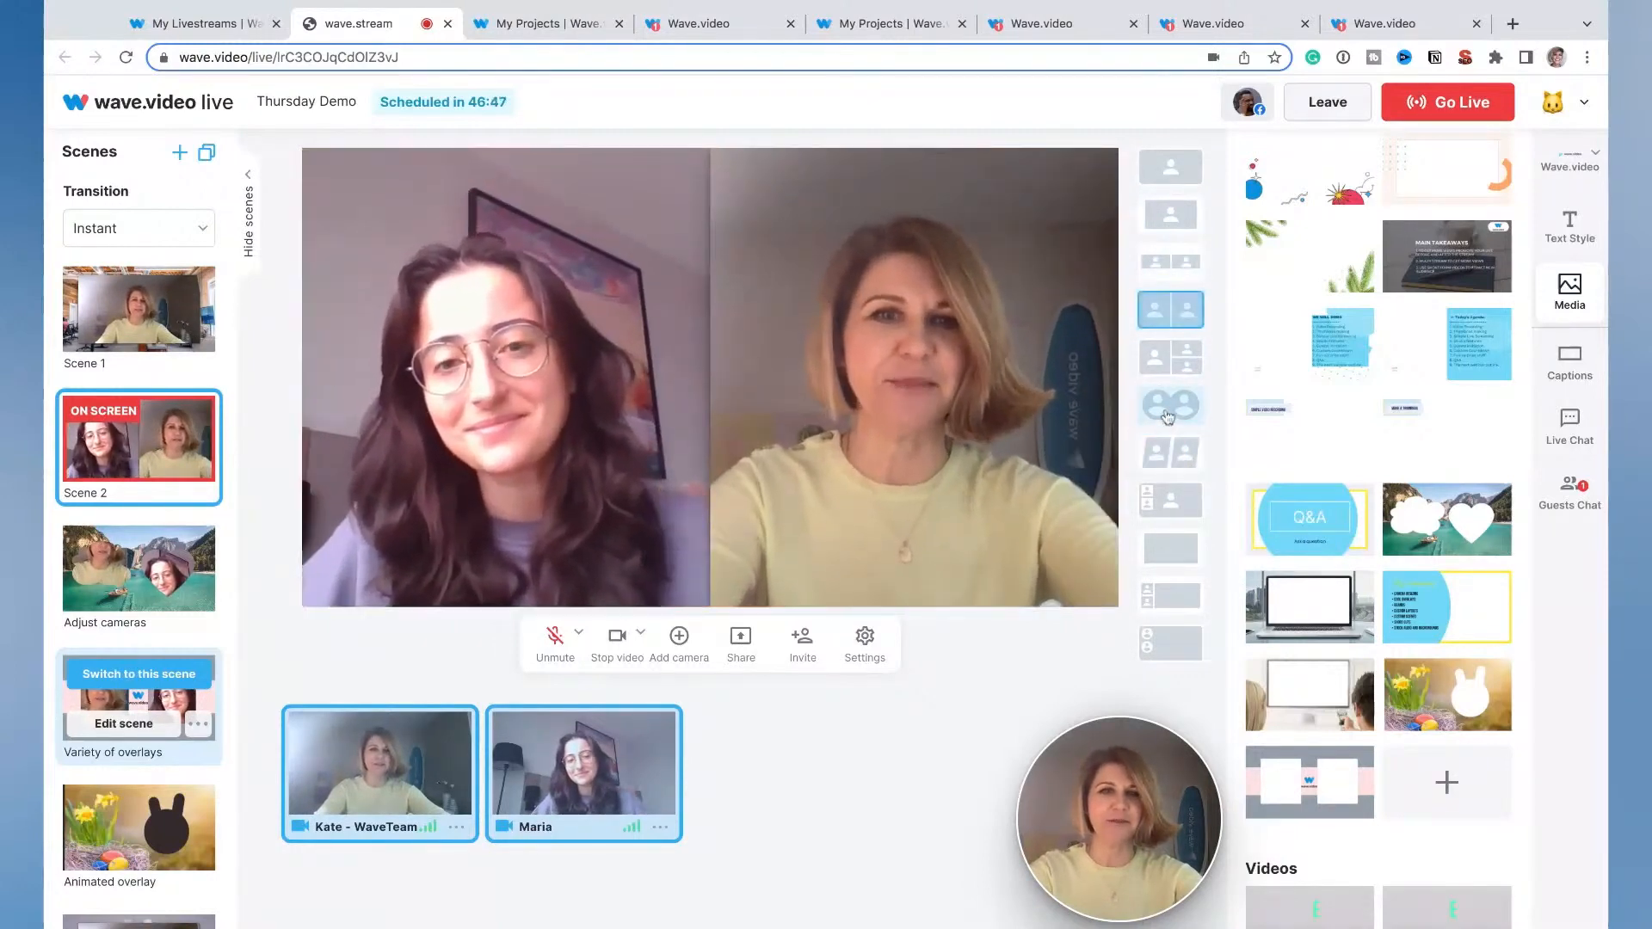
click(1184, 322)
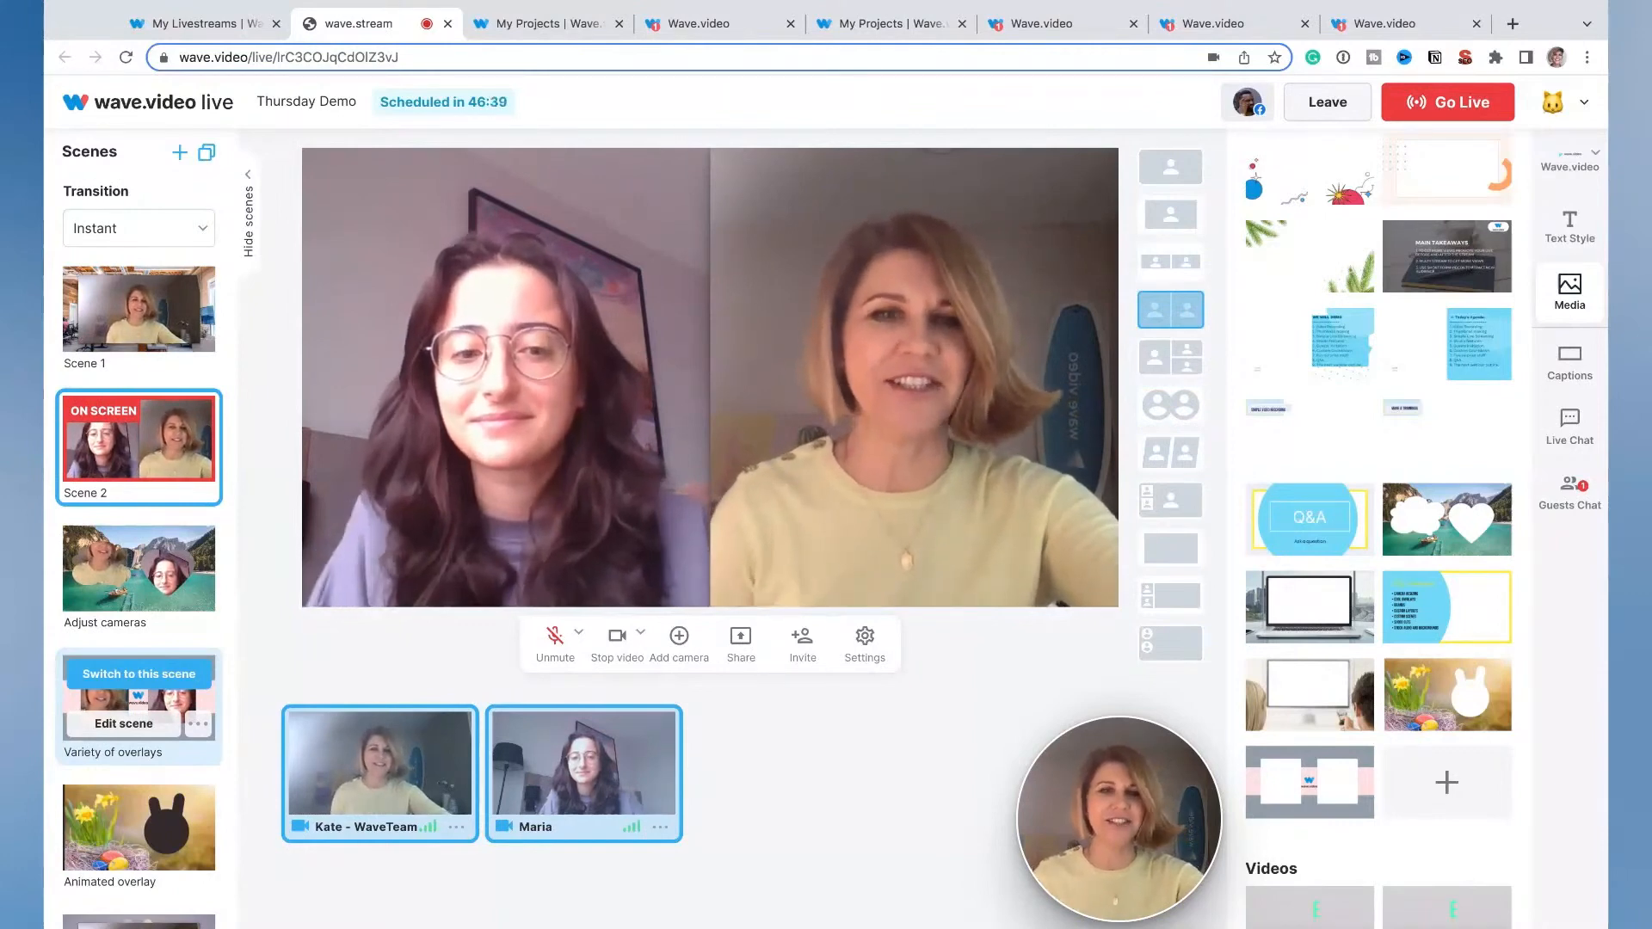
click(1170, 261)
click(1172, 405)
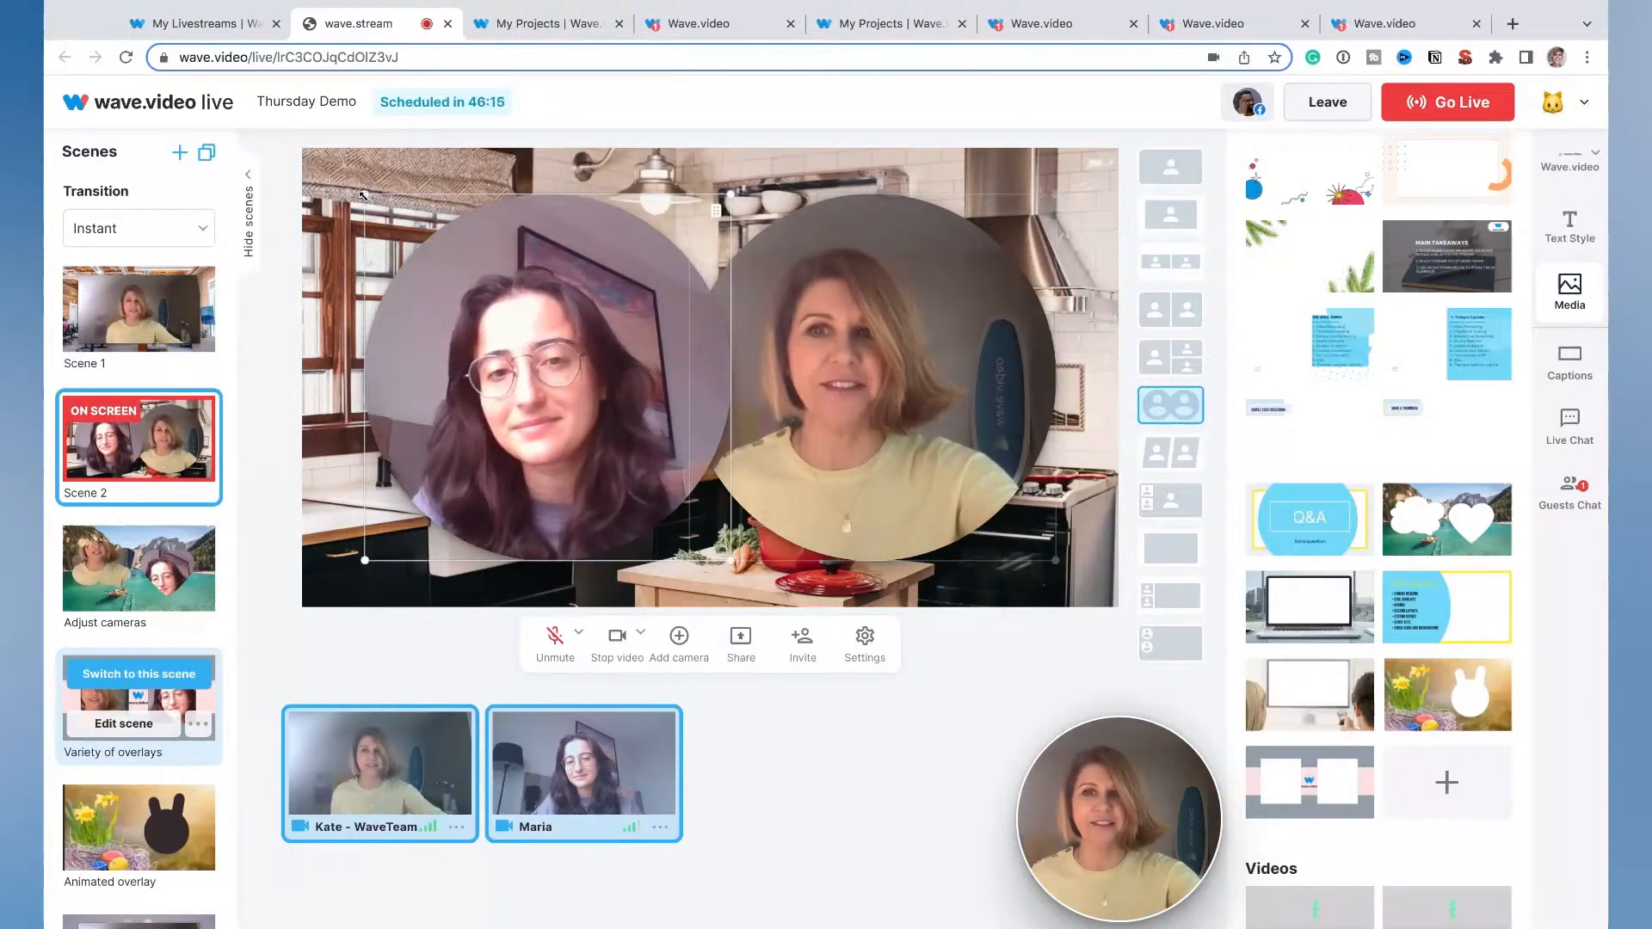
Step: Shrink both circular cameras in Scene 2 and reposition them apart from each other over the kitchen background
drag(362, 196, 493, 322)
drag(597, 422, 490, 313)
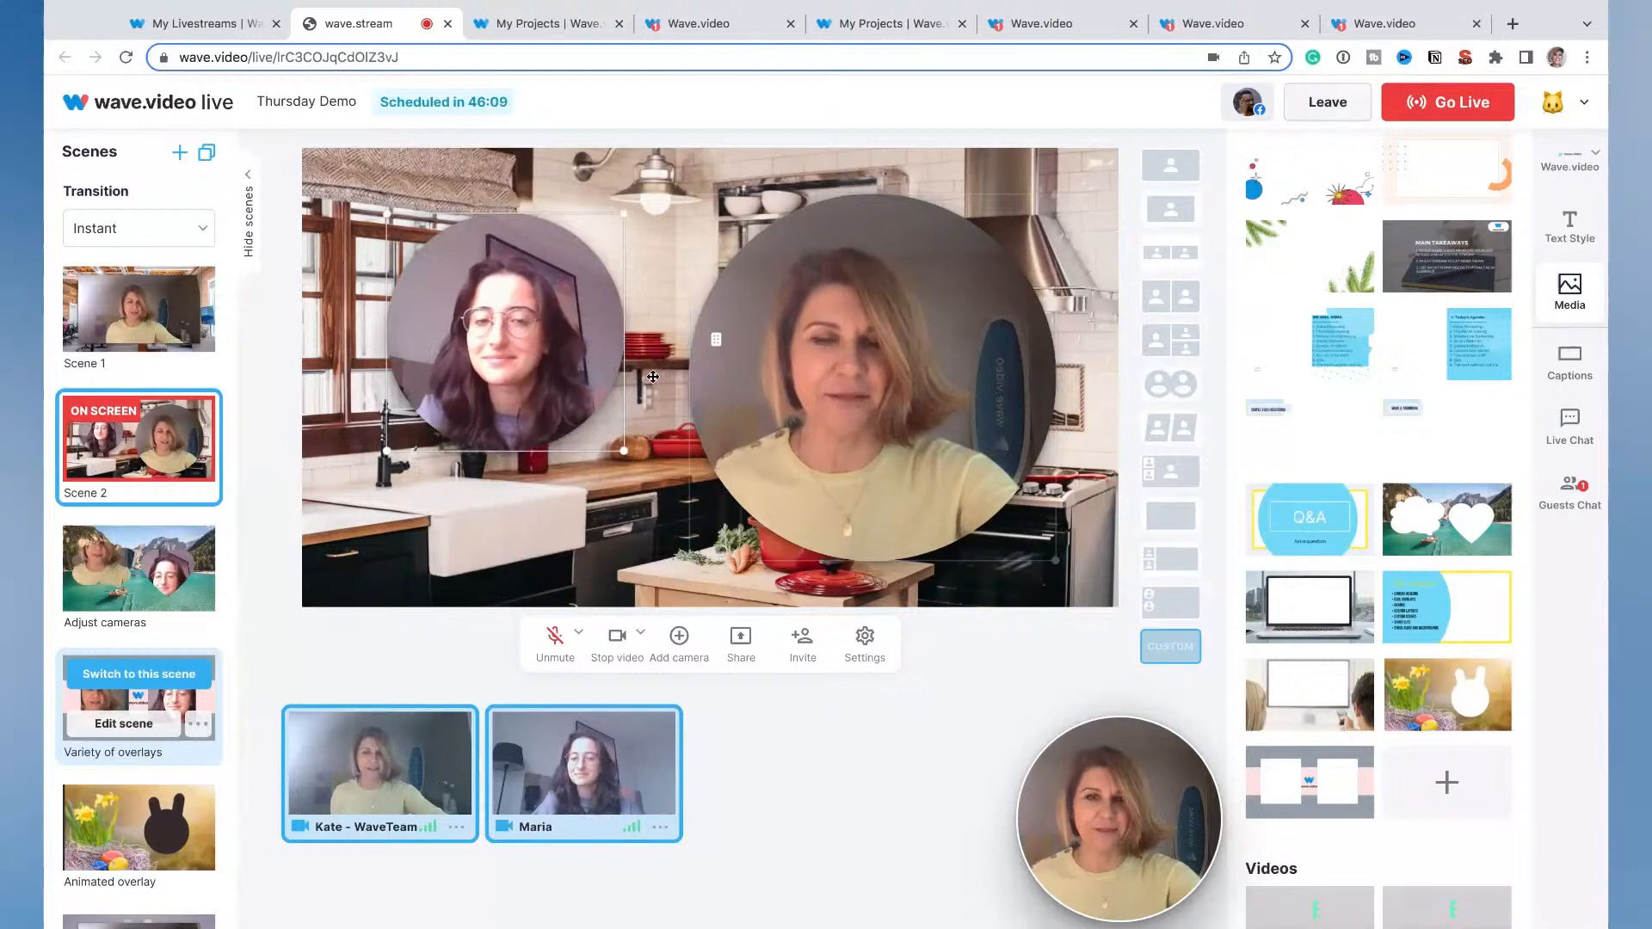
drag(688, 191, 757, 260)
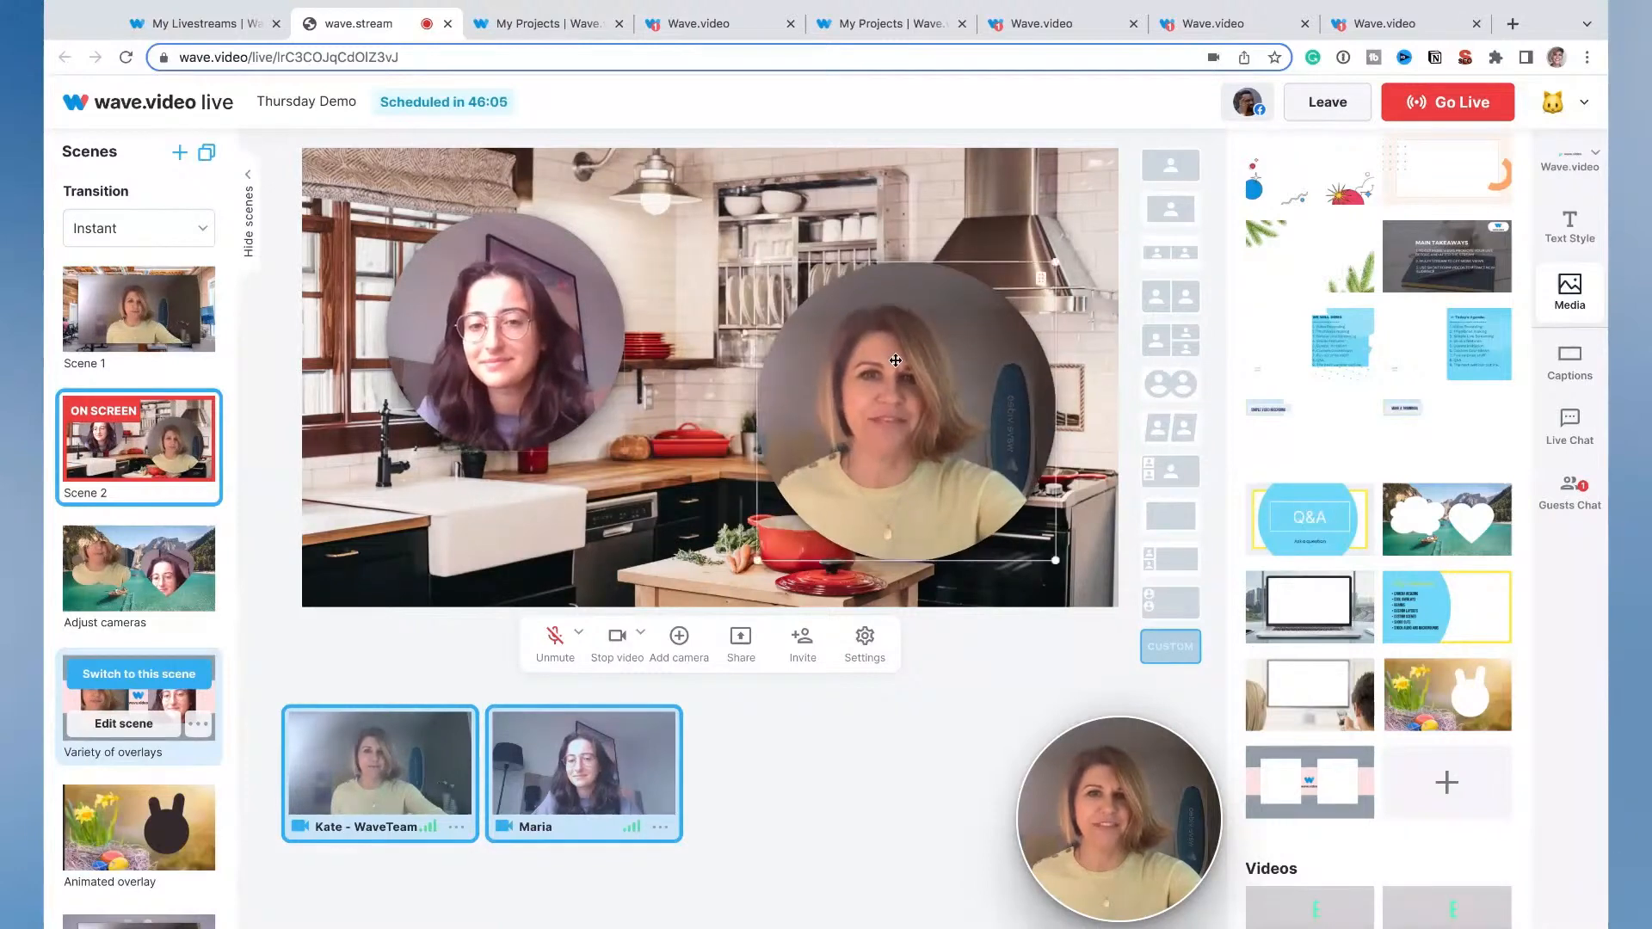
drag(895, 361, 863, 305)
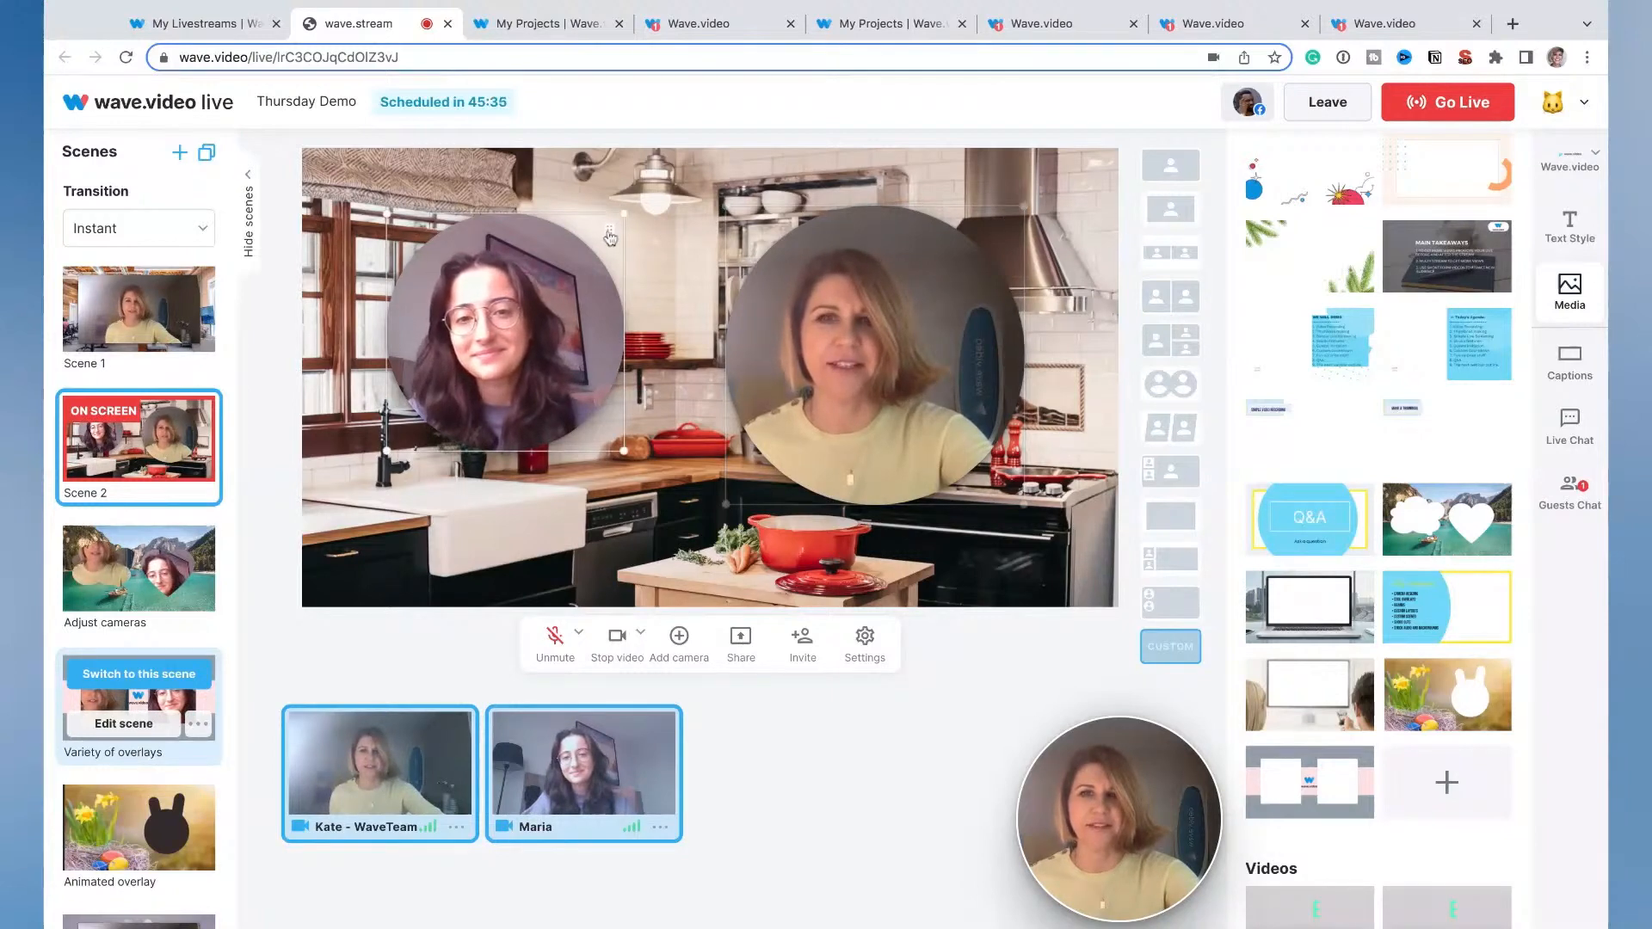
Step: Swap the two participants between the camera circles and move the smaller circle slightly down toward the larger one
drag(609, 230, 869, 335)
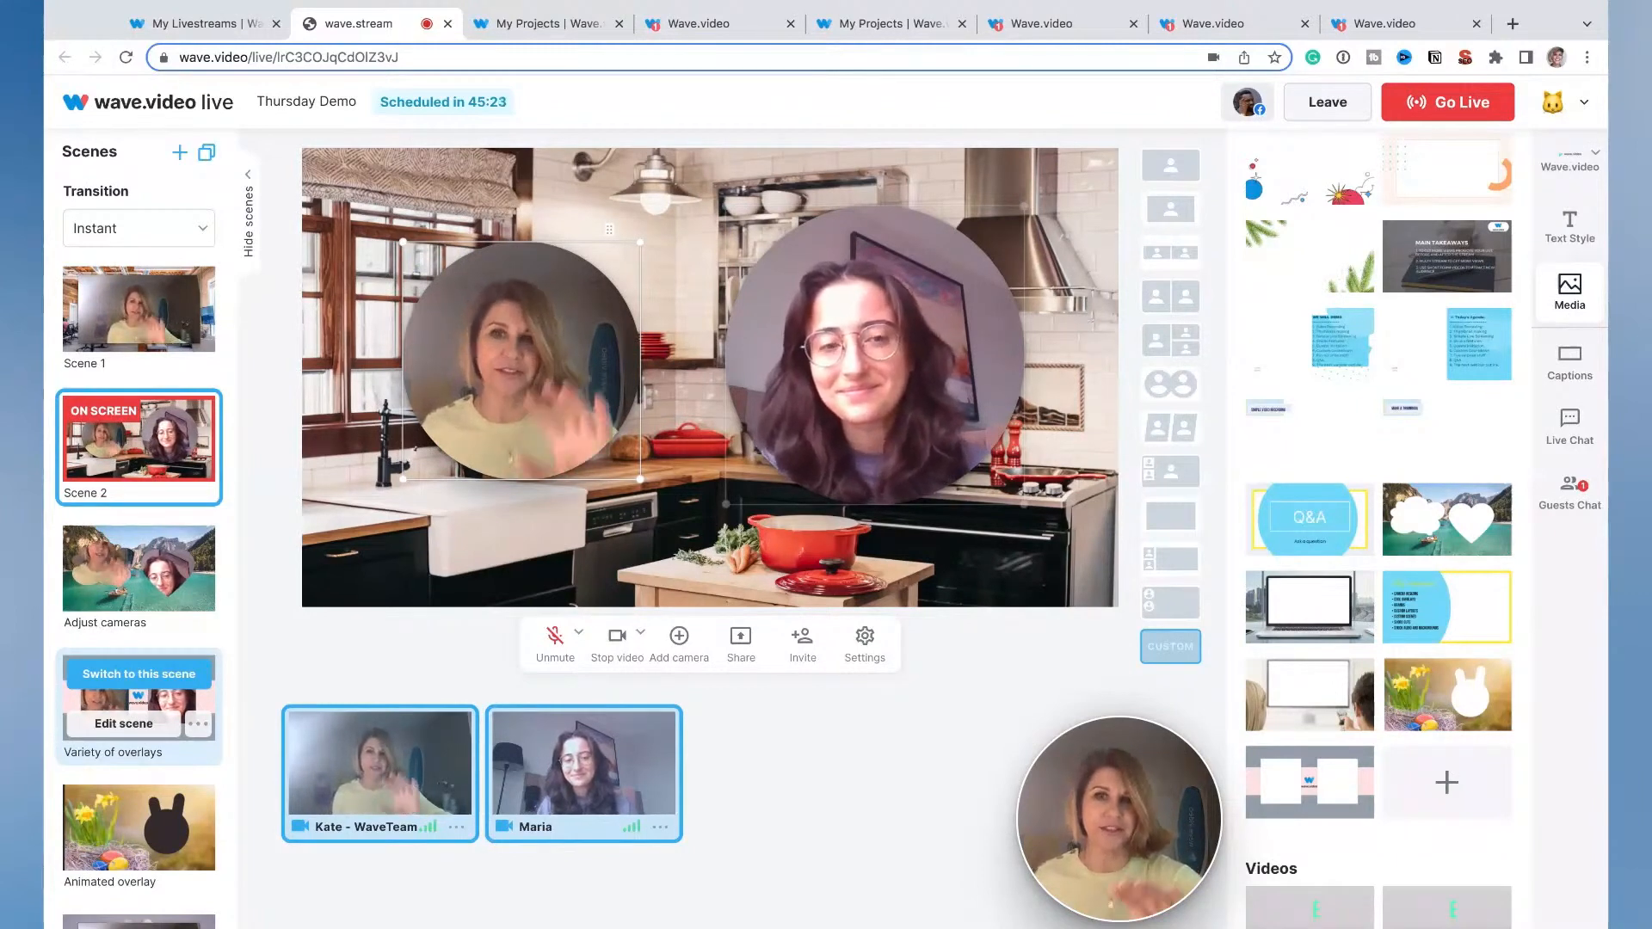
mouse_move(522, 361)
mouse_down()
mouse_move(491, 321)
mouse_move(546, 382)
mouse_up()
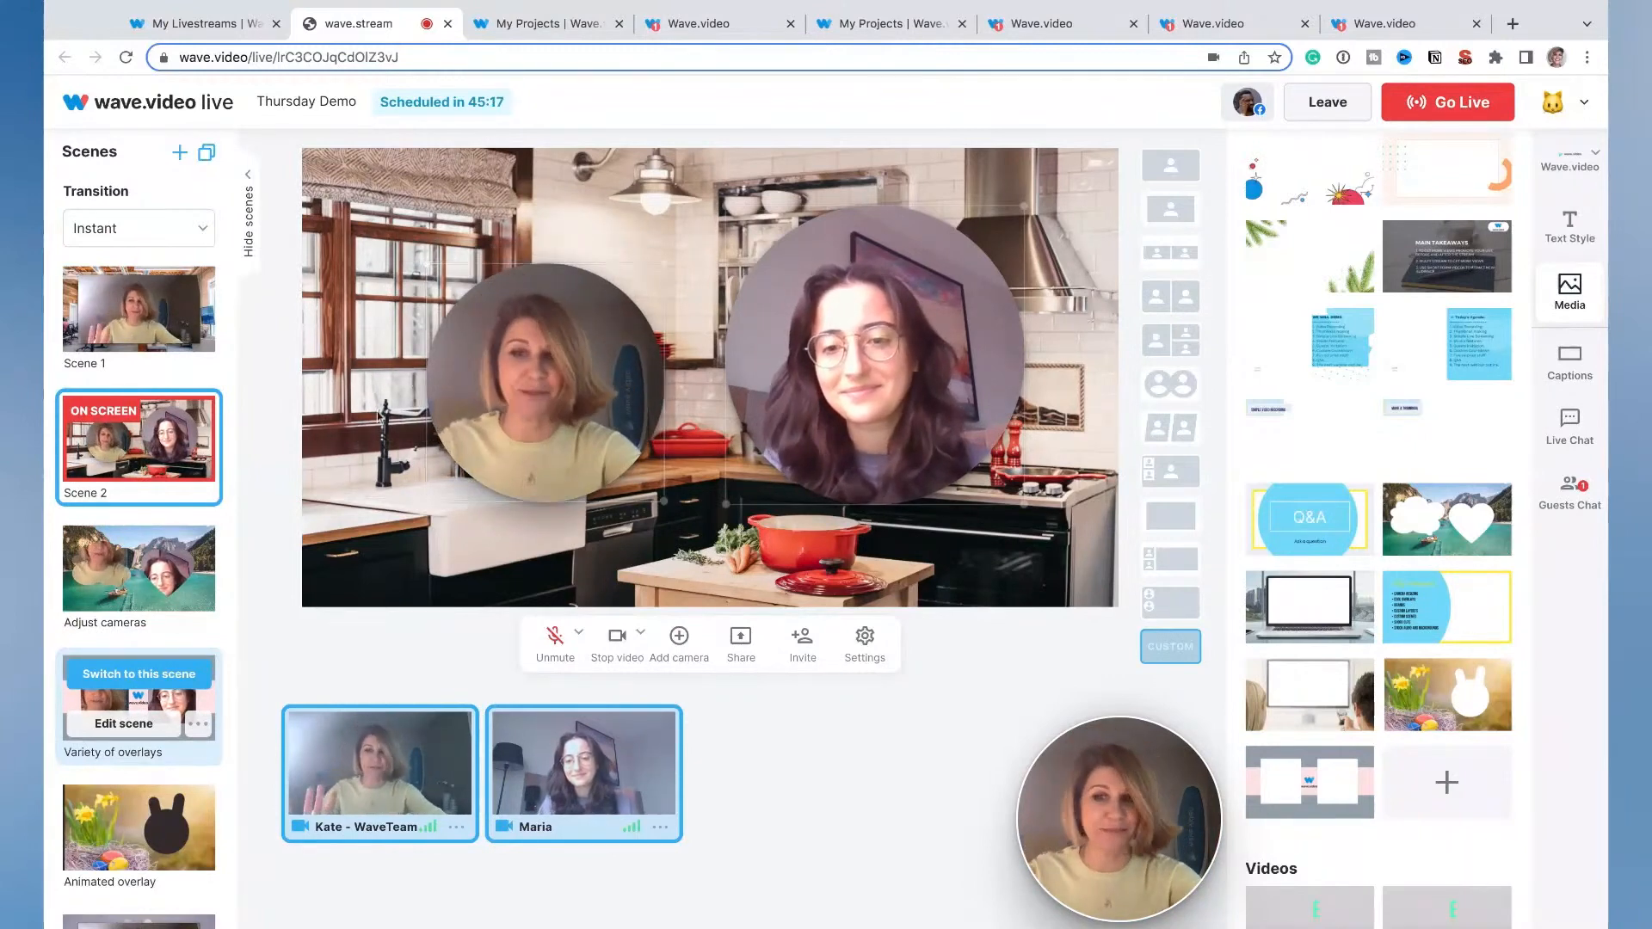
Step: Switch to the Adjust cameras scene and reposition both cameras so the faces fit the cloud and heart cut-outs
mouse_move(172, 546)
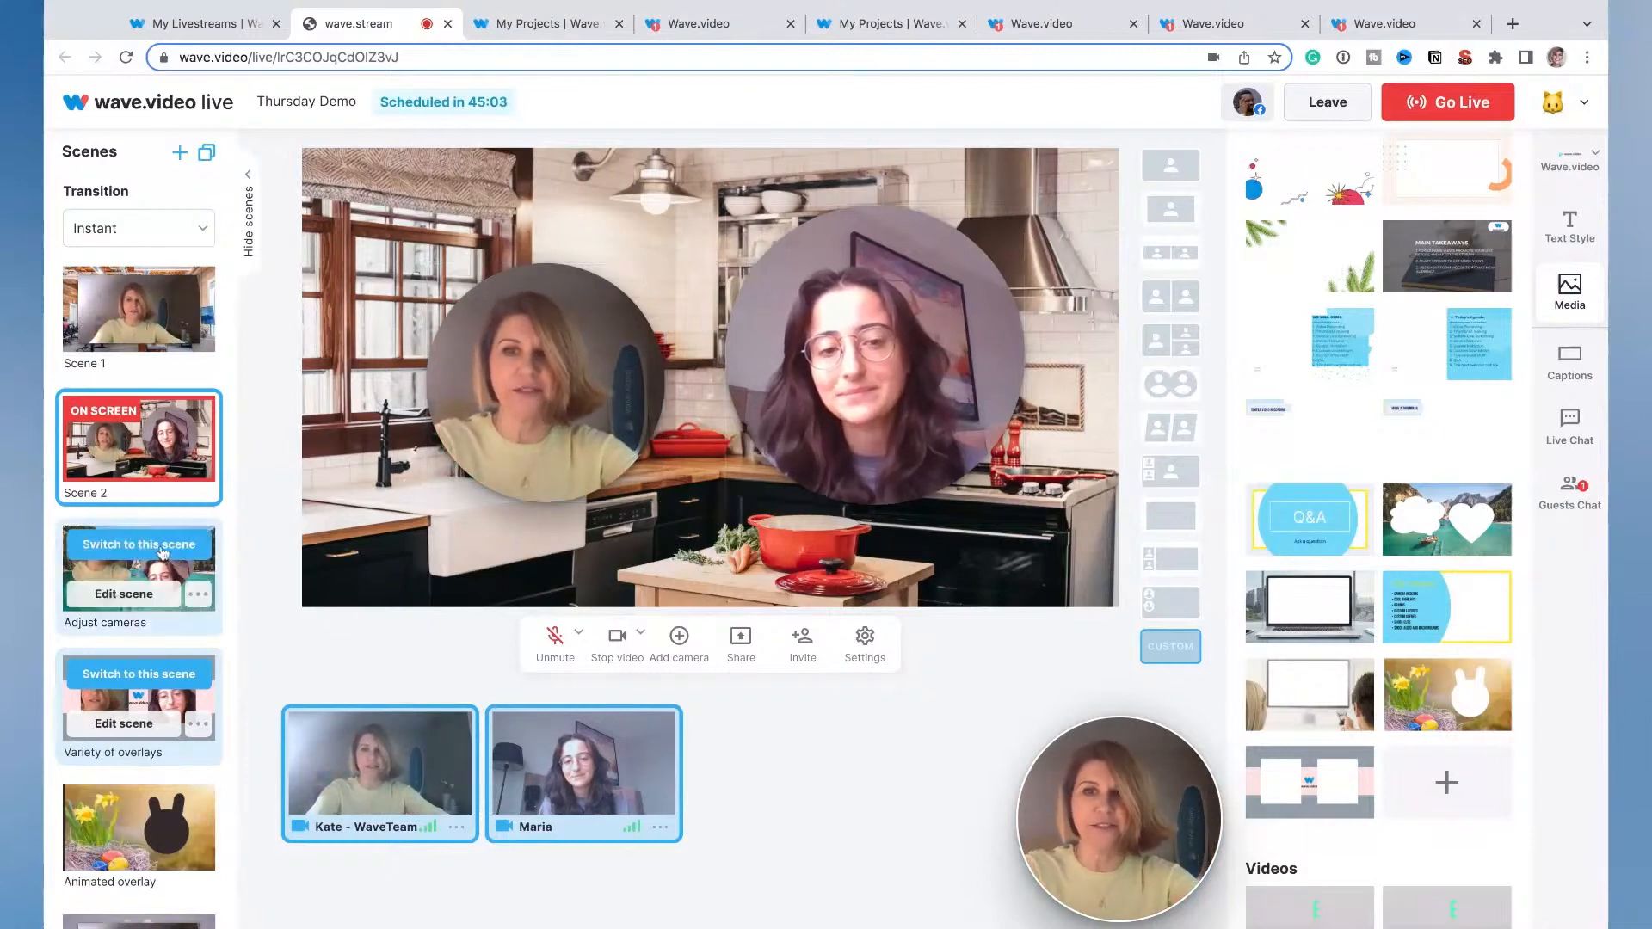
click(163, 547)
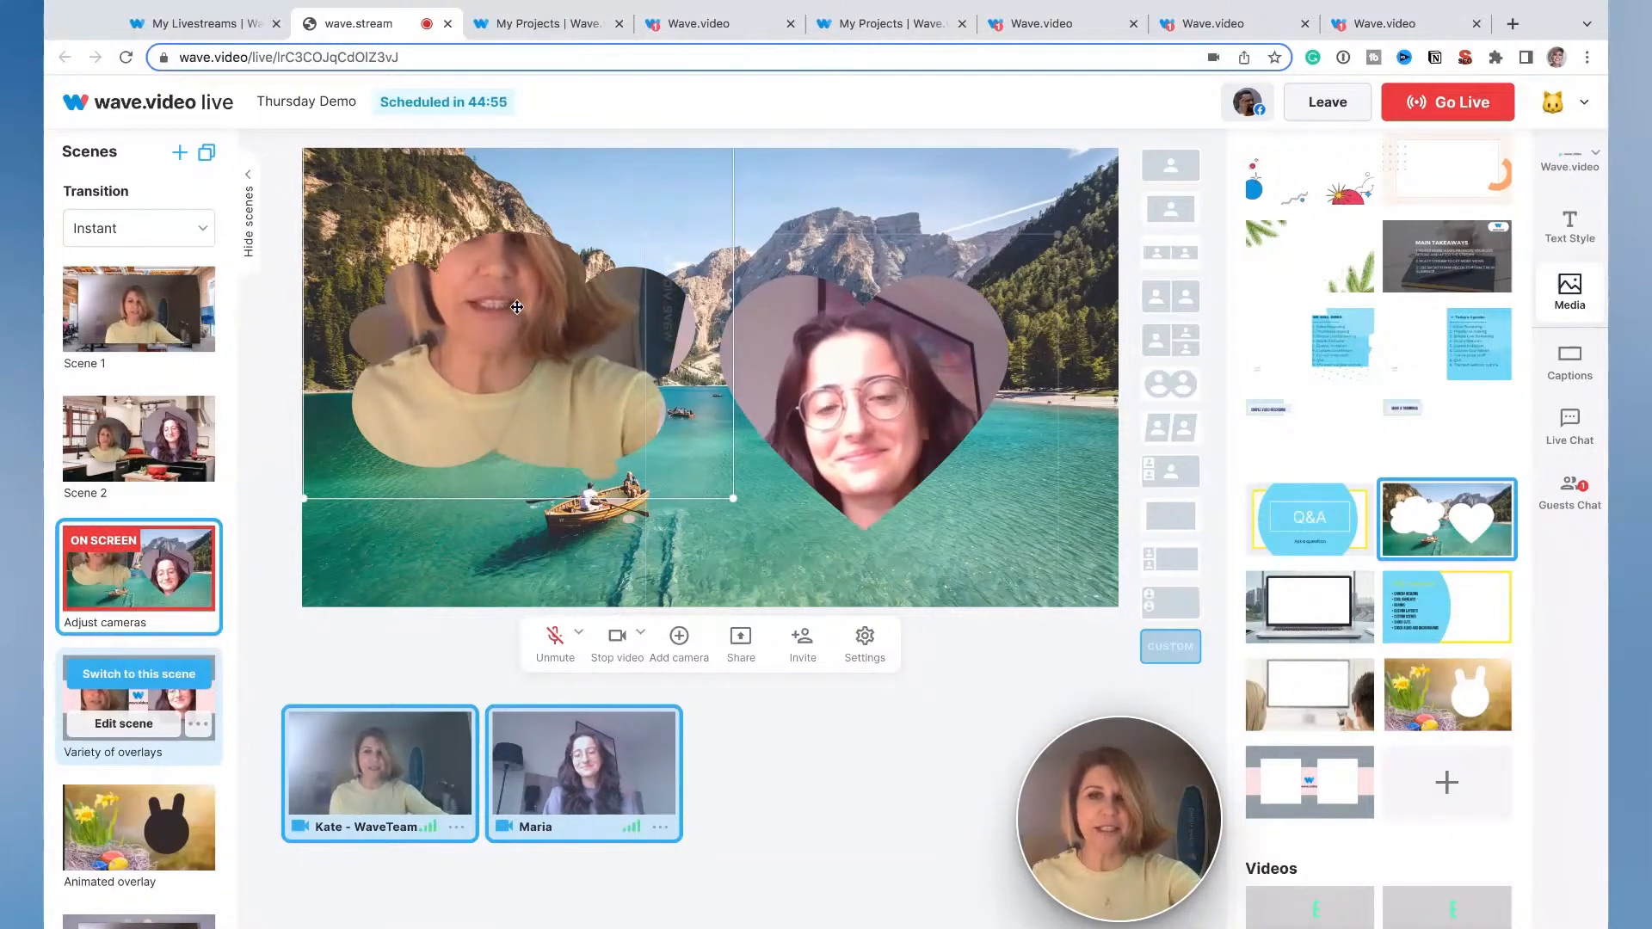
drag(517, 307, 528, 420)
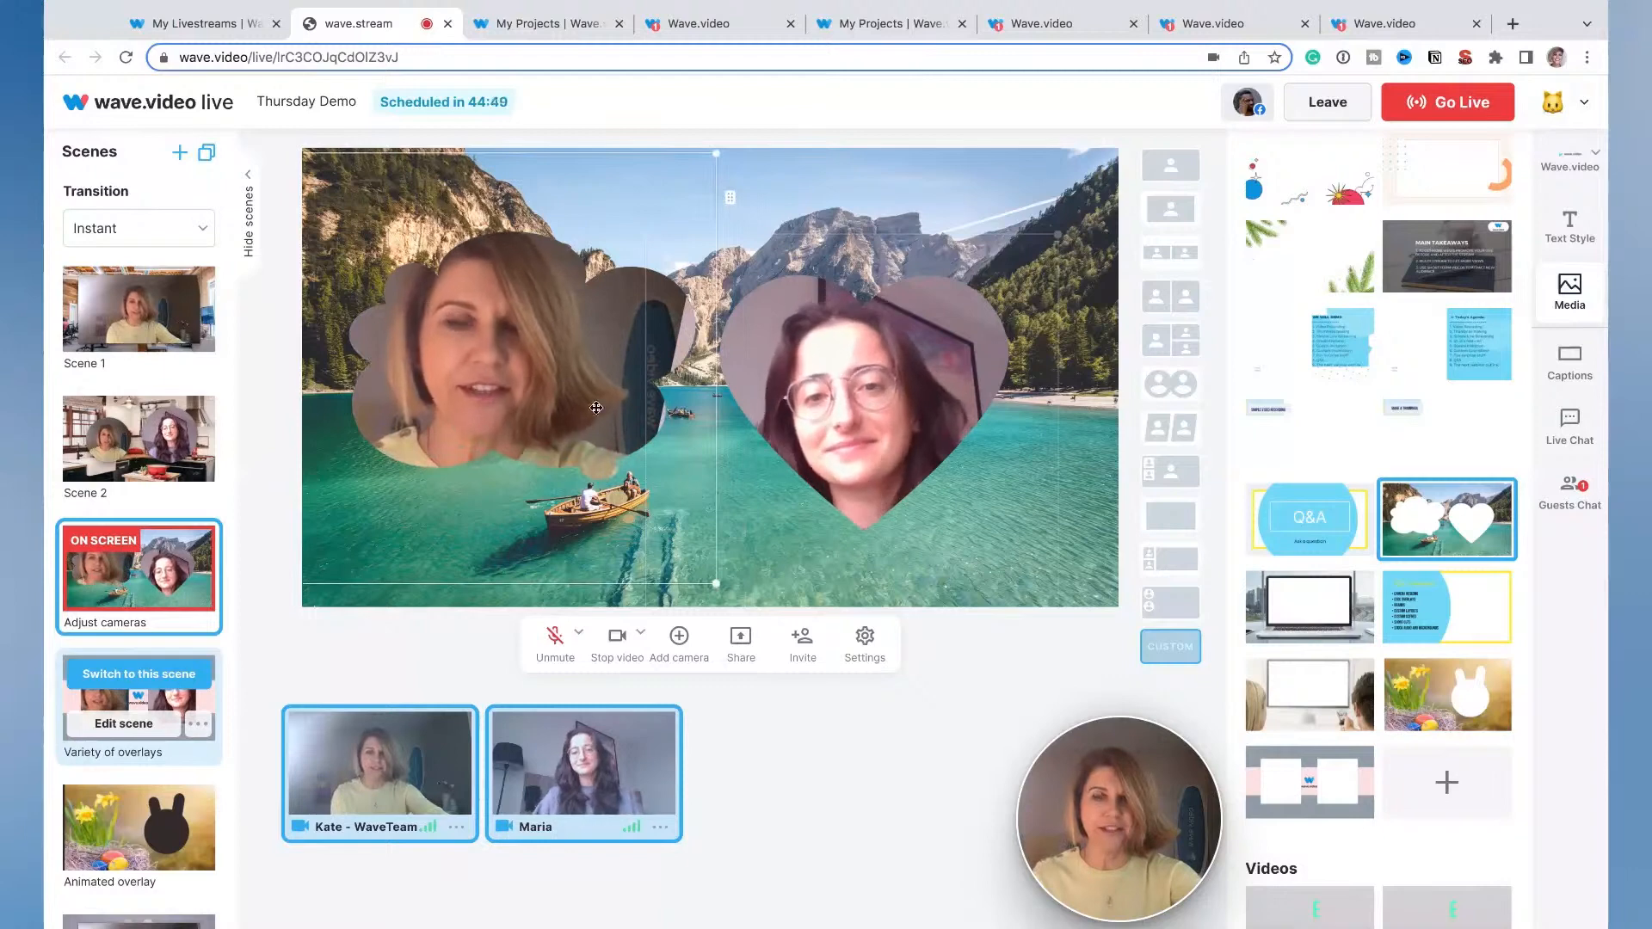
click(885, 432)
drag(885, 433, 834, 435)
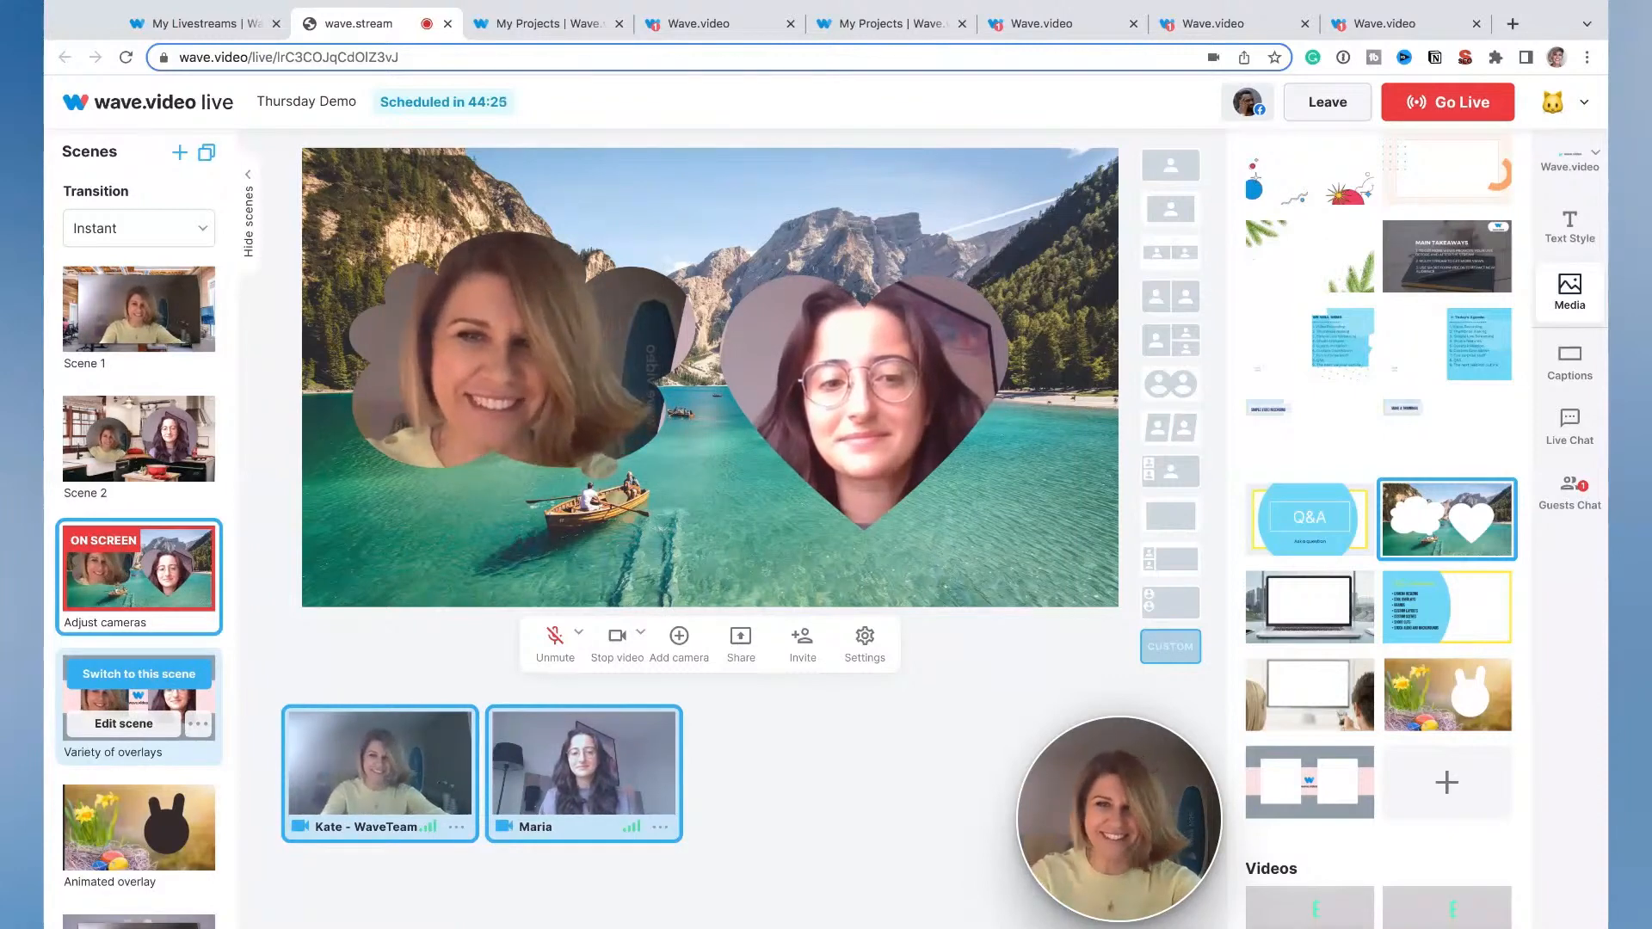
Step: Show the Variety of overlays scene, and switch to the Animated overlay scene with the host's camera added behind the bunny cut-out
click(137, 673)
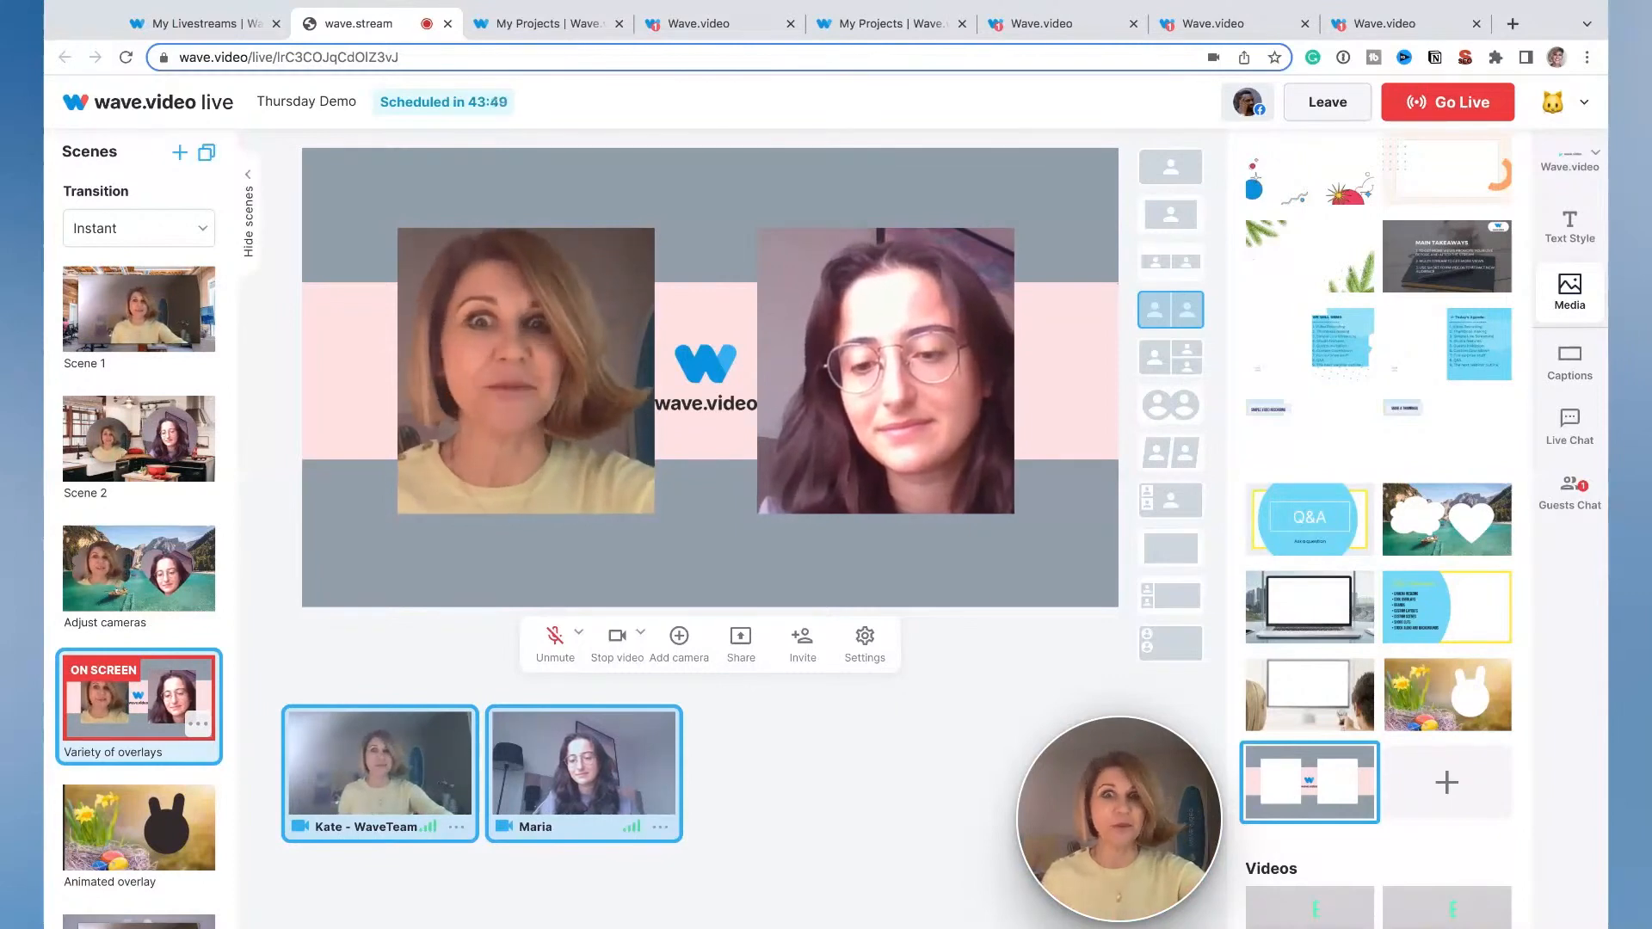
mouse_move(125, 831)
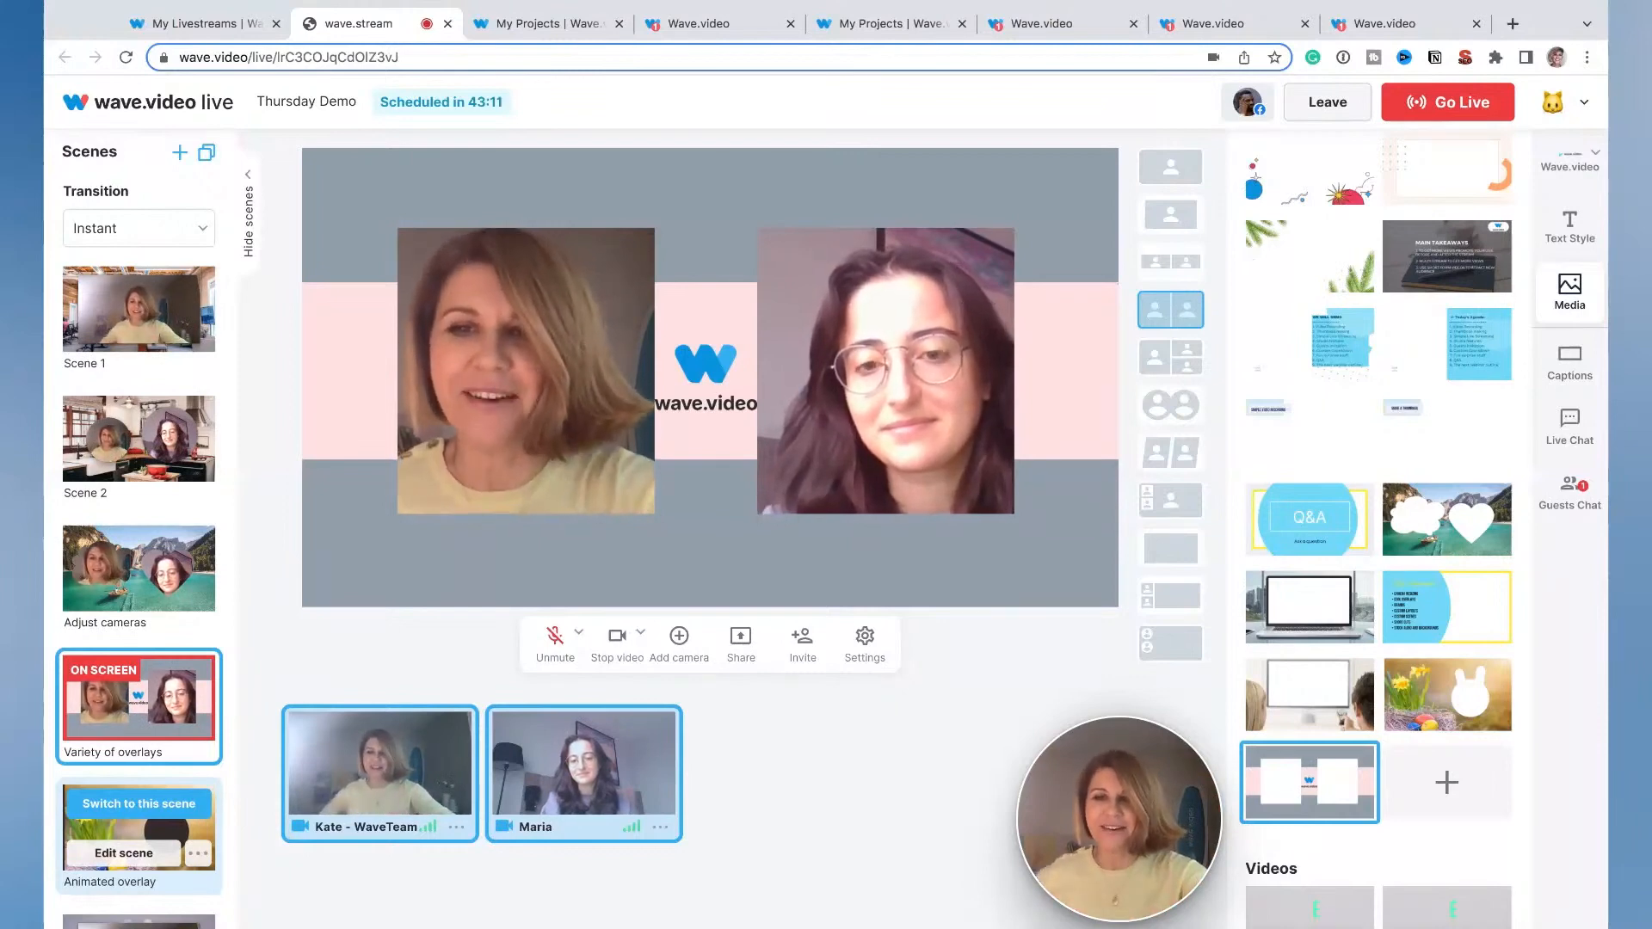
click(138, 804)
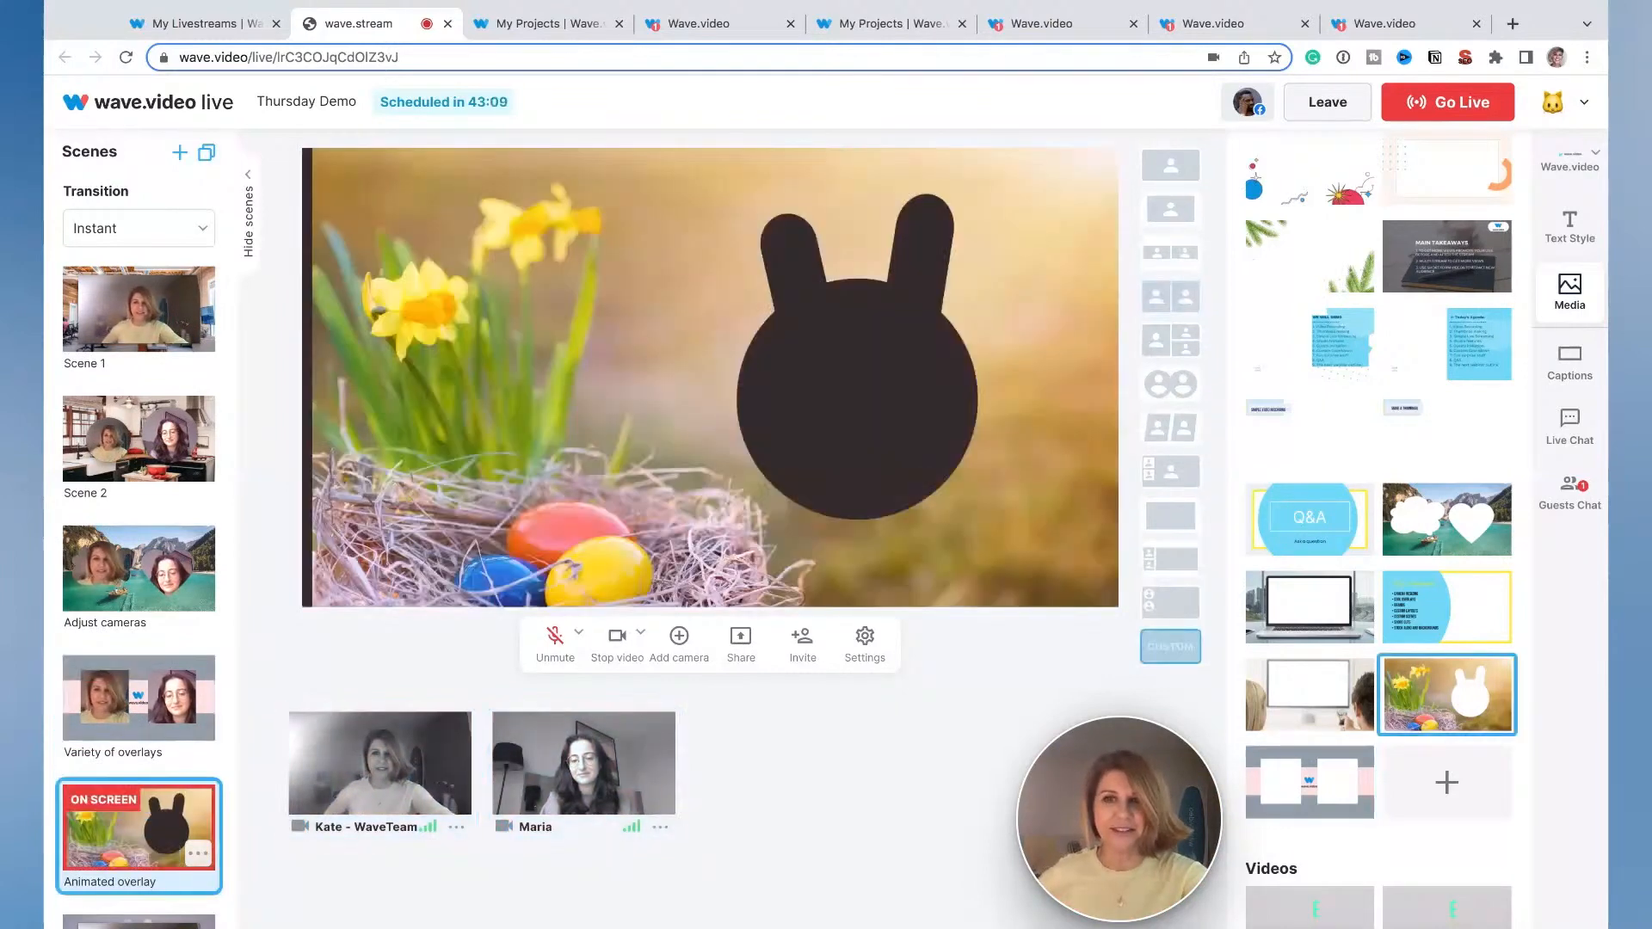
click(373, 740)
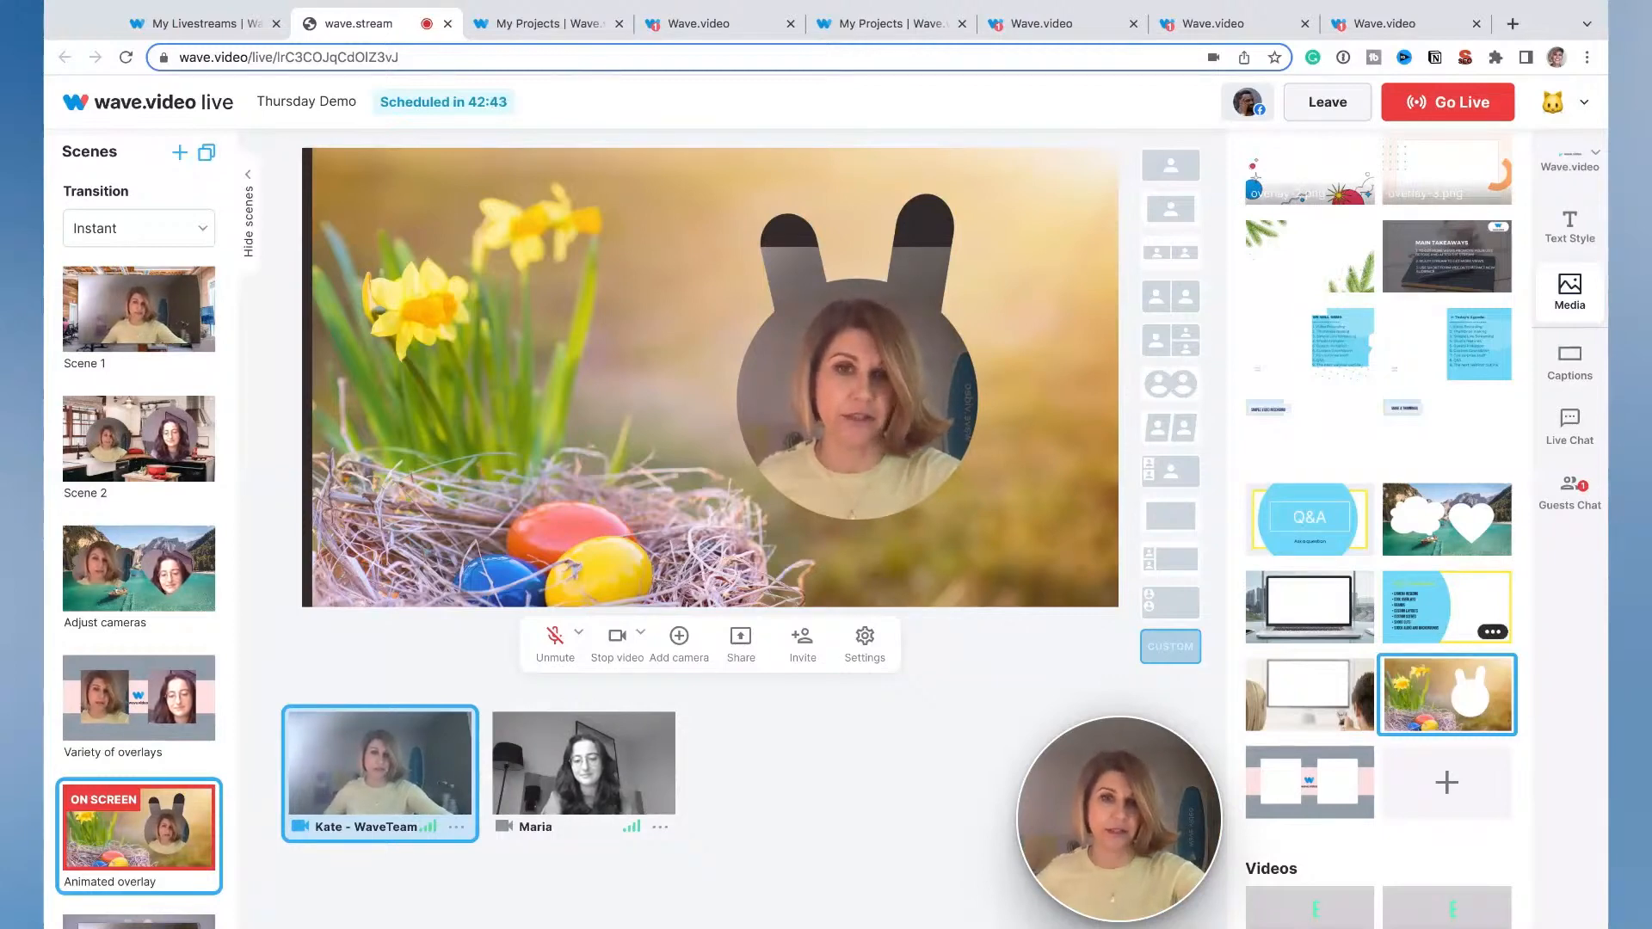
Step: Apply the Key takeaways overlay with the slanted camera layout and move the camera into the overlay's open area
click(1448, 602)
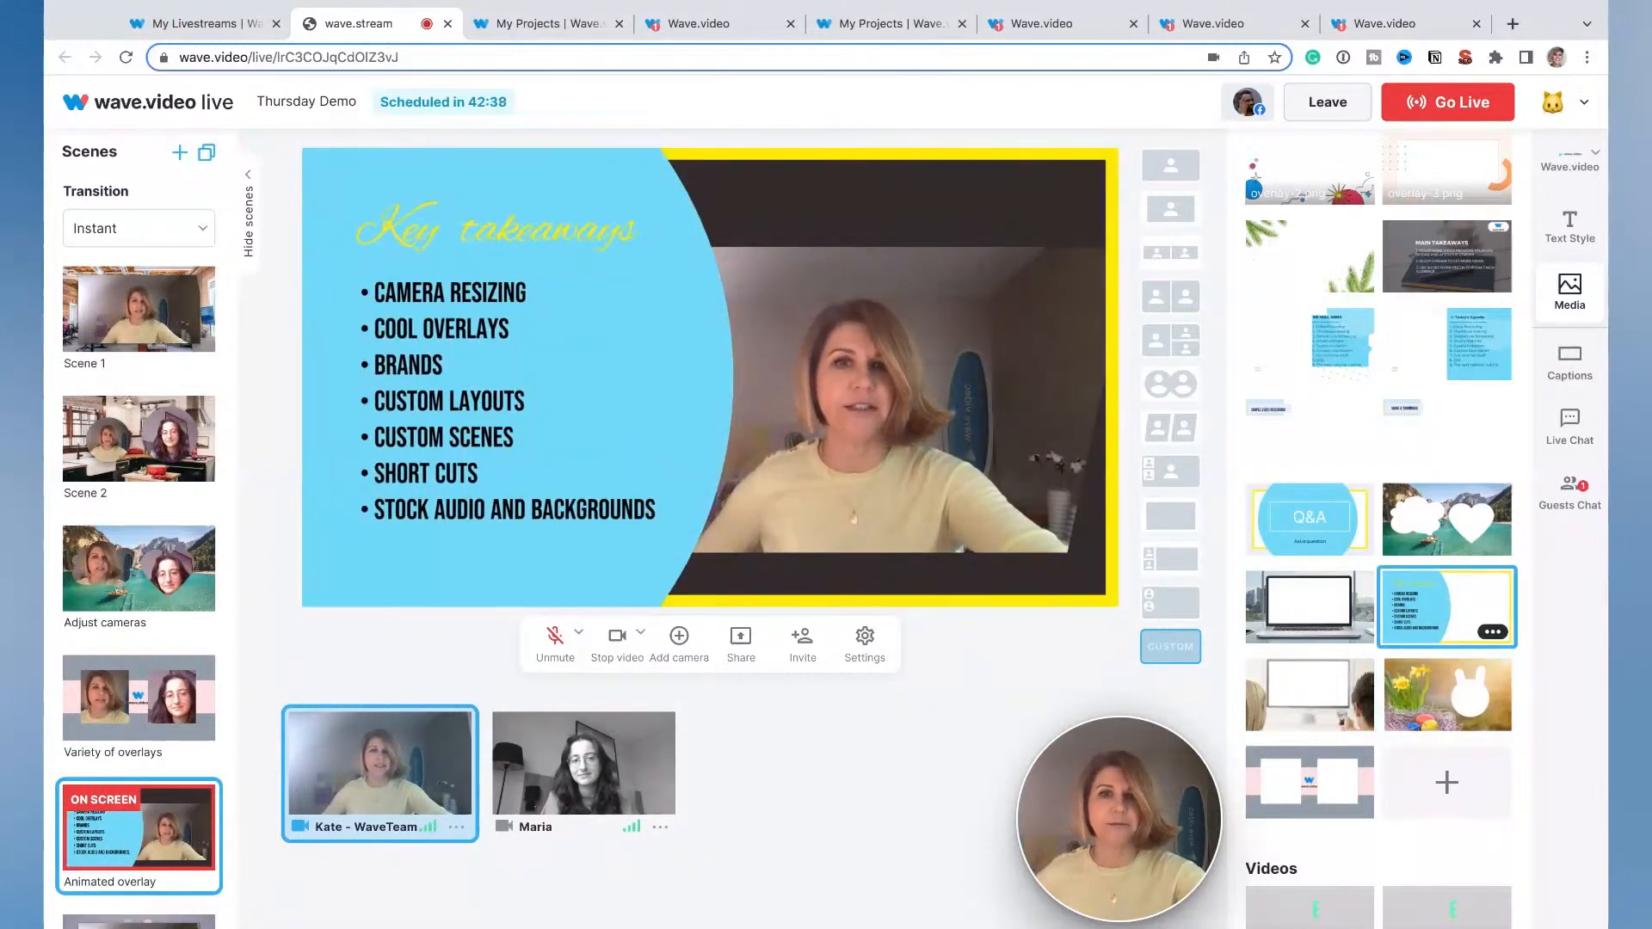
click(1175, 434)
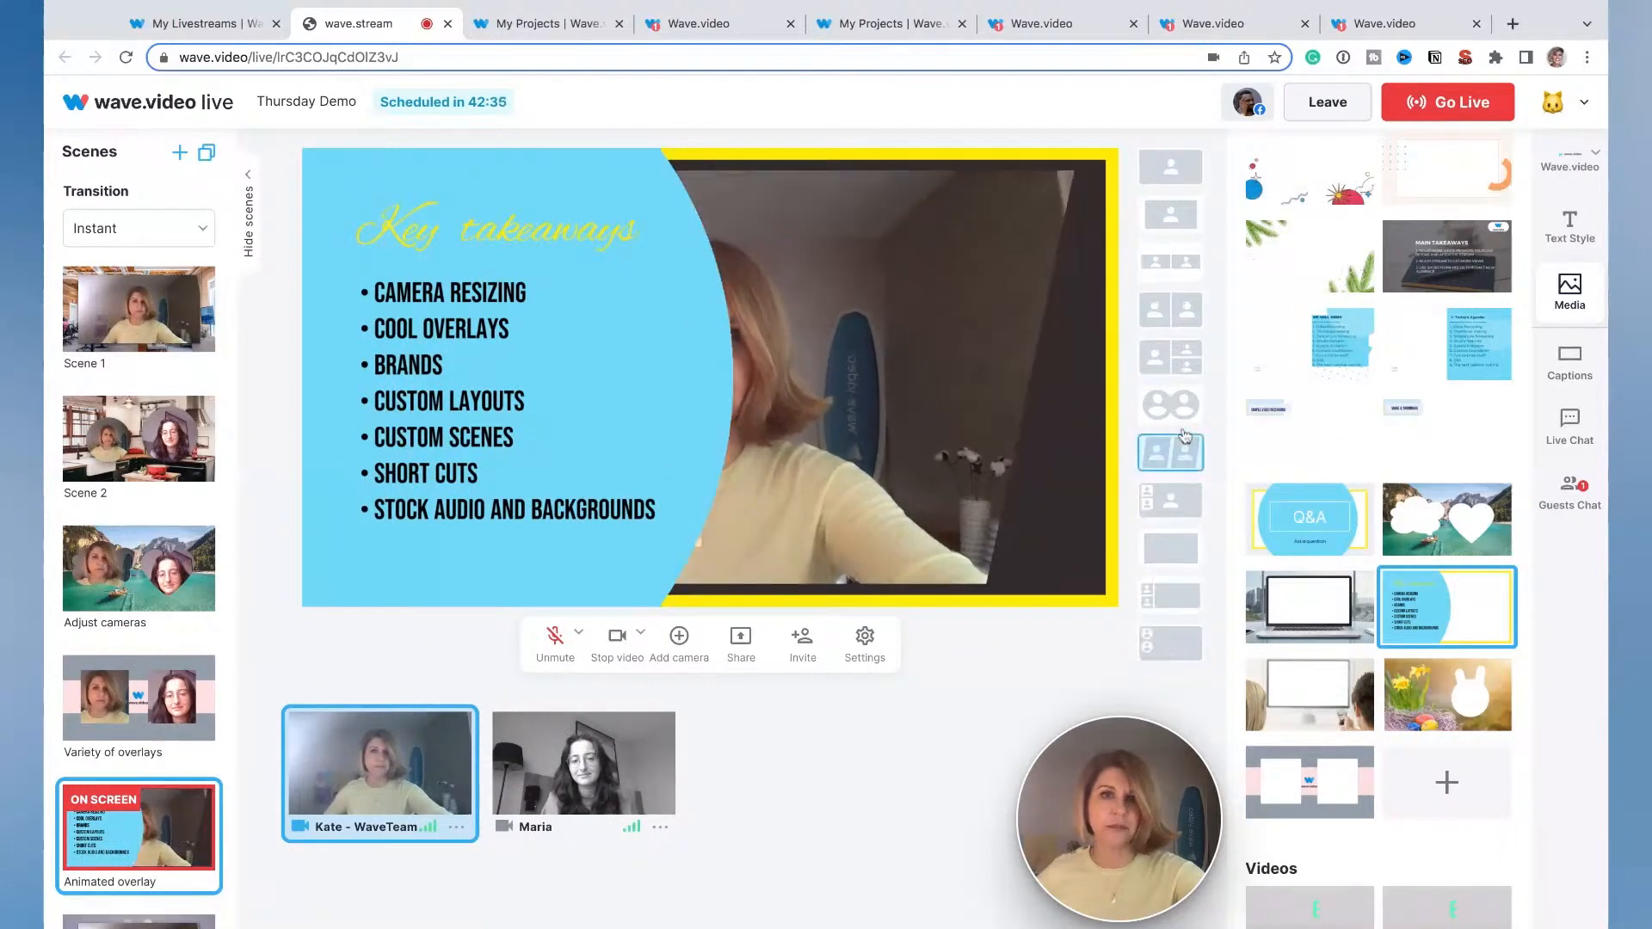
drag(891, 349, 1059, 349)
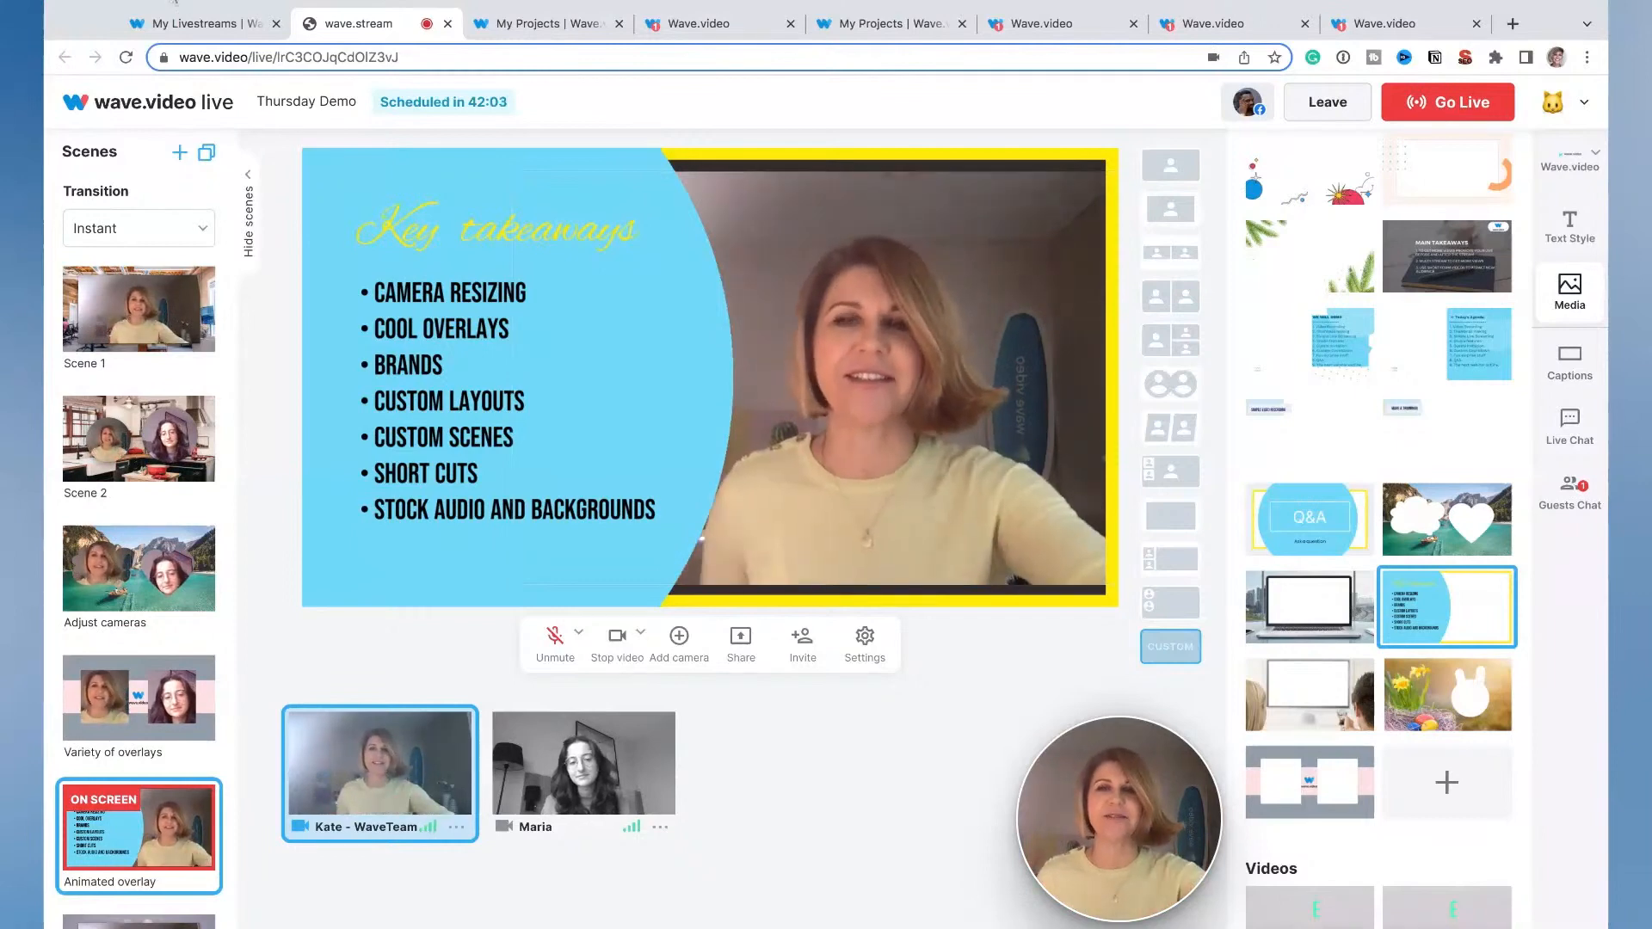
Step: Go to the My Projects browser tab, check the upcoming livestreams under My streams, and return to My projects
click(527, 26)
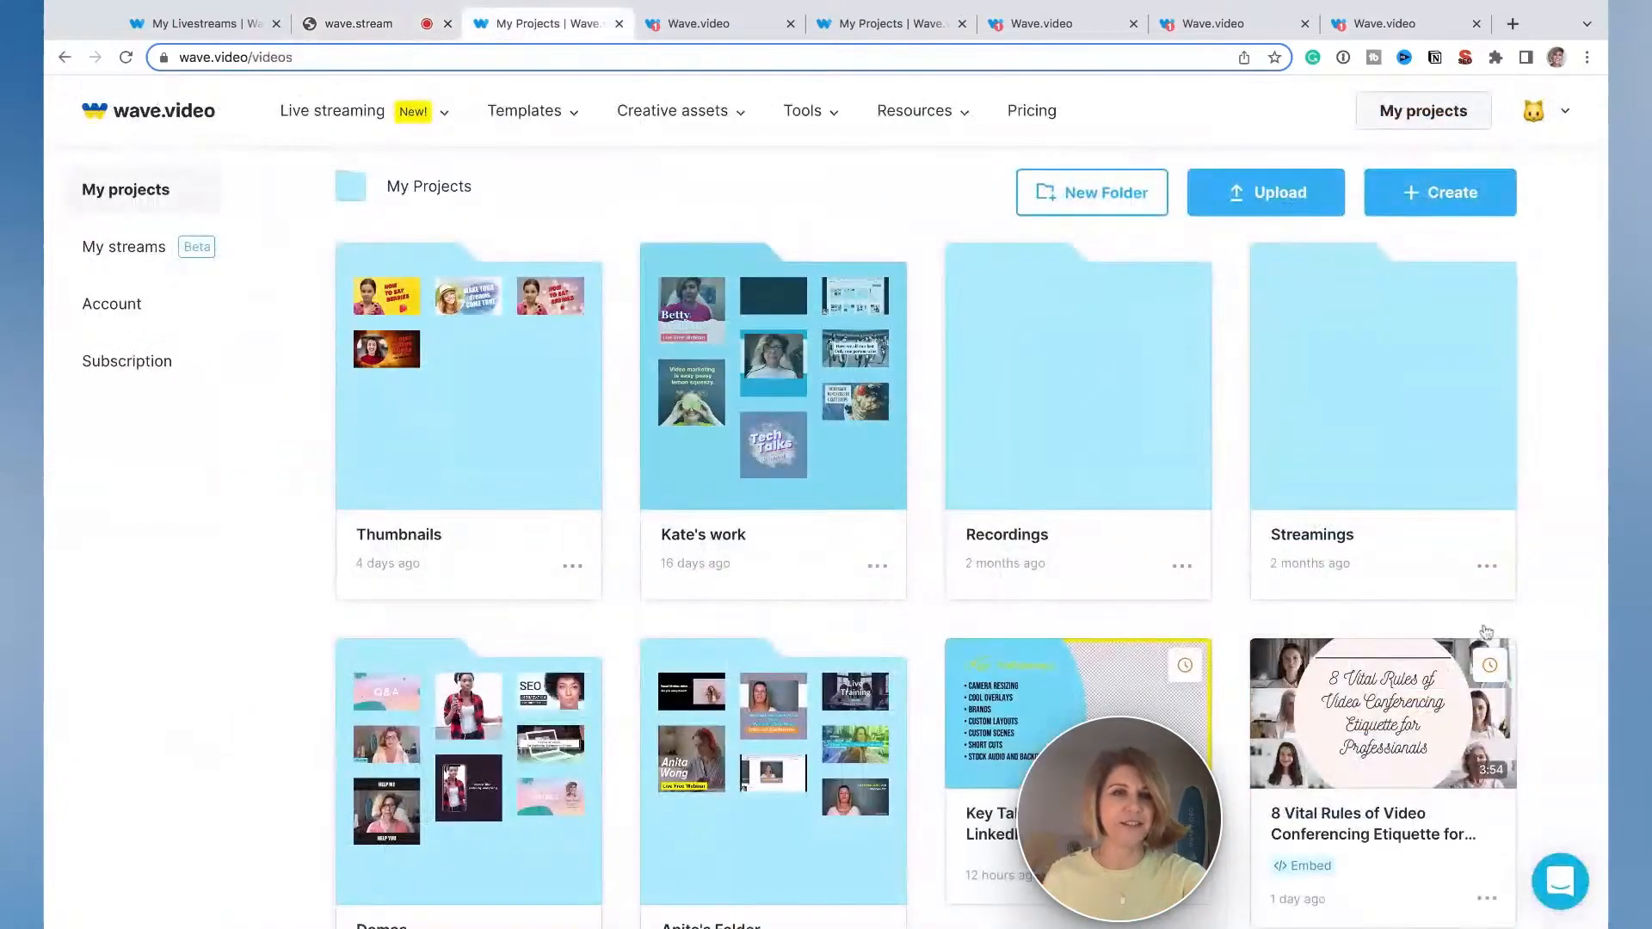
click(114, 260)
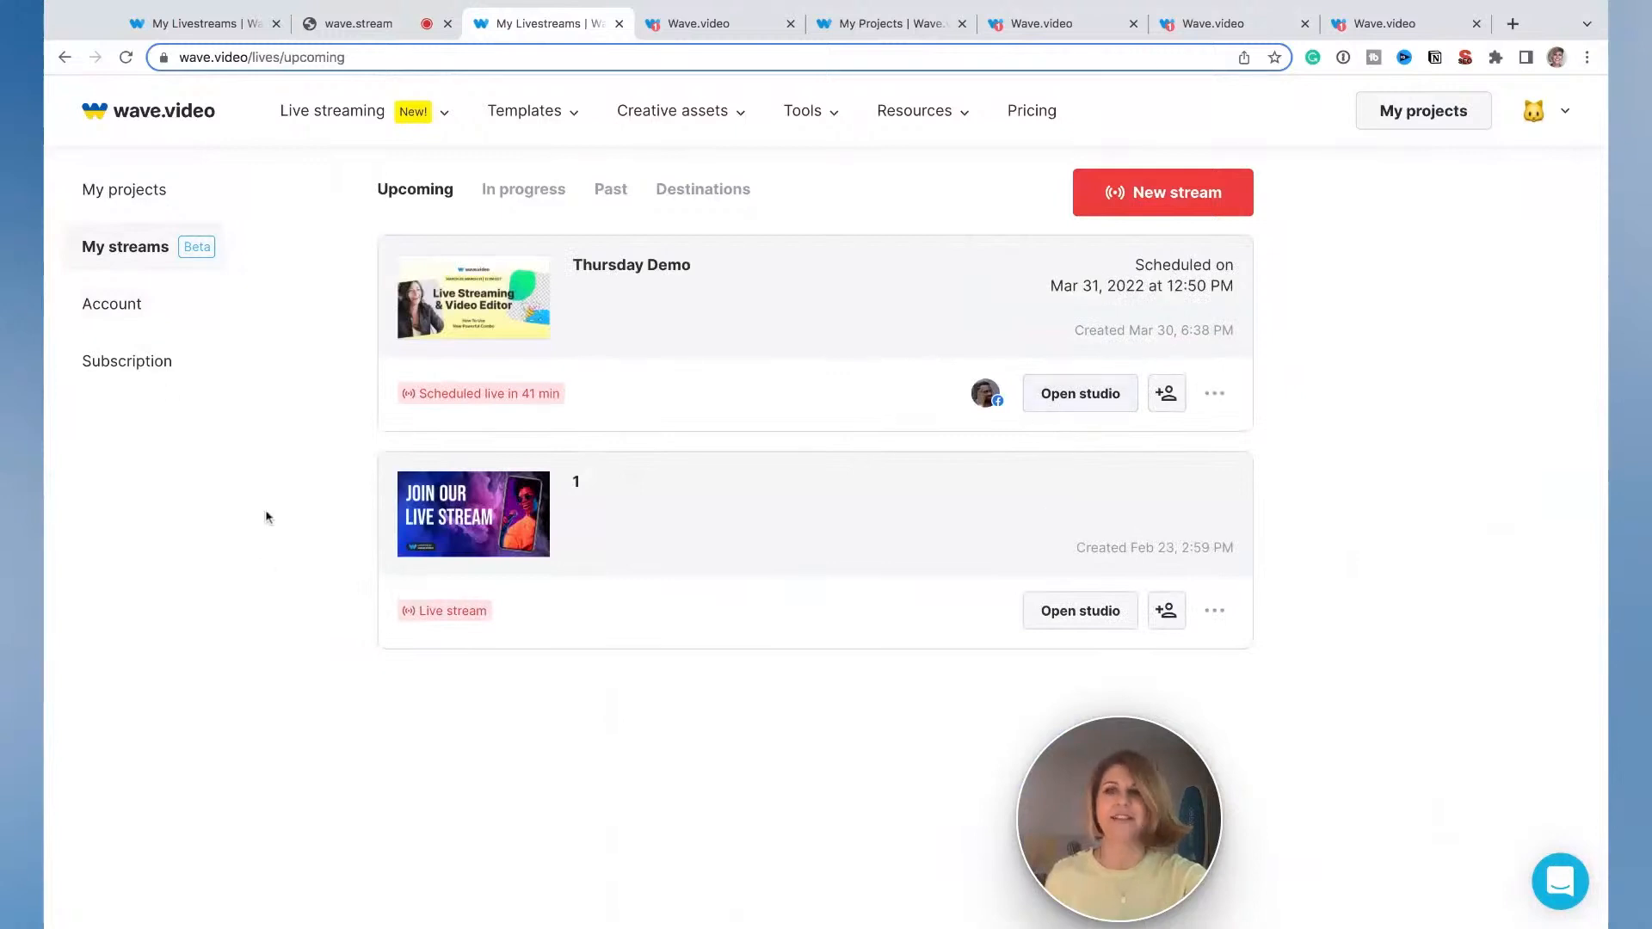
click(119, 200)
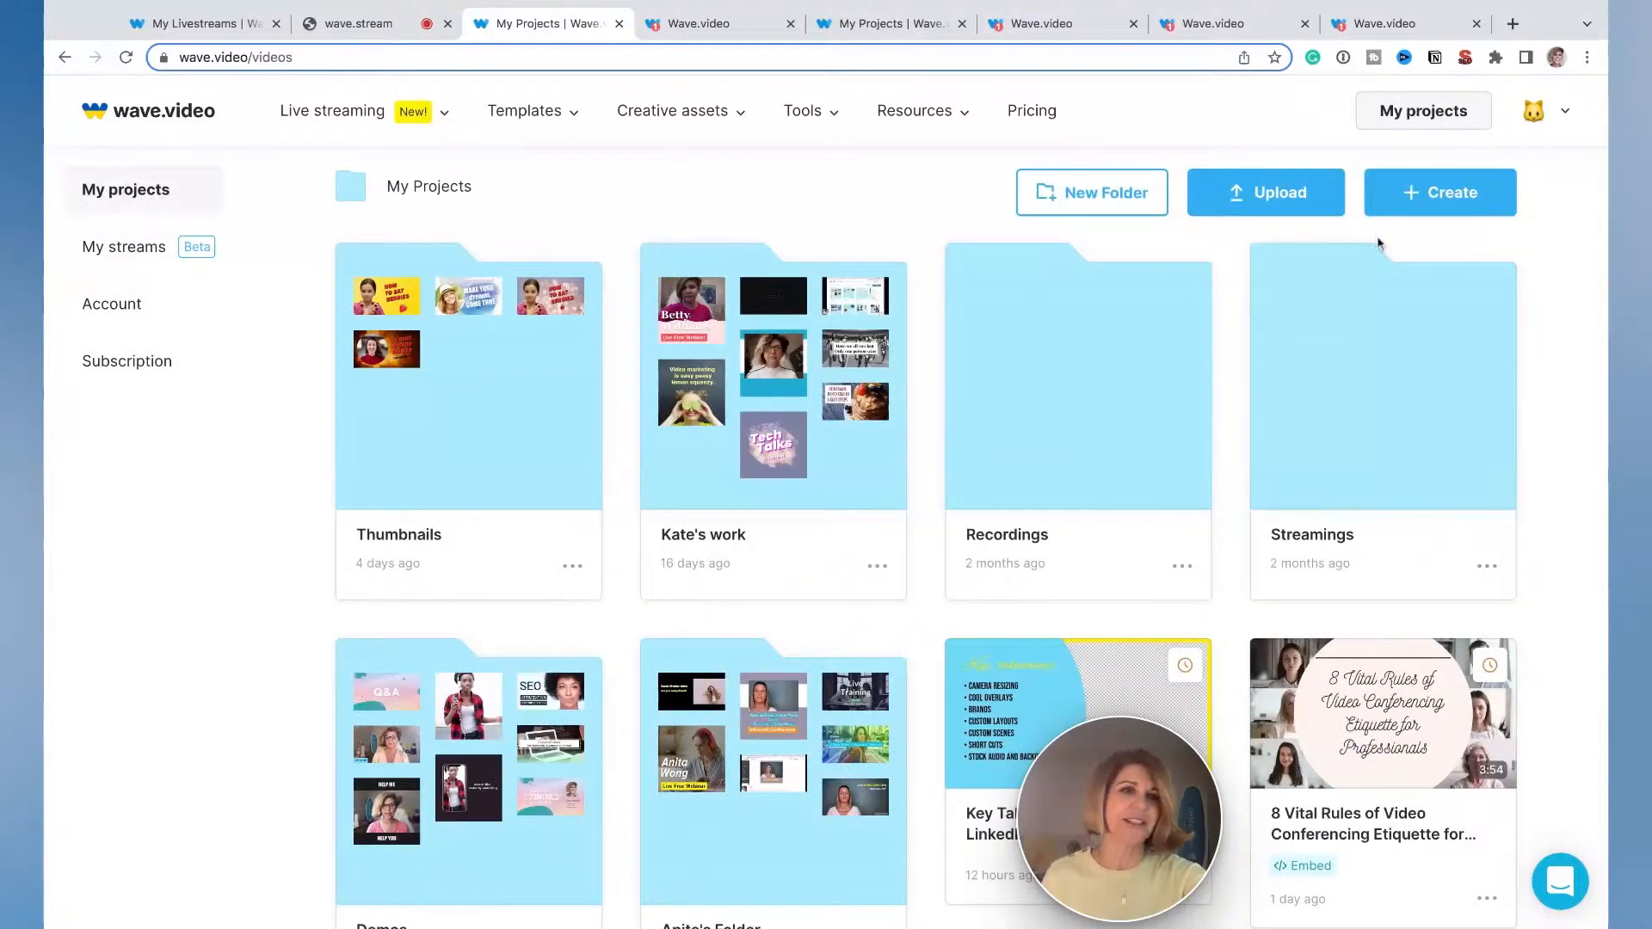
Step: Start creating a project by browsing templates and open the full Live streaming template collection
click(1408, 196)
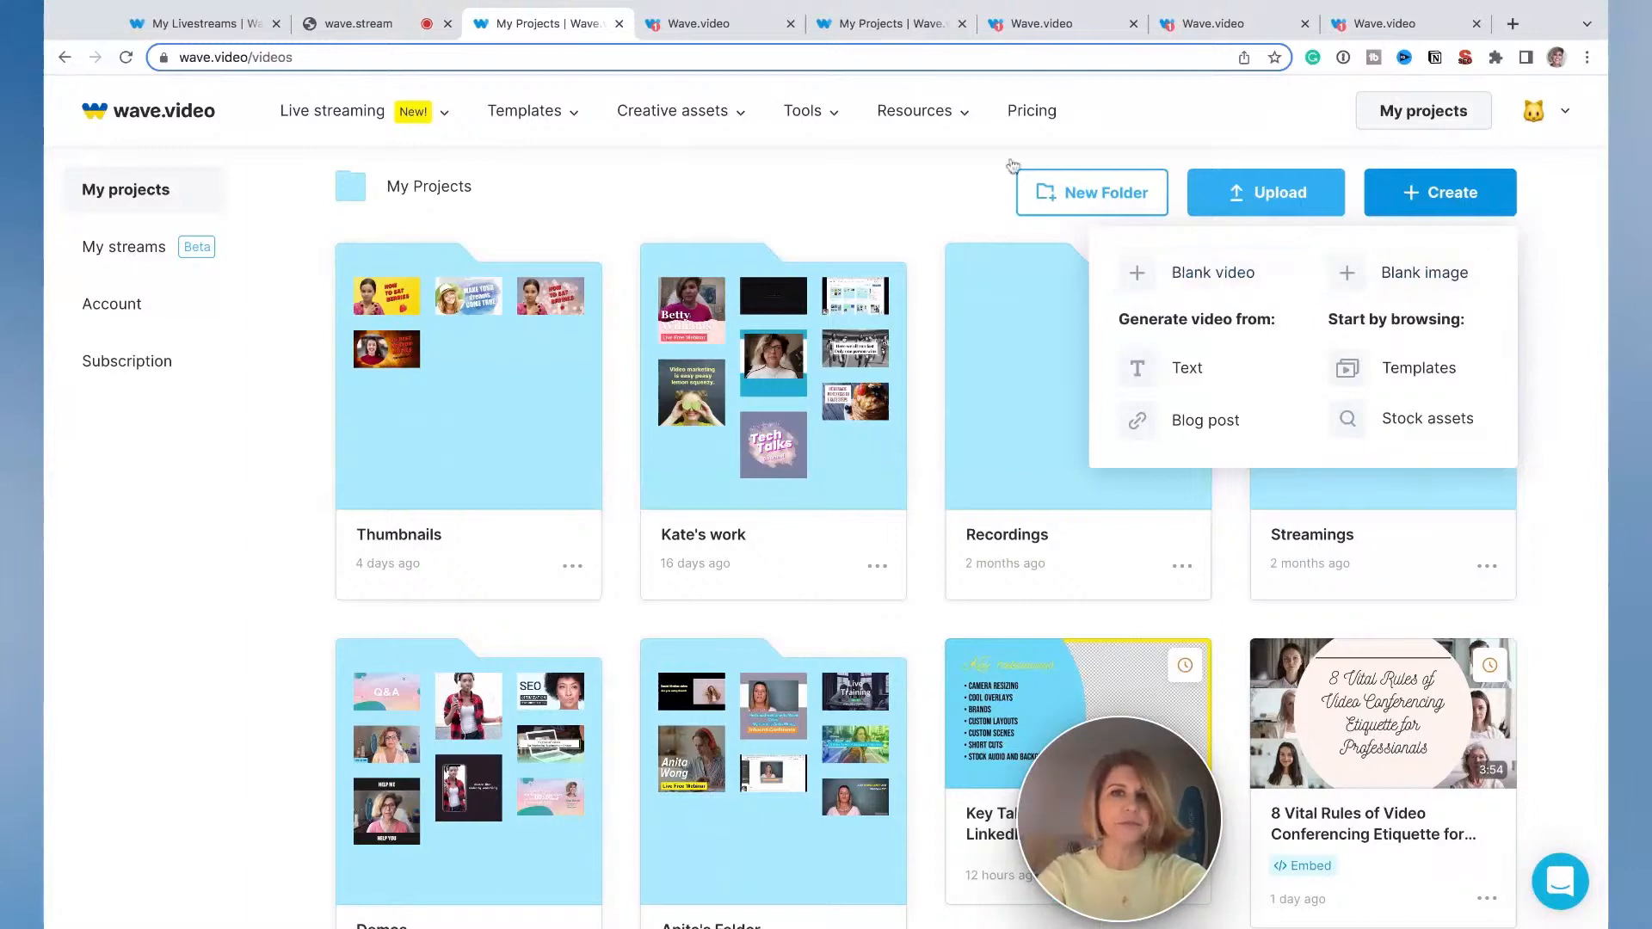
mouse_move(1451, 196)
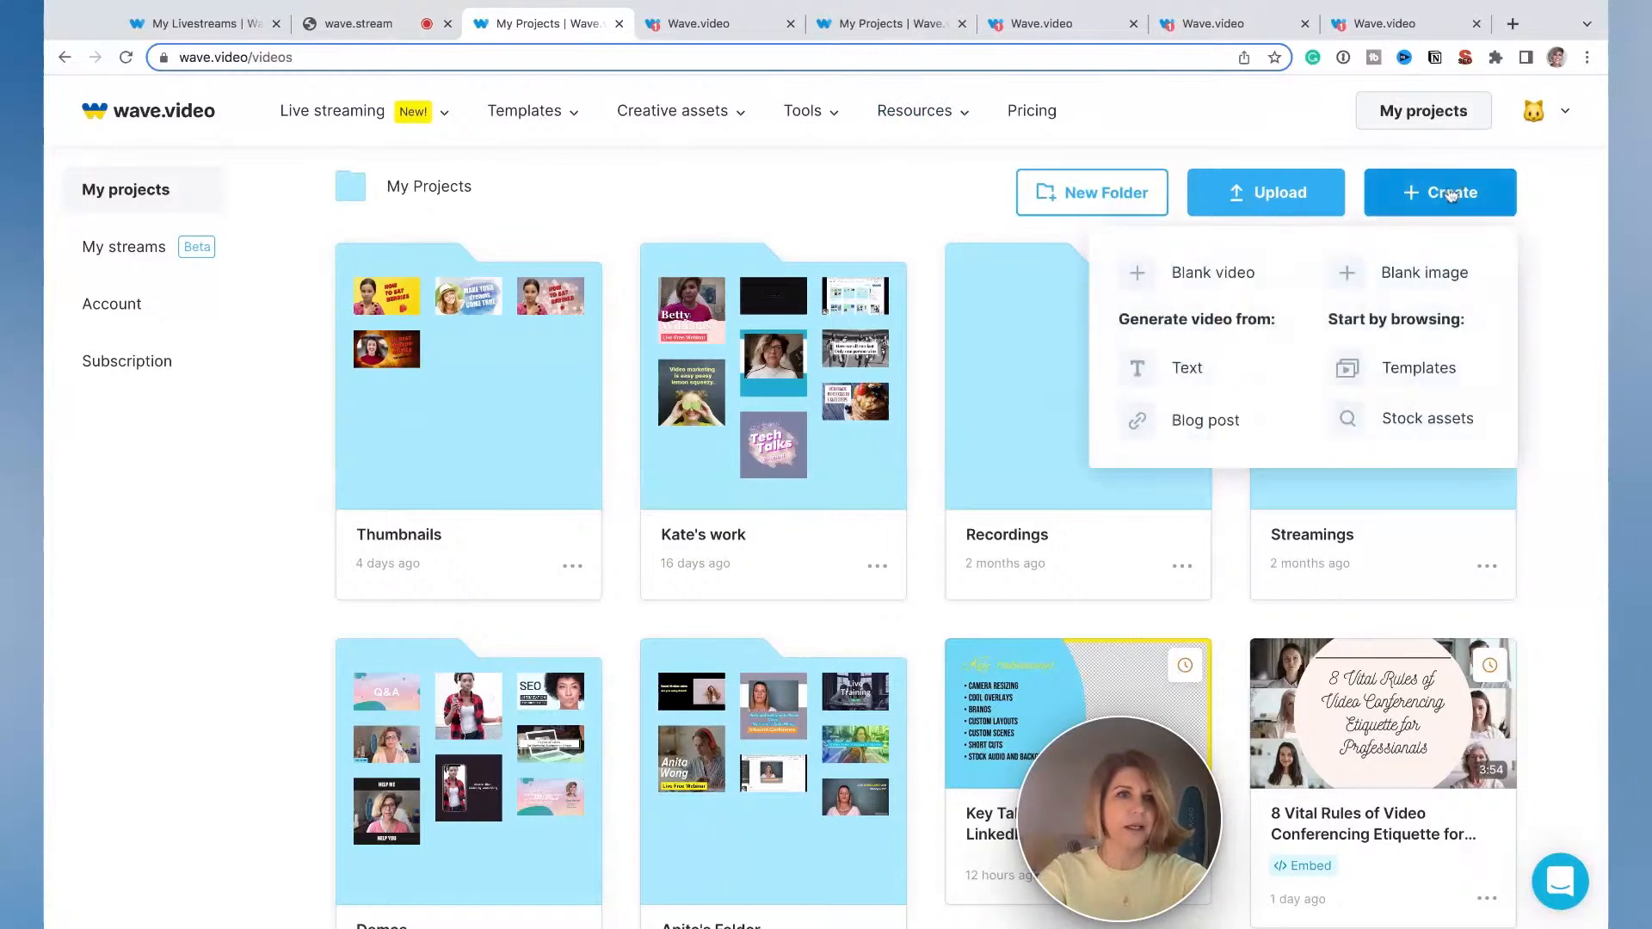
click(1418, 368)
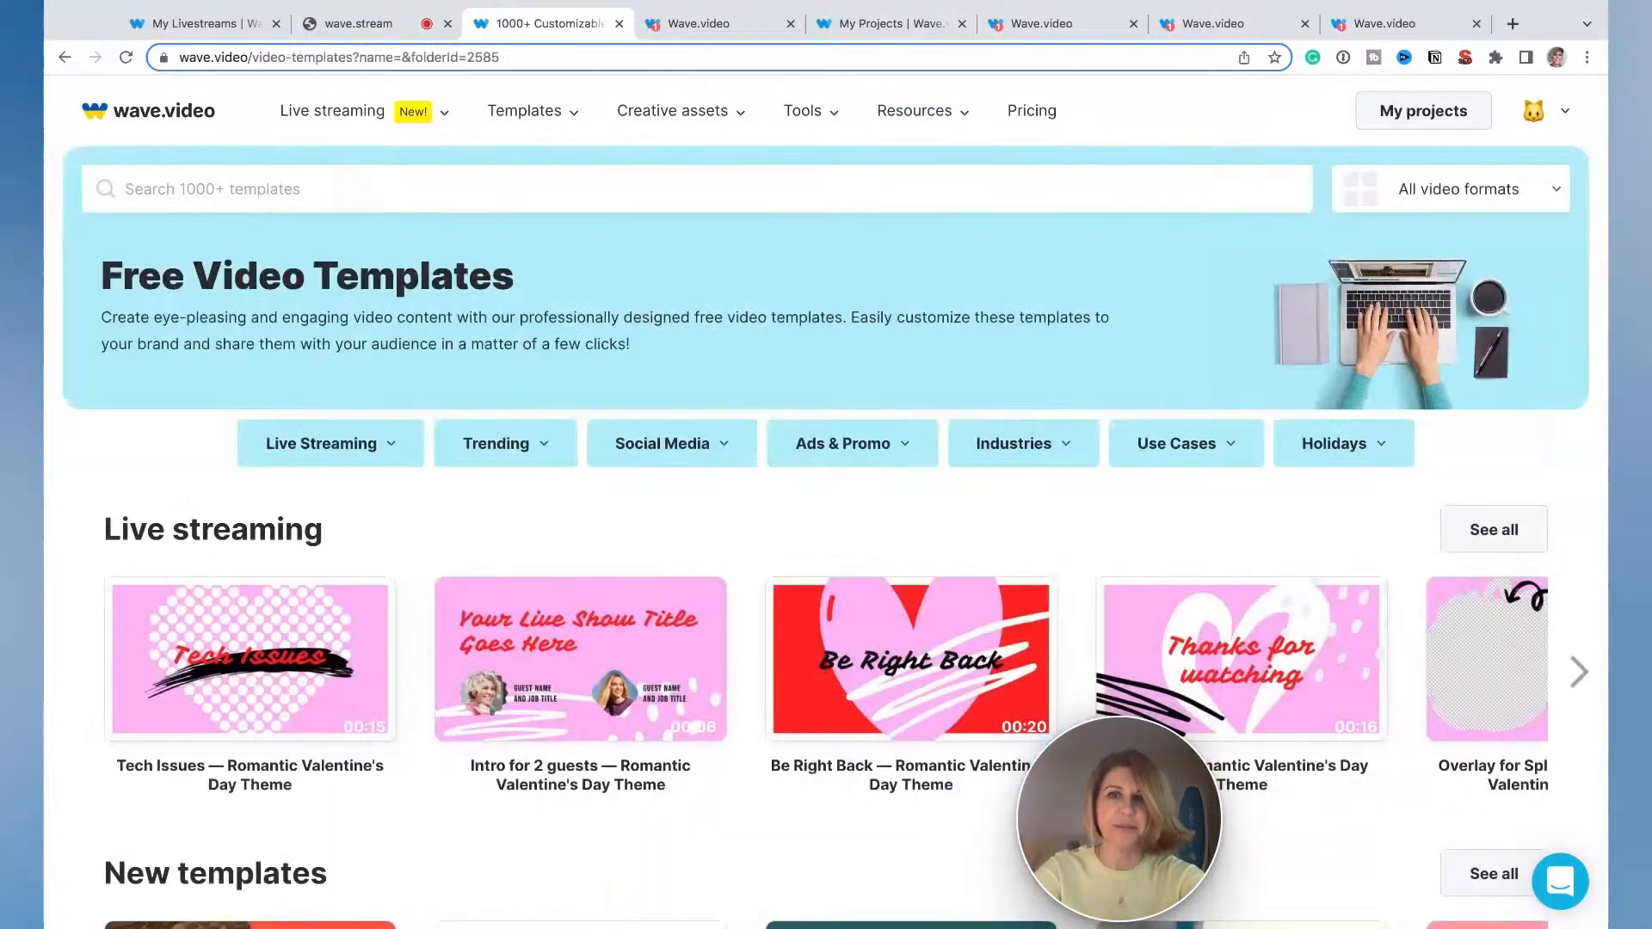
click(1488, 534)
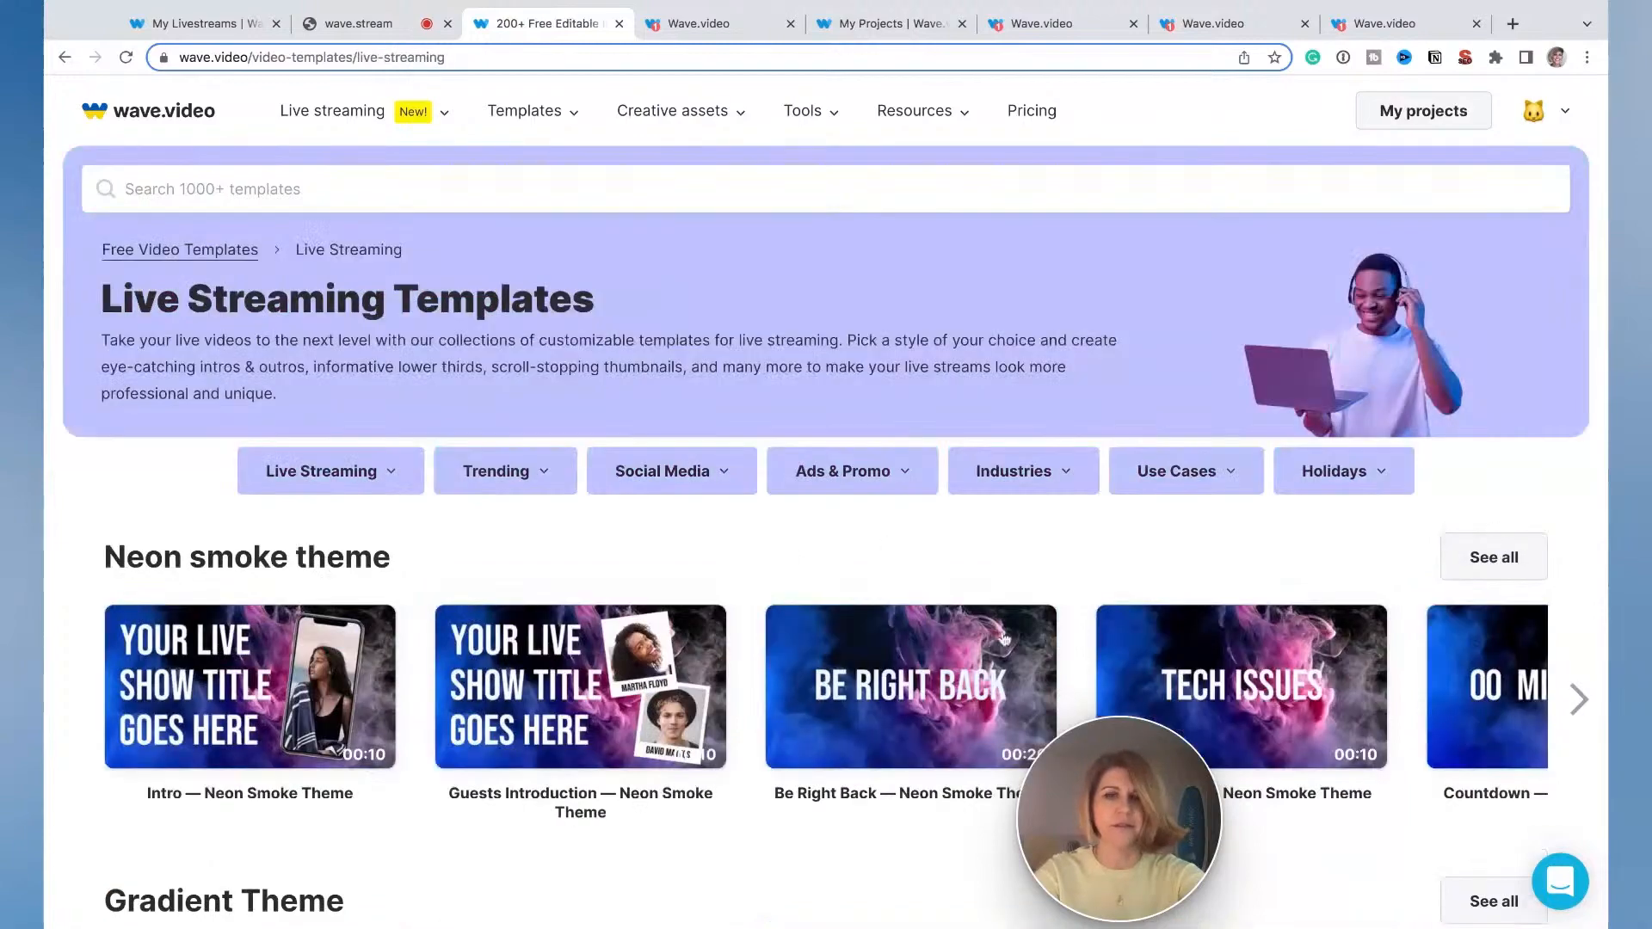
Step: Browse the live streaming themes down to the Linkedin remastered theme and look through more of its templates
scroll(1004, 638, down, 15)
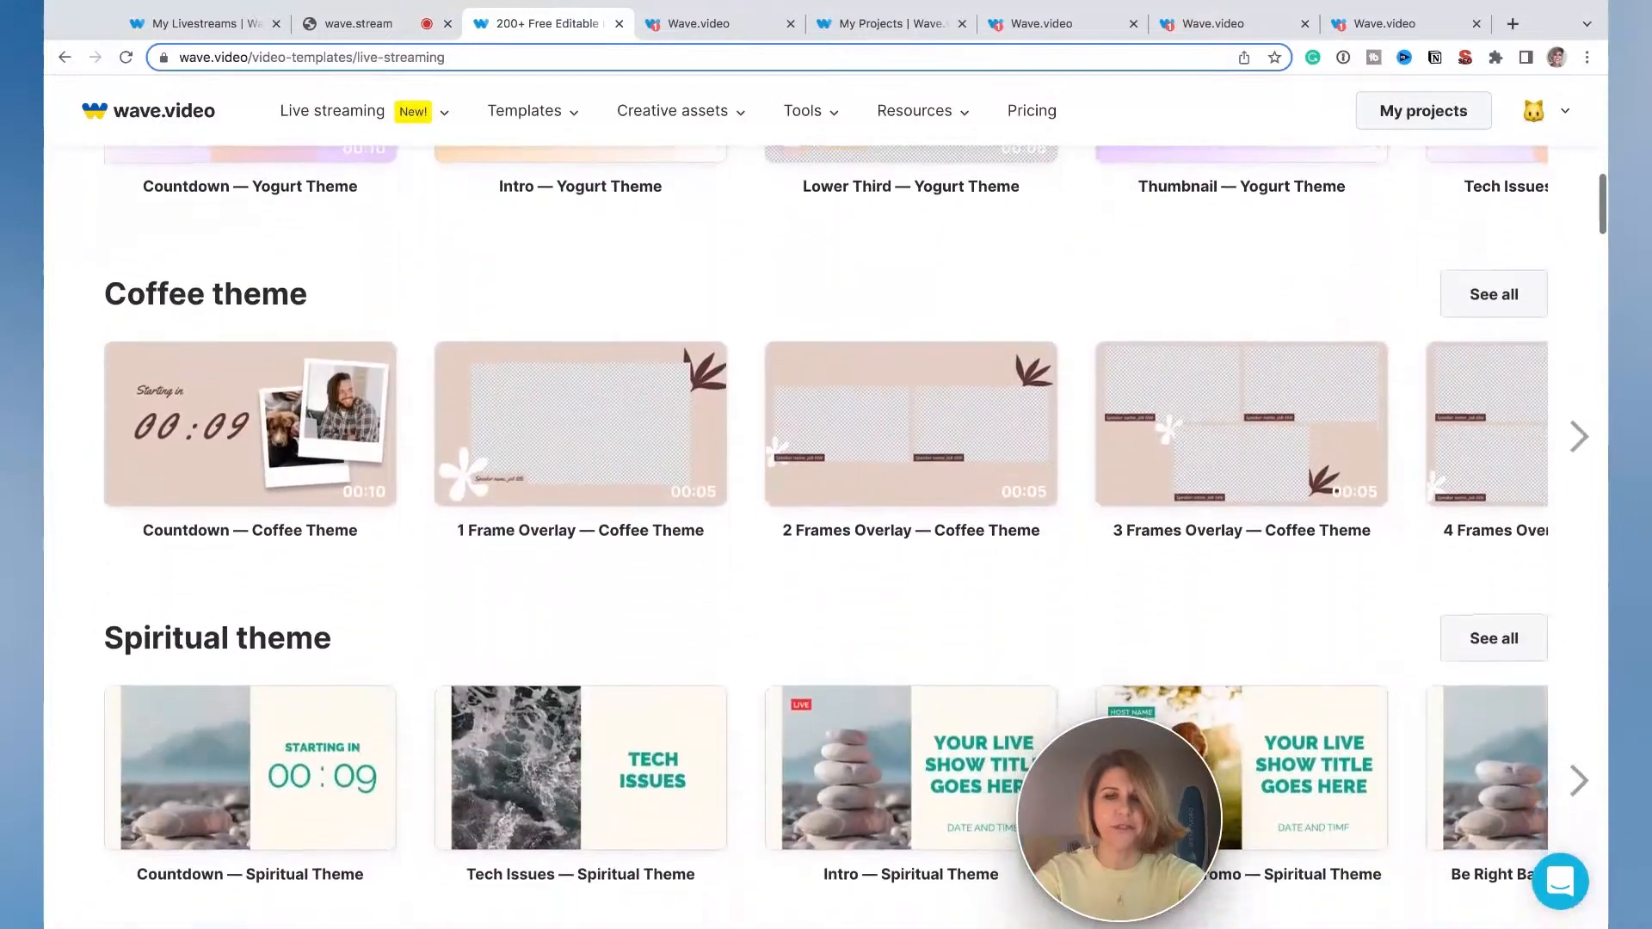
scroll(846, 521, down, 10)
scroll(847, 521, down, 16)
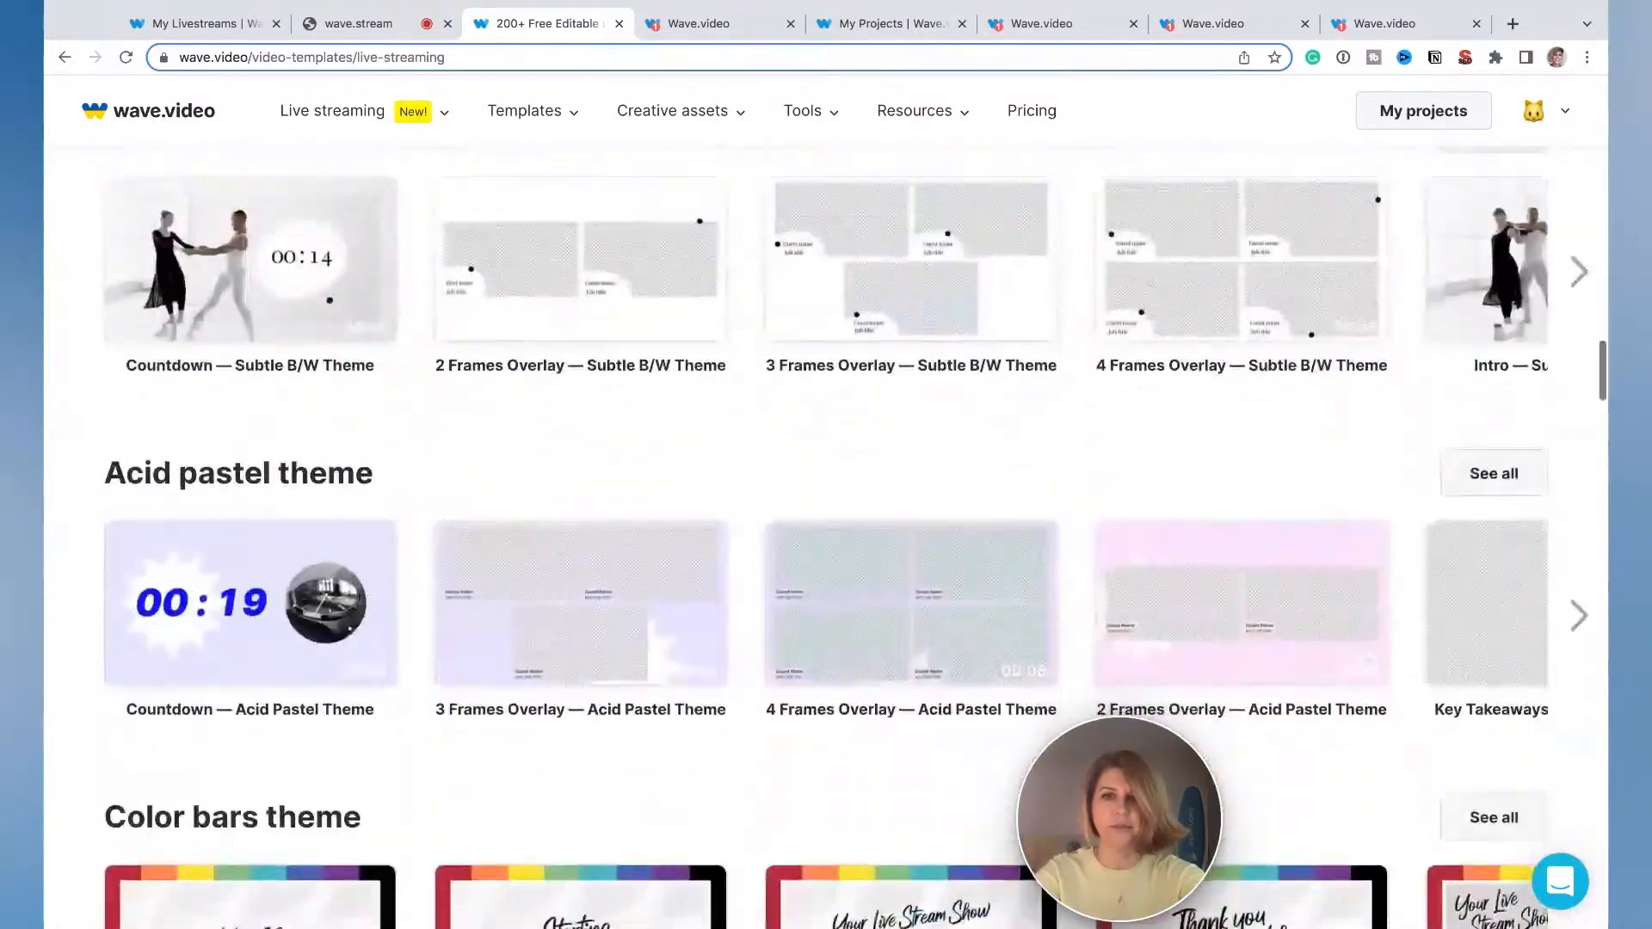
scroll(847, 521, down, 14)
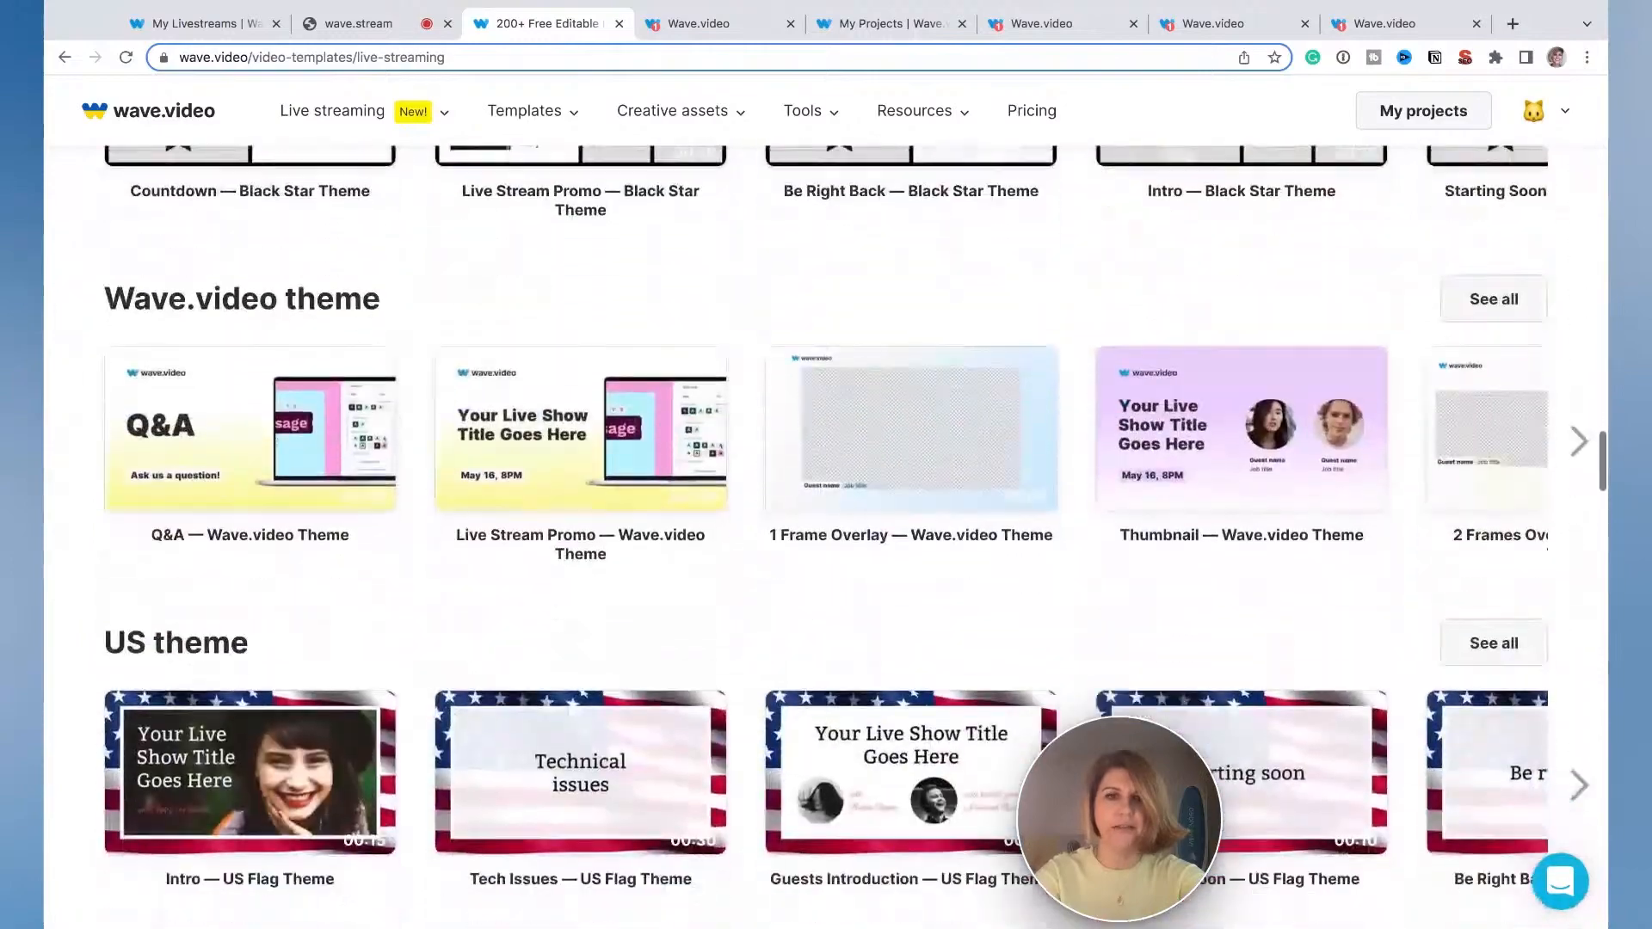
scroll(847, 521, down, 1)
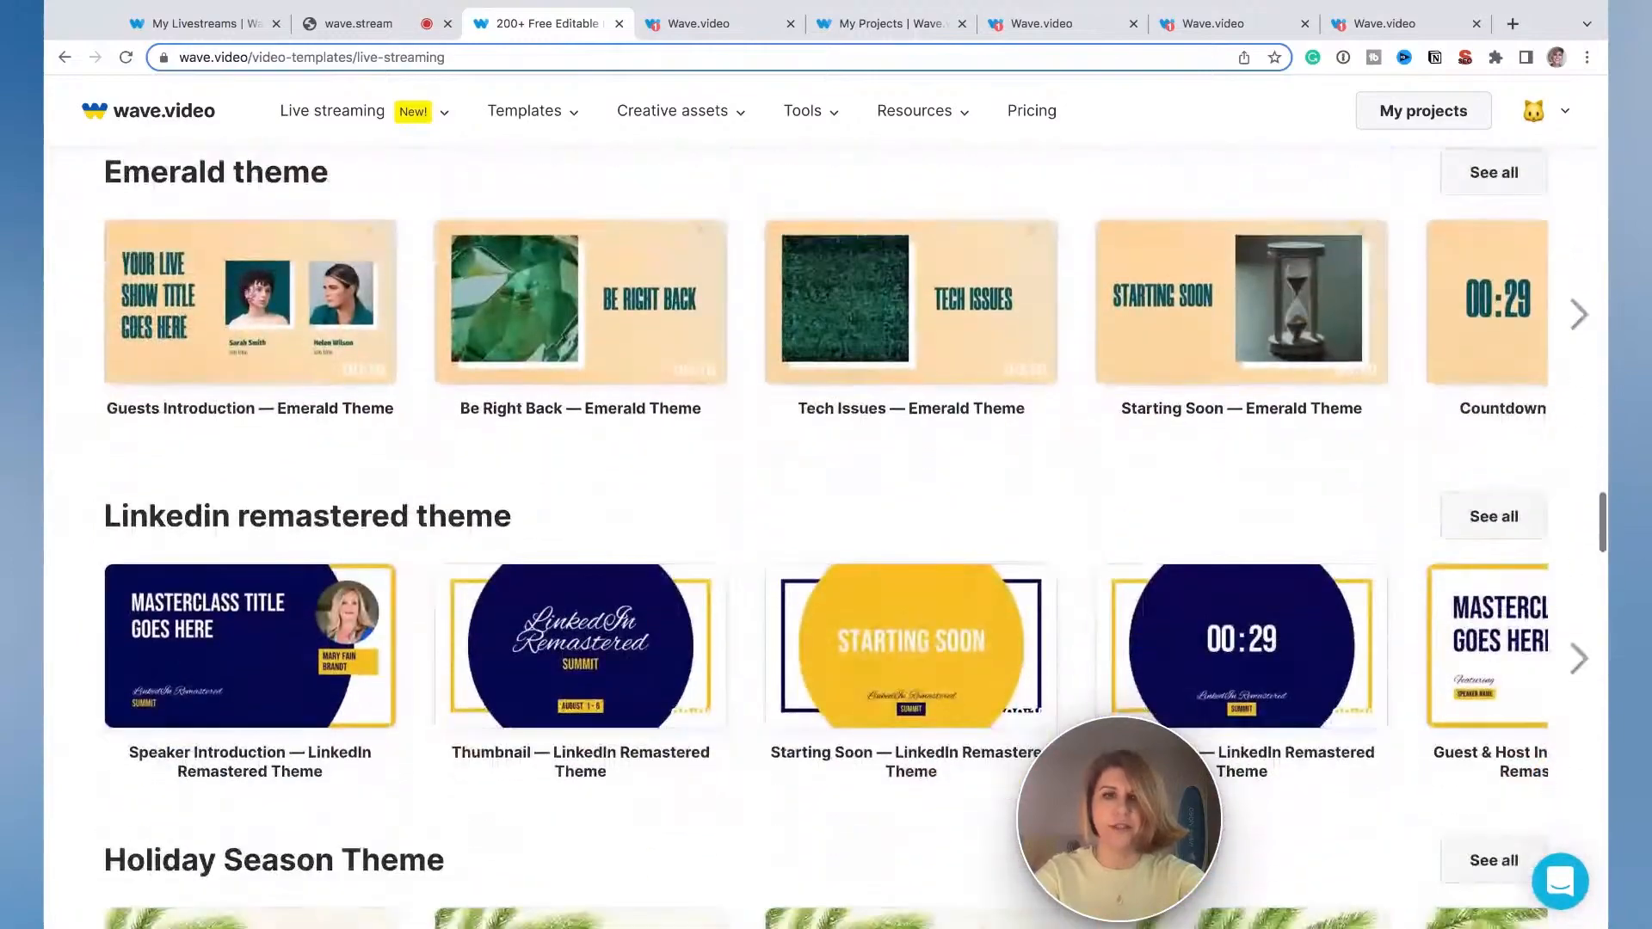
click(1577, 656)
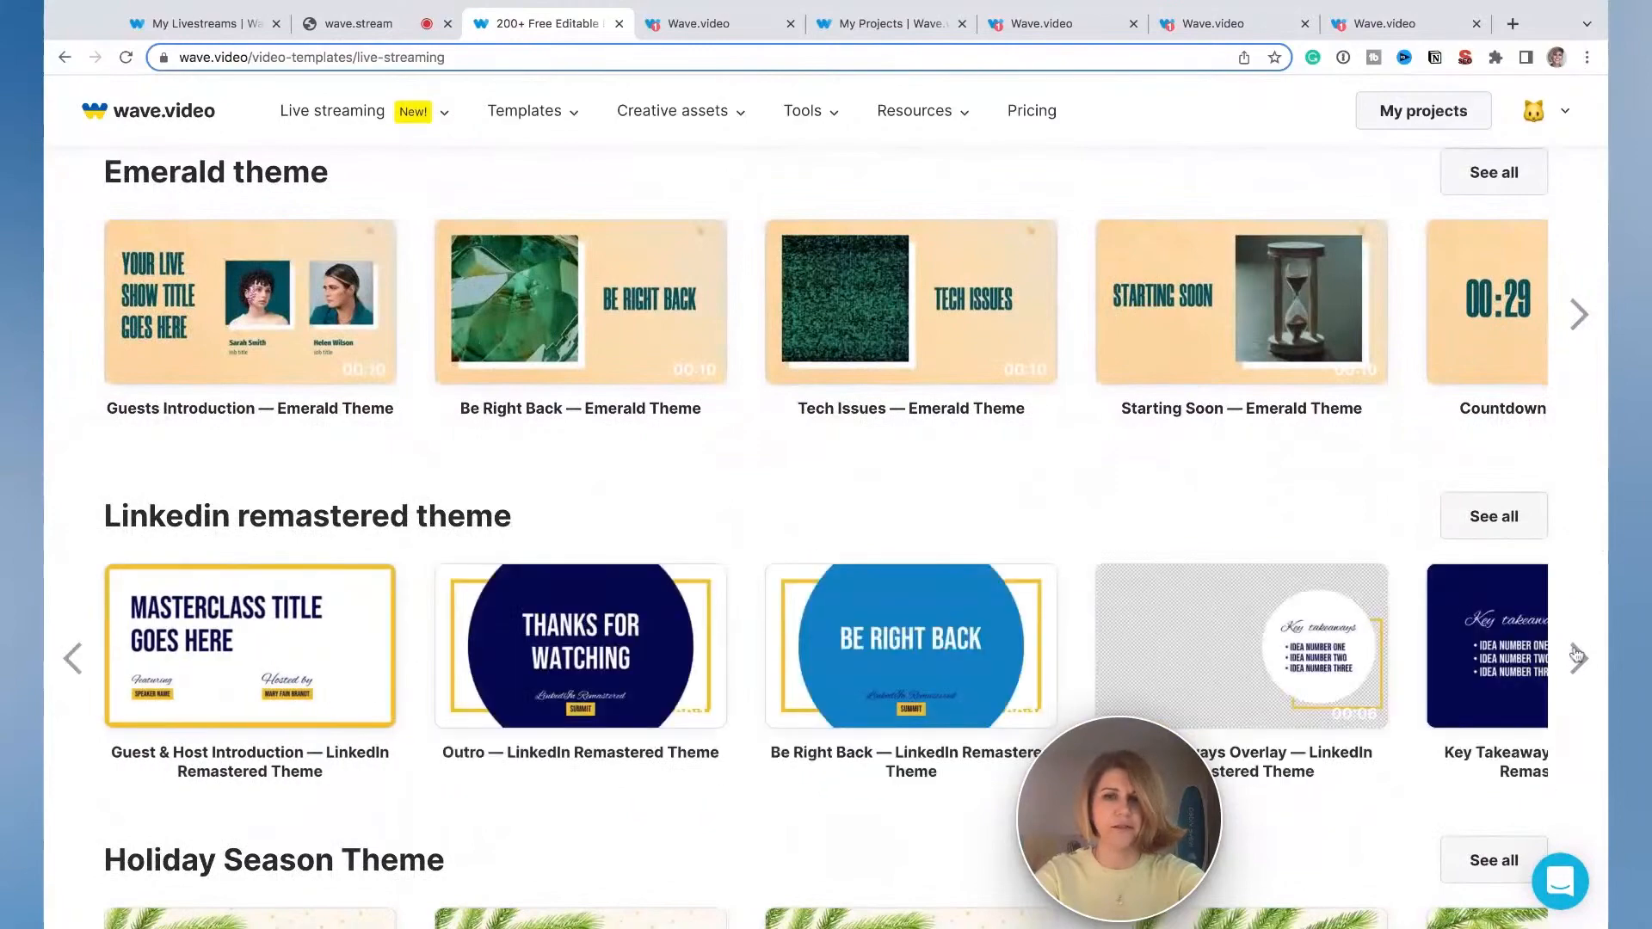
Step: Preview the Key Takeaways Screen template from the Linkedin remastered theme and switch to the browser tab where it is open for editing
click(1580, 660)
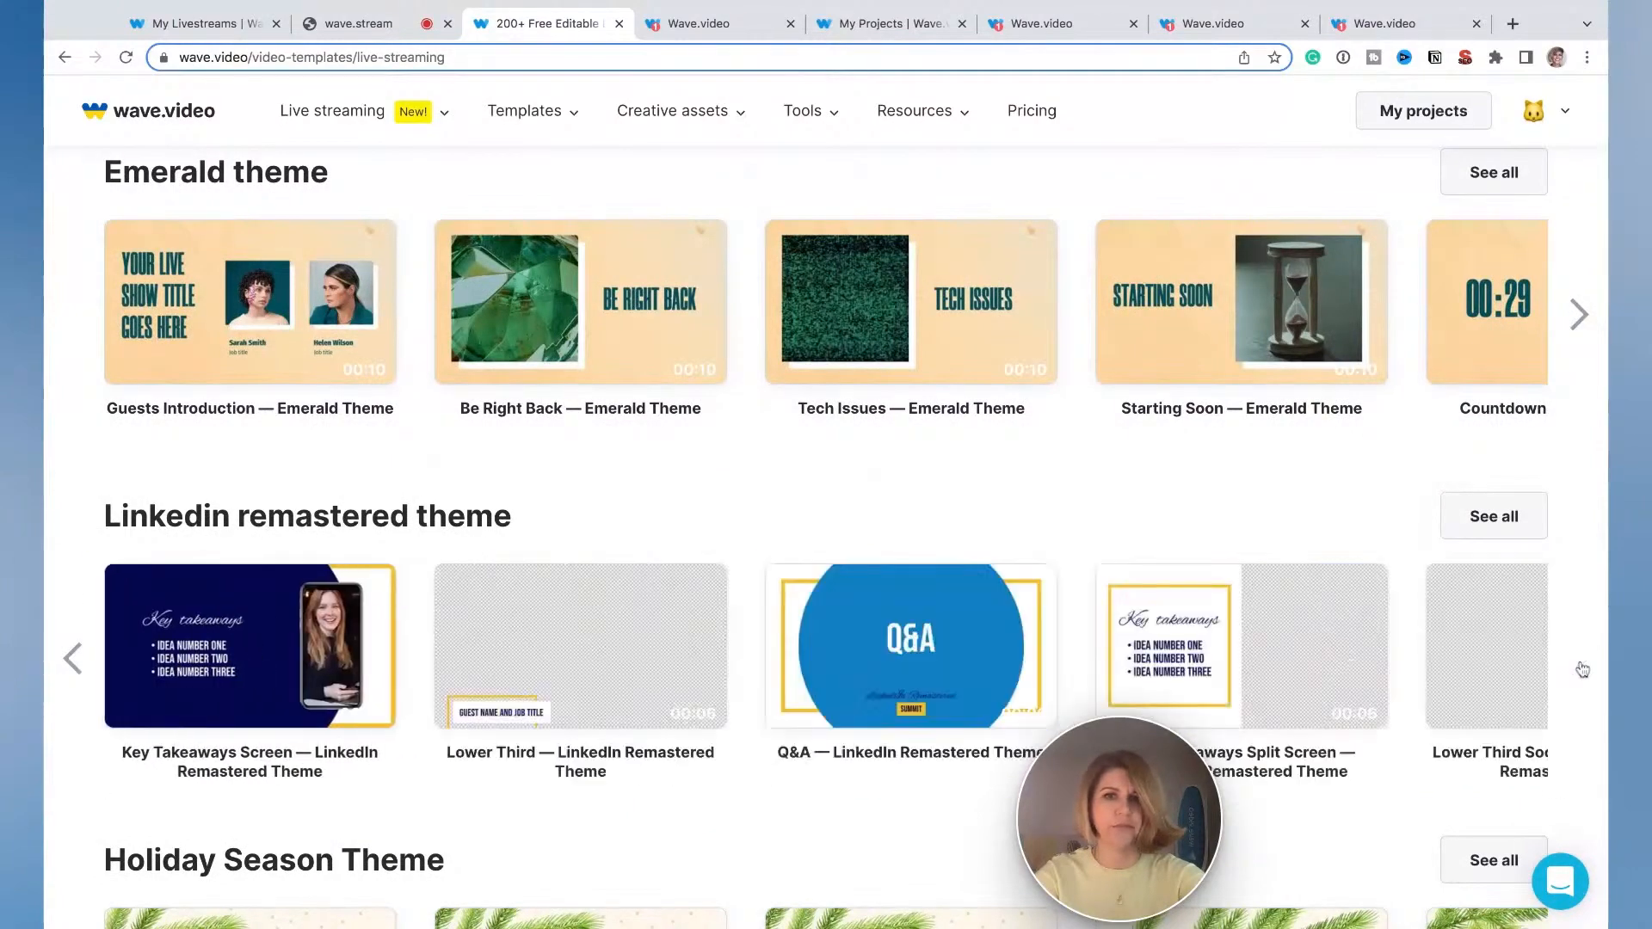
click(271, 651)
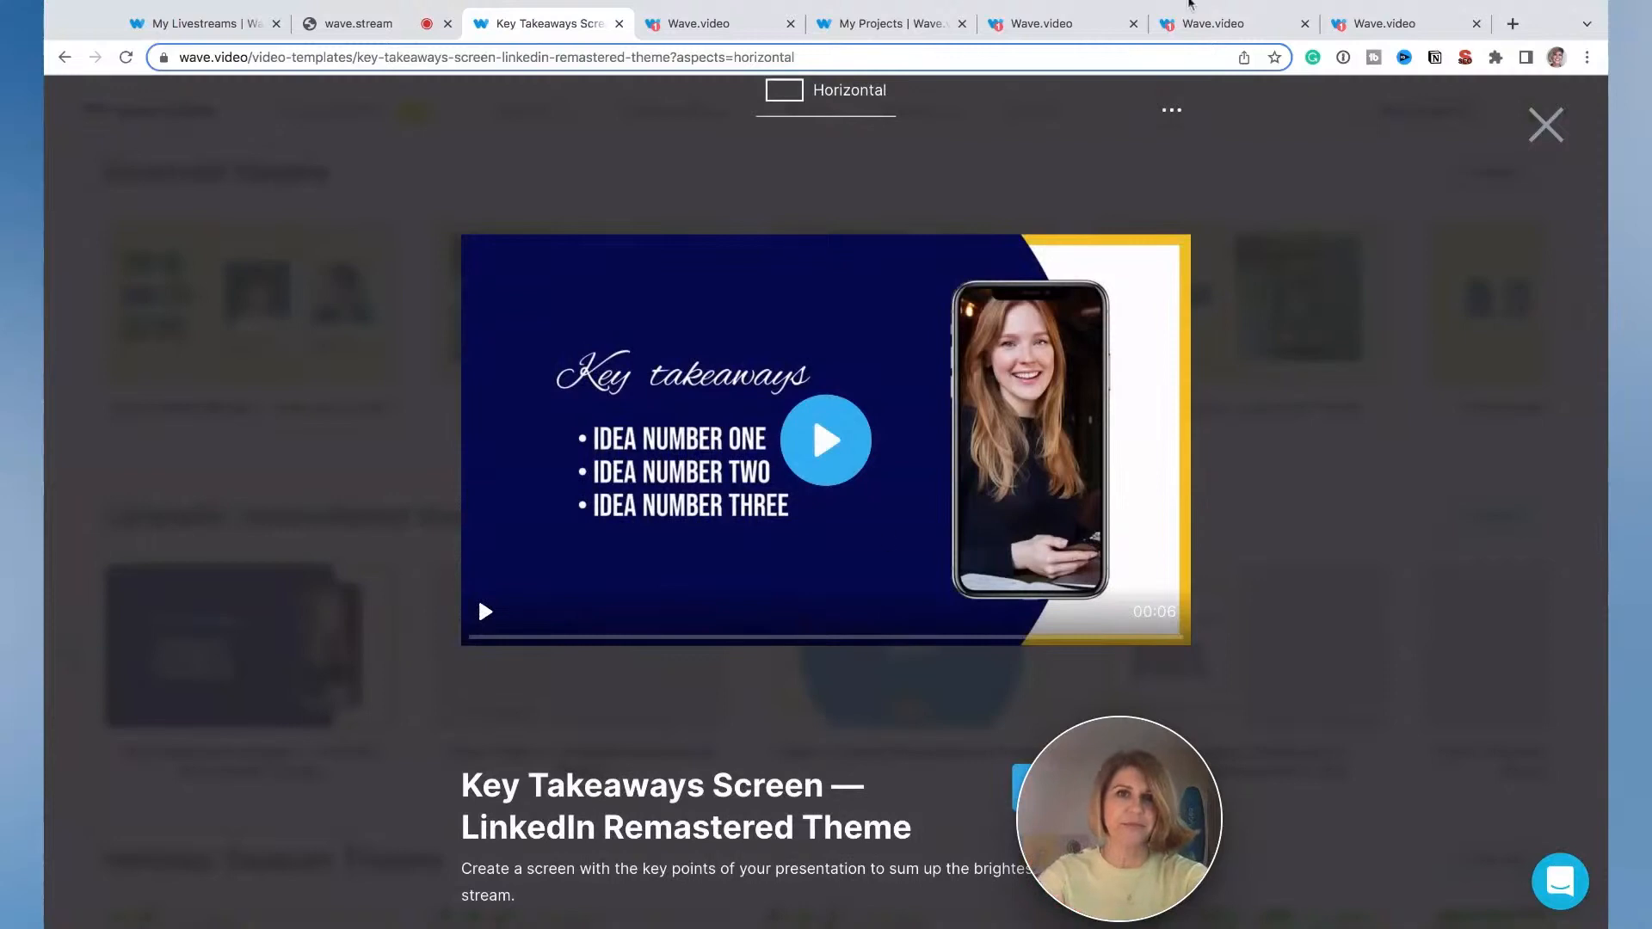
click(1041, 26)
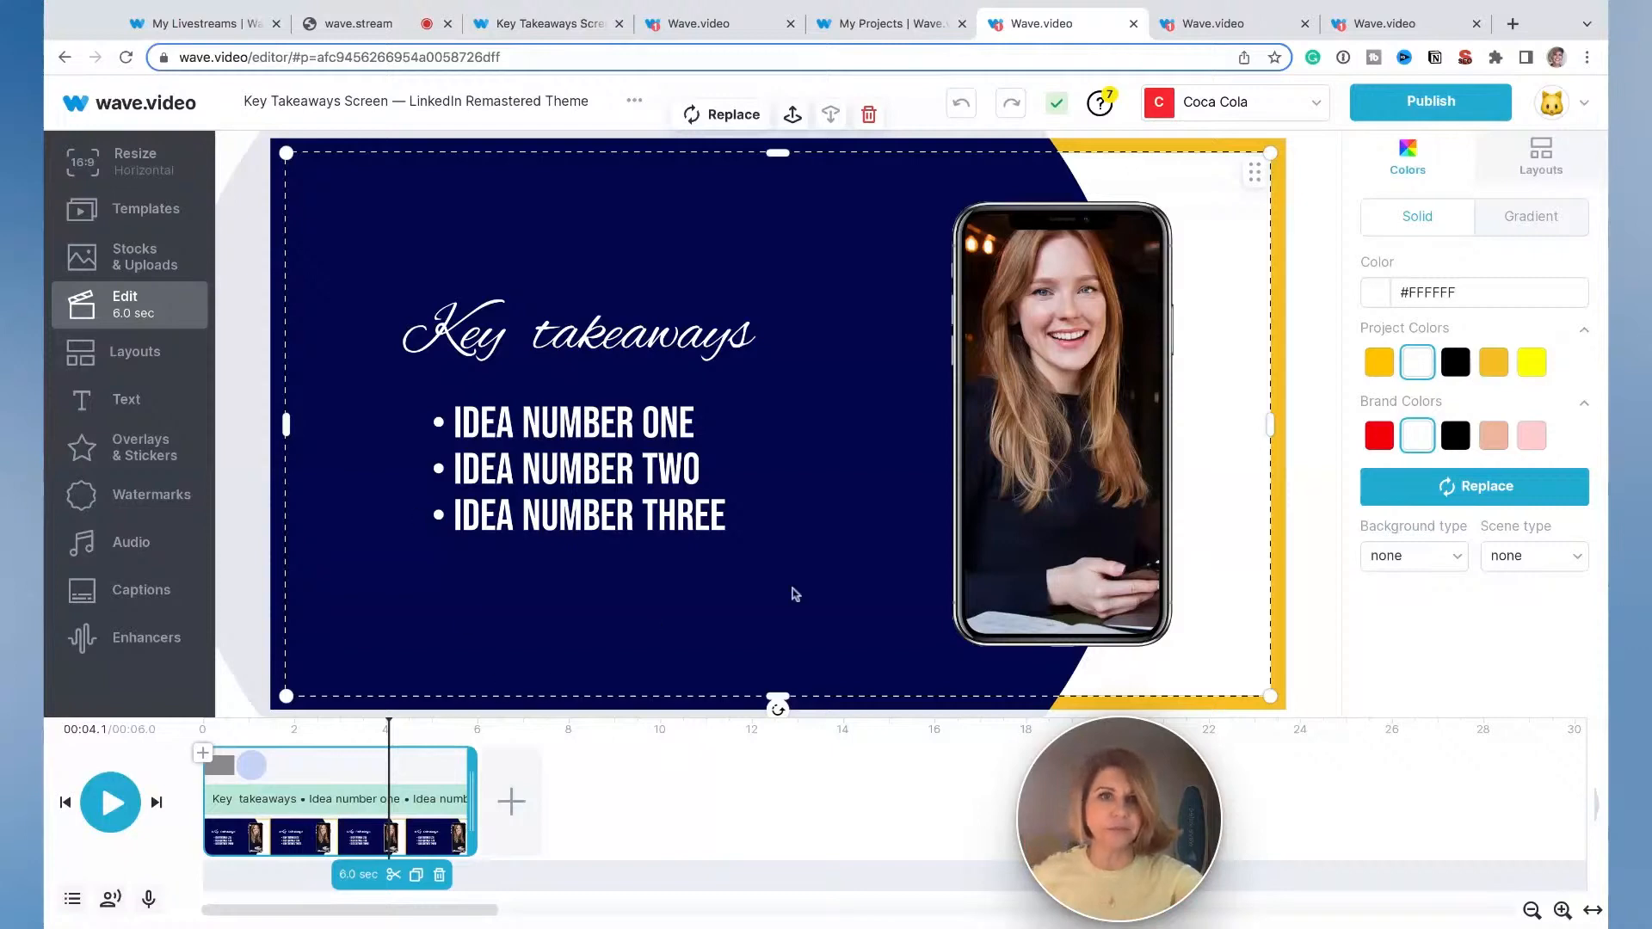
Step: Delete the phone photo of the woman from the scene and switch the project's brand to Wave.video
click(1026, 512)
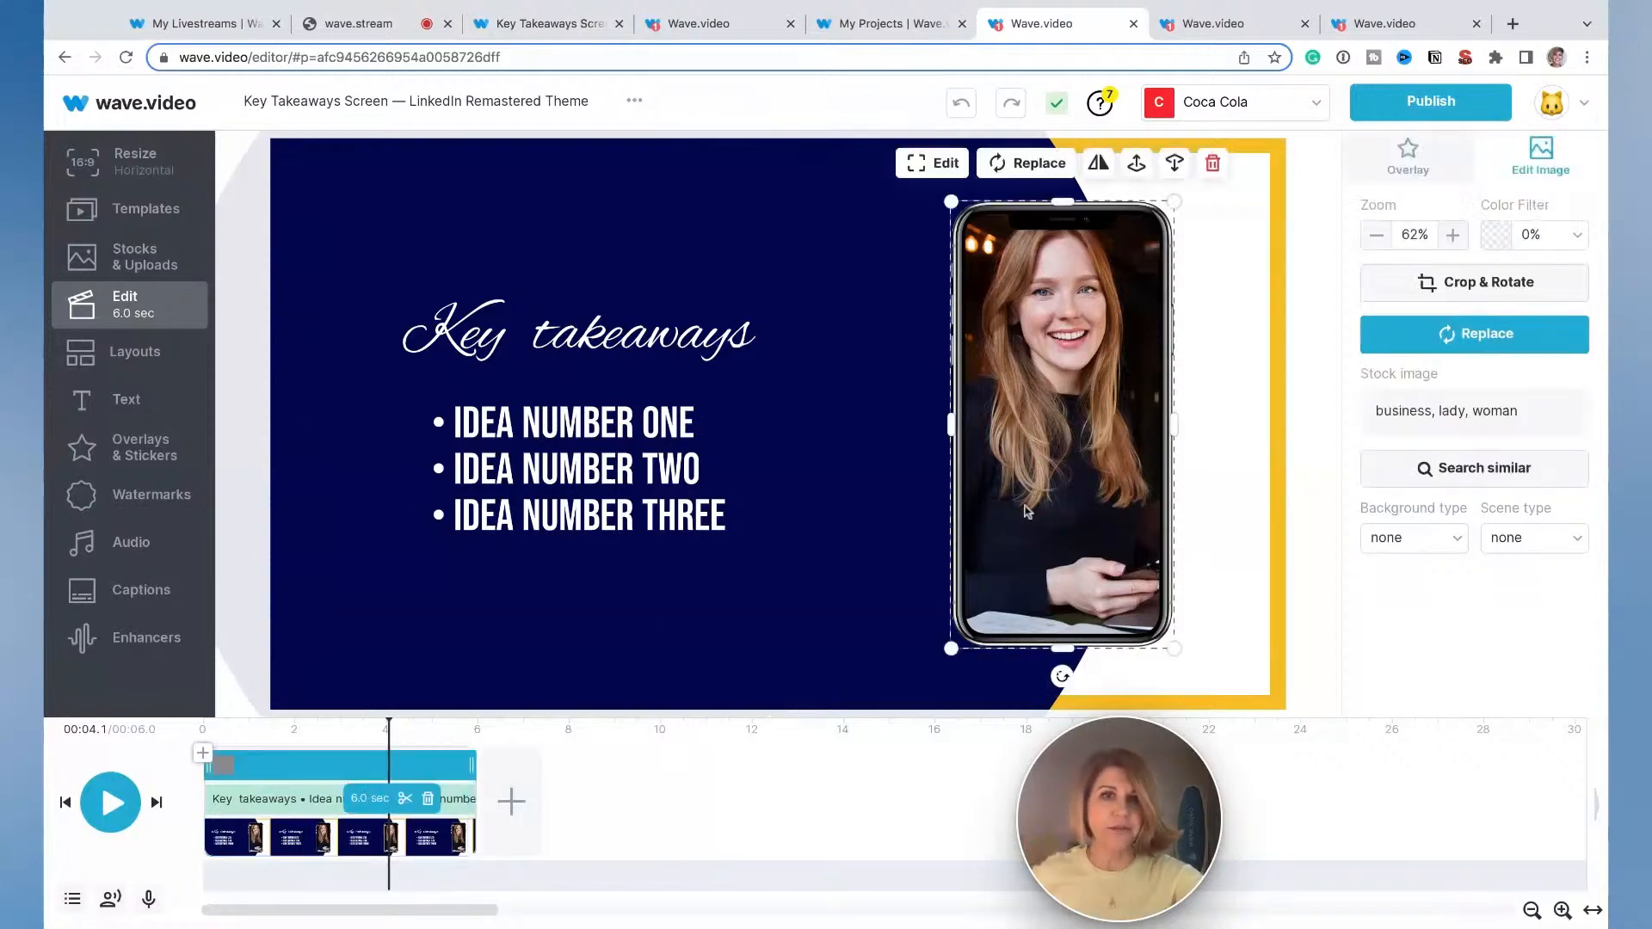
click(1213, 165)
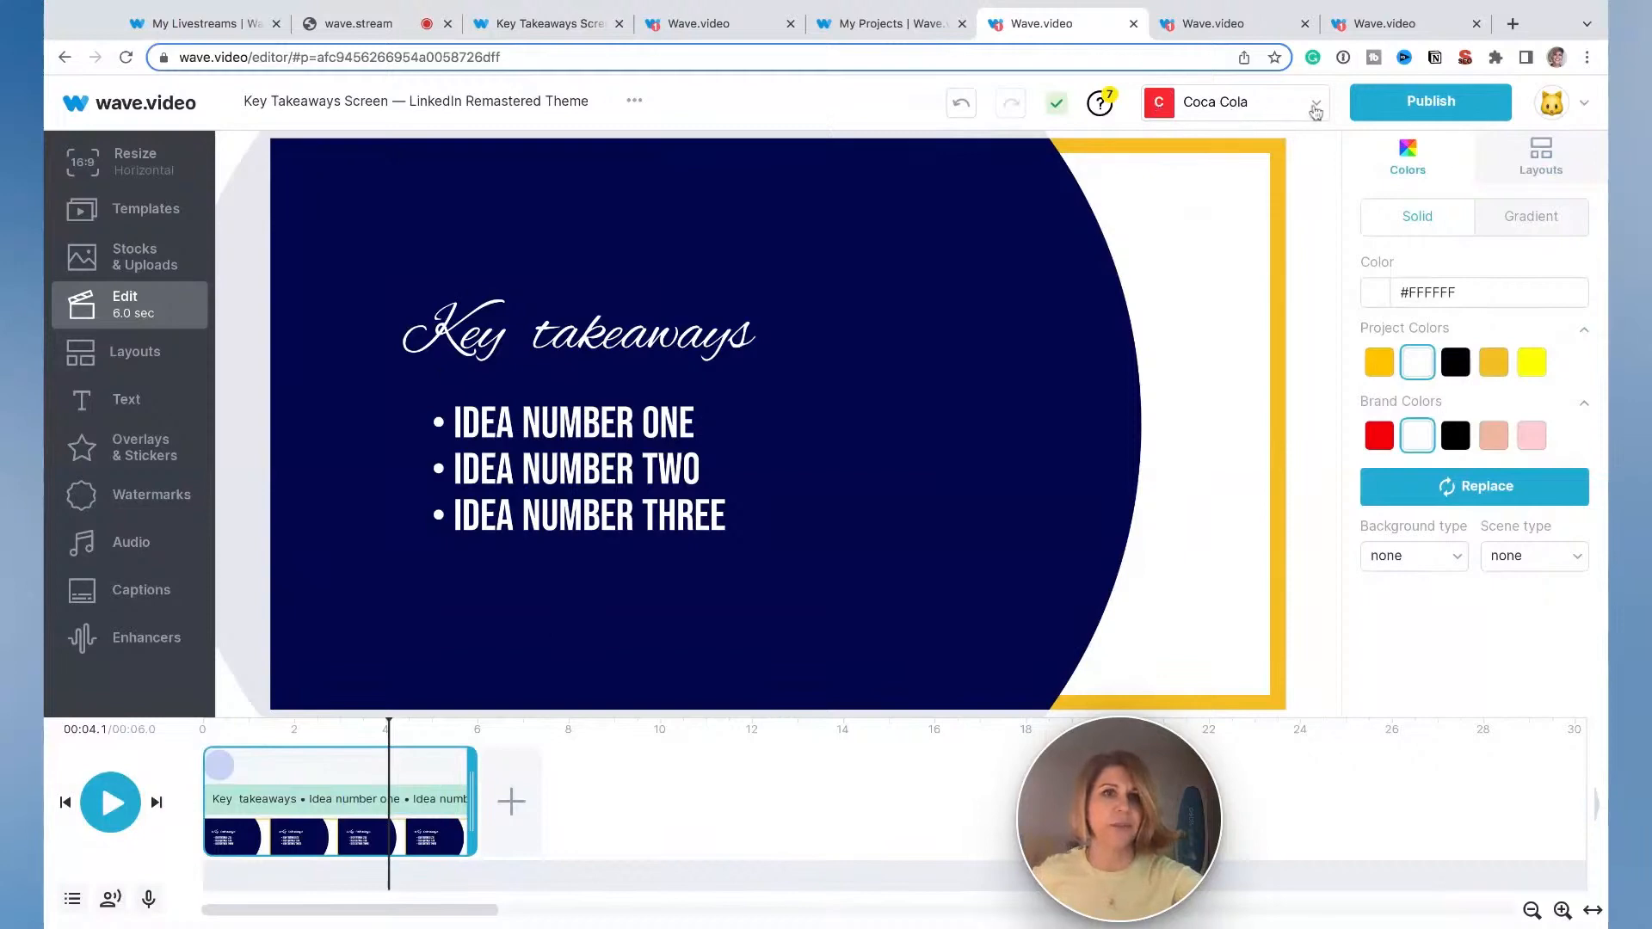
click(1315, 108)
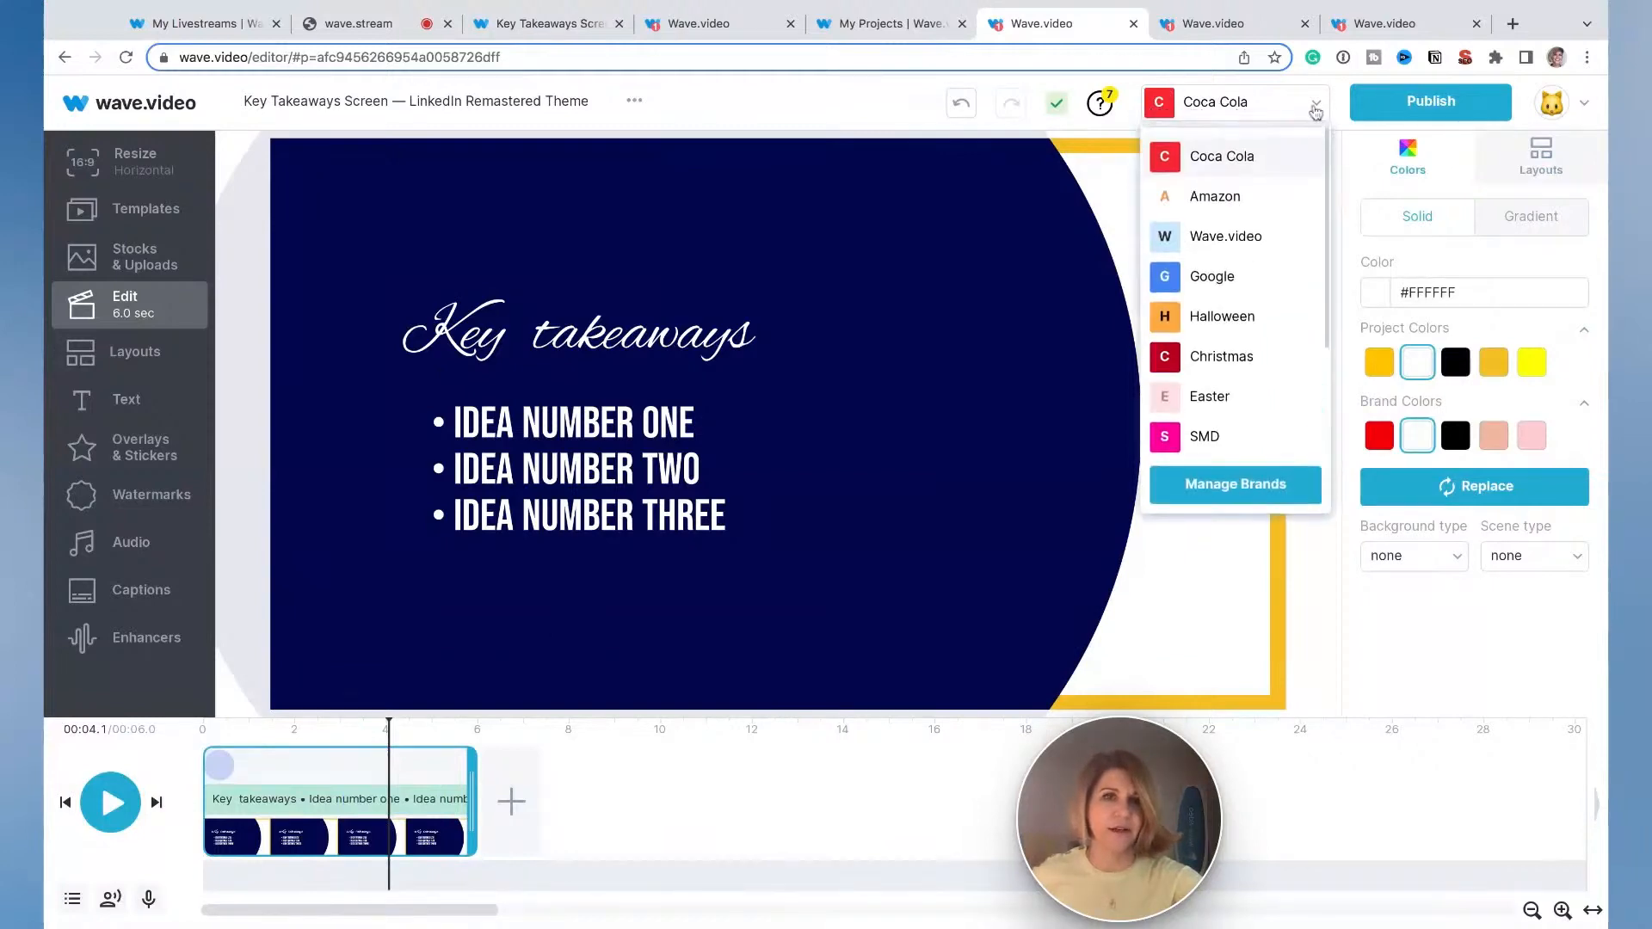
click(1225, 238)
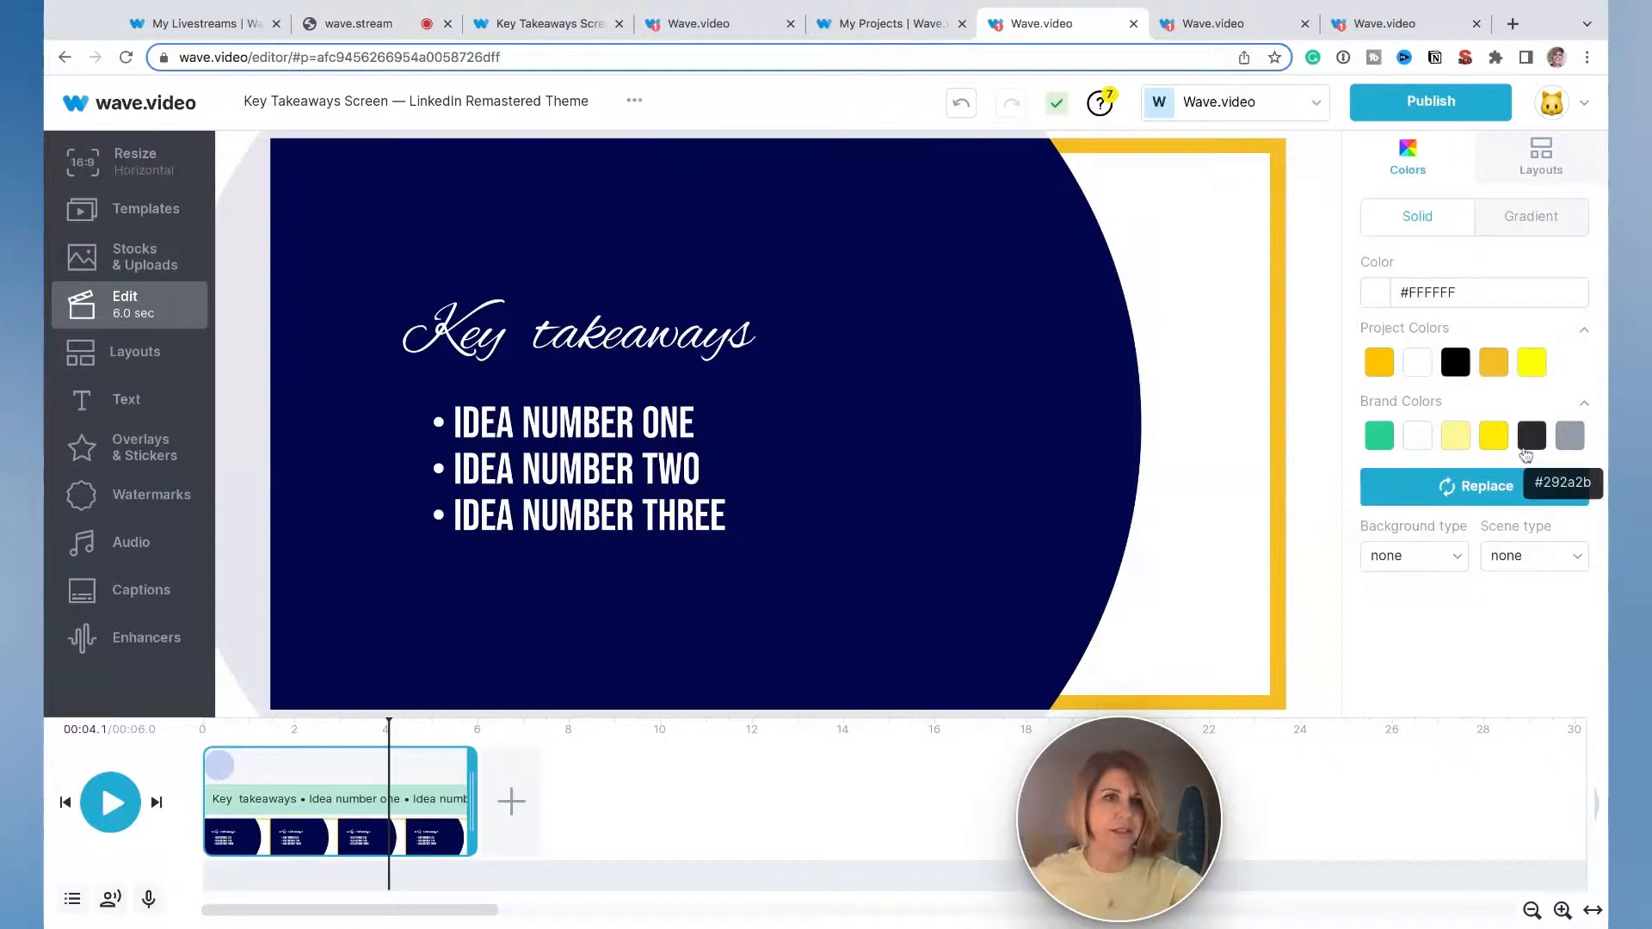
Step: Collapse the project colors, show the full set of brand colors, and set the scene's background frame to the brand yellow #FFEA00
click(1584, 404)
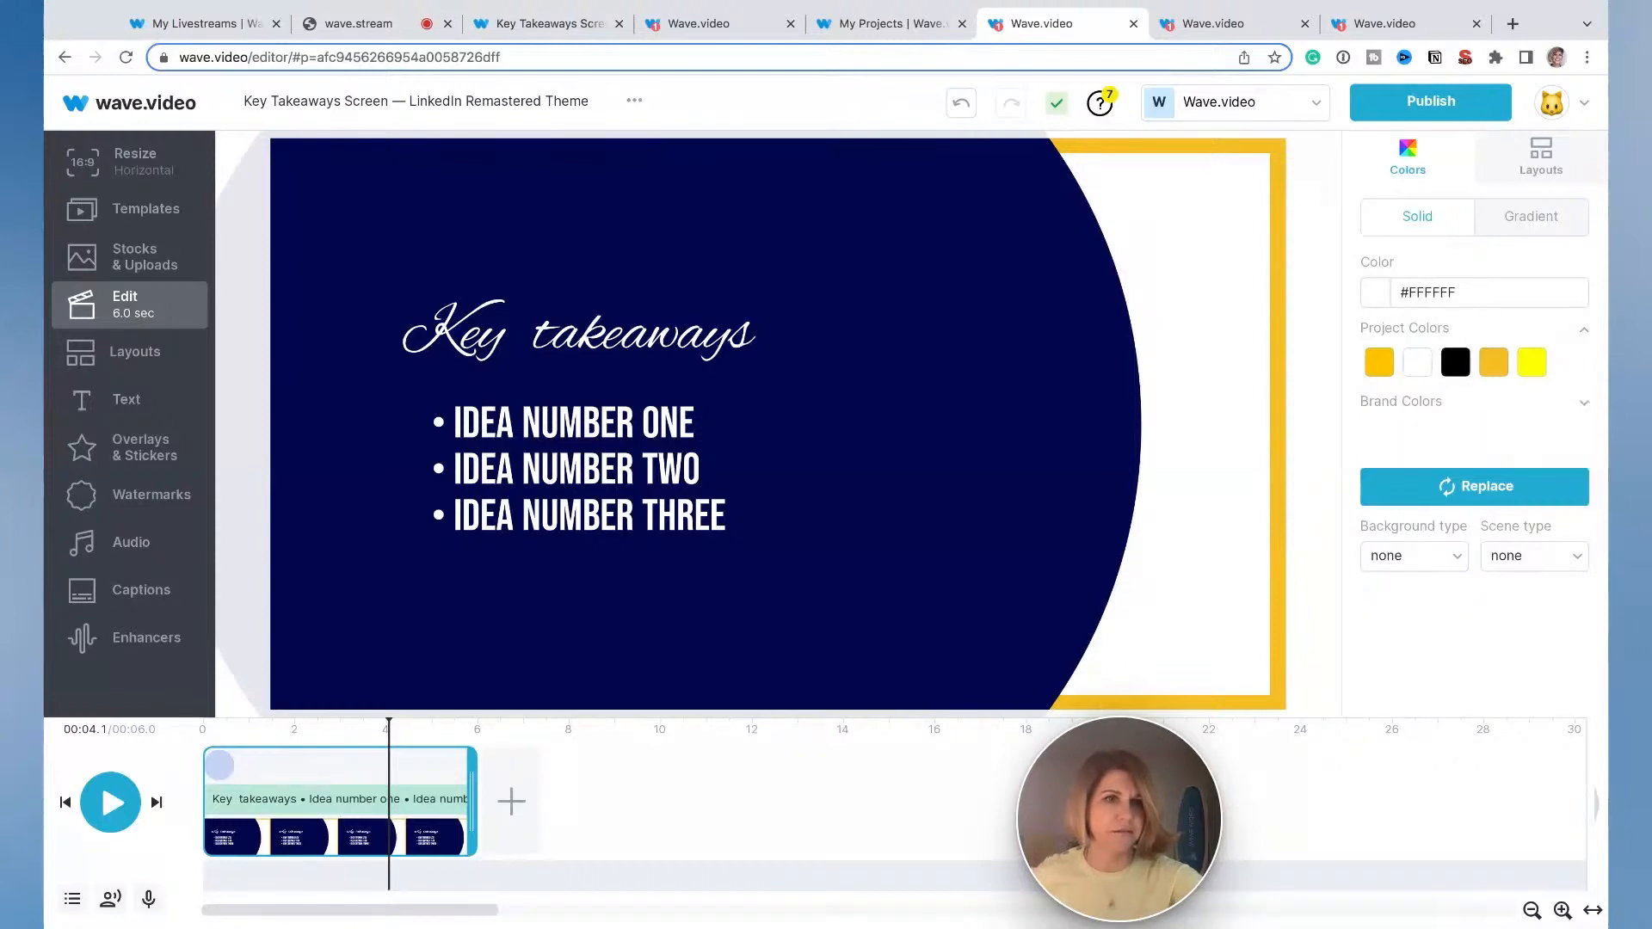
click(1586, 336)
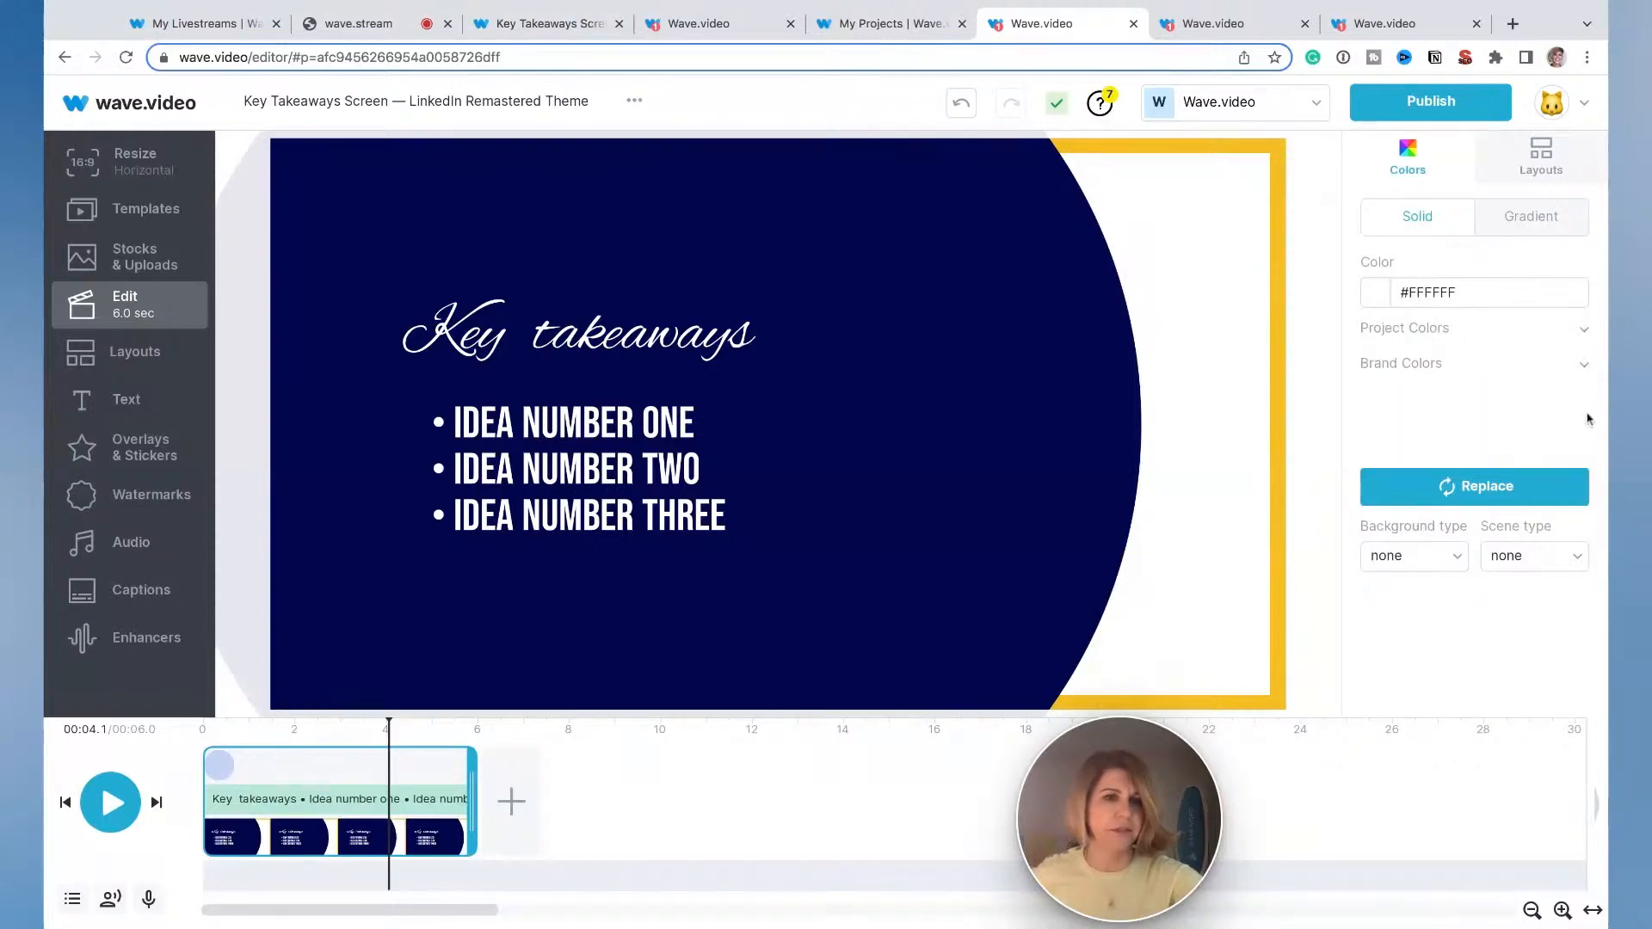
click(1585, 363)
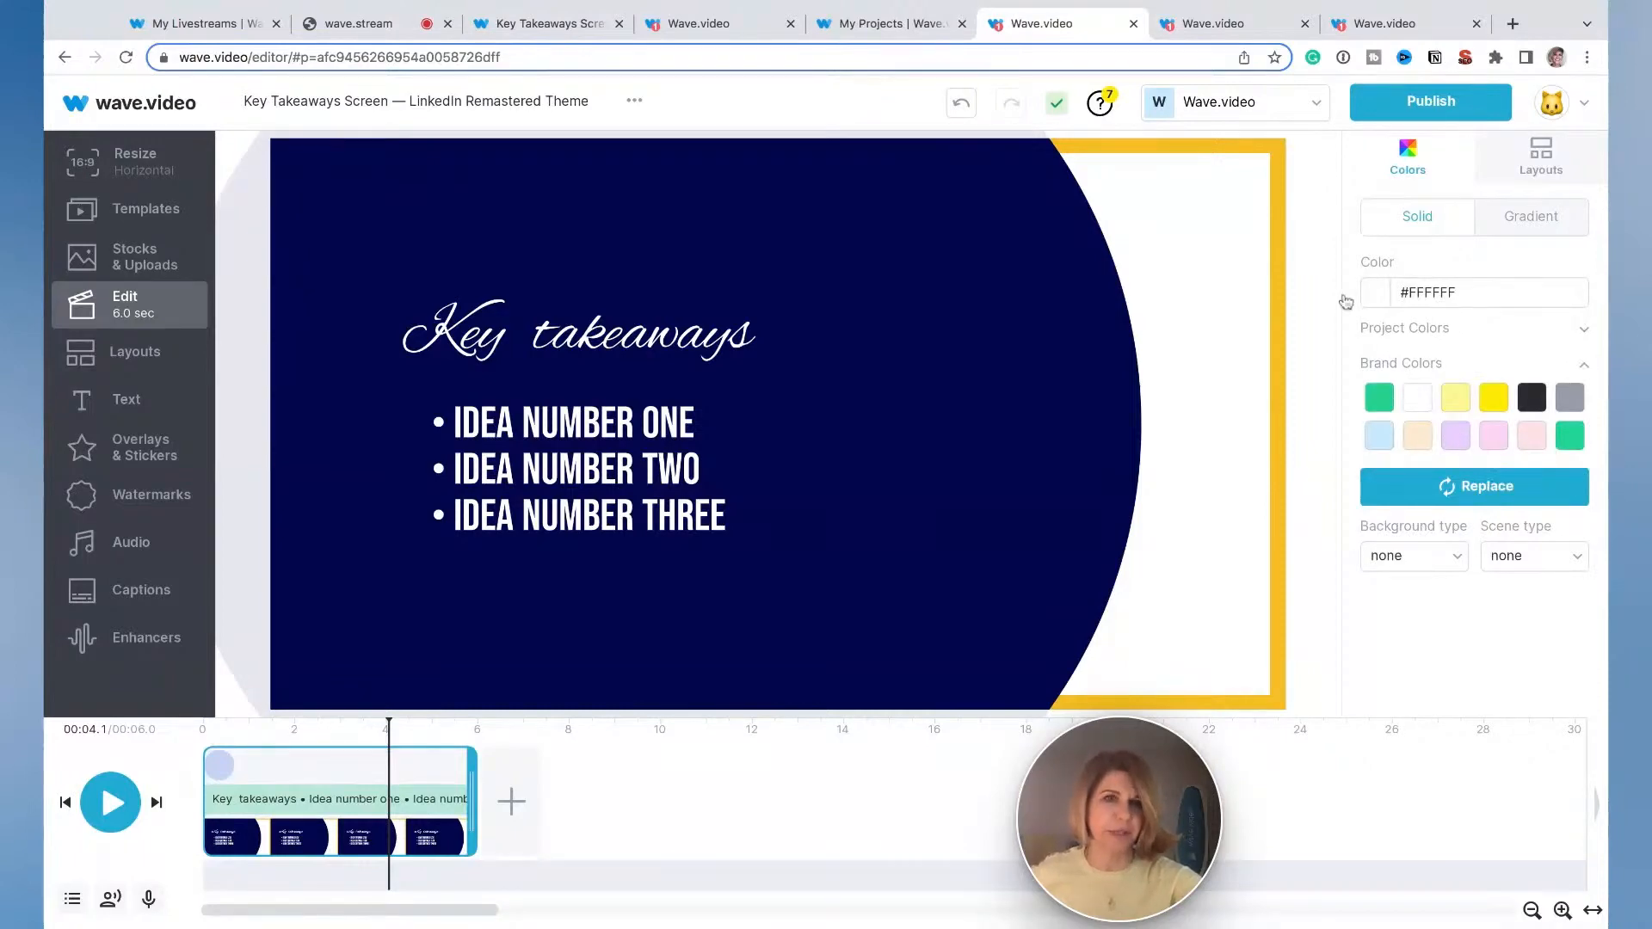
click(1282, 204)
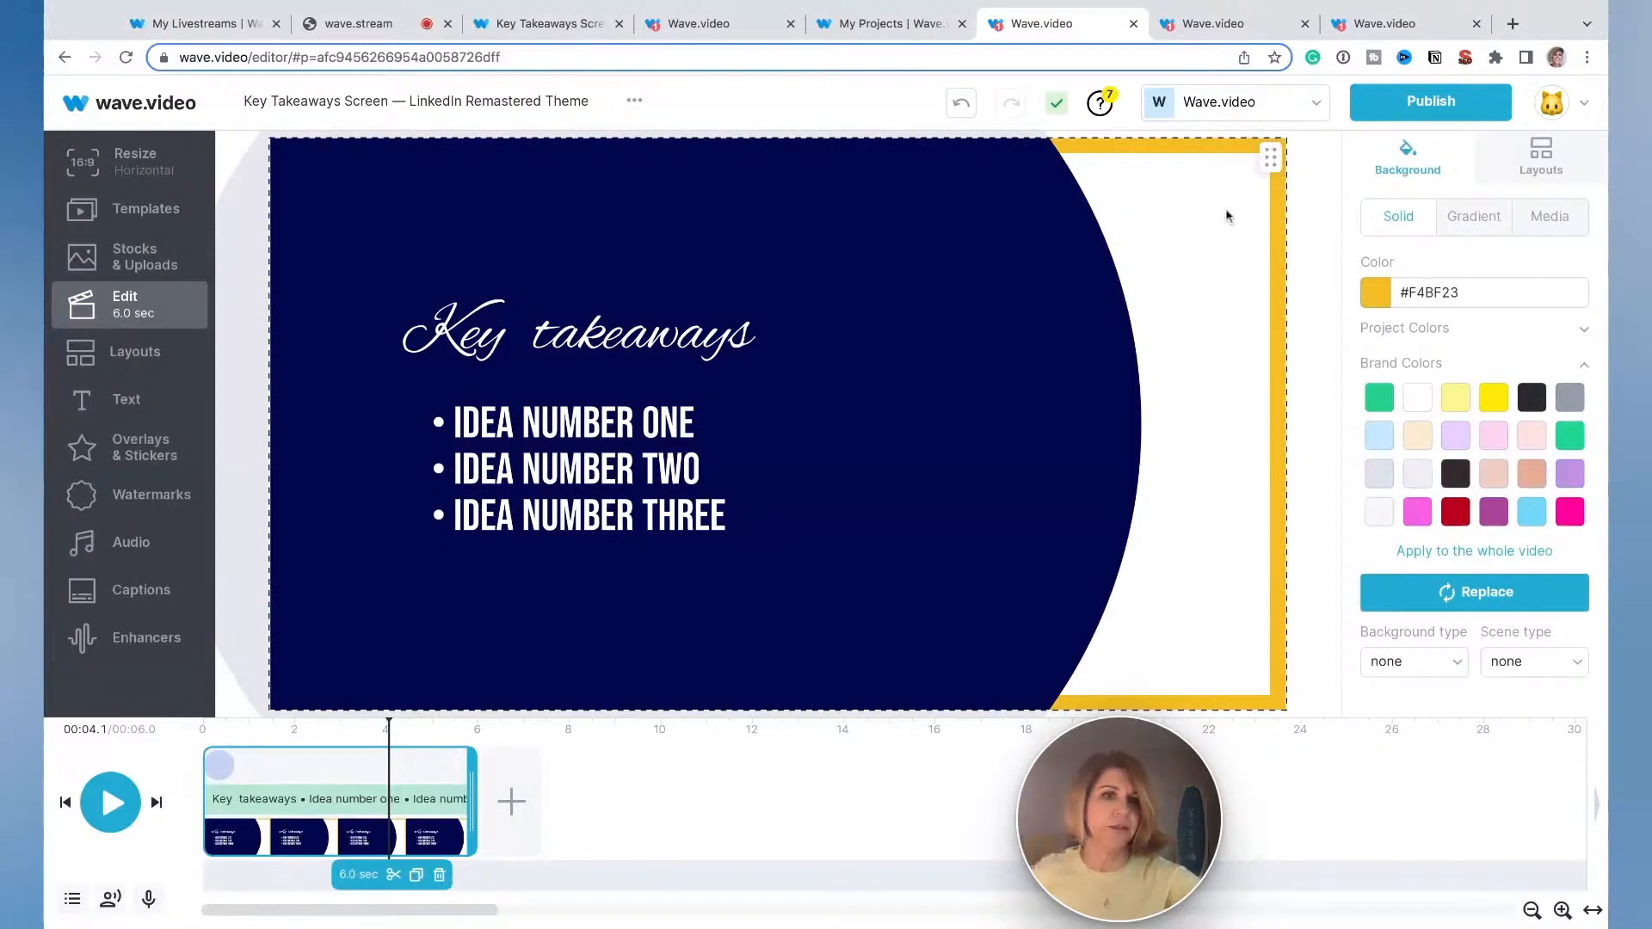
click(1494, 398)
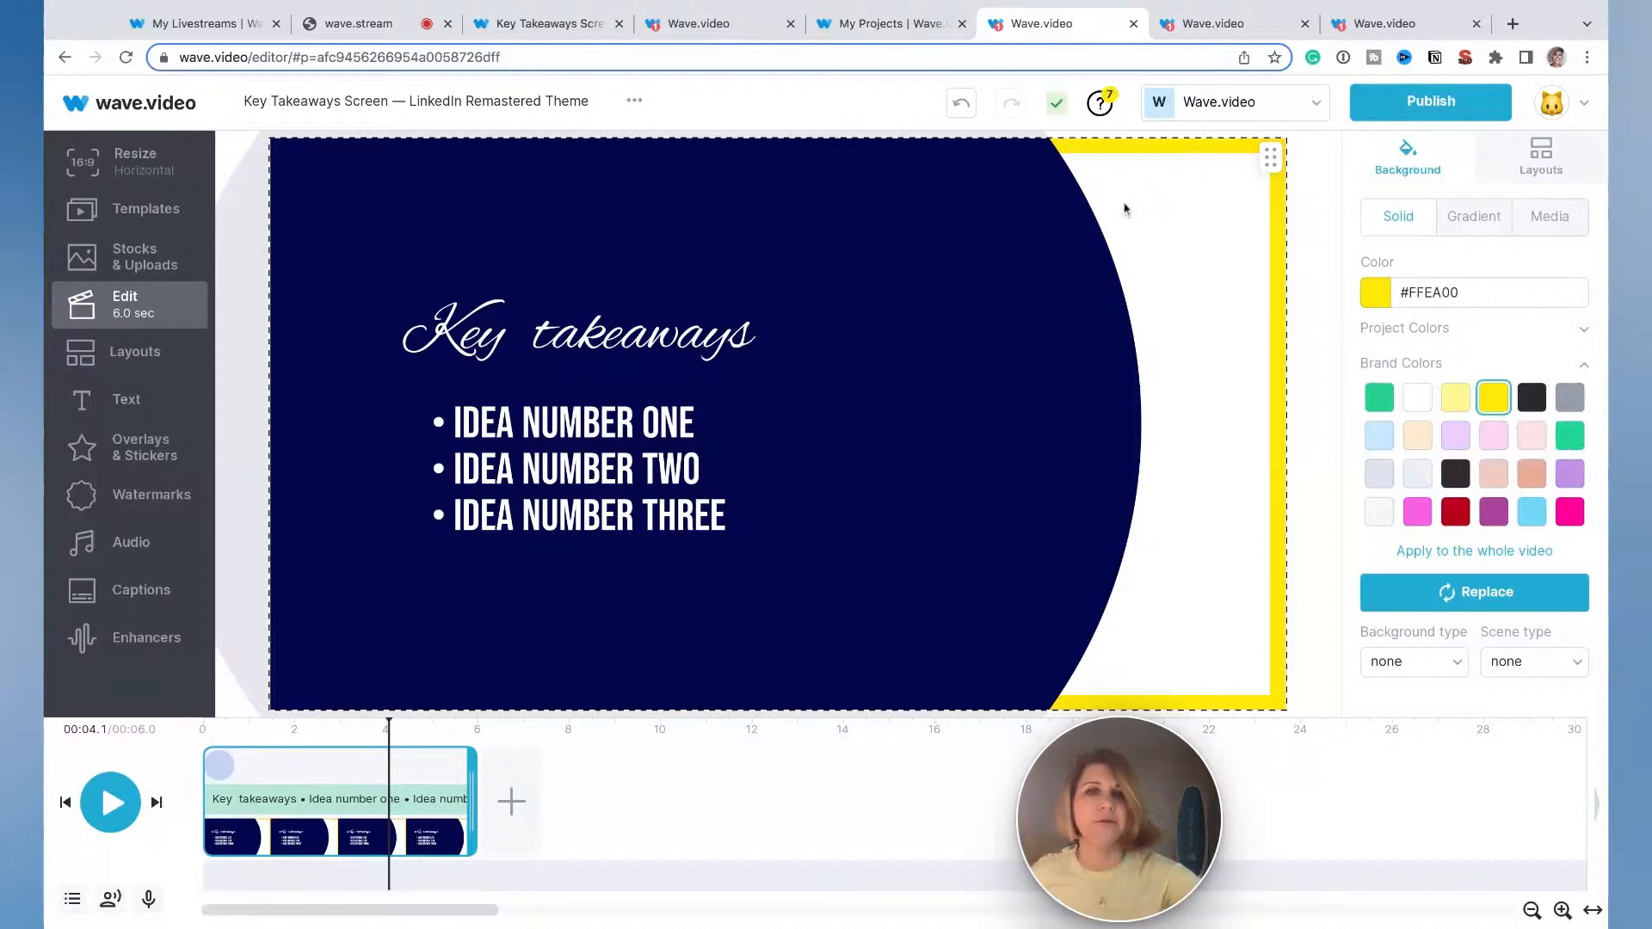
Step: Shift the dark blue rounded shape left so it covers only the text half, and recolor it to the brand light blue #70D9F7
click(1057, 230)
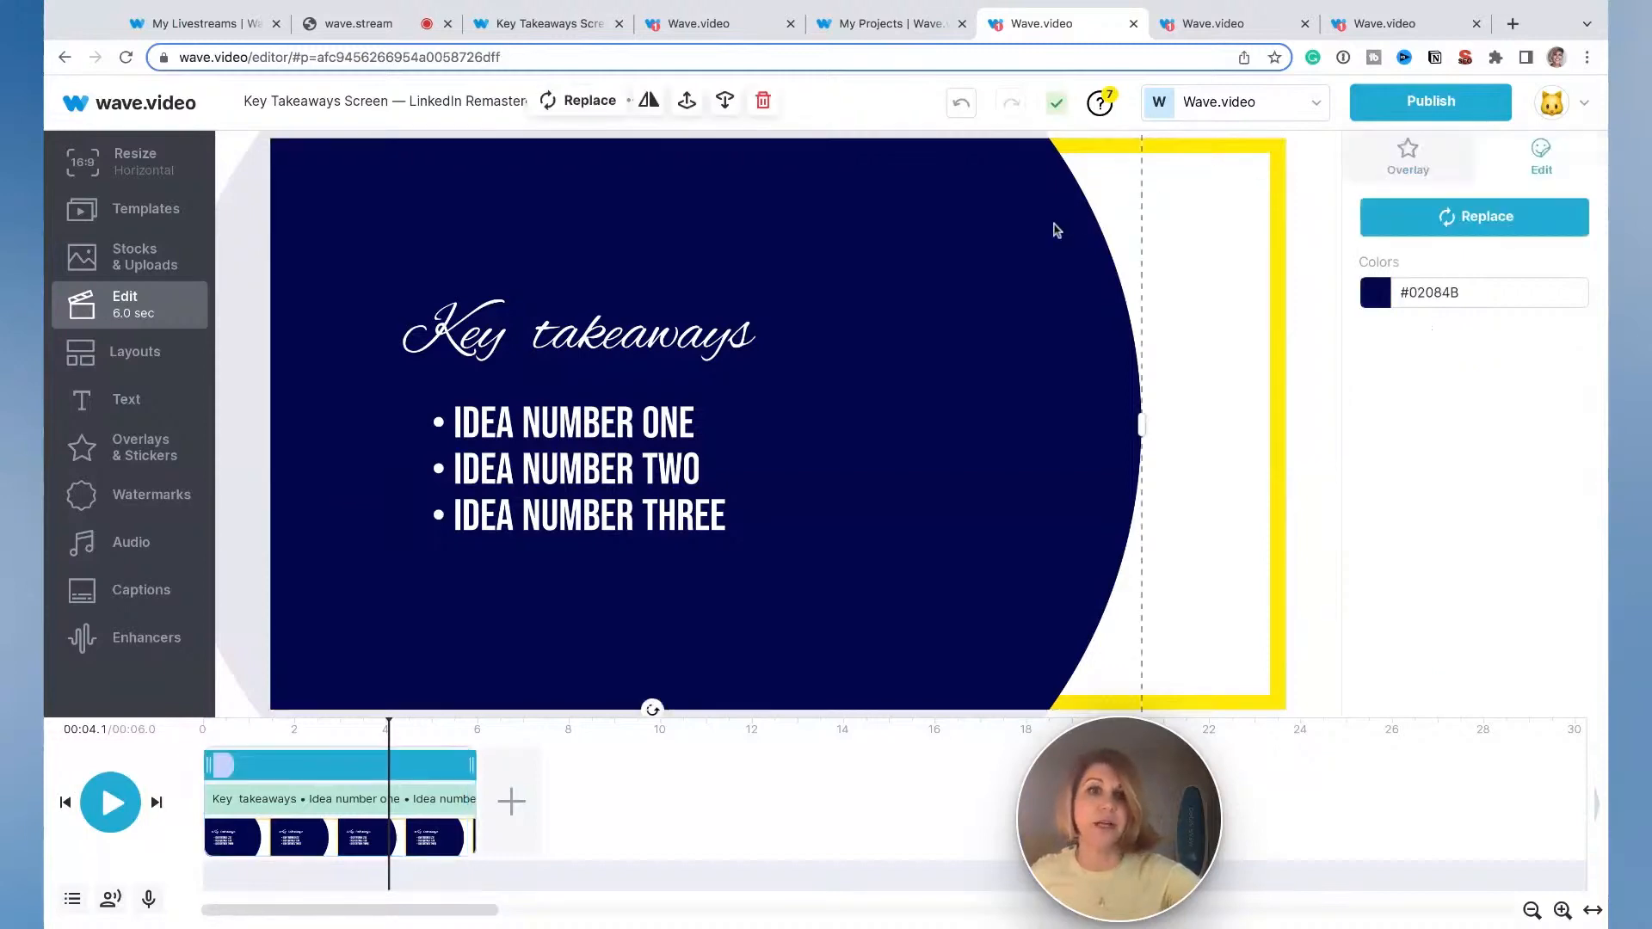
drag(1083, 298, 784, 298)
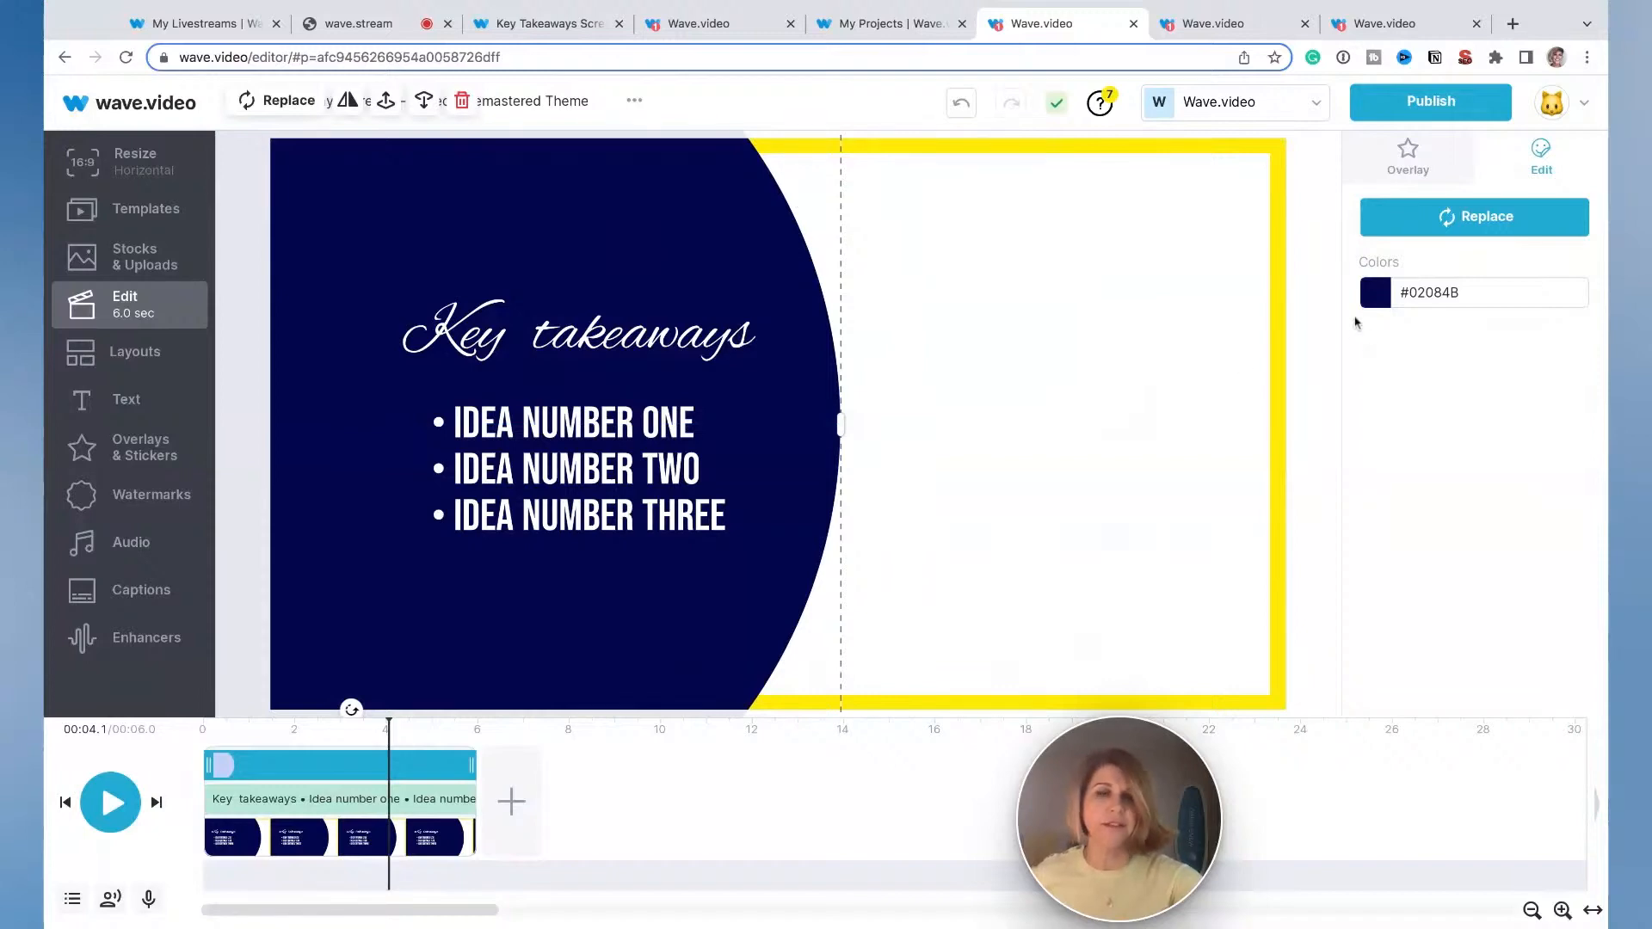
click(1376, 301)
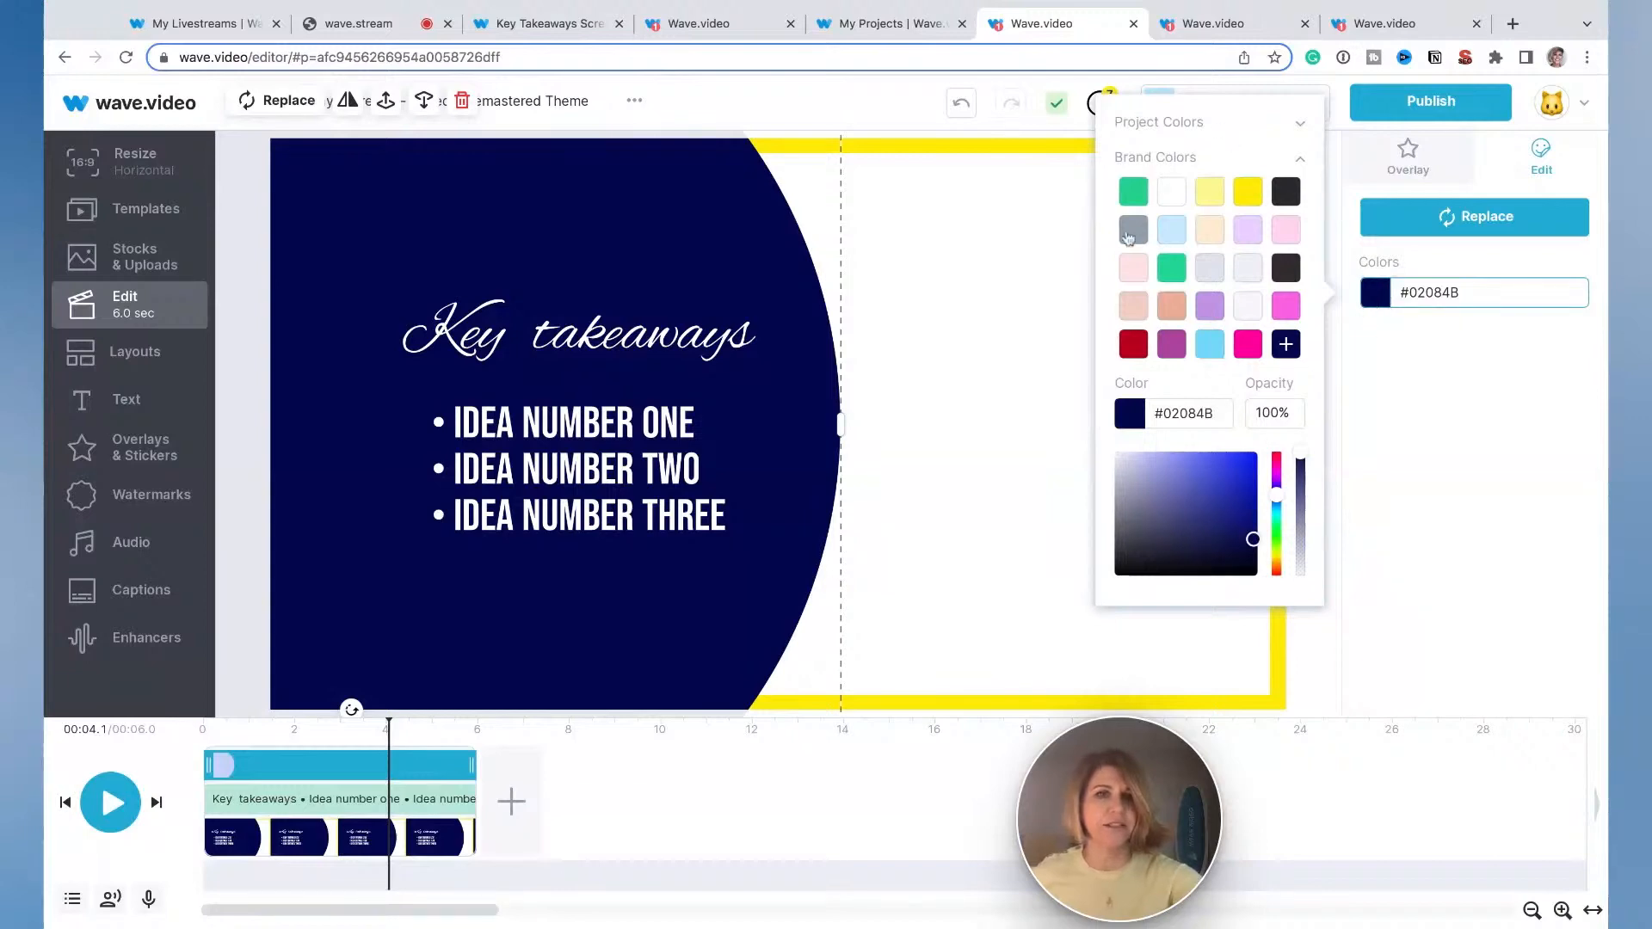
click(1211, 346)
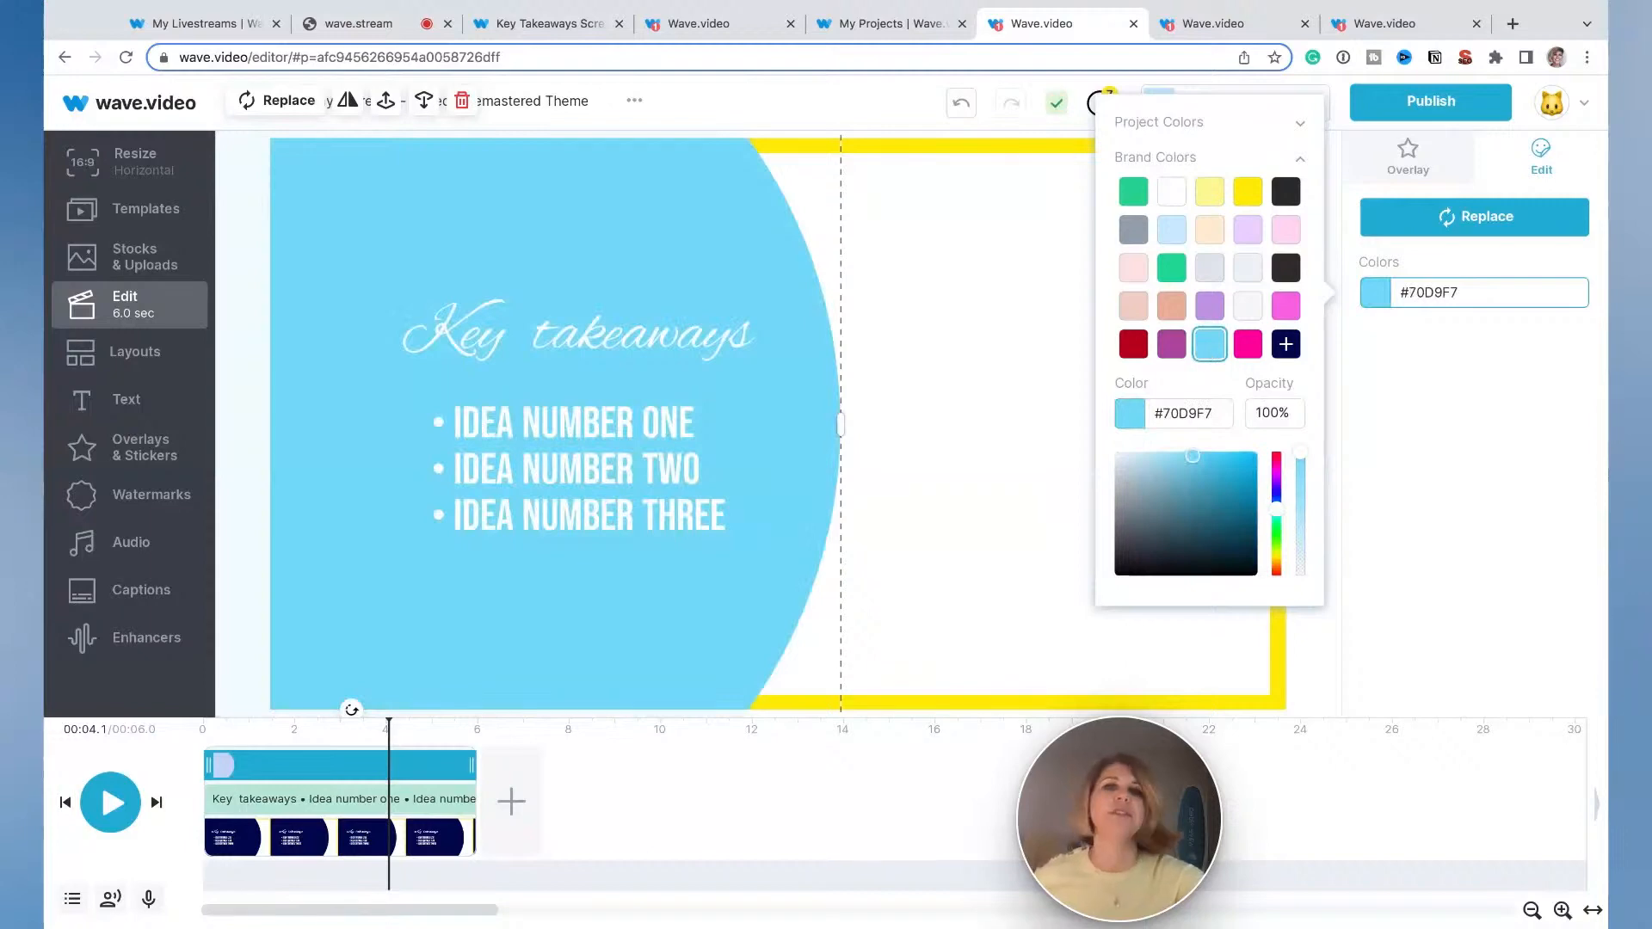
click(1001, 357)
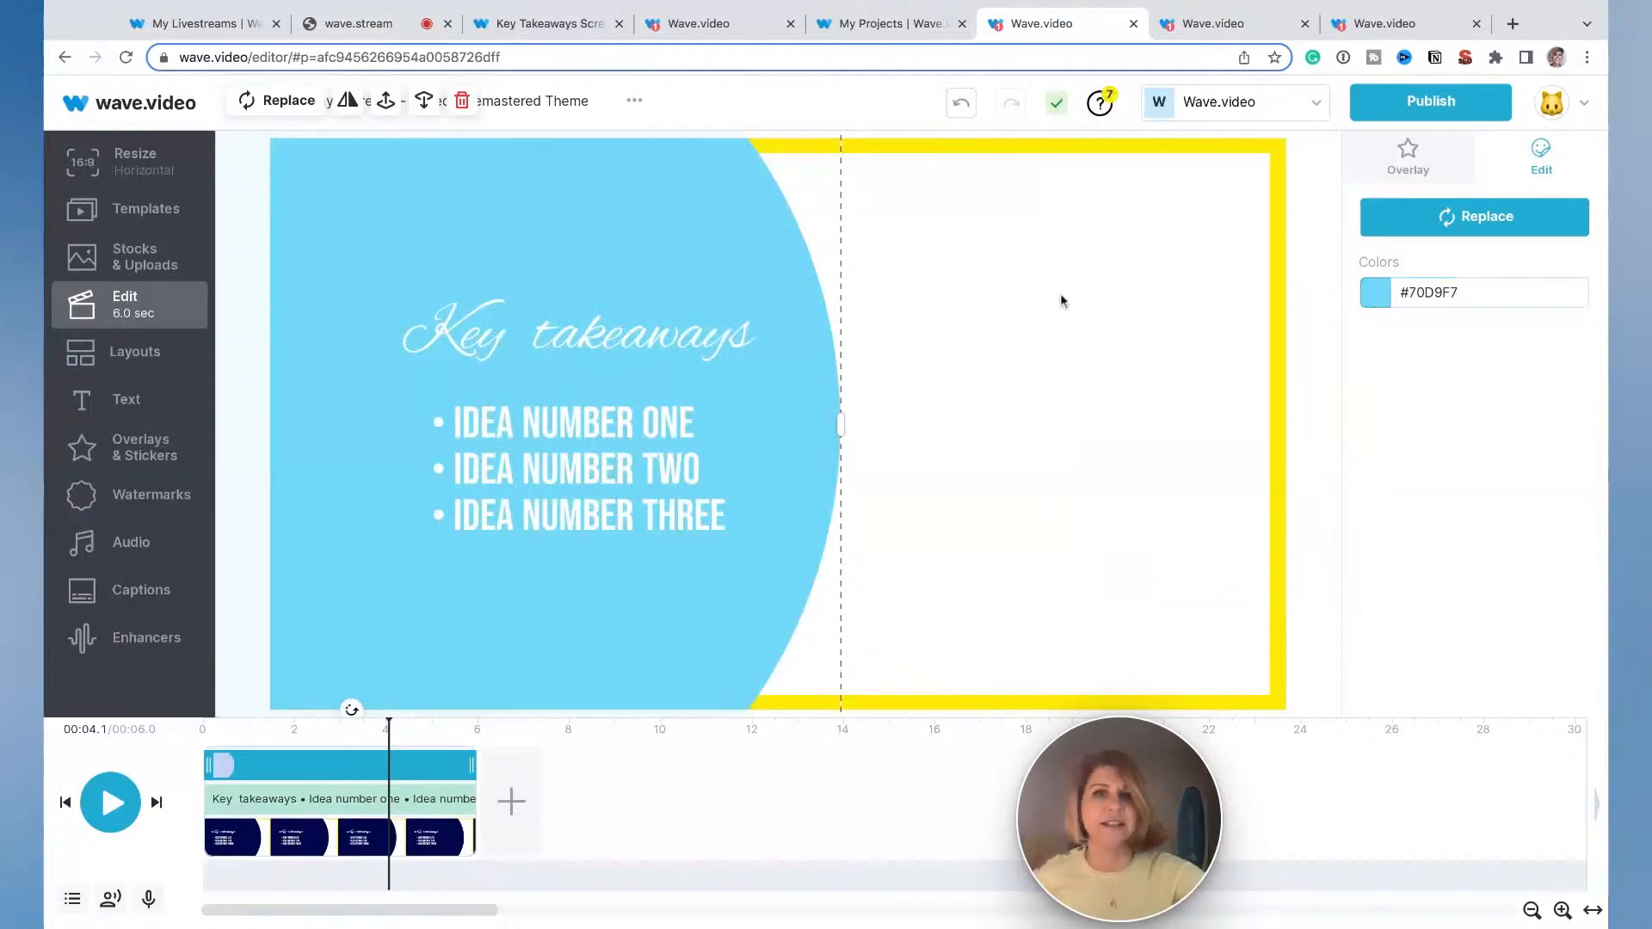
Step: Make the white rectangle inside the yellow frame transparent and move the Key takeaways text group up and slightly left
click(813, 193)
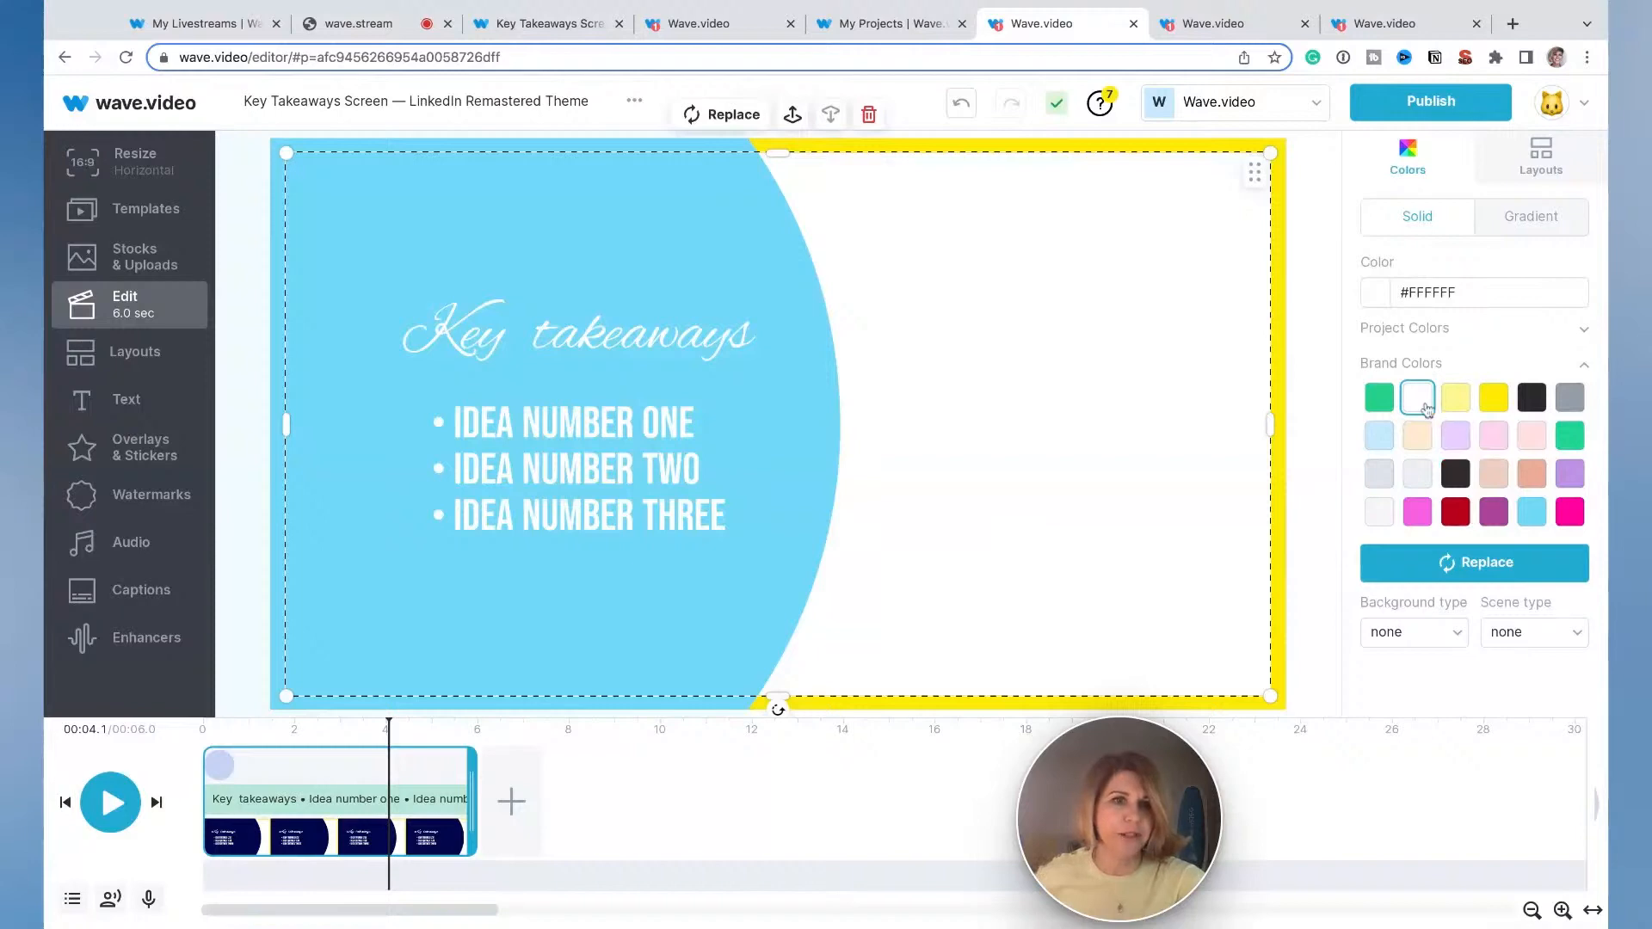
click(1364, 294)
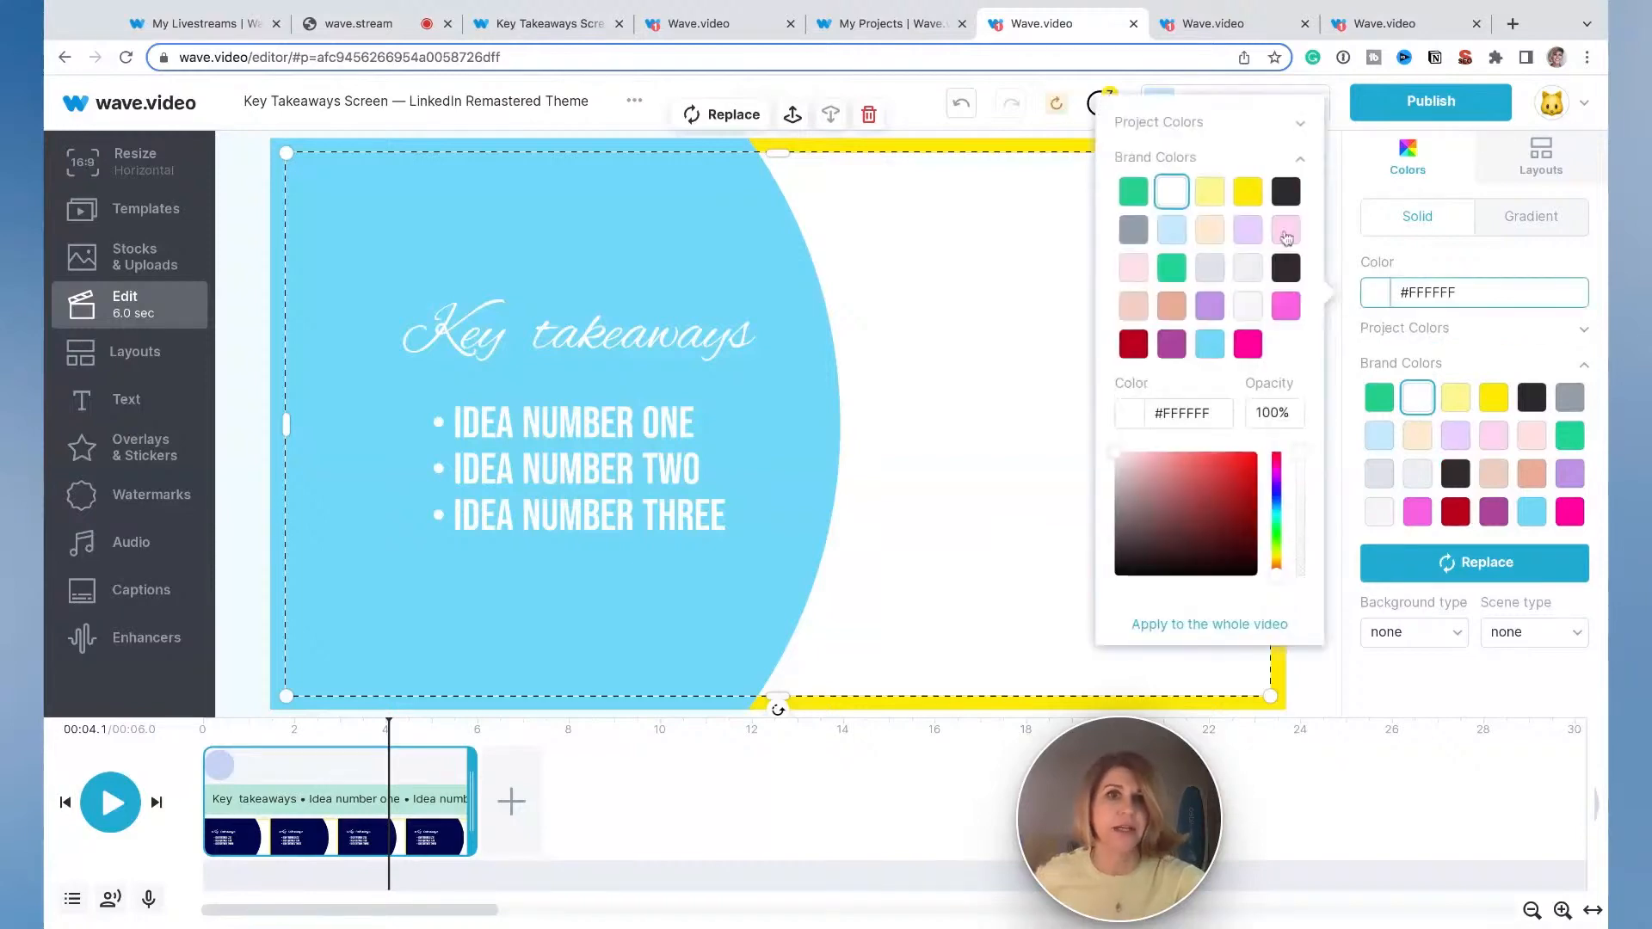
click(1299, 129)
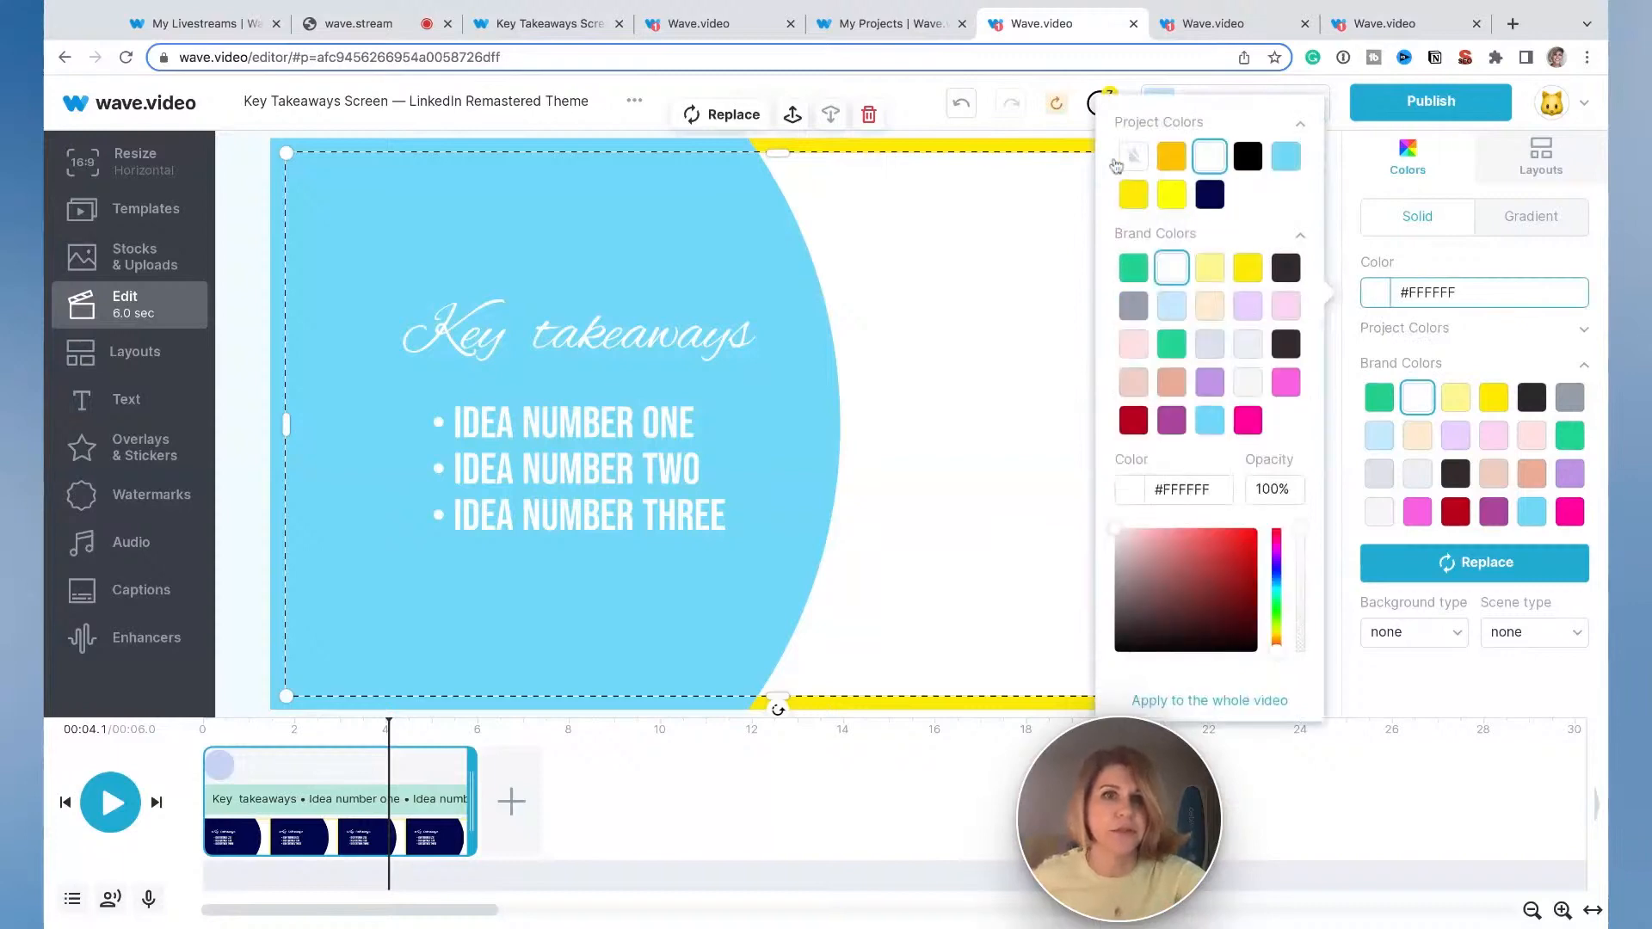
click(1134, 159)
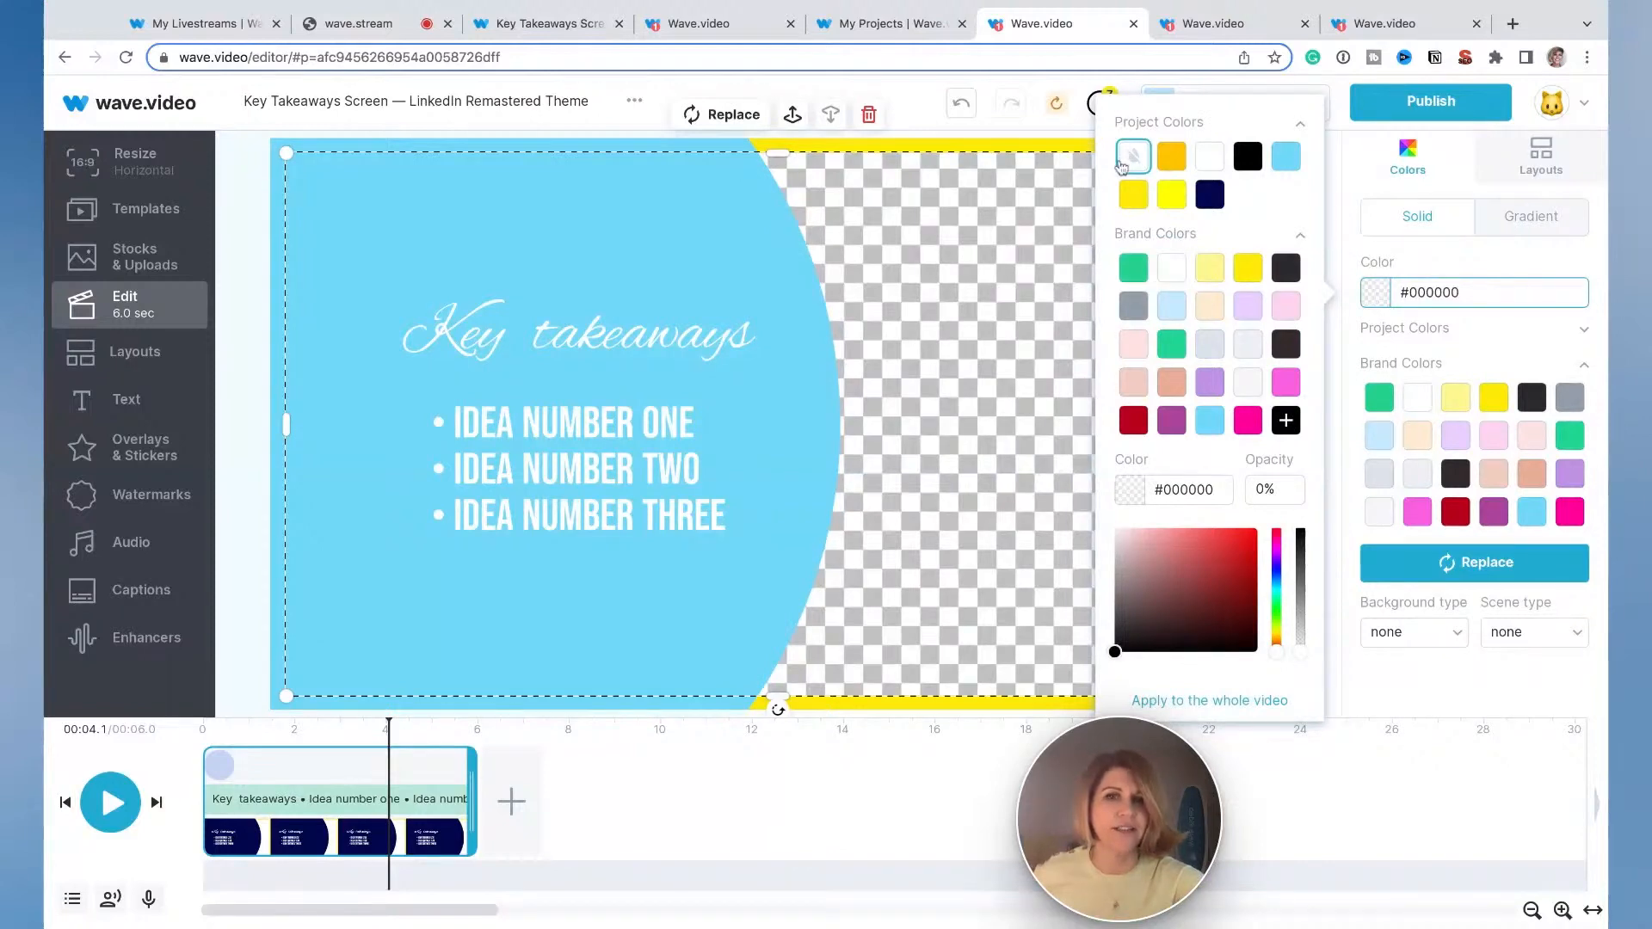
click(962, 242)
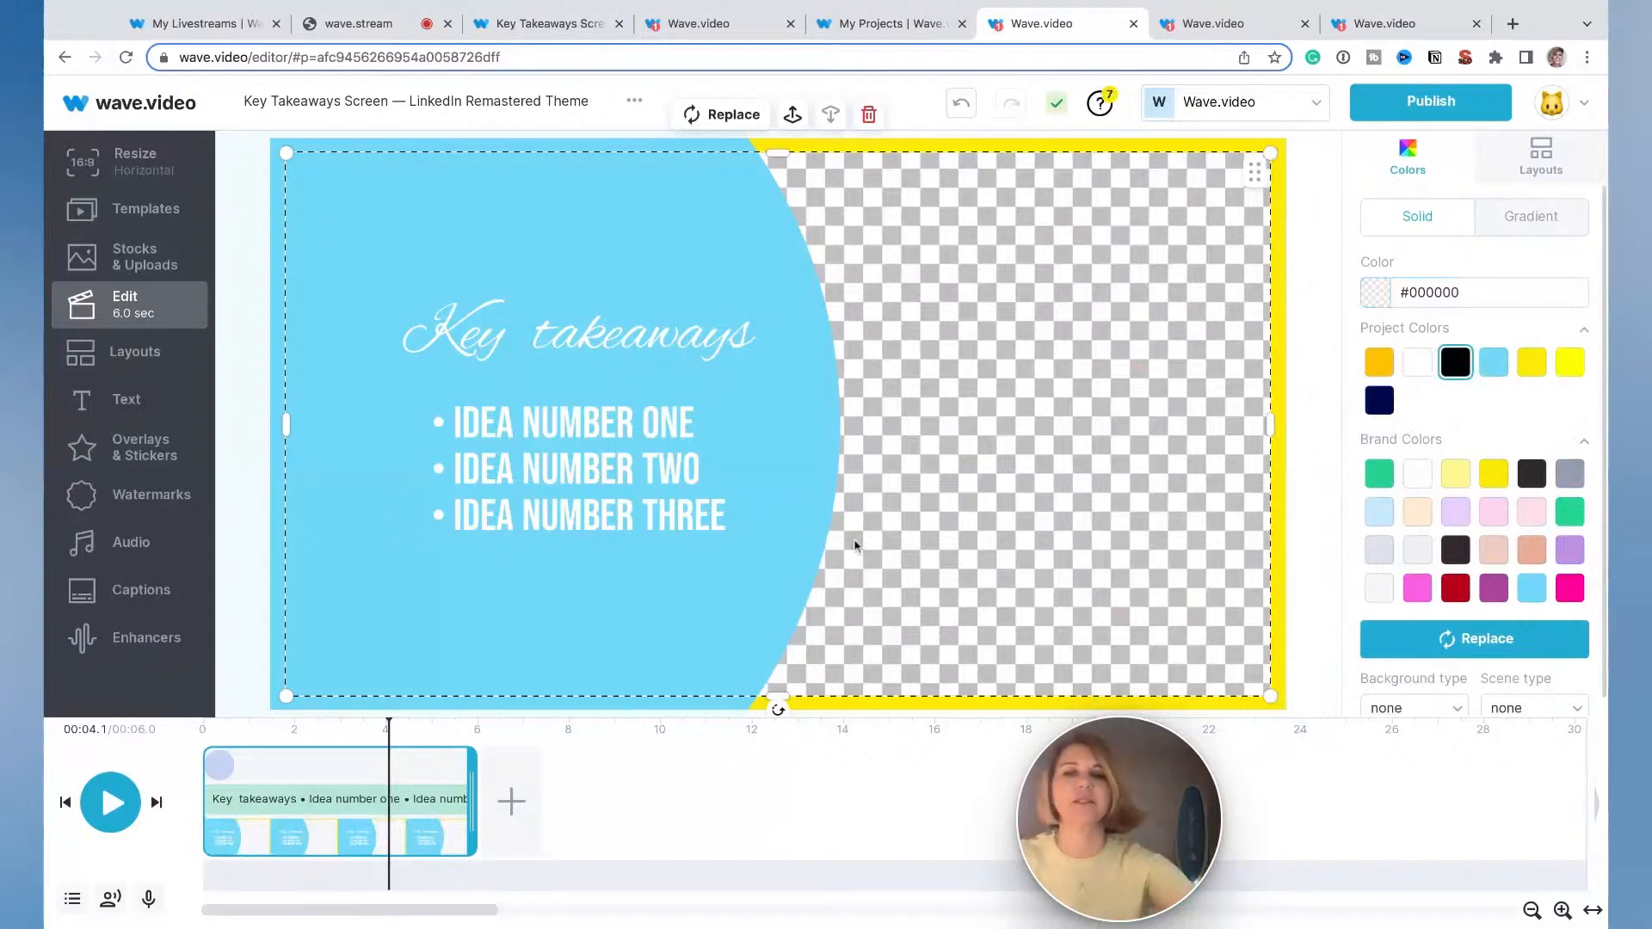
click(519, 345)
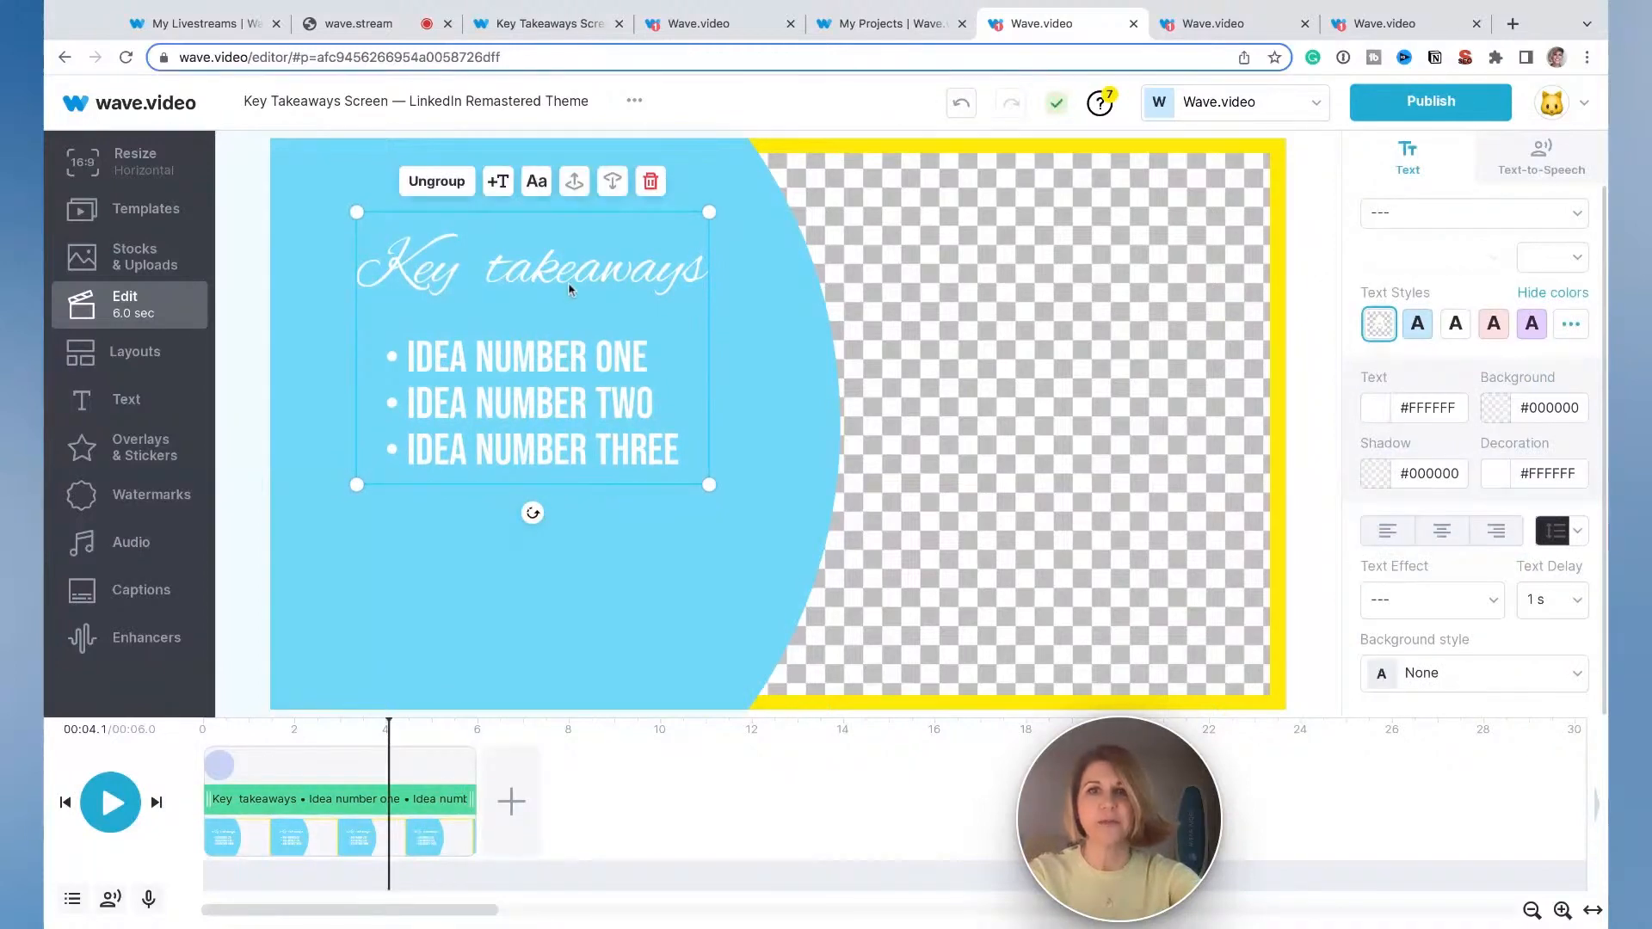
Step: Switch to the browser tab with the seven-item Key takeaways project, return to editing it, and preview its animation
click(1204, 30)
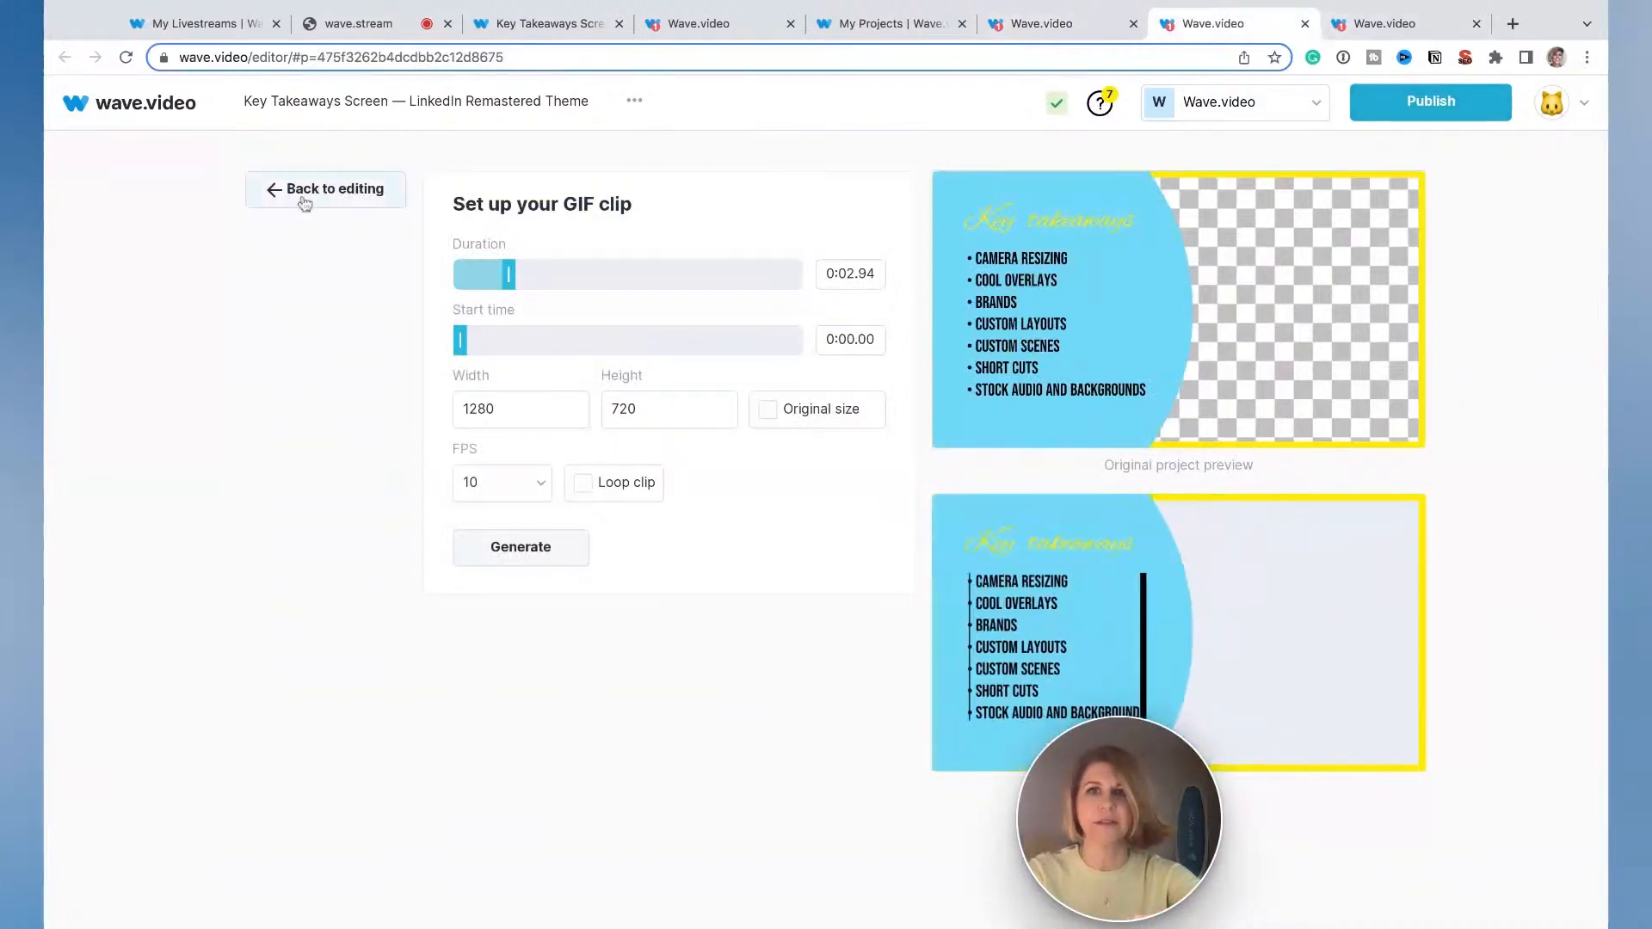
click(1346, 33)
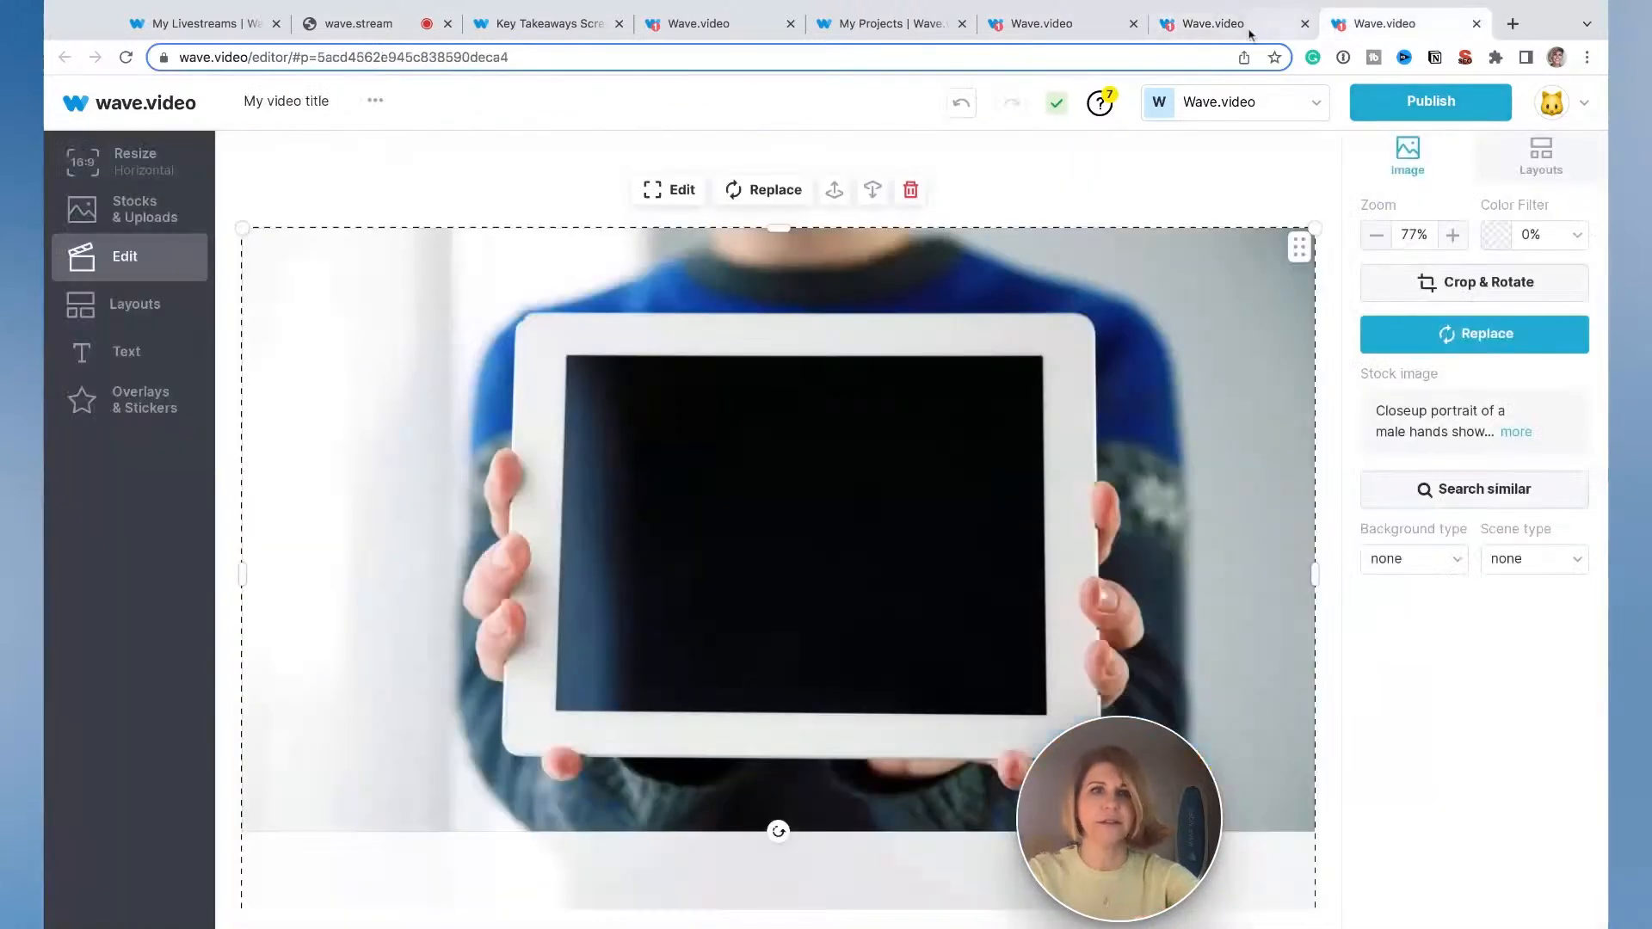
click(1259, 33)
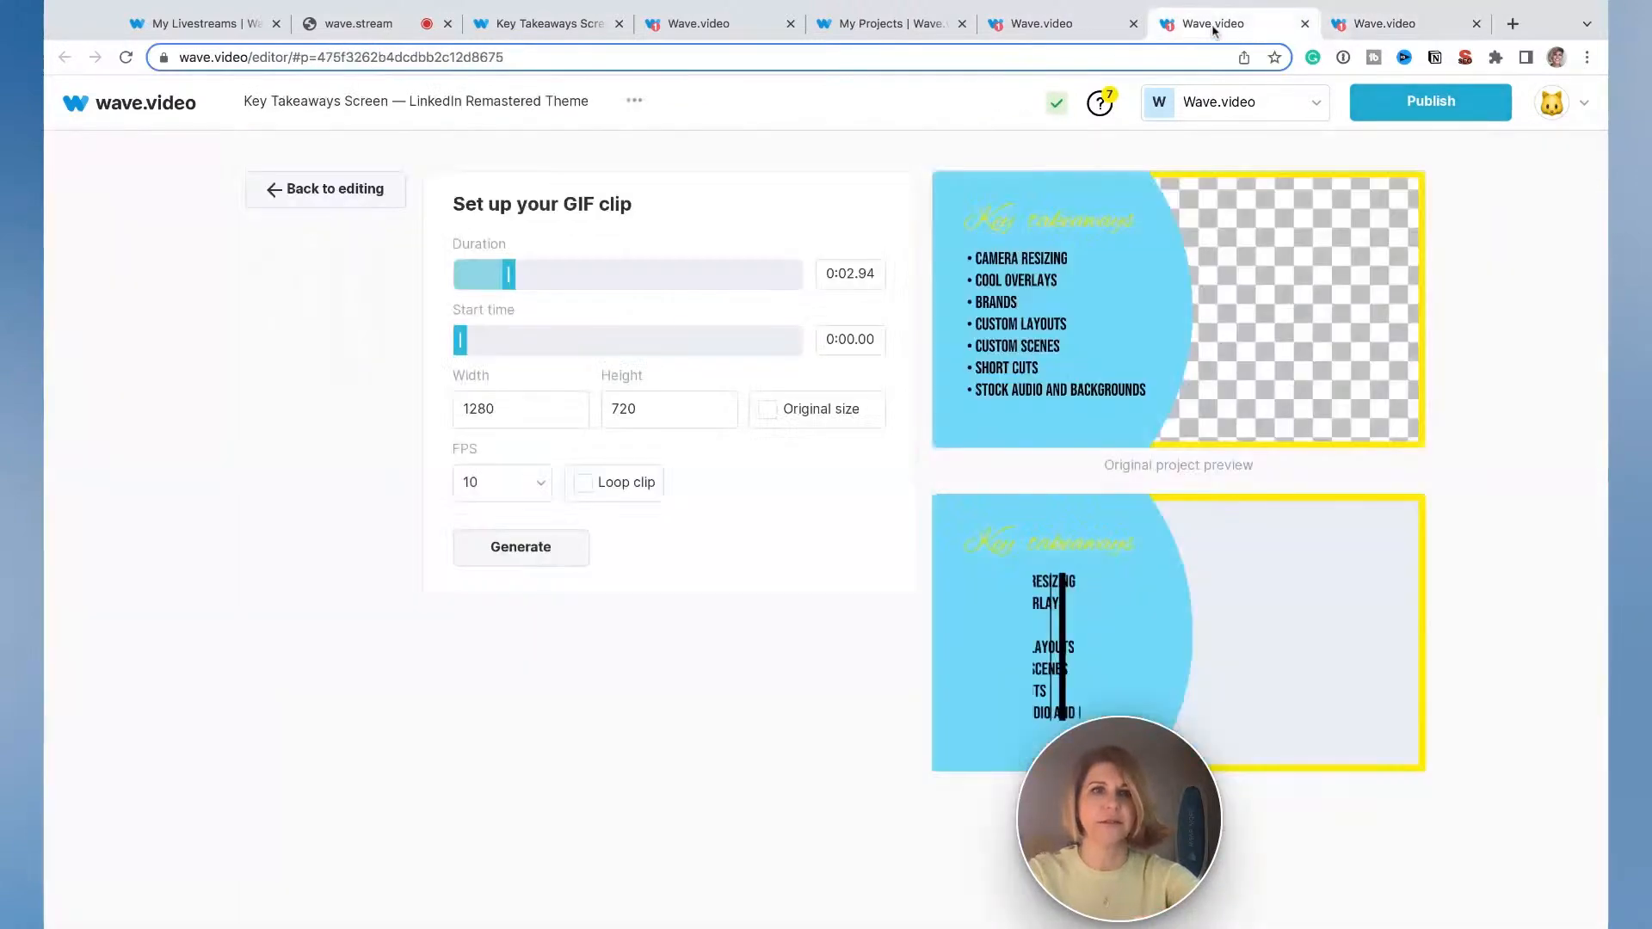
click(309, 199)
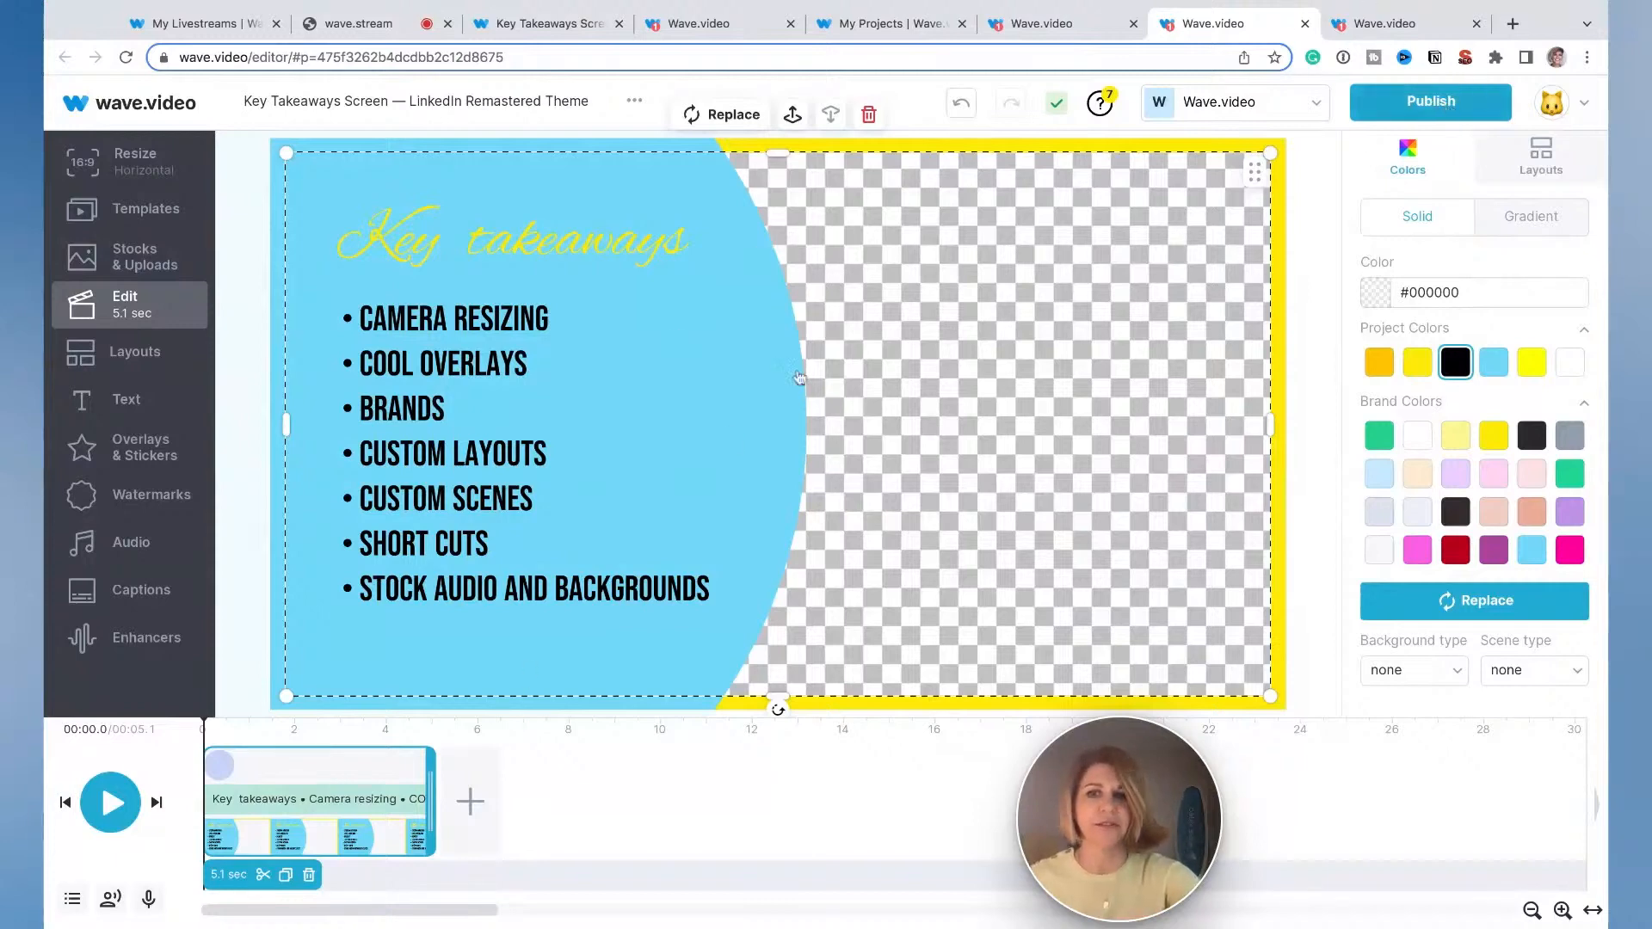
click(112, 803)
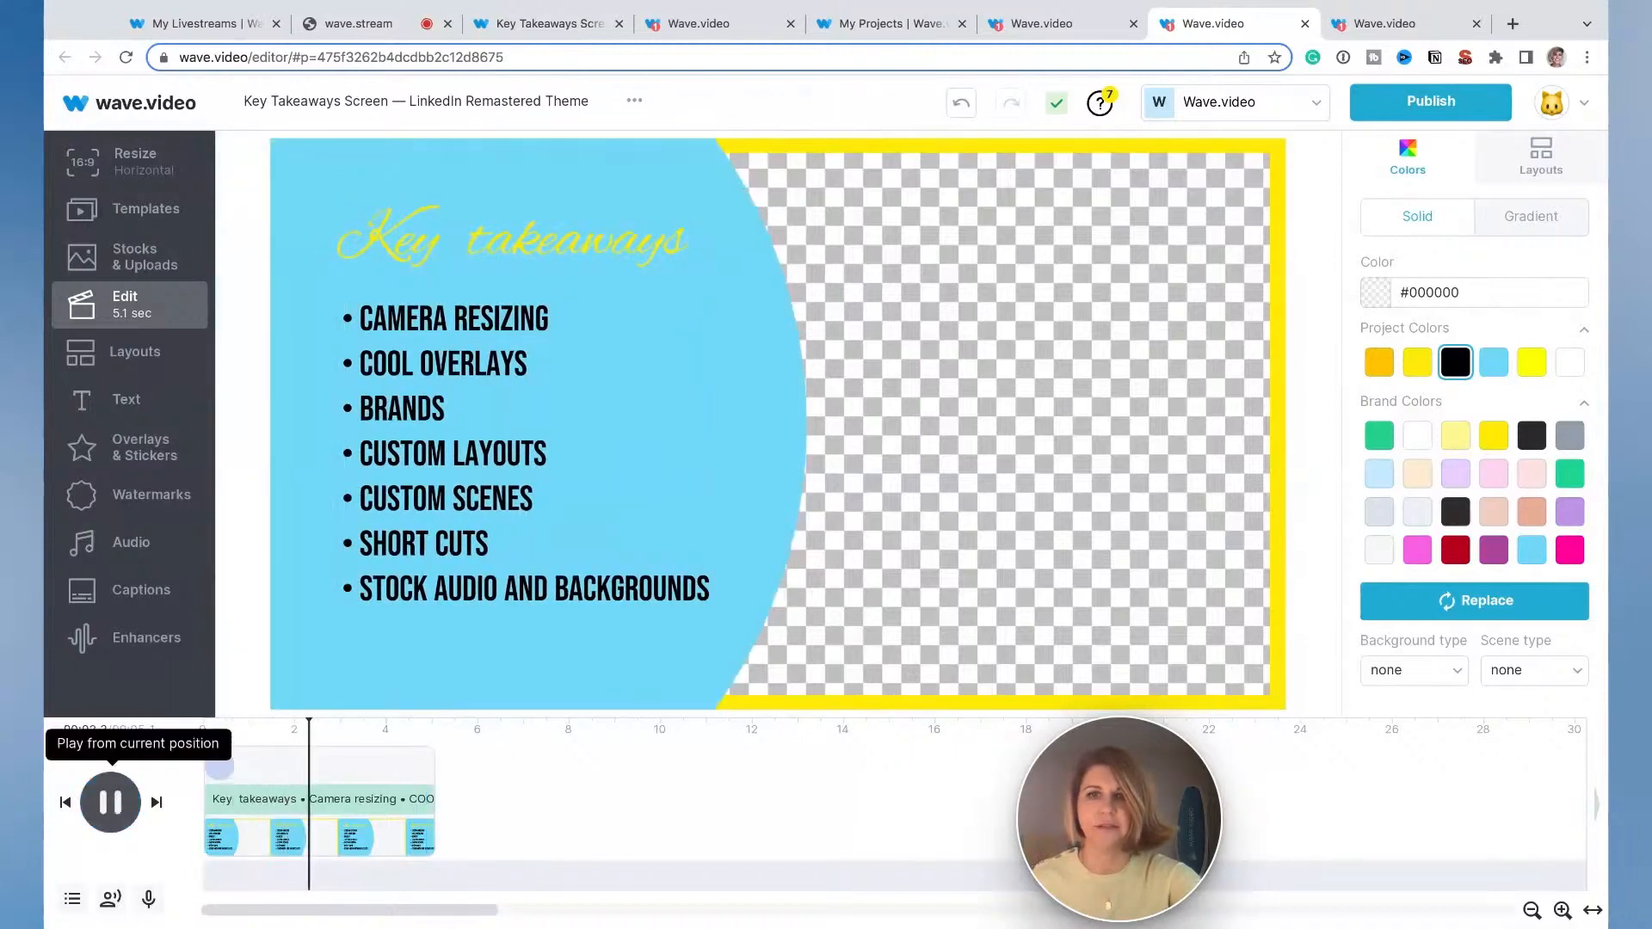
click(111, 809)
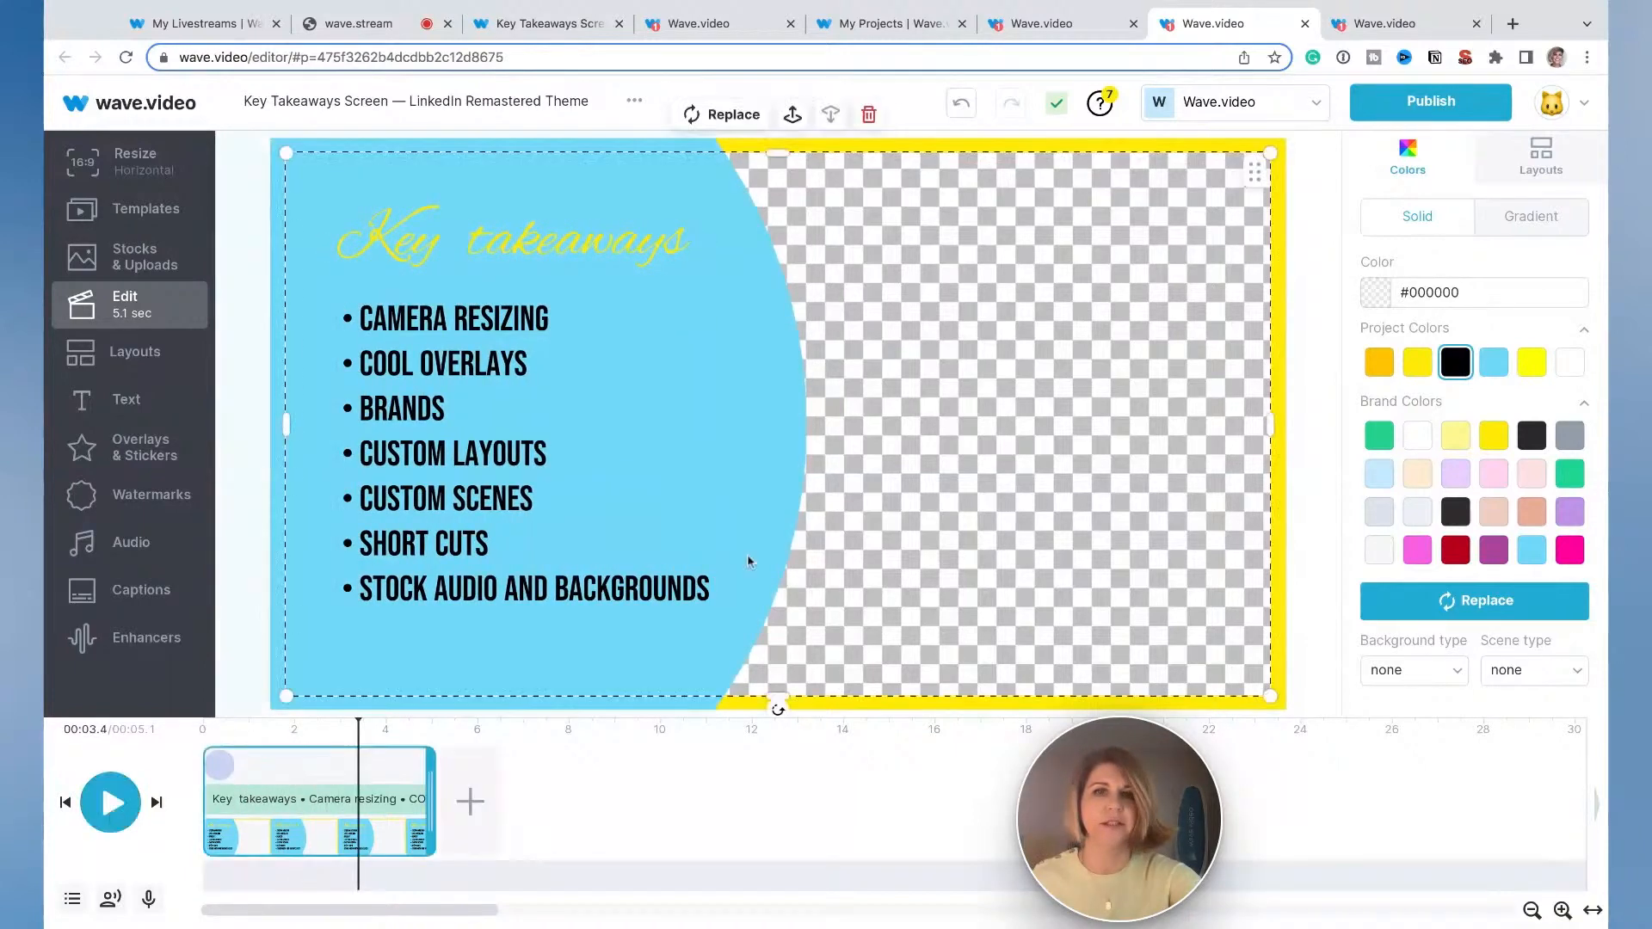
Step: Publish the Key takeaways project as a GIF with a duration of 0:03.21 and looping off, and generate the clip
click(1443, 102)
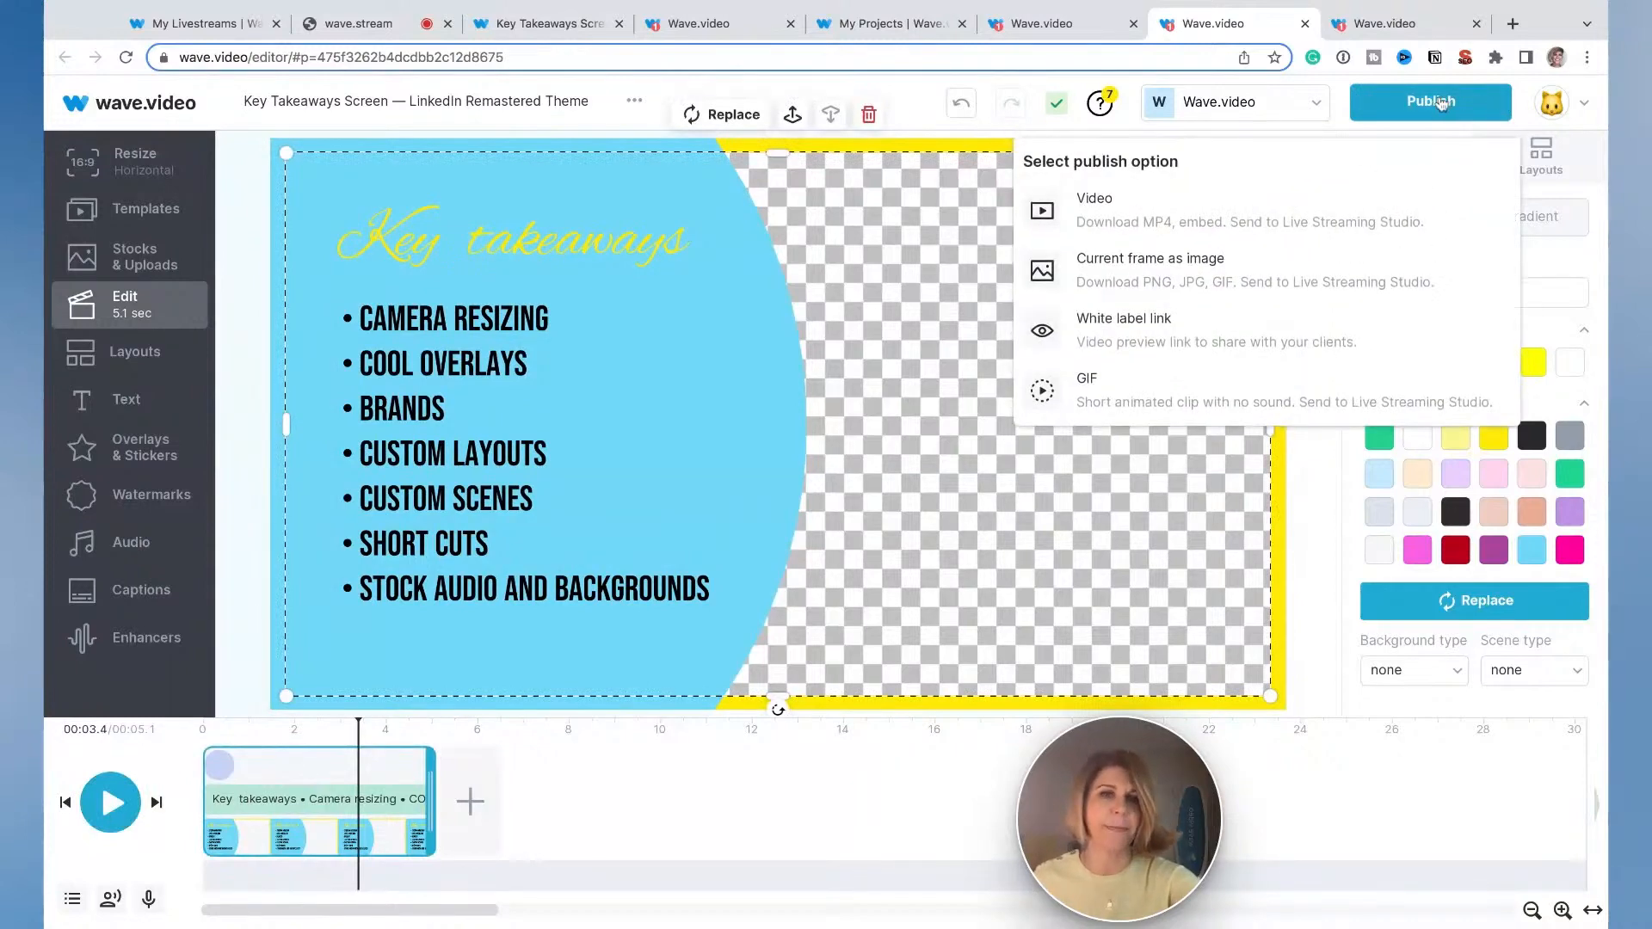
click(1156, 400)
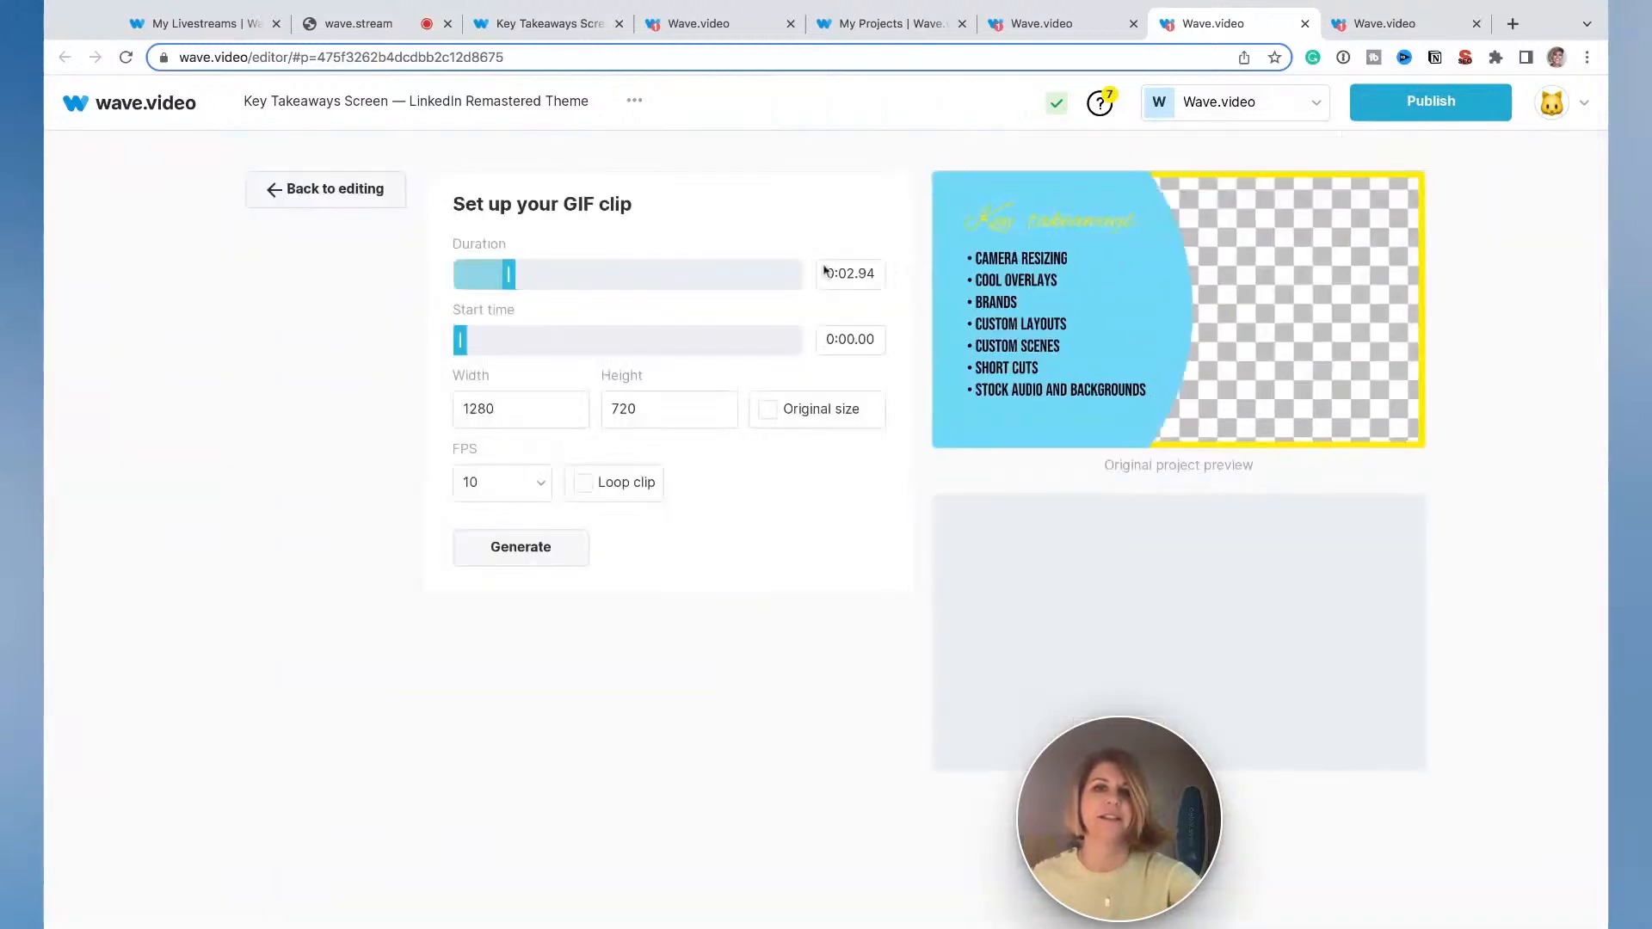
mouse_move(513, 275)
mouse_down()
mouse_move(571, 275)
mouse_move(515, 276)
mouse_up()
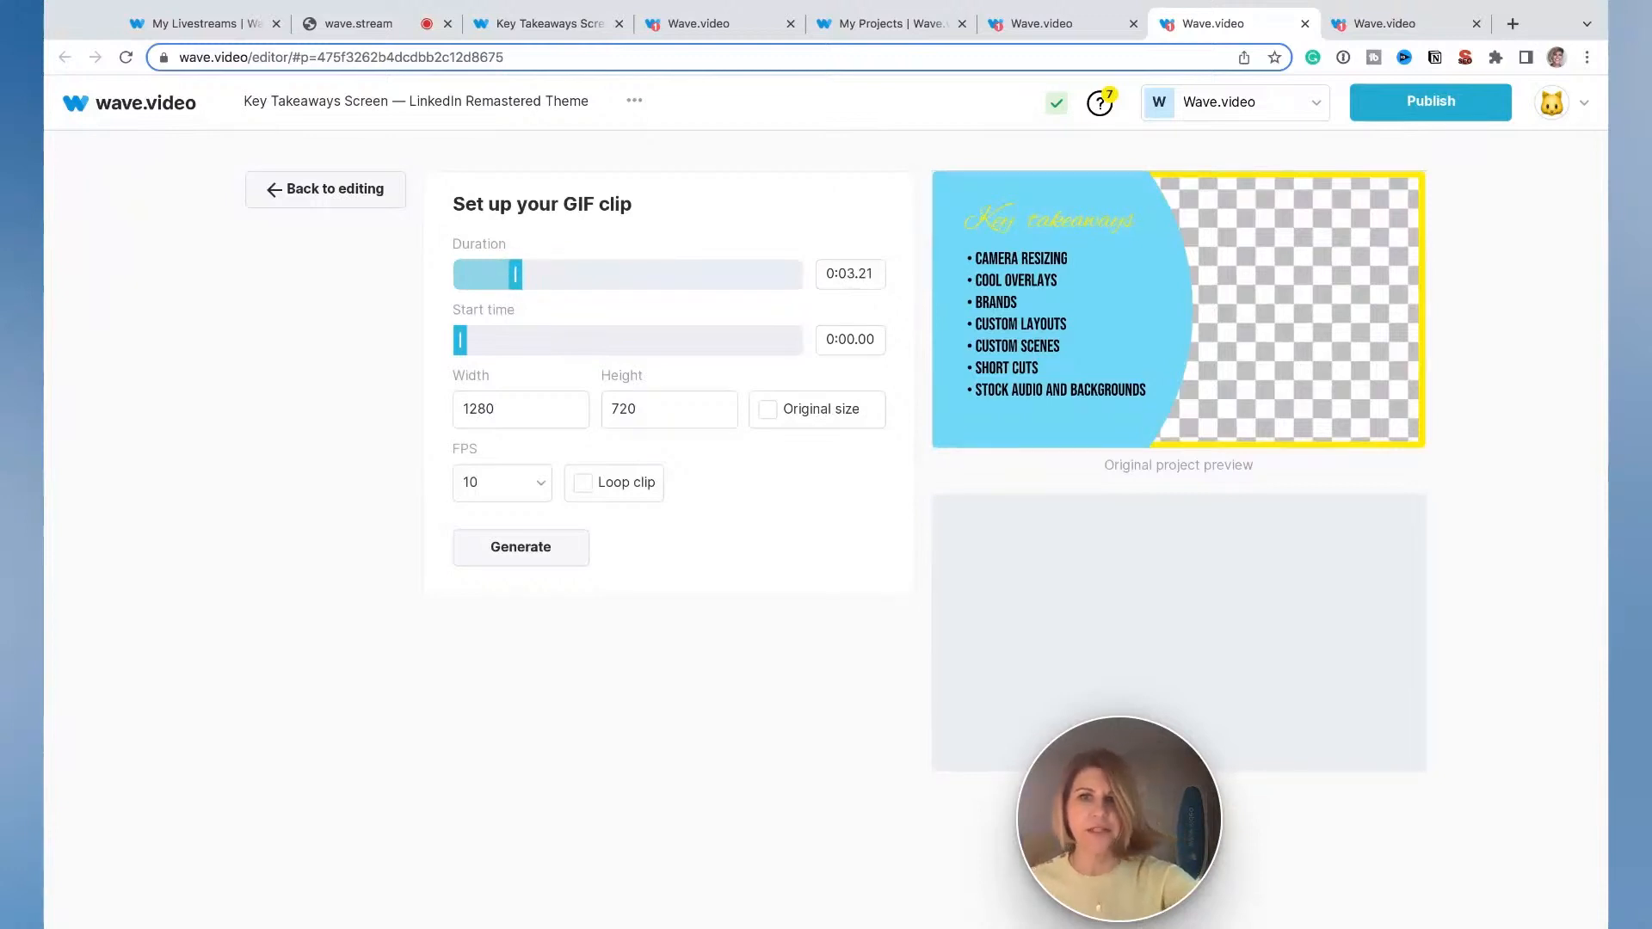
click(589, 497)
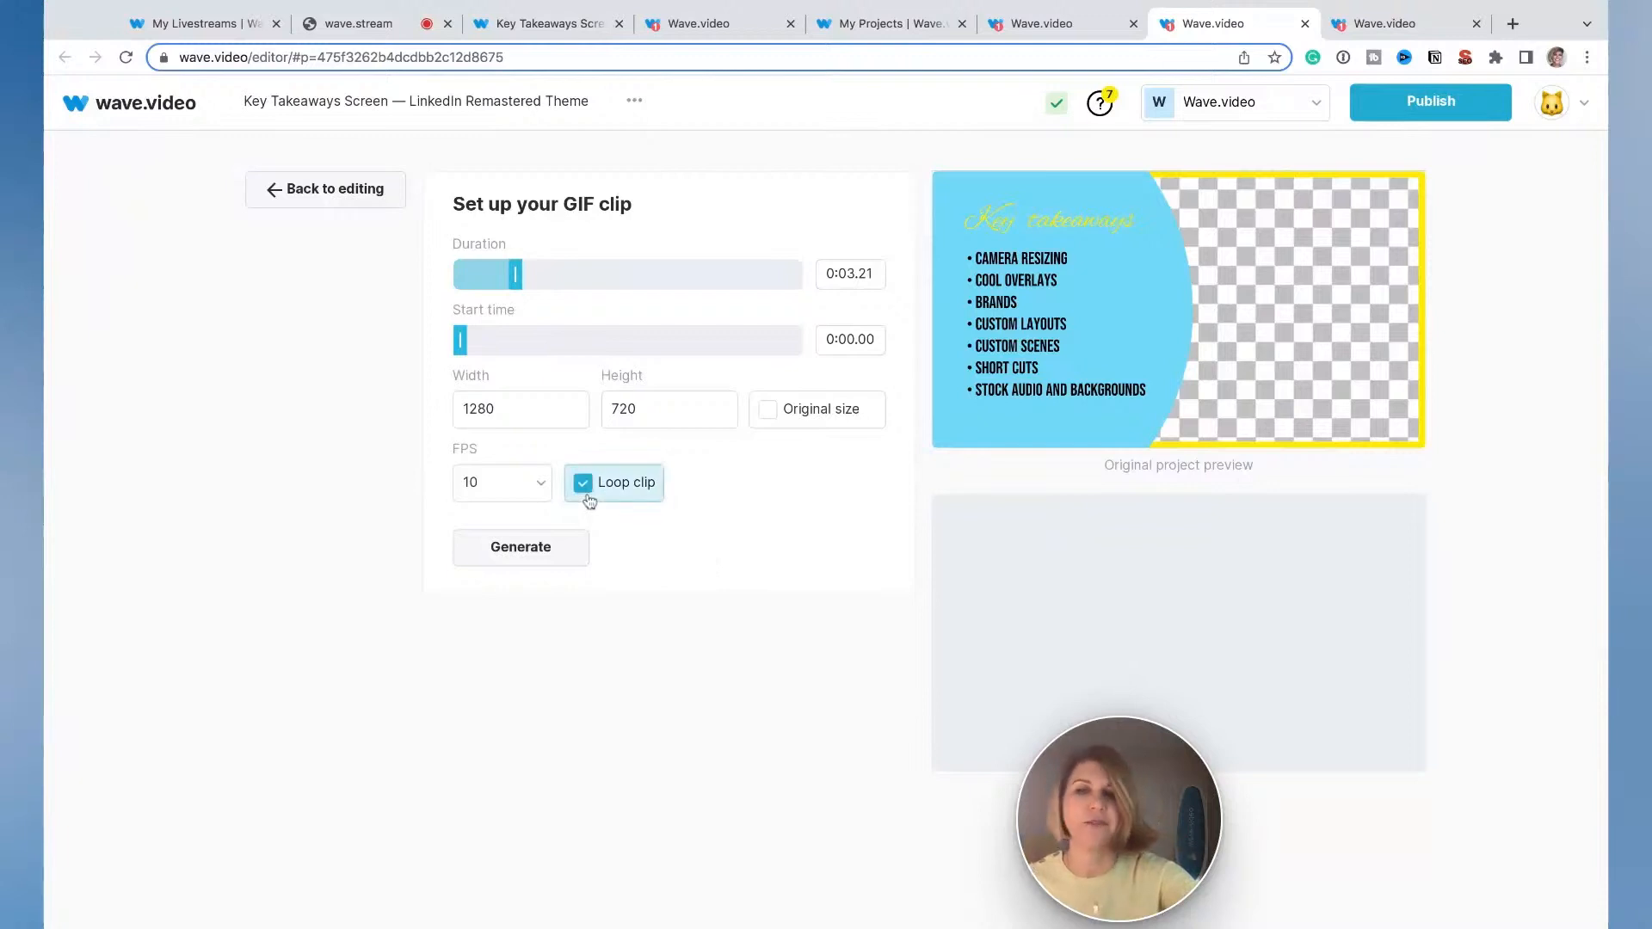
click(588, 499)
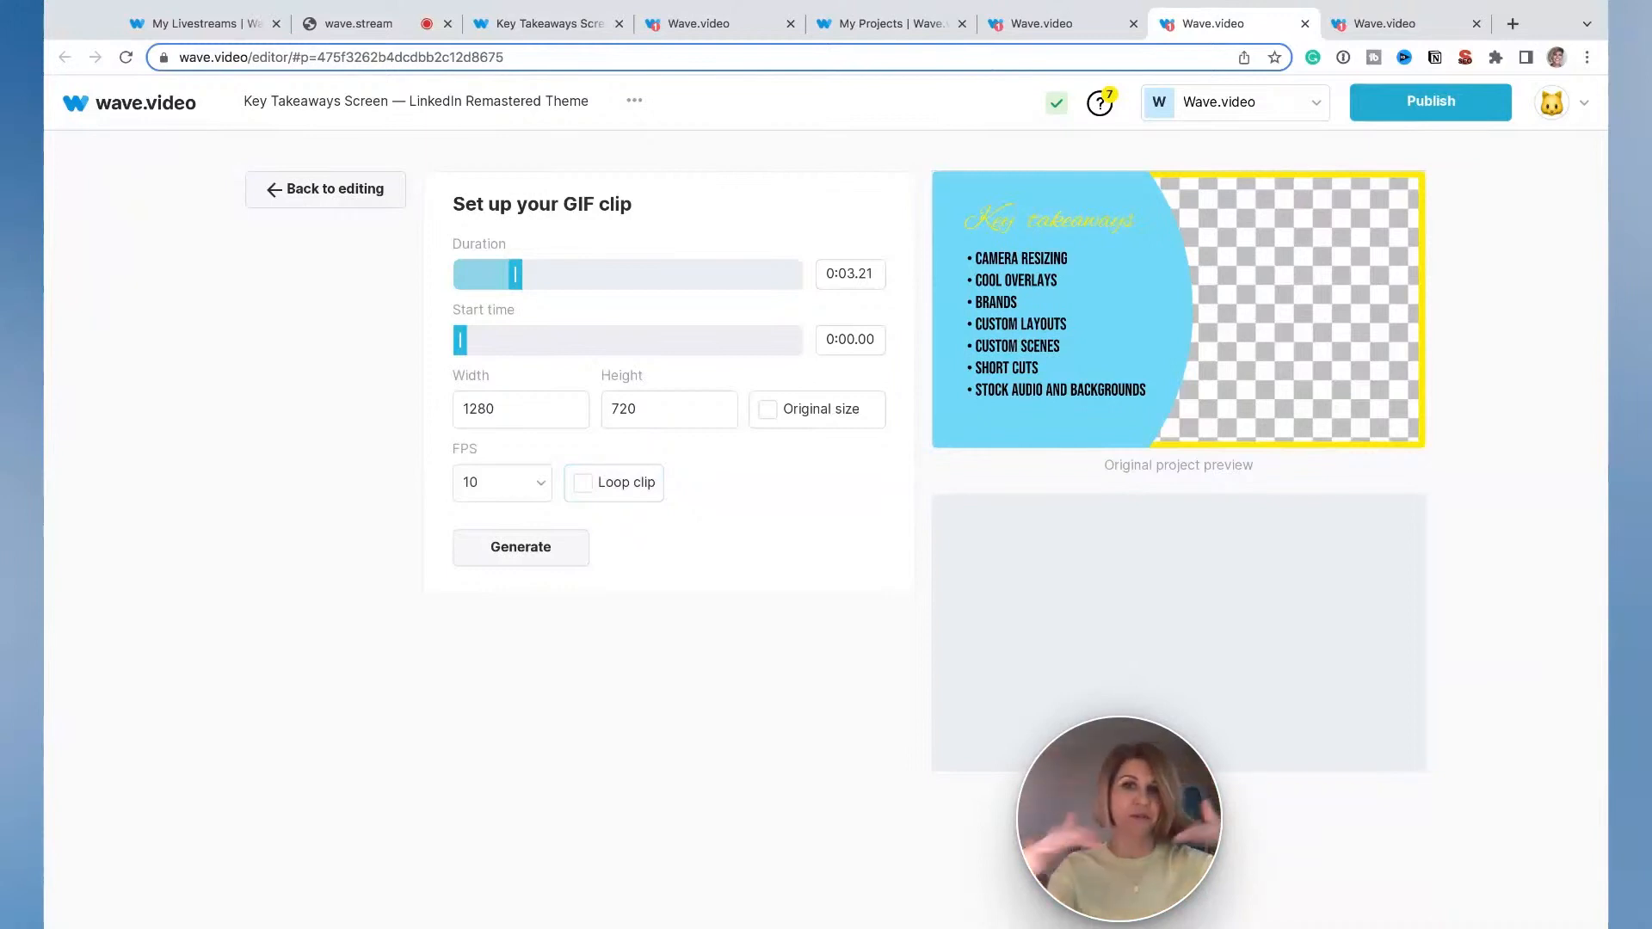
click(520, 549)
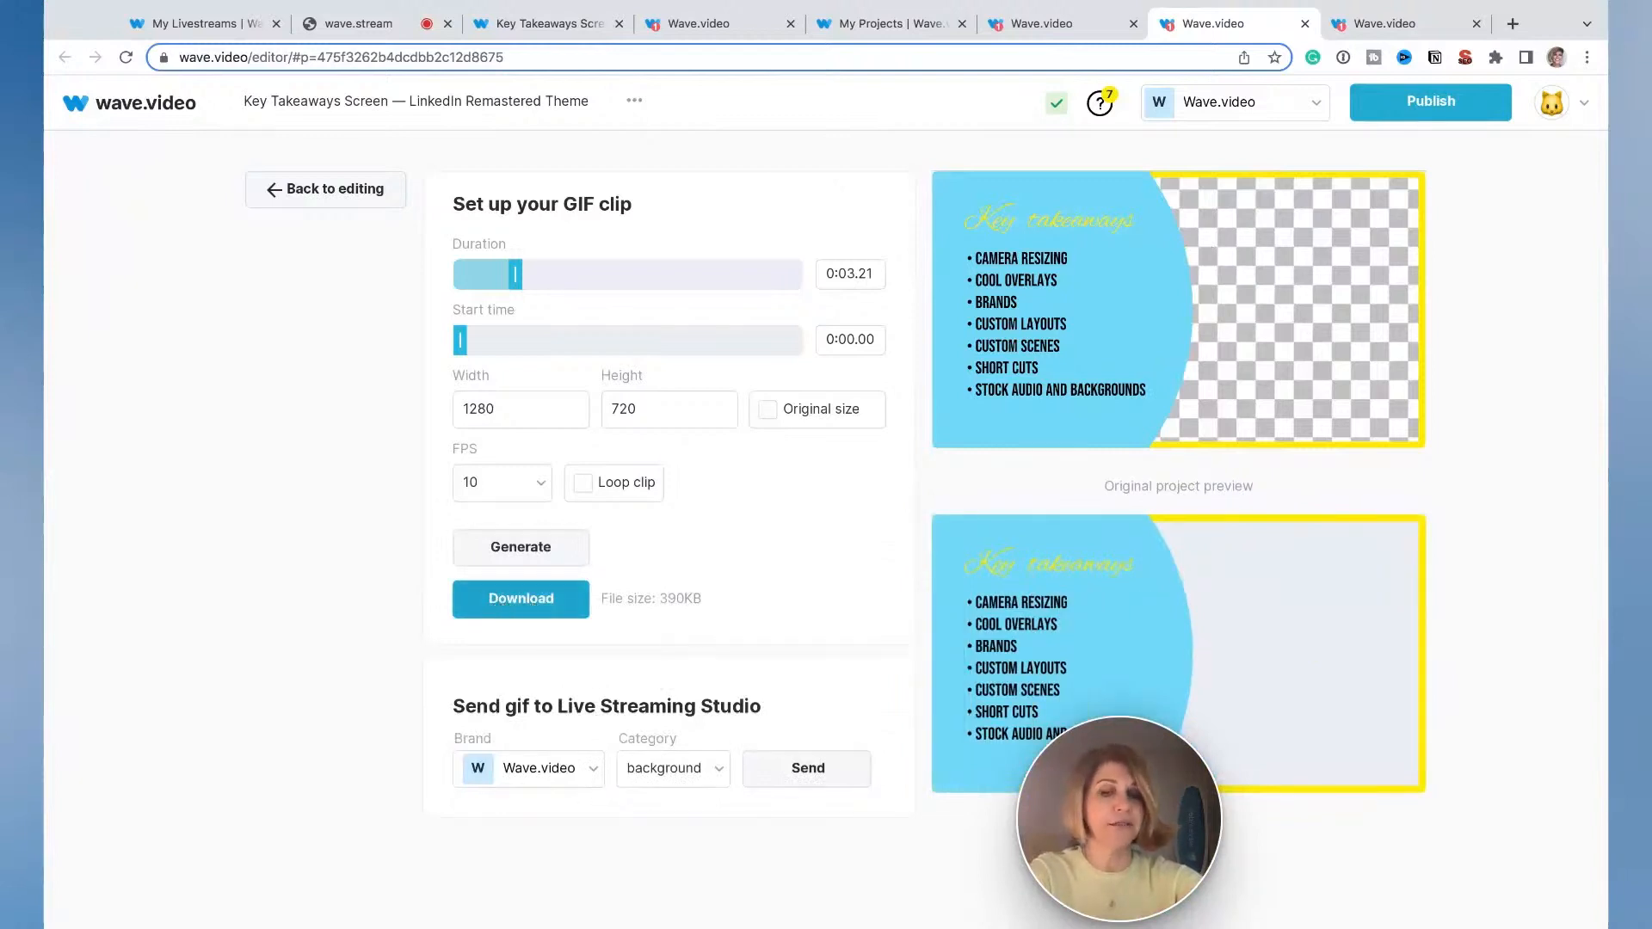
Step: Send the generated GIF to the Live Streaming Studio under the Wave.video brand in the overlay category
click(593, 775)
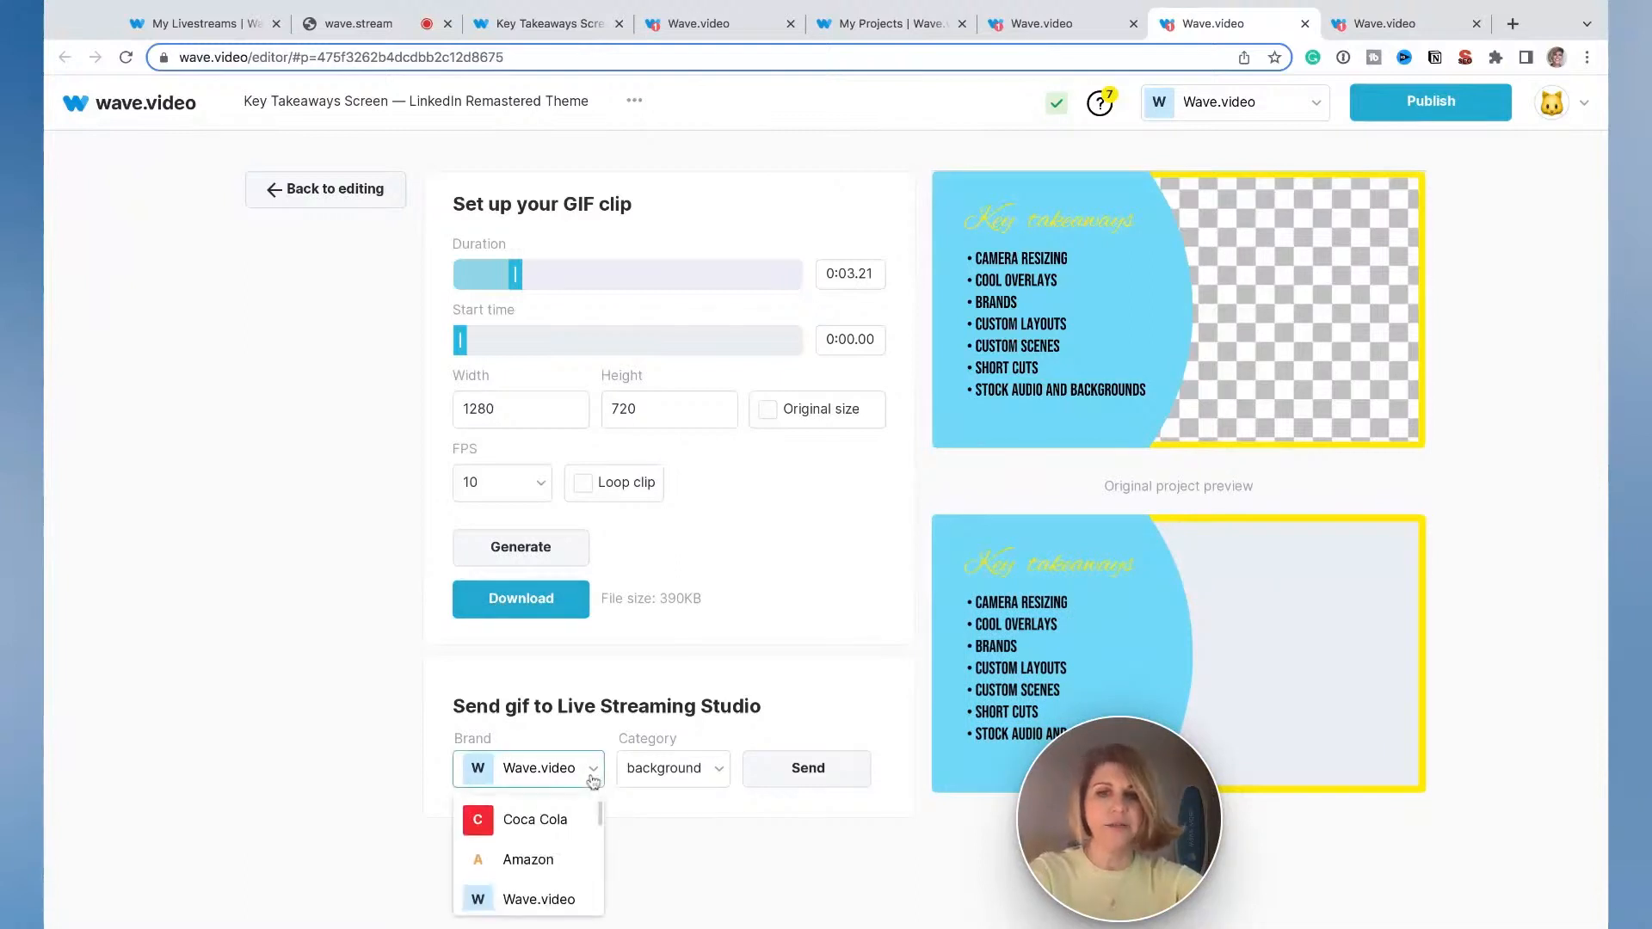
click(543, 901)
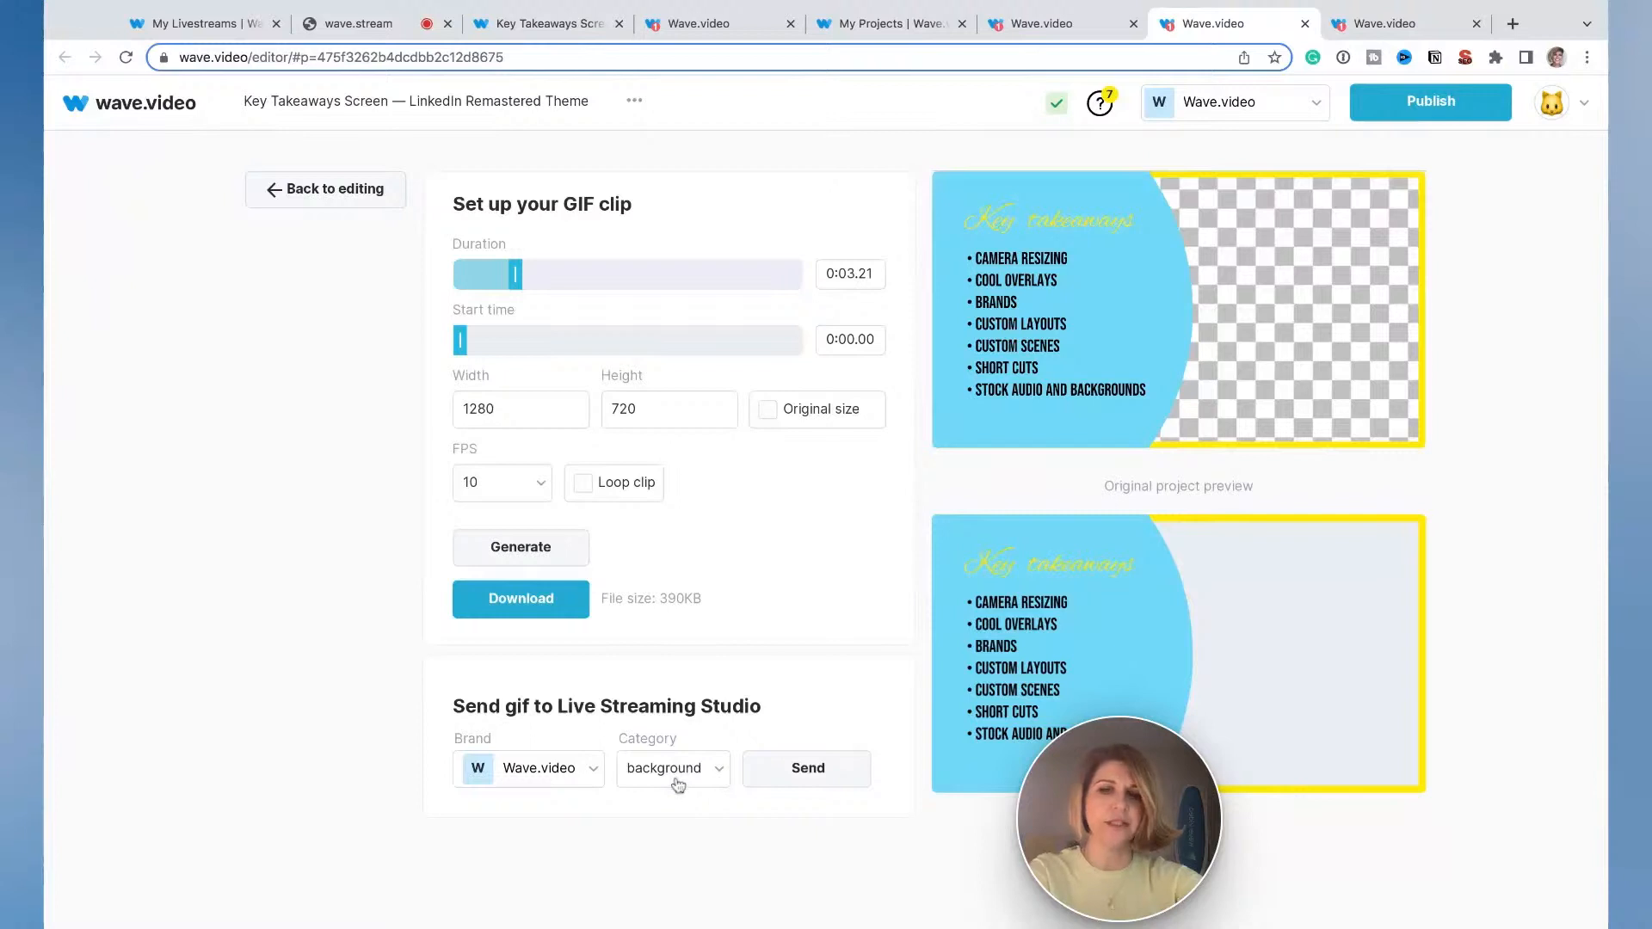
click(719, 774)
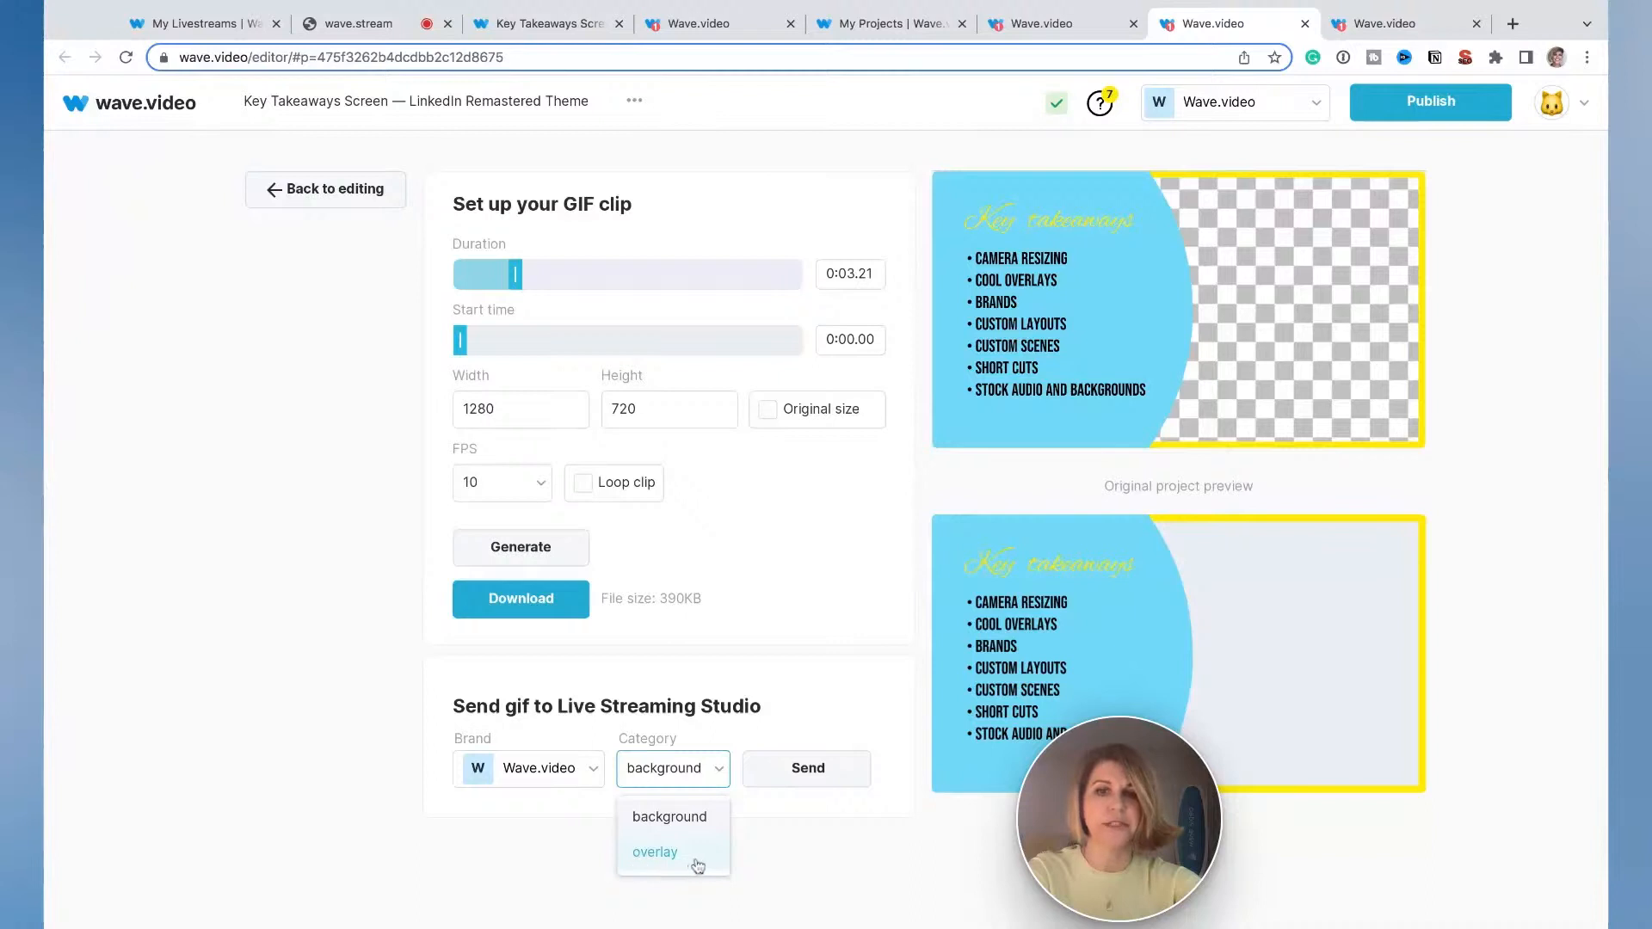
click(698, 865)
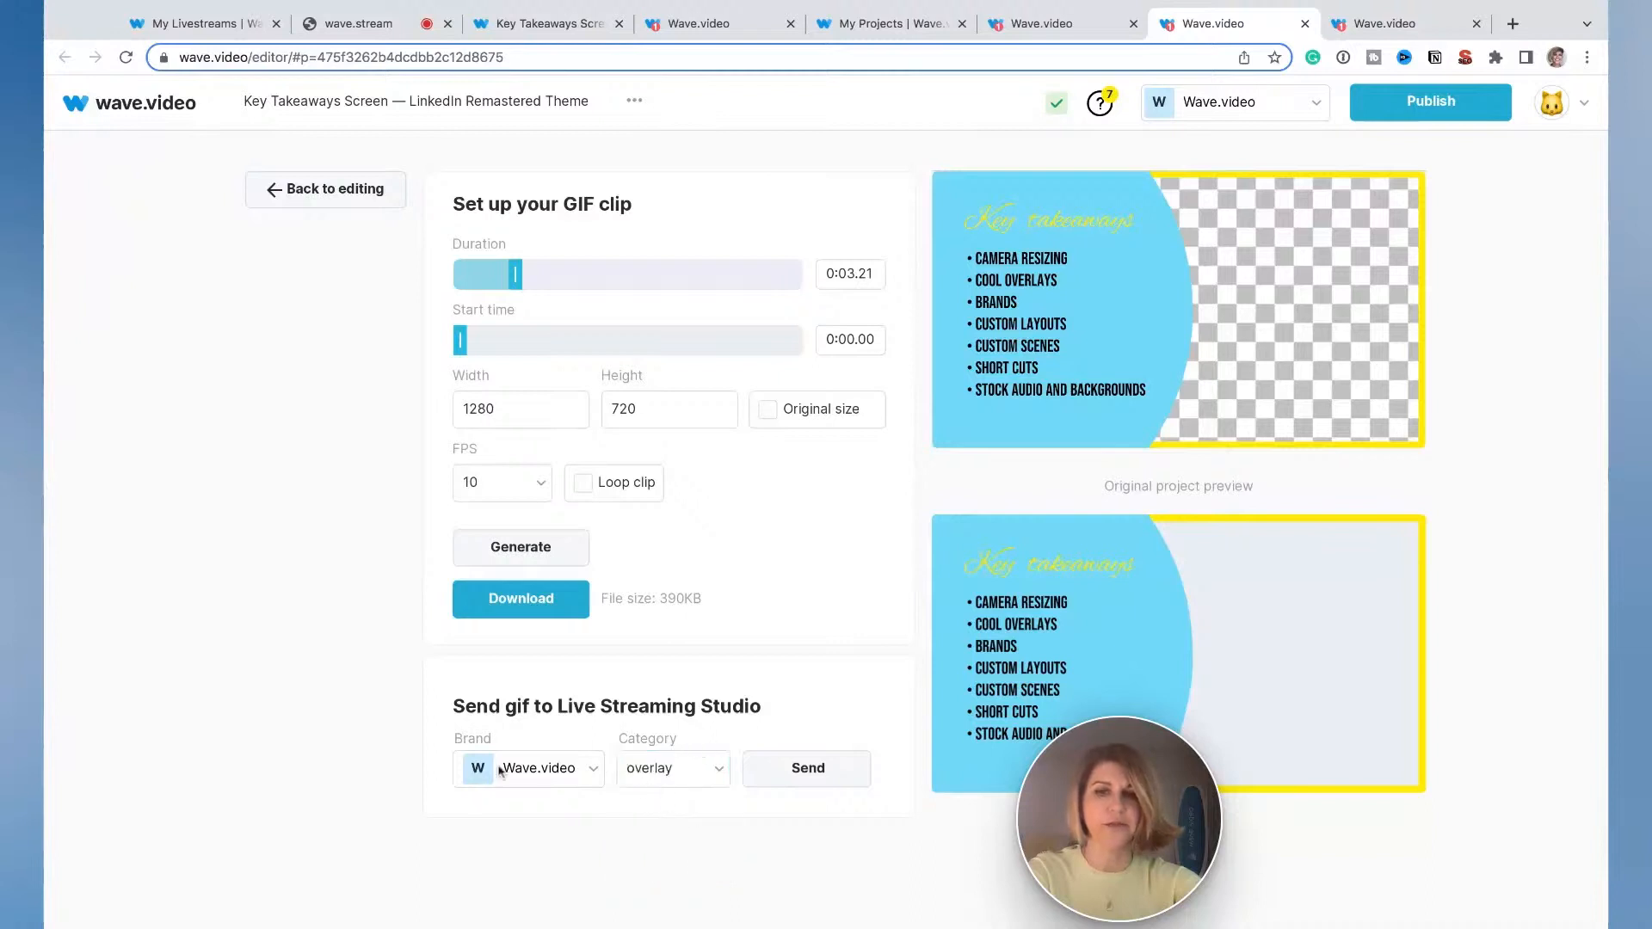
click(823, 781)
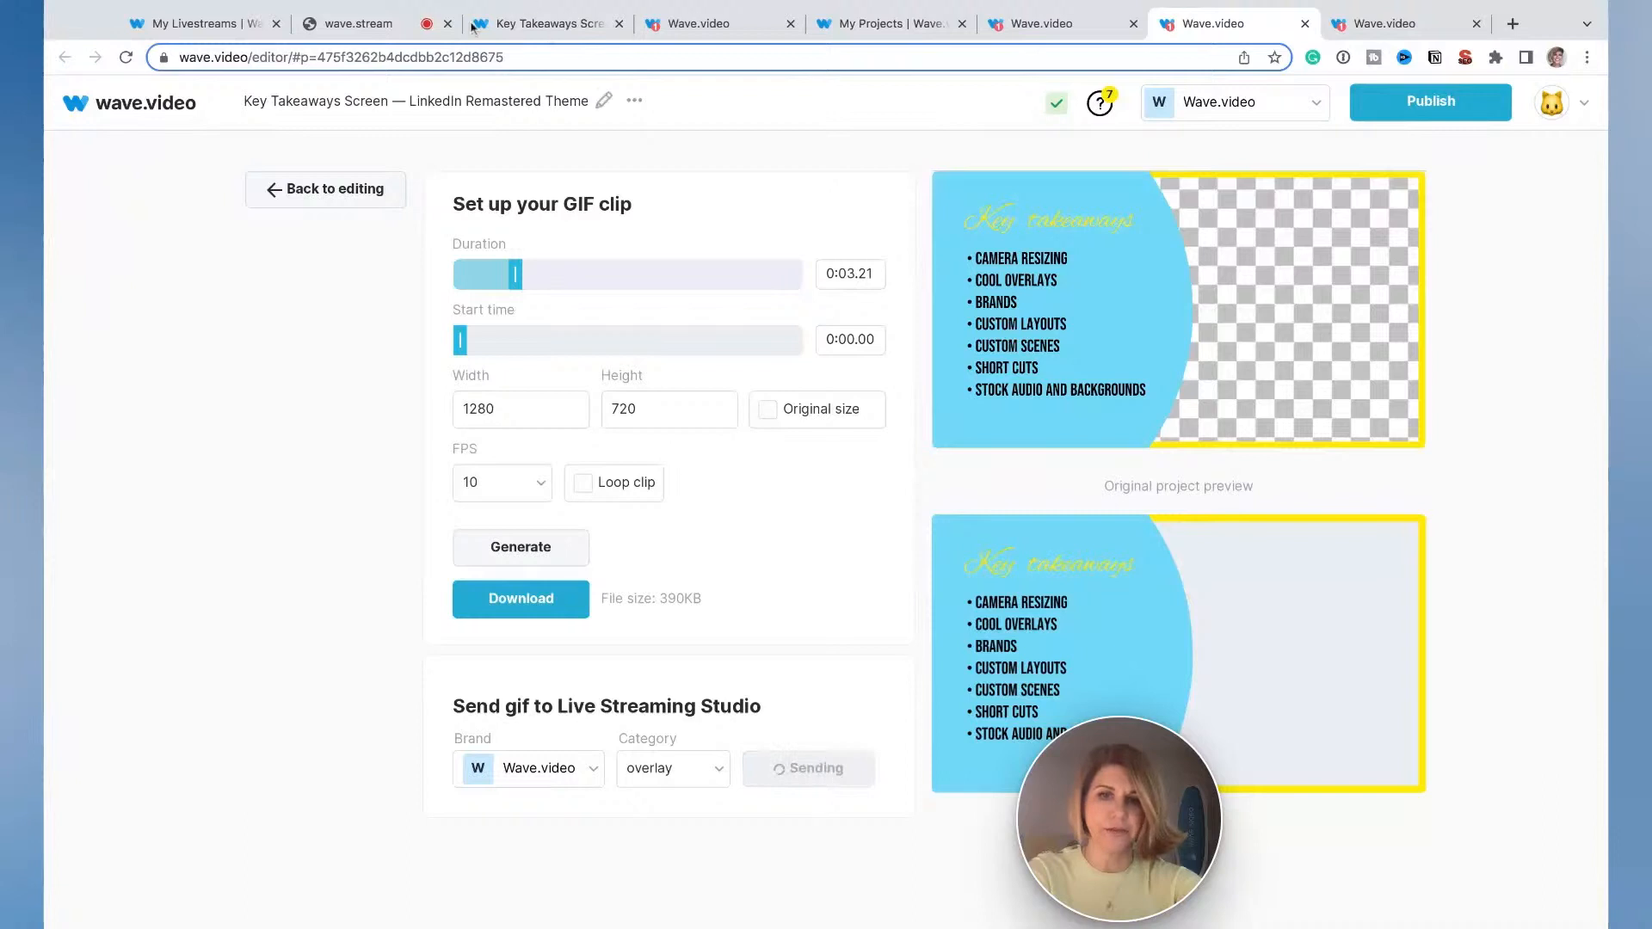
Step: Switch to the live studio's browser tab and apply the newly added Key takeaways overlay to the scene
click(380, 20)
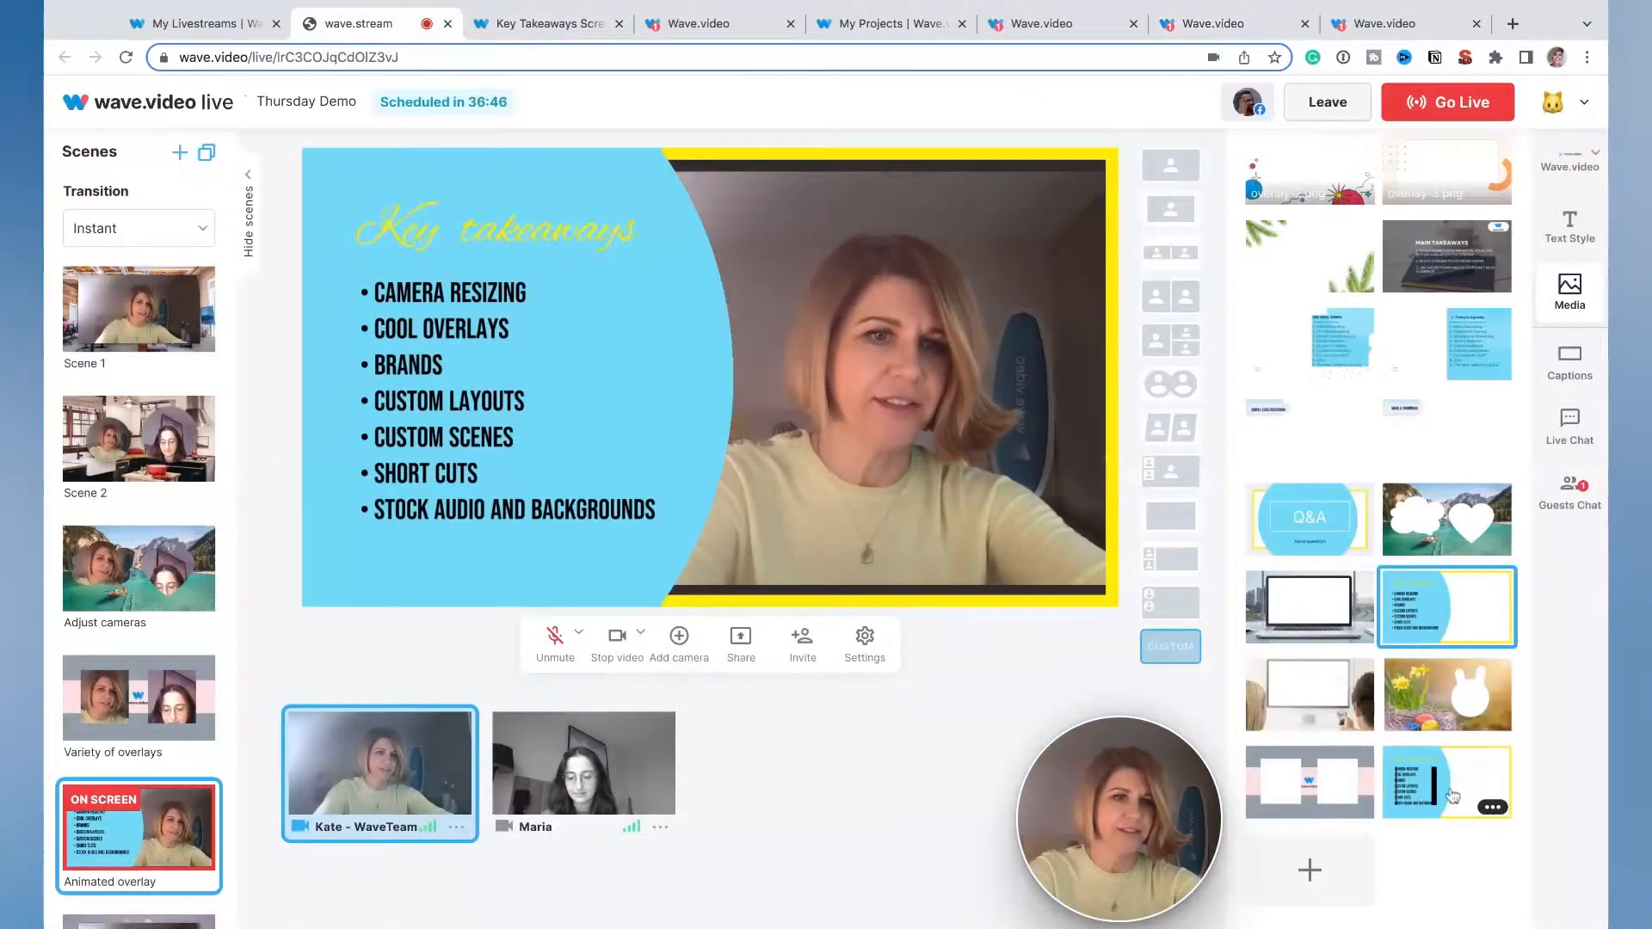
click(1452, 792)
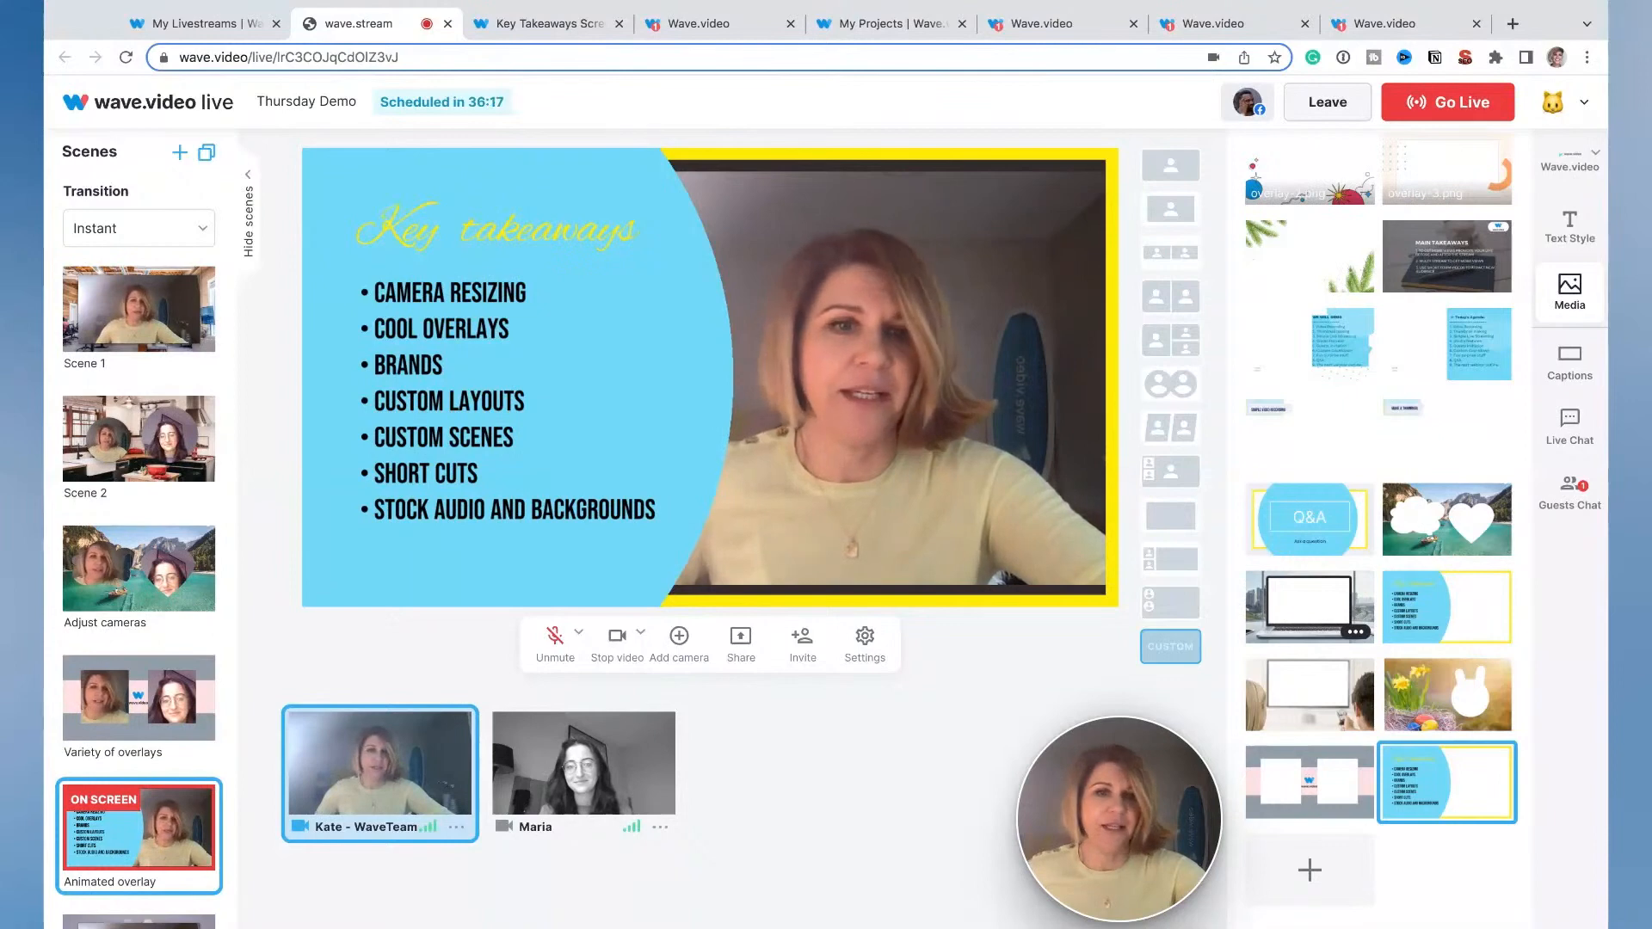
Step: Apply the laptop overlay, choose the smaller single-camera layout, and shrink and move the camera to fit inside the laptop screen
click(1309, 607)
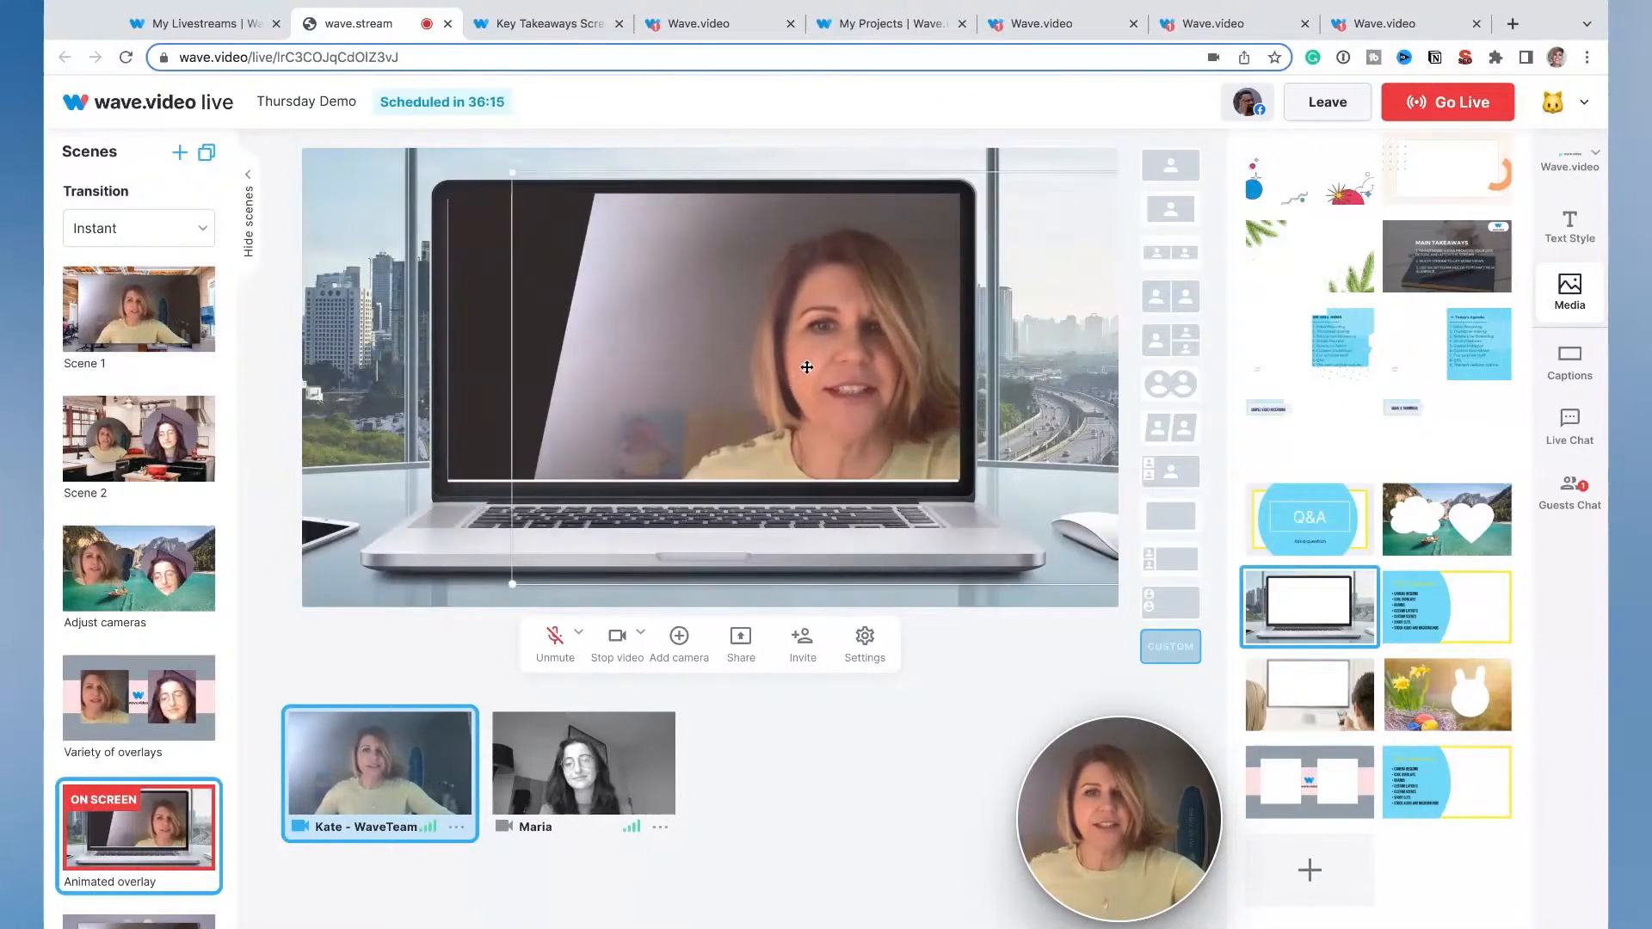
click(1171, 212)
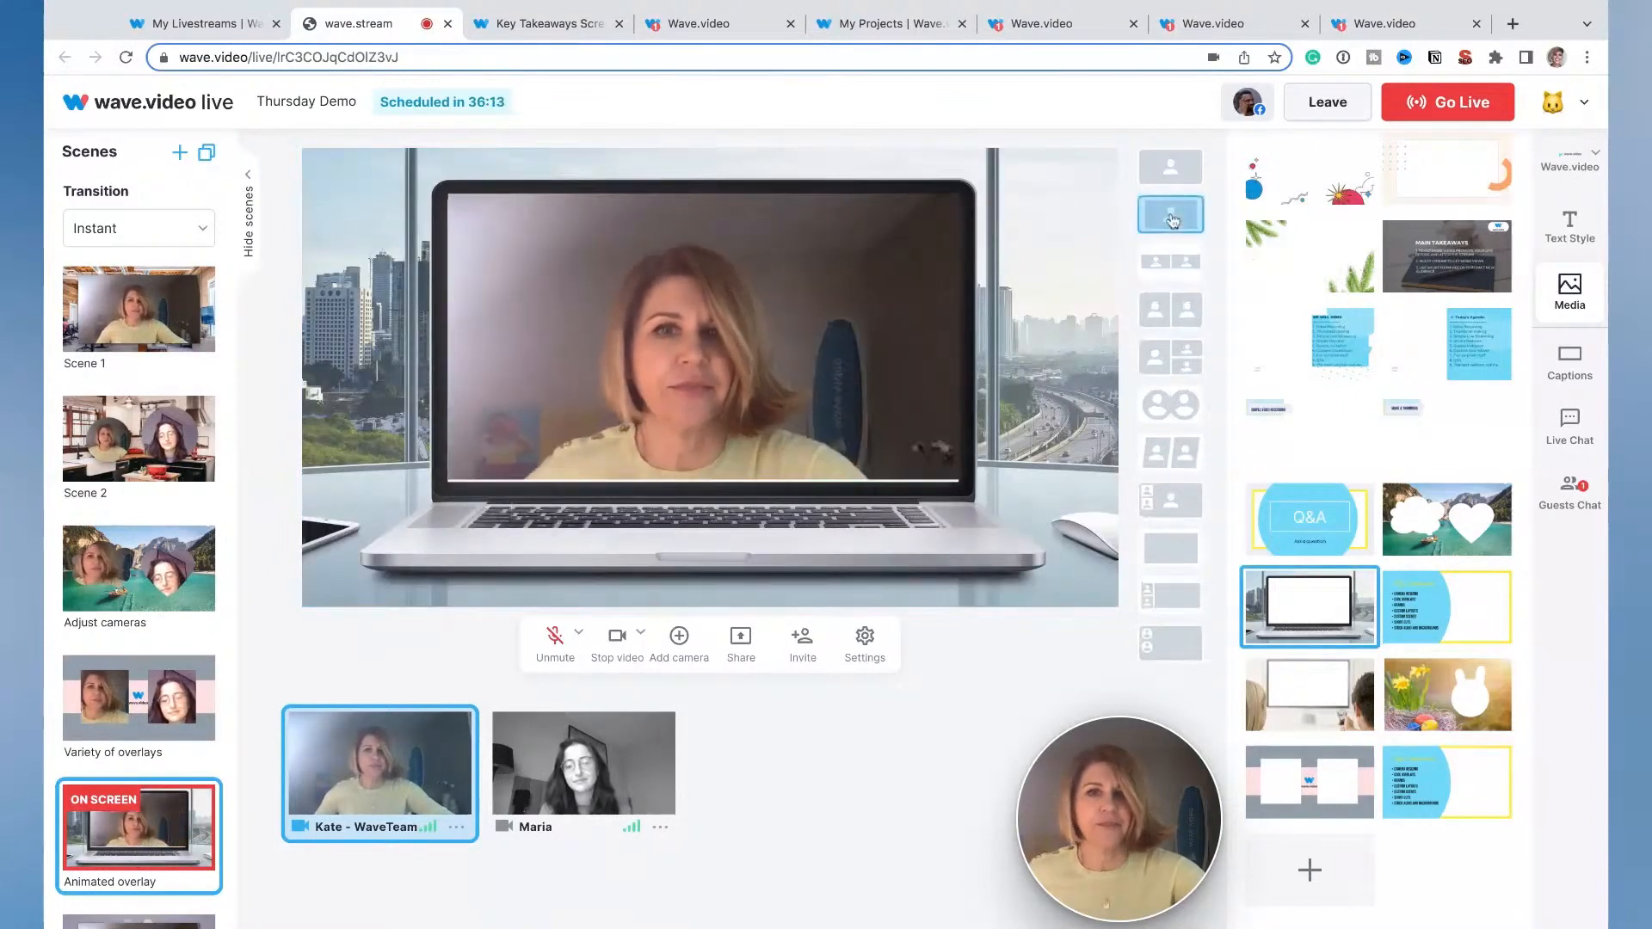
drag(871, 357, 869, 351)
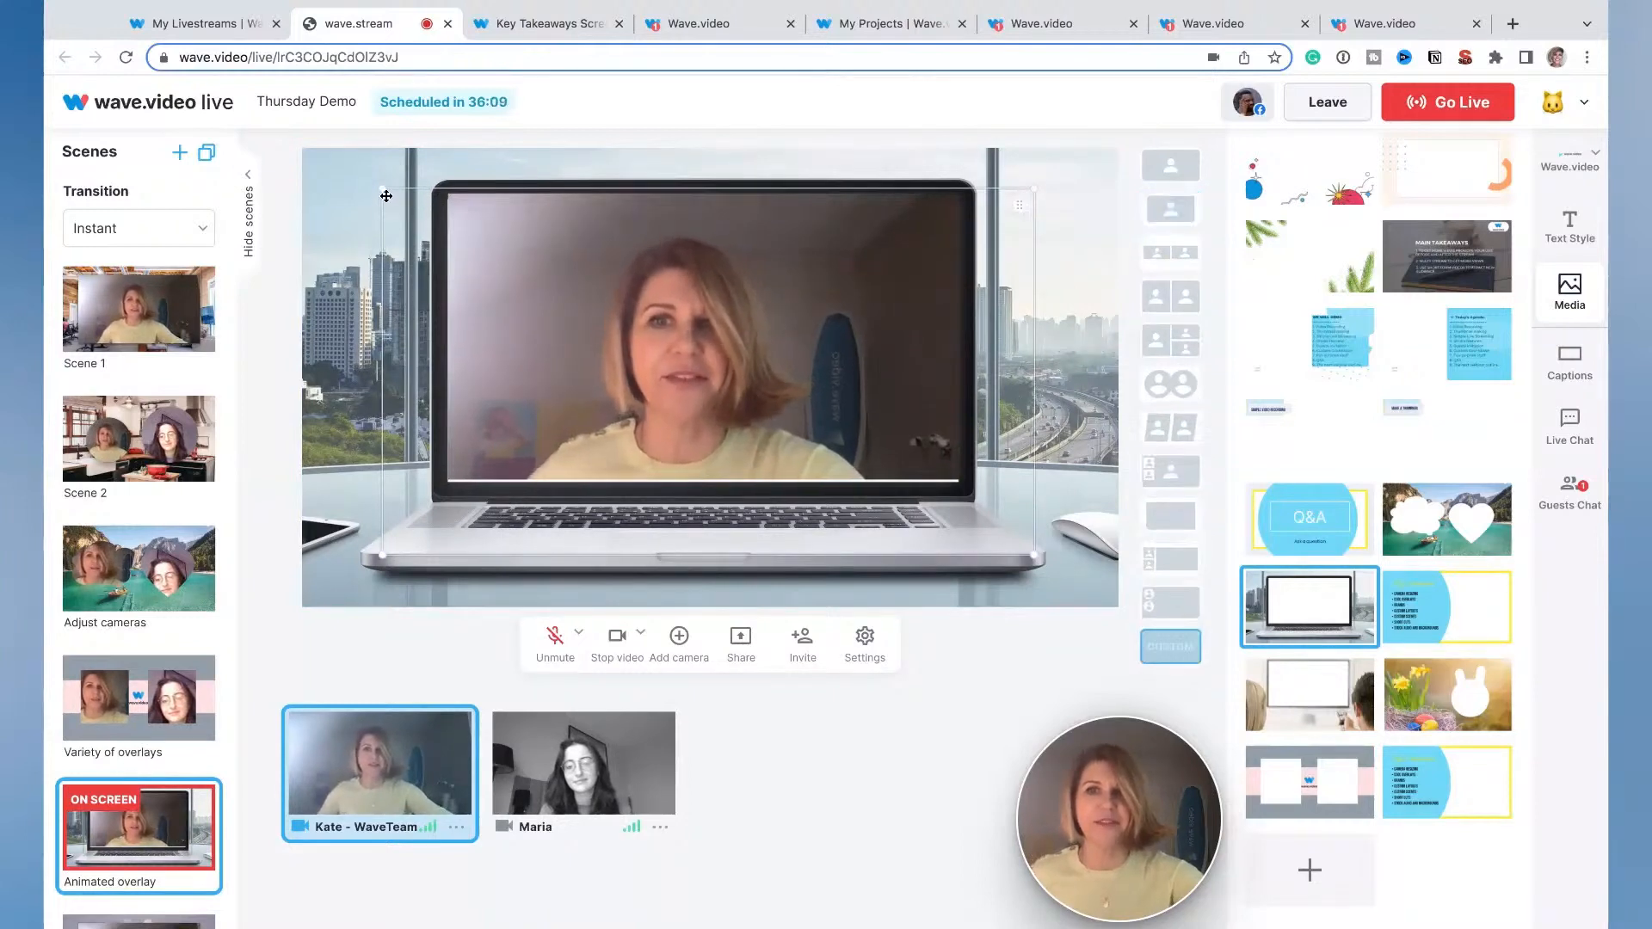
drag(381, 189, 496, 252)
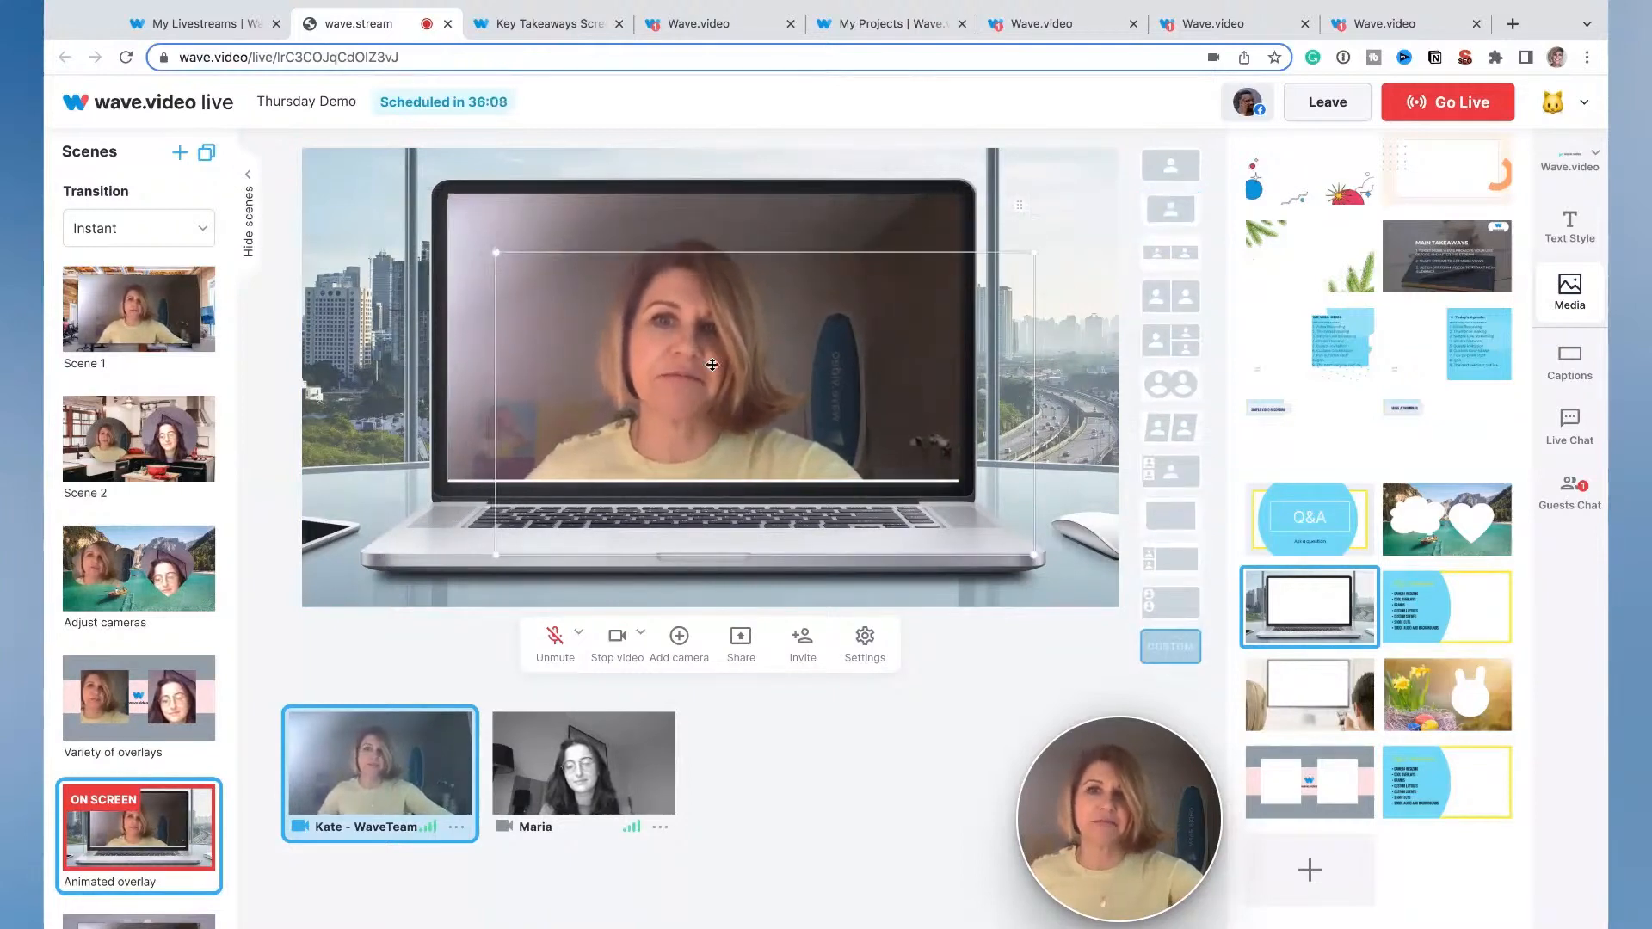
drag(827, 413, 774, 343)
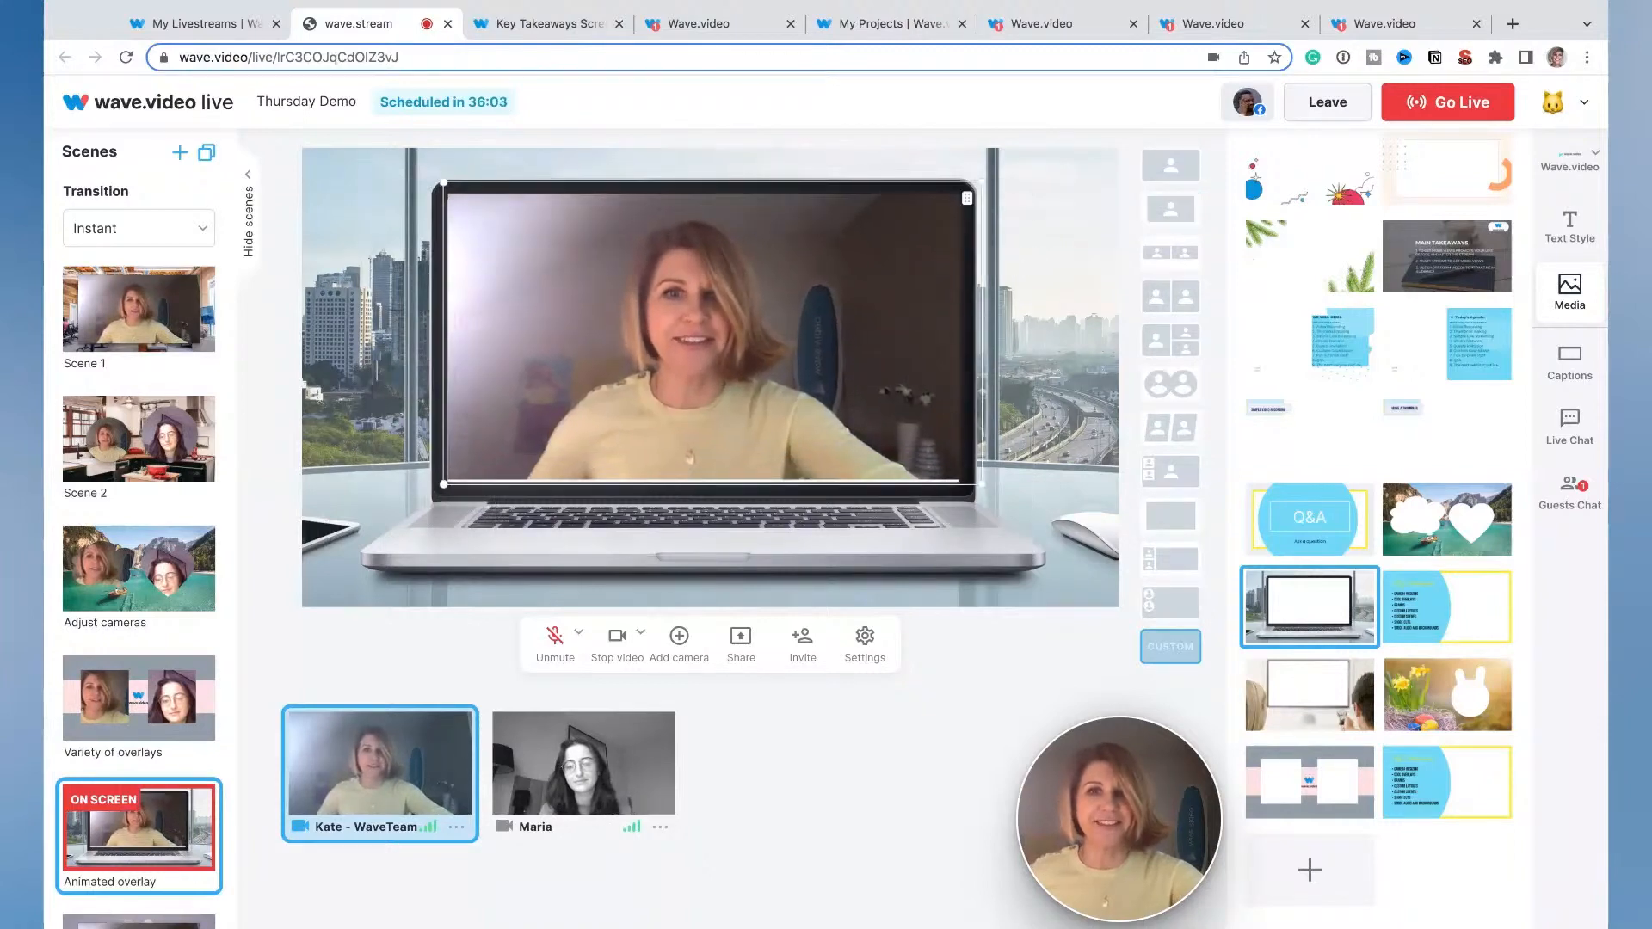
Step: Replace the laptop overlay with the television one, turning it off and on again to show the camera frame behind it
click(1305, 695)
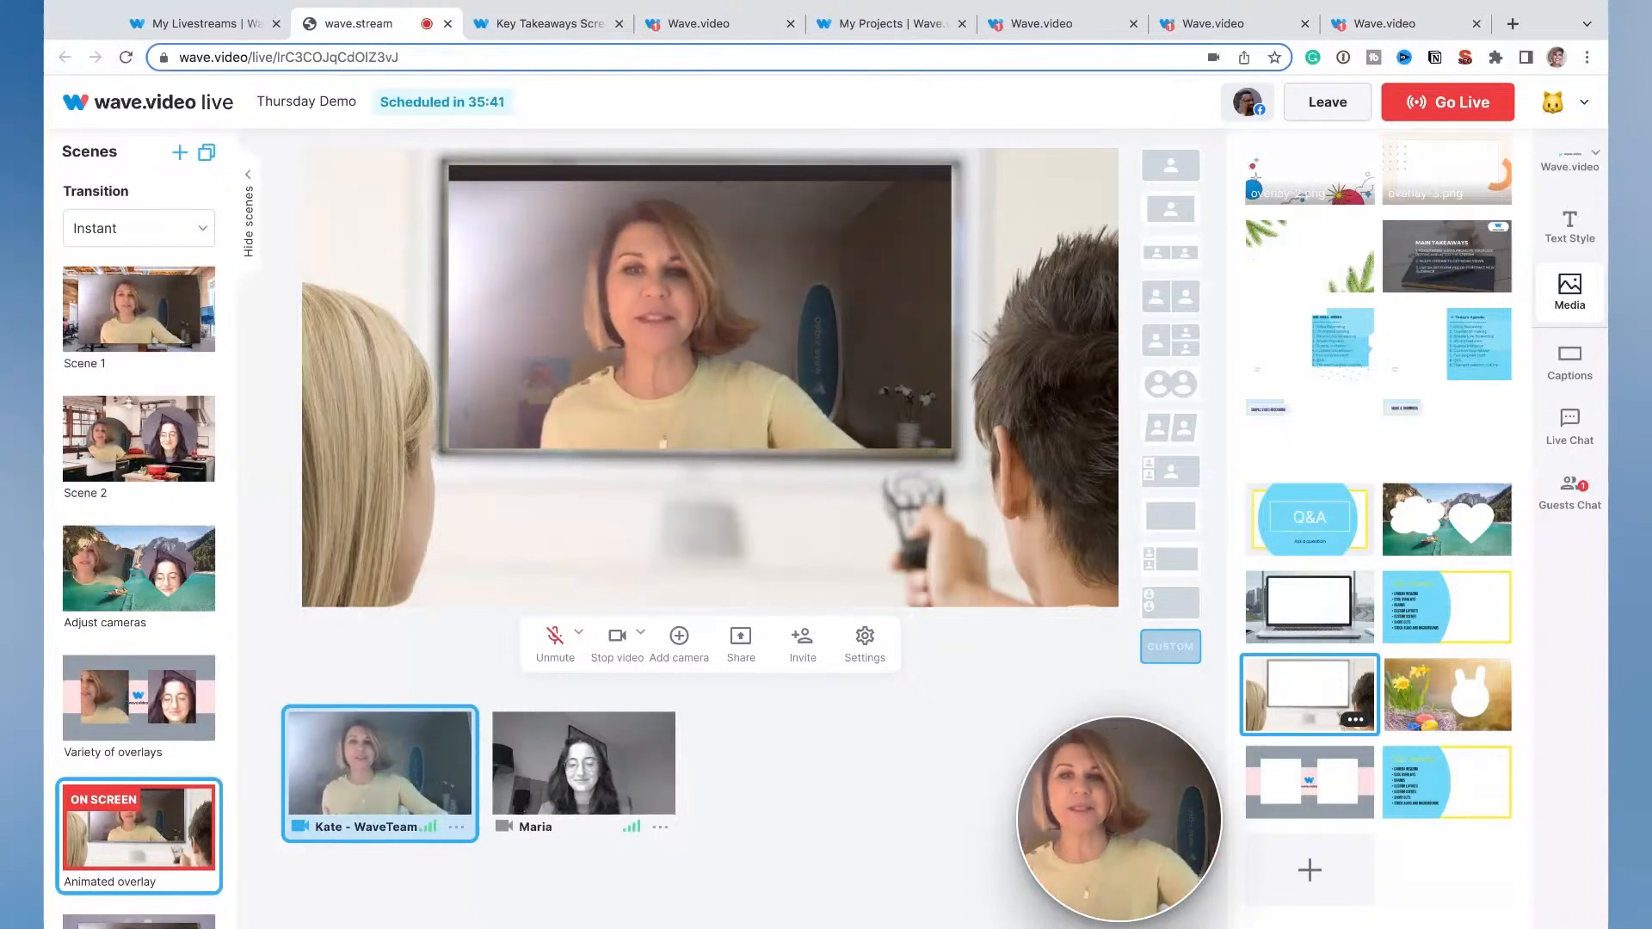
click(1307, 688)
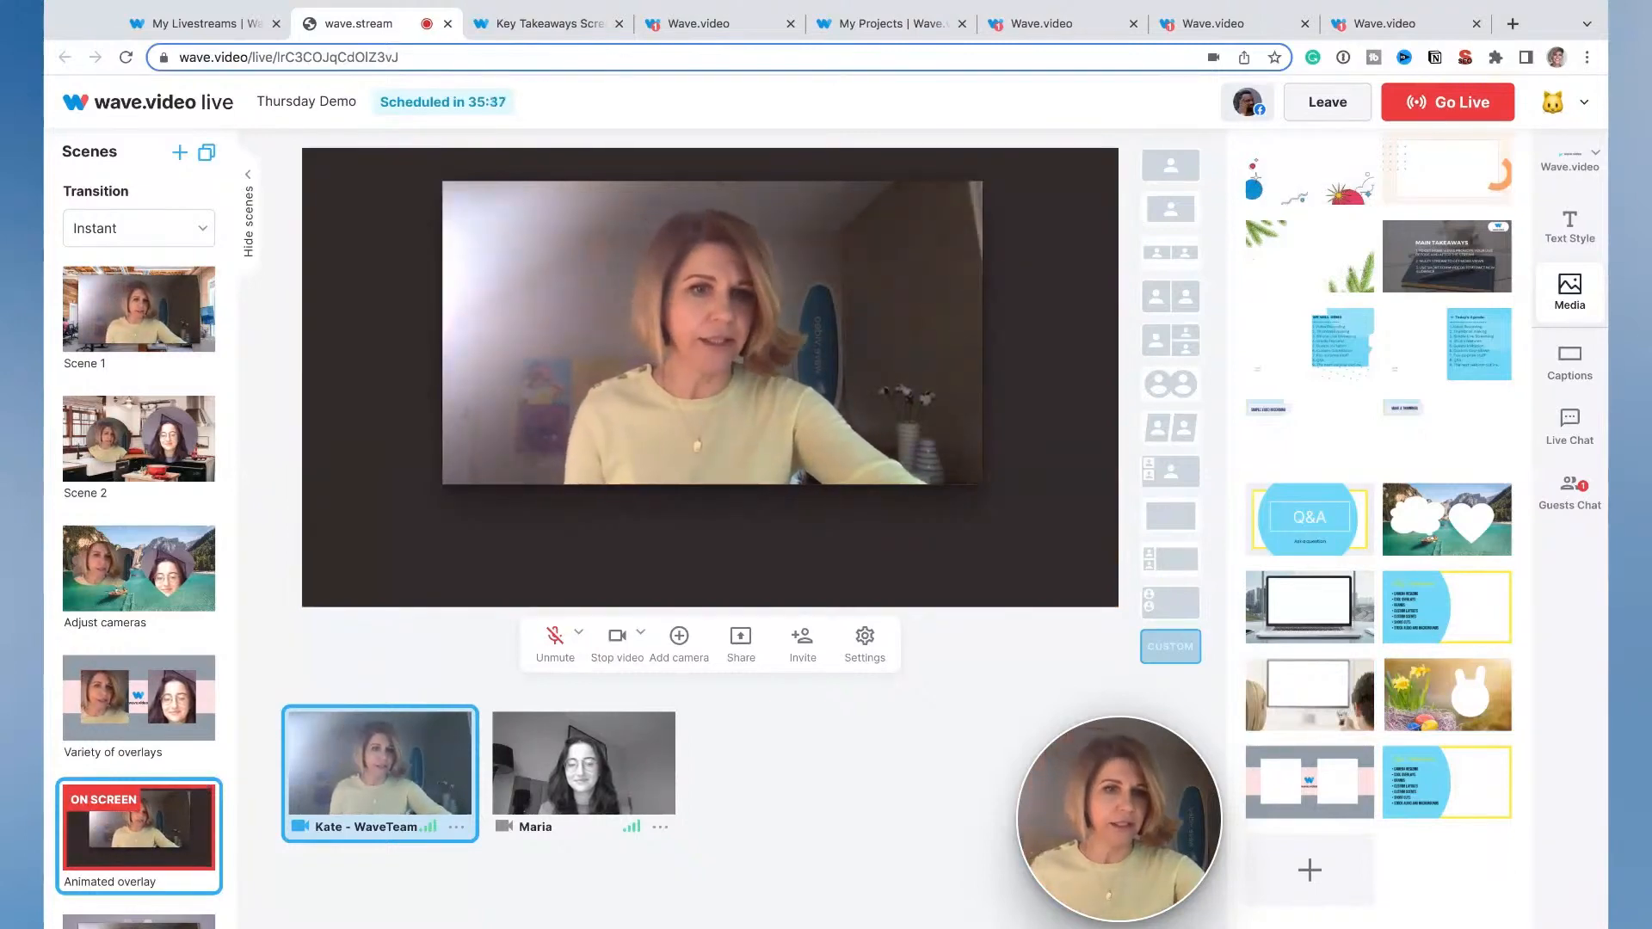
click(1326, 692)
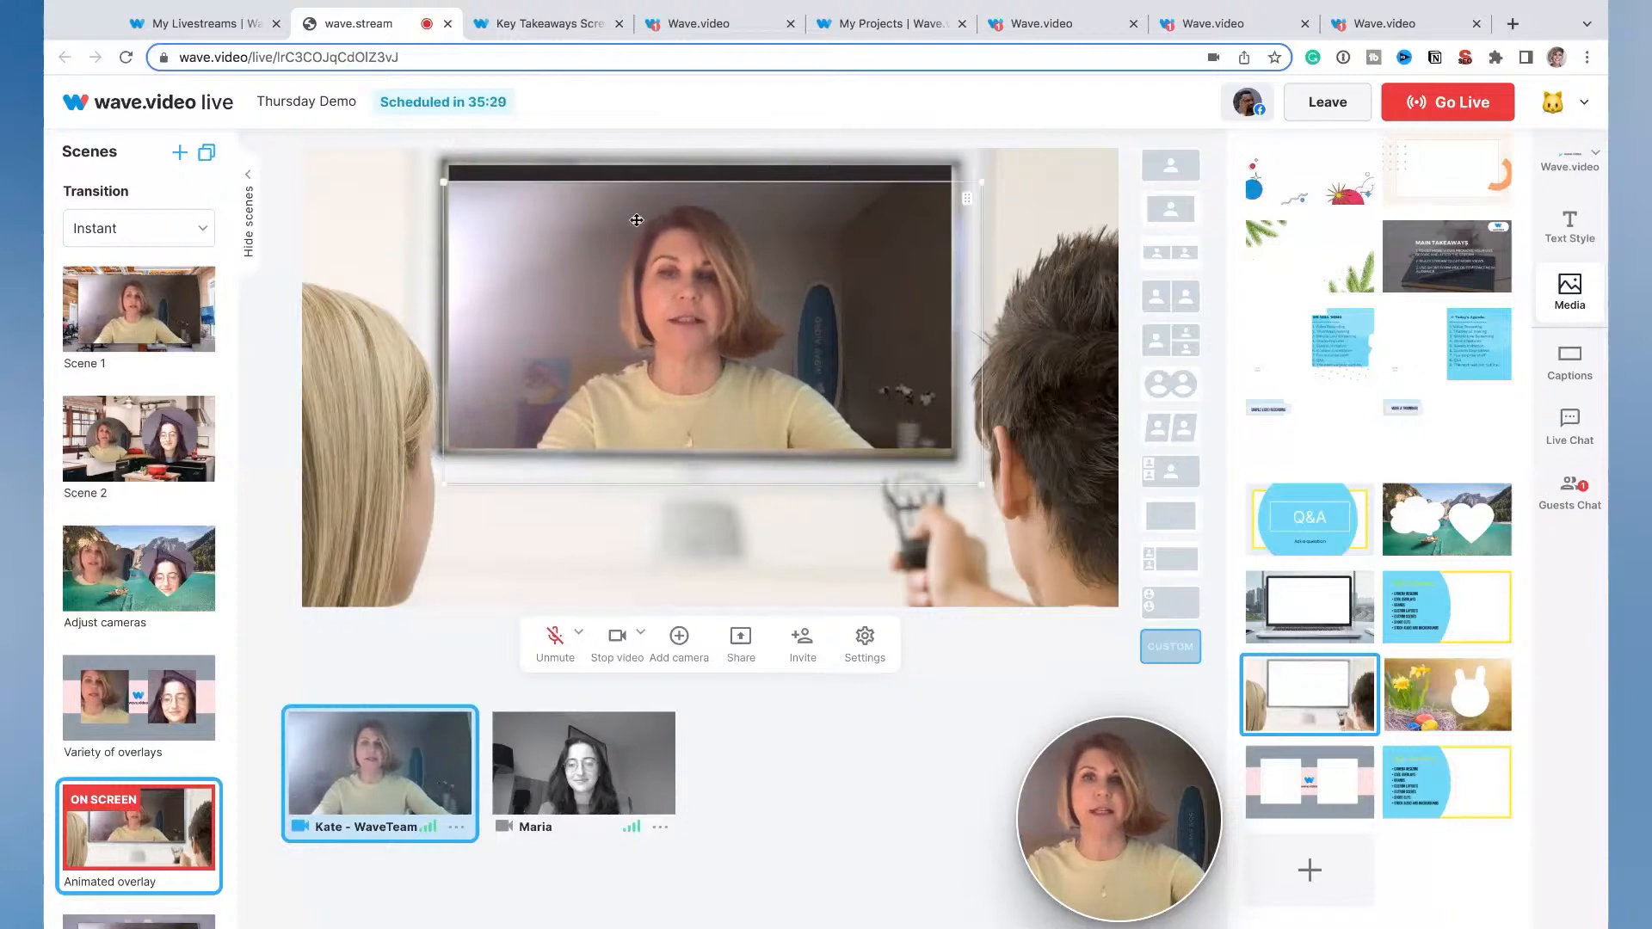
Step: Show the Blank image option for new projects in My Projects, and switch to the browser tab with the tablet photo project
click(552, 25)
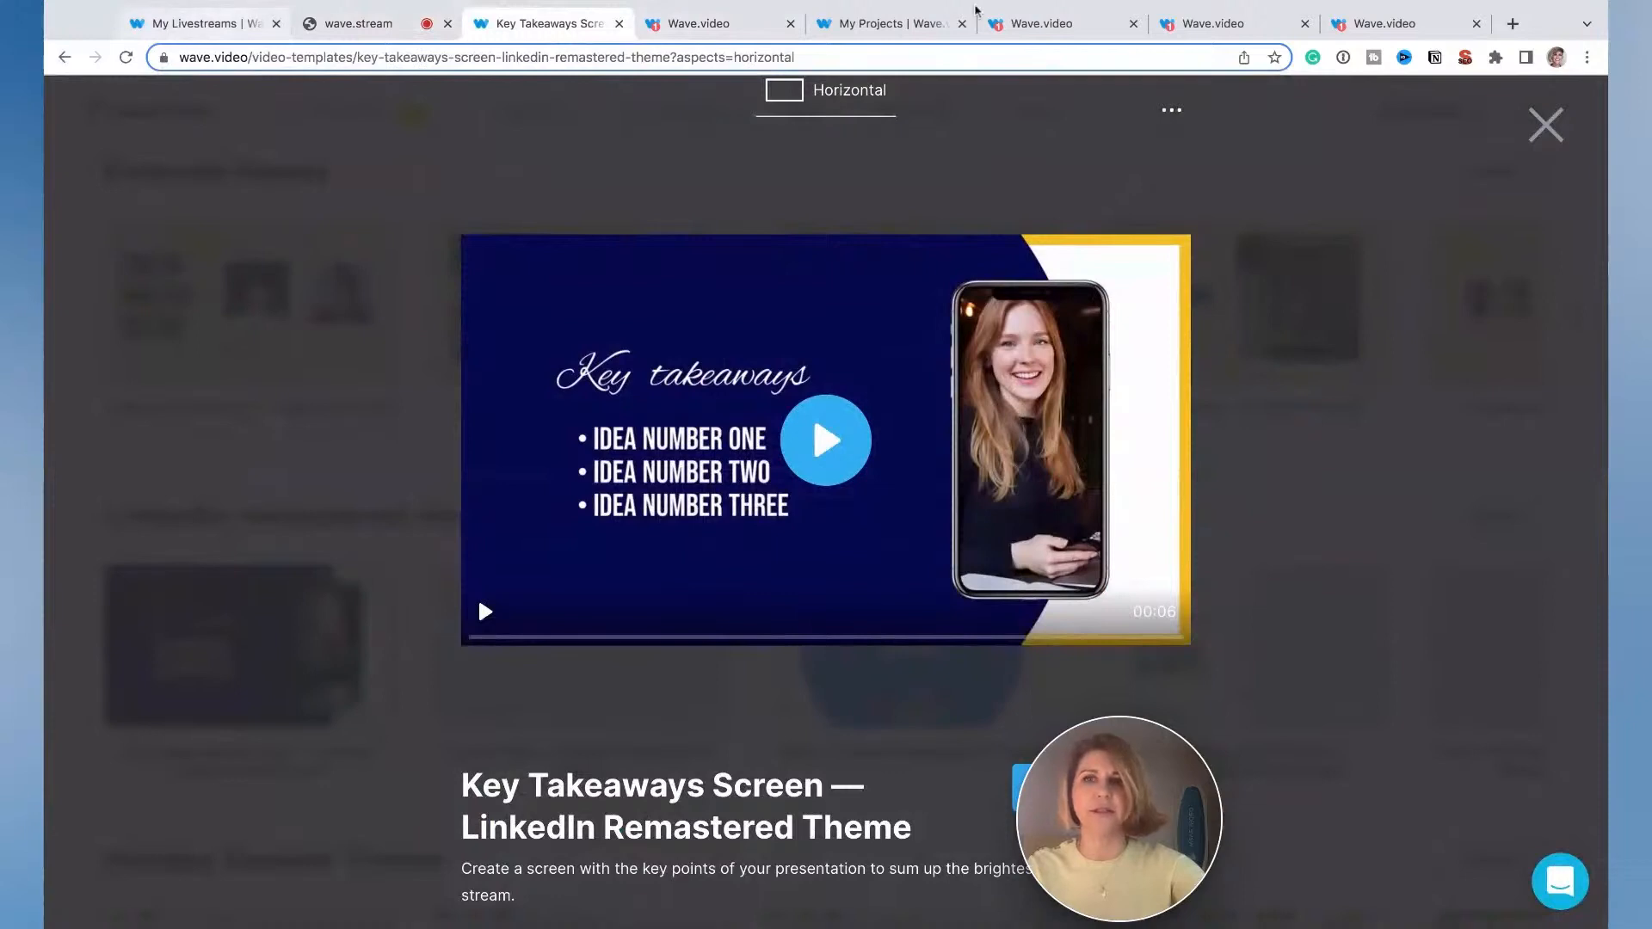
click(912, 23)
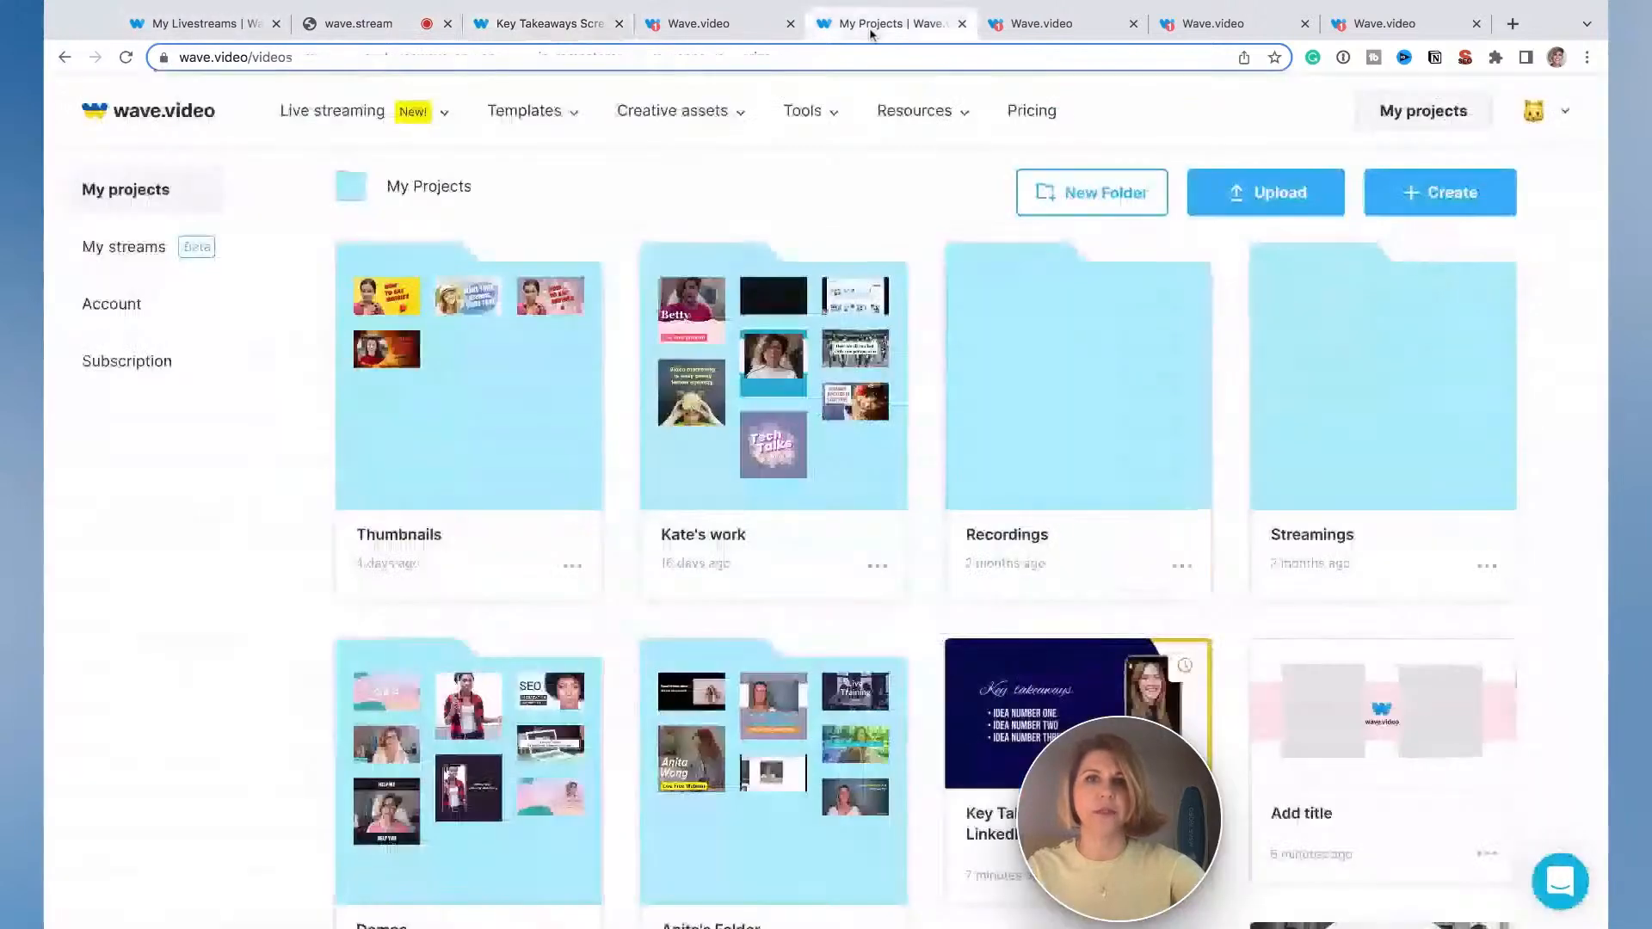
click(1443, 207)
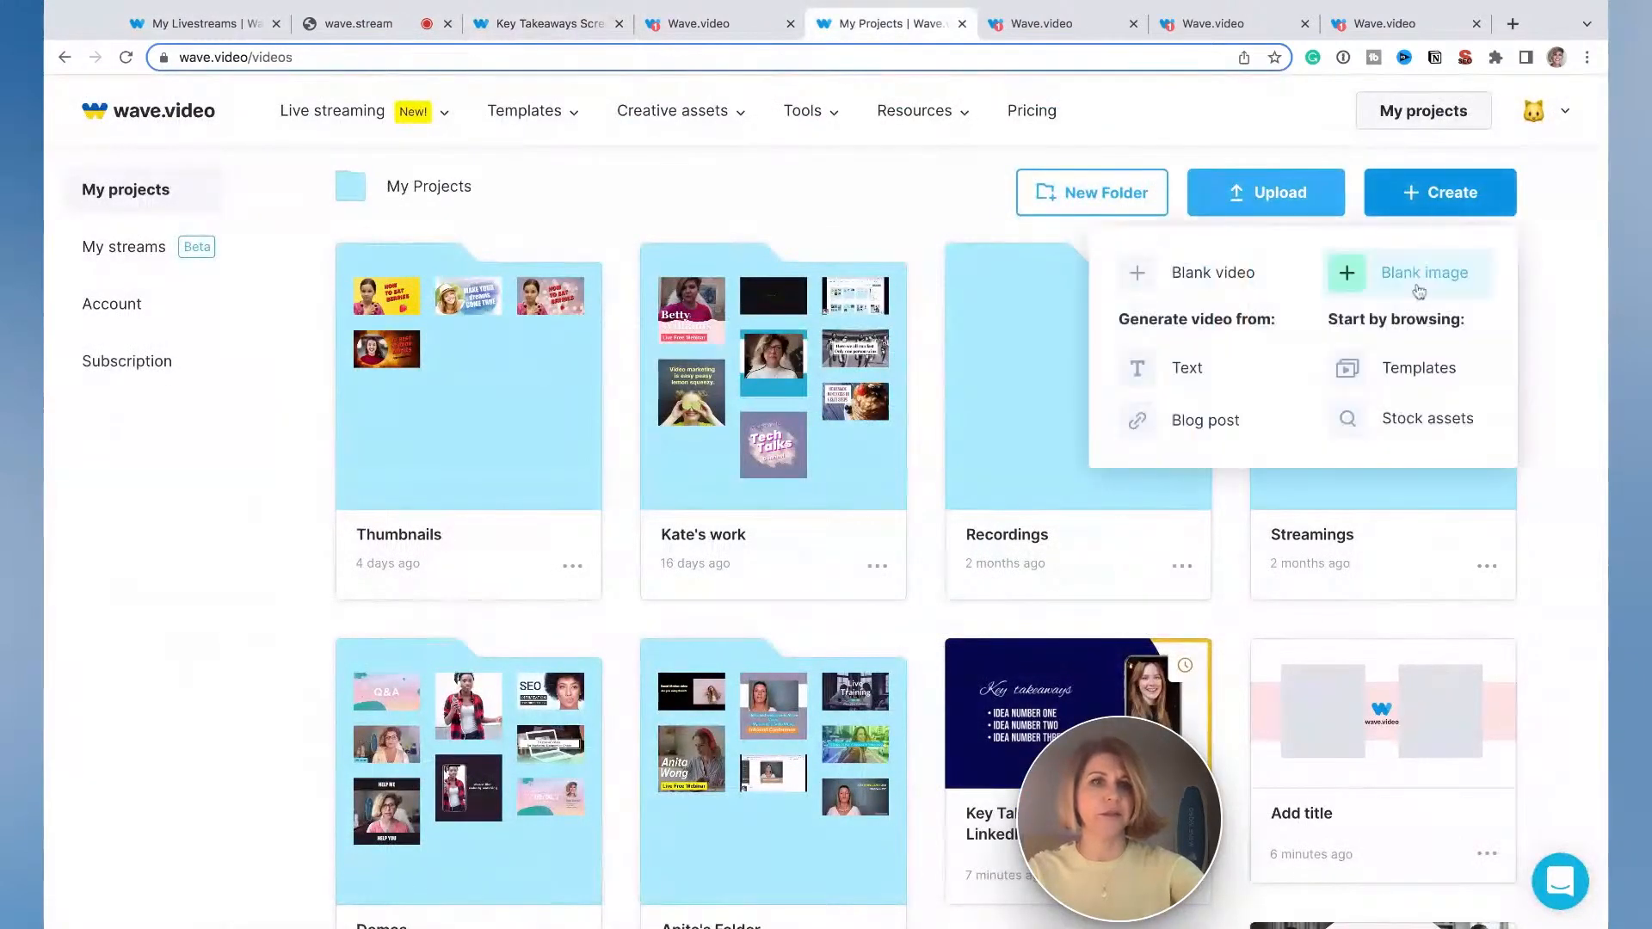
click(726, 25)
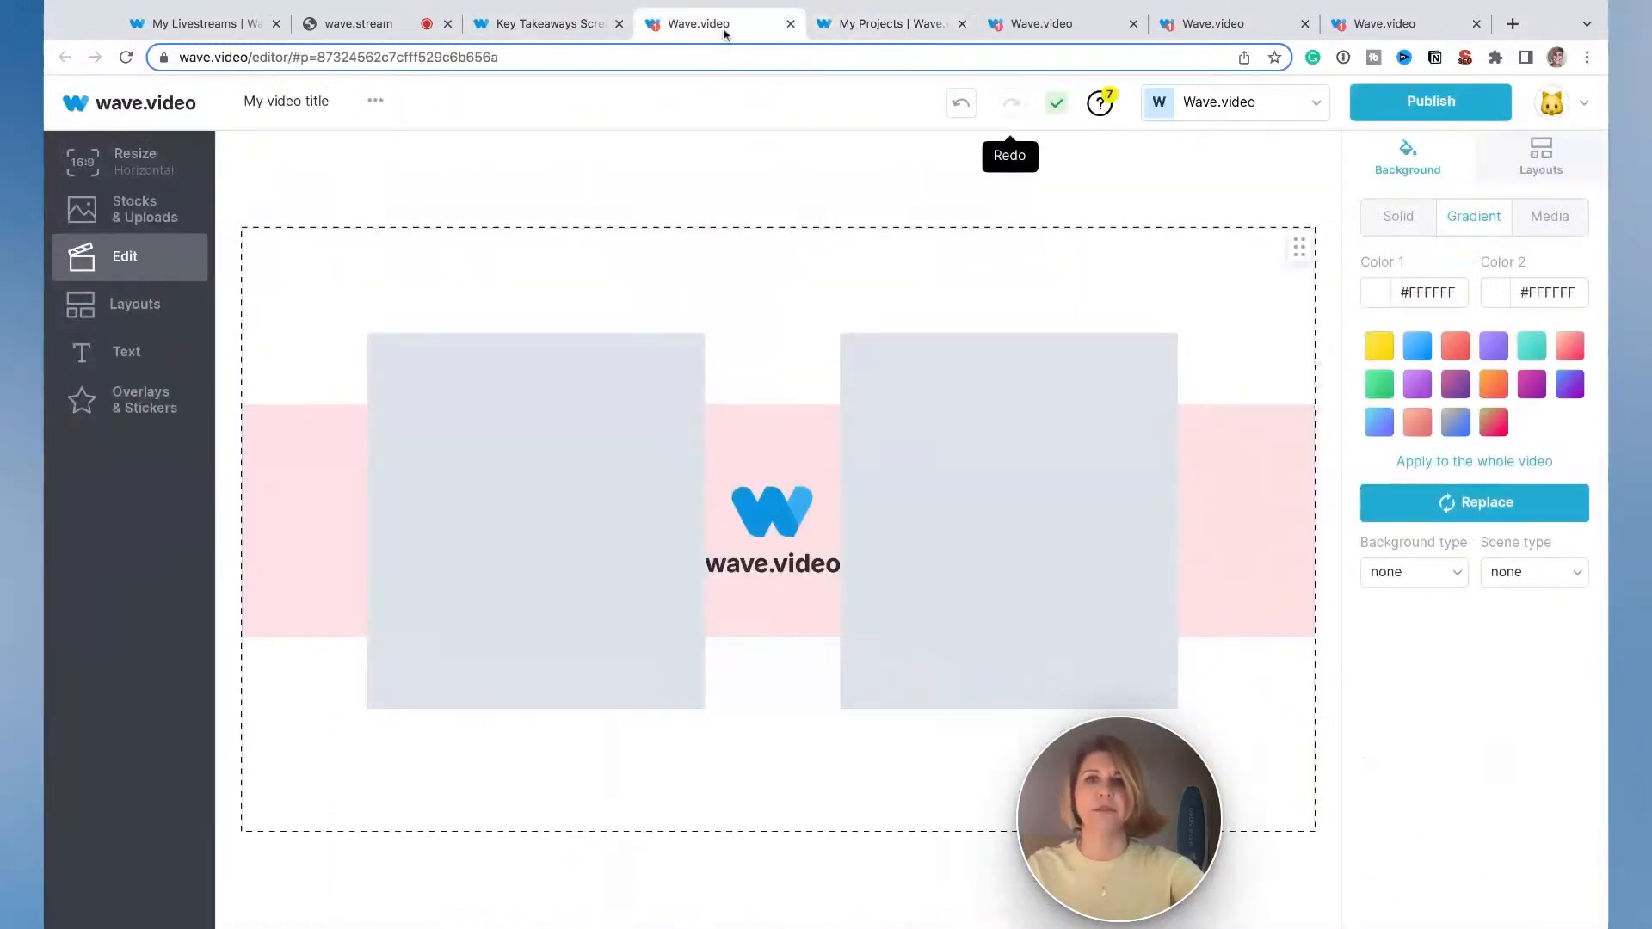
click(1044, 25)
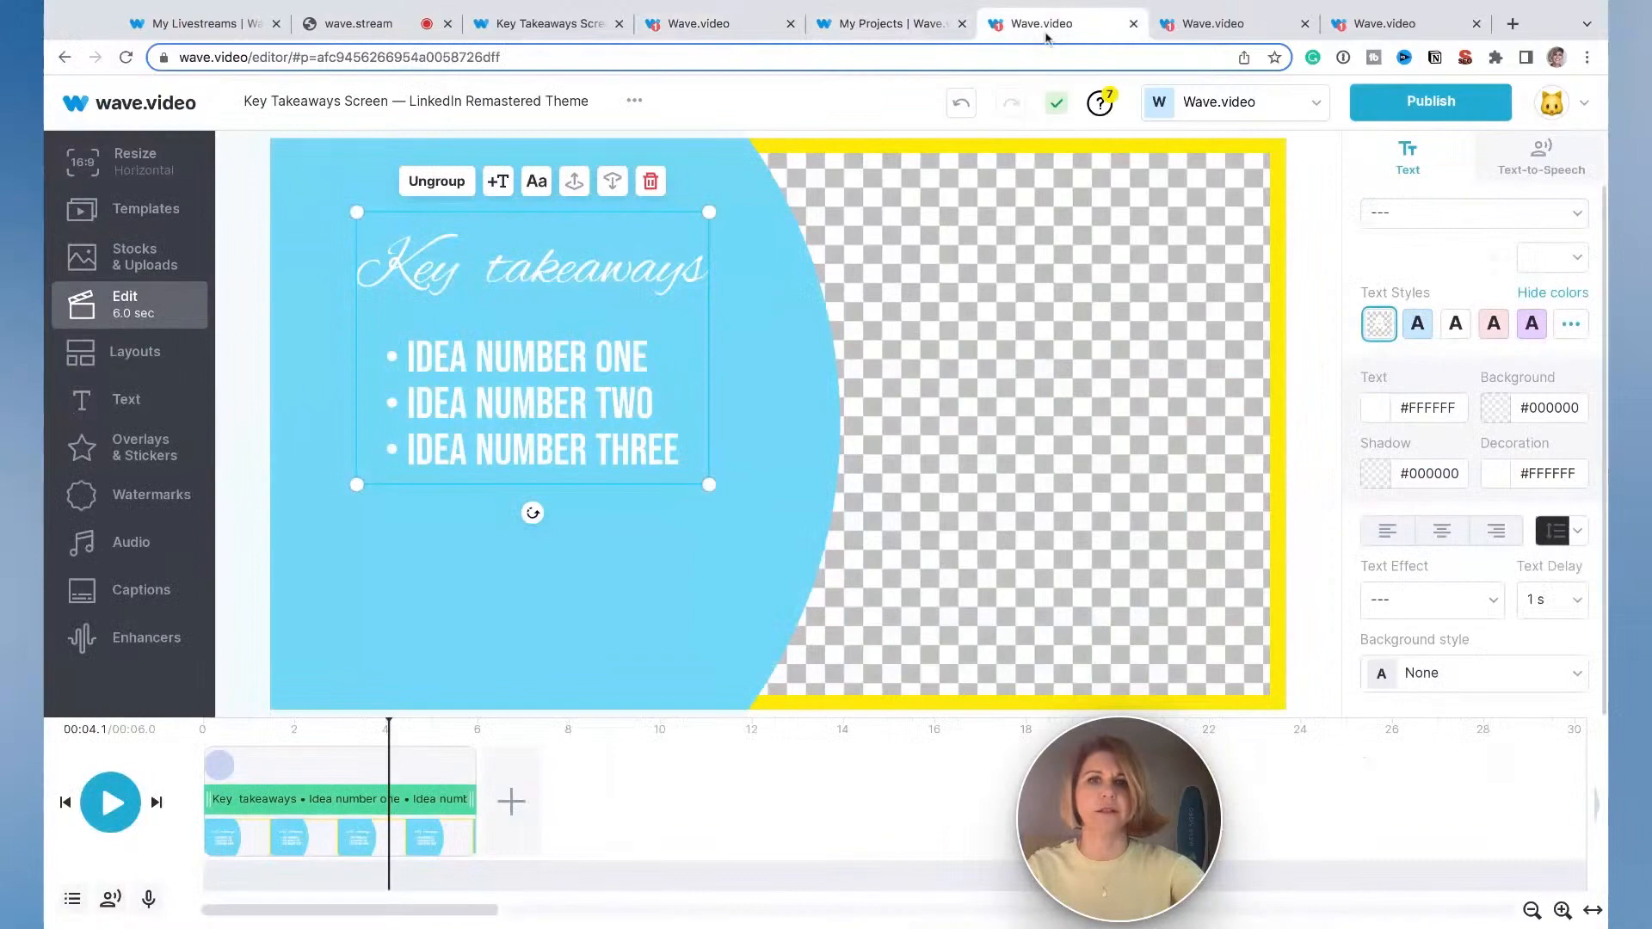
click(1203, 25)
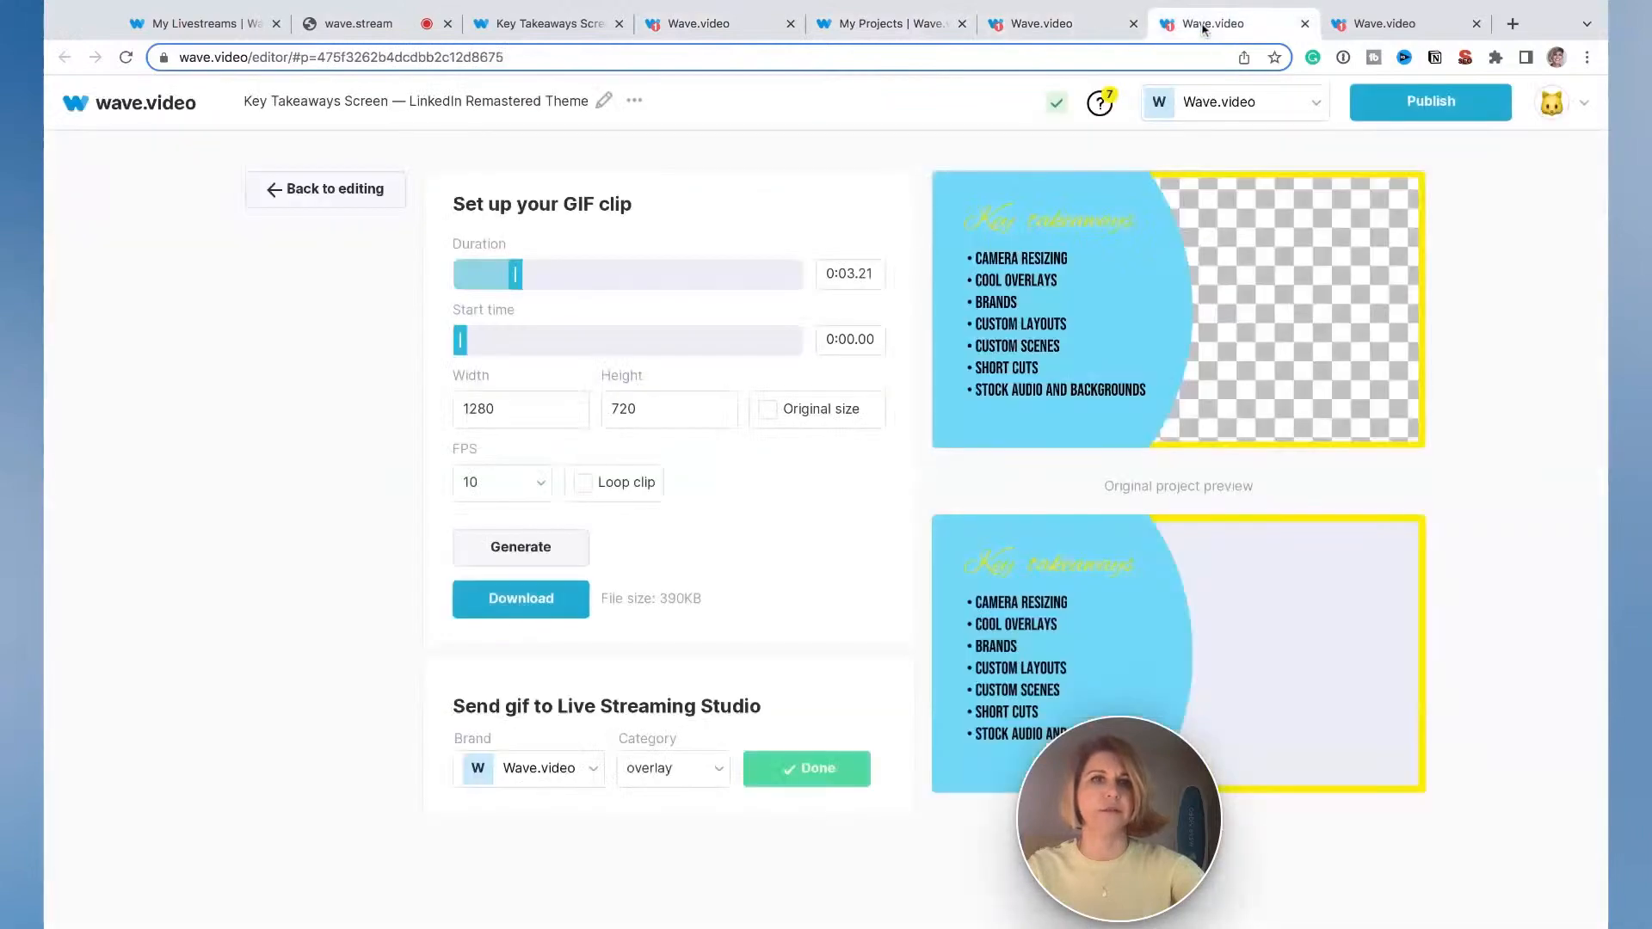
click(1372, 29)
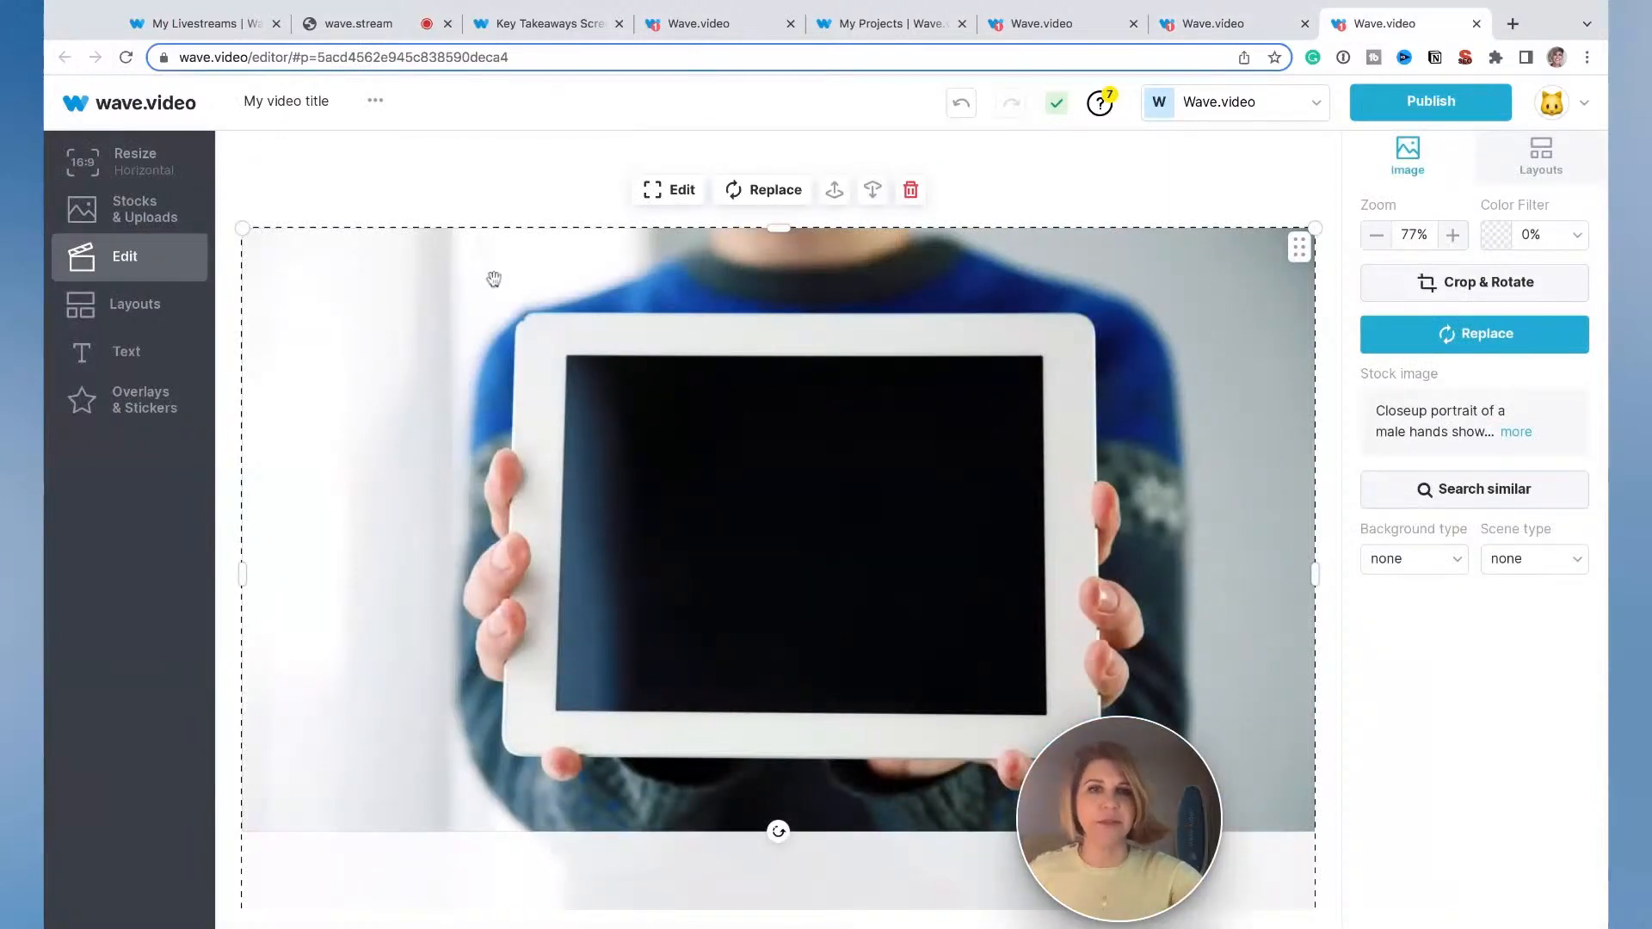
Step: View the source options for replacing the tablet photo and close them without choosing one
click(1476, 344)
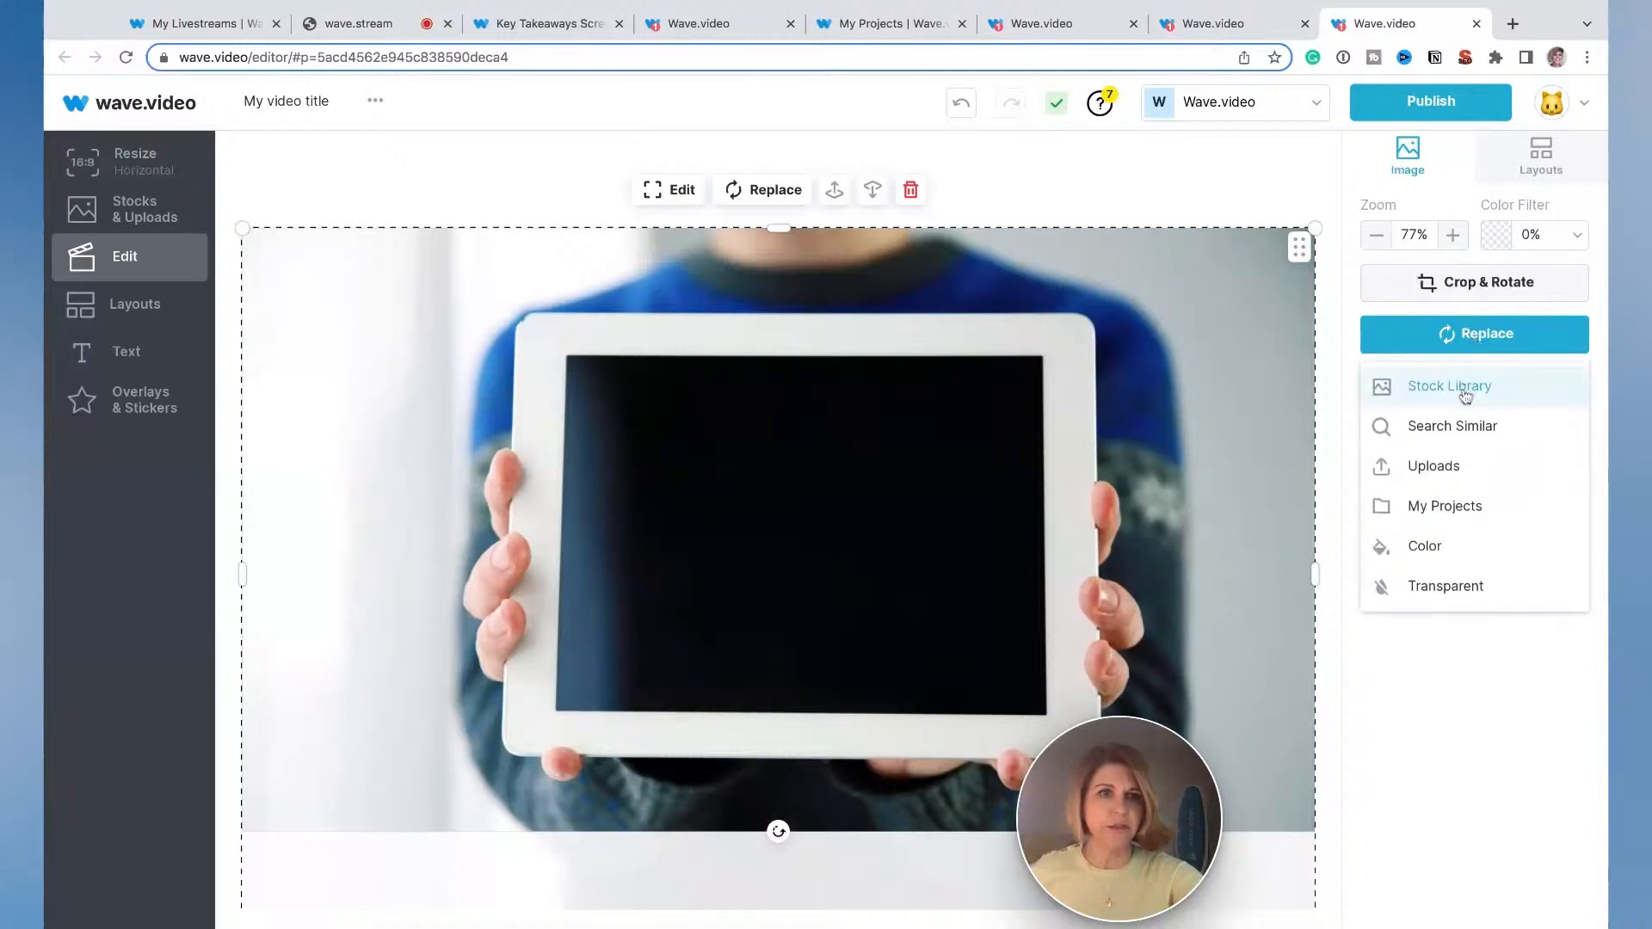
click(684, 424)
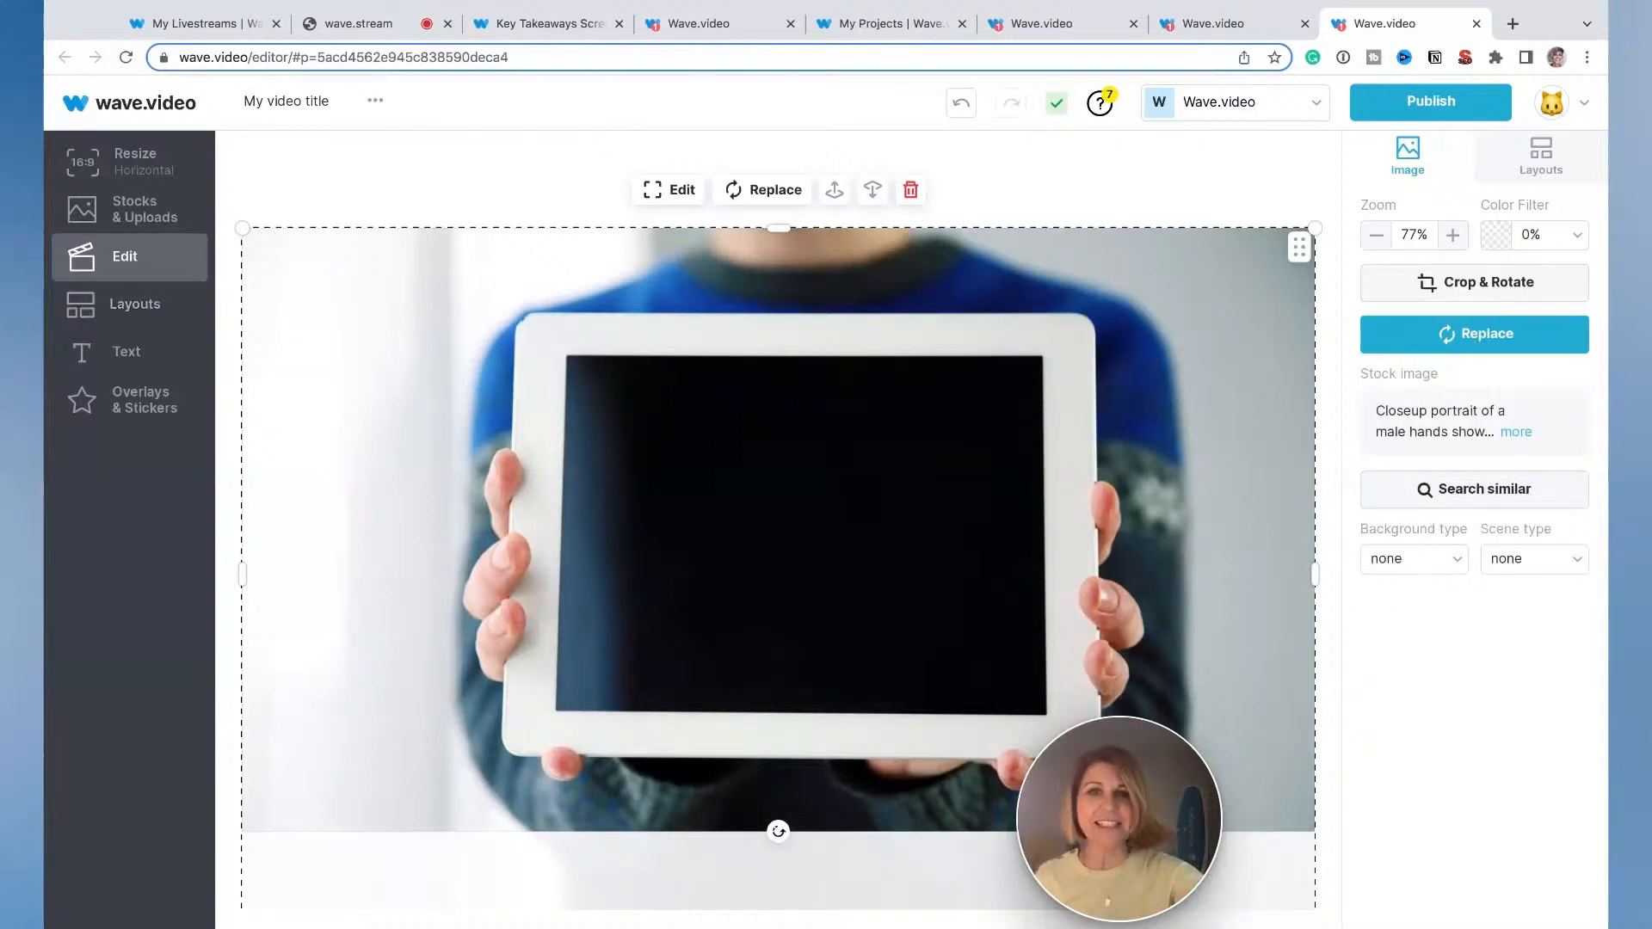
Step: Add a square shape over the tablet photo, then reposition the photo and enlarge it to 93% zoom
click(135, 411)
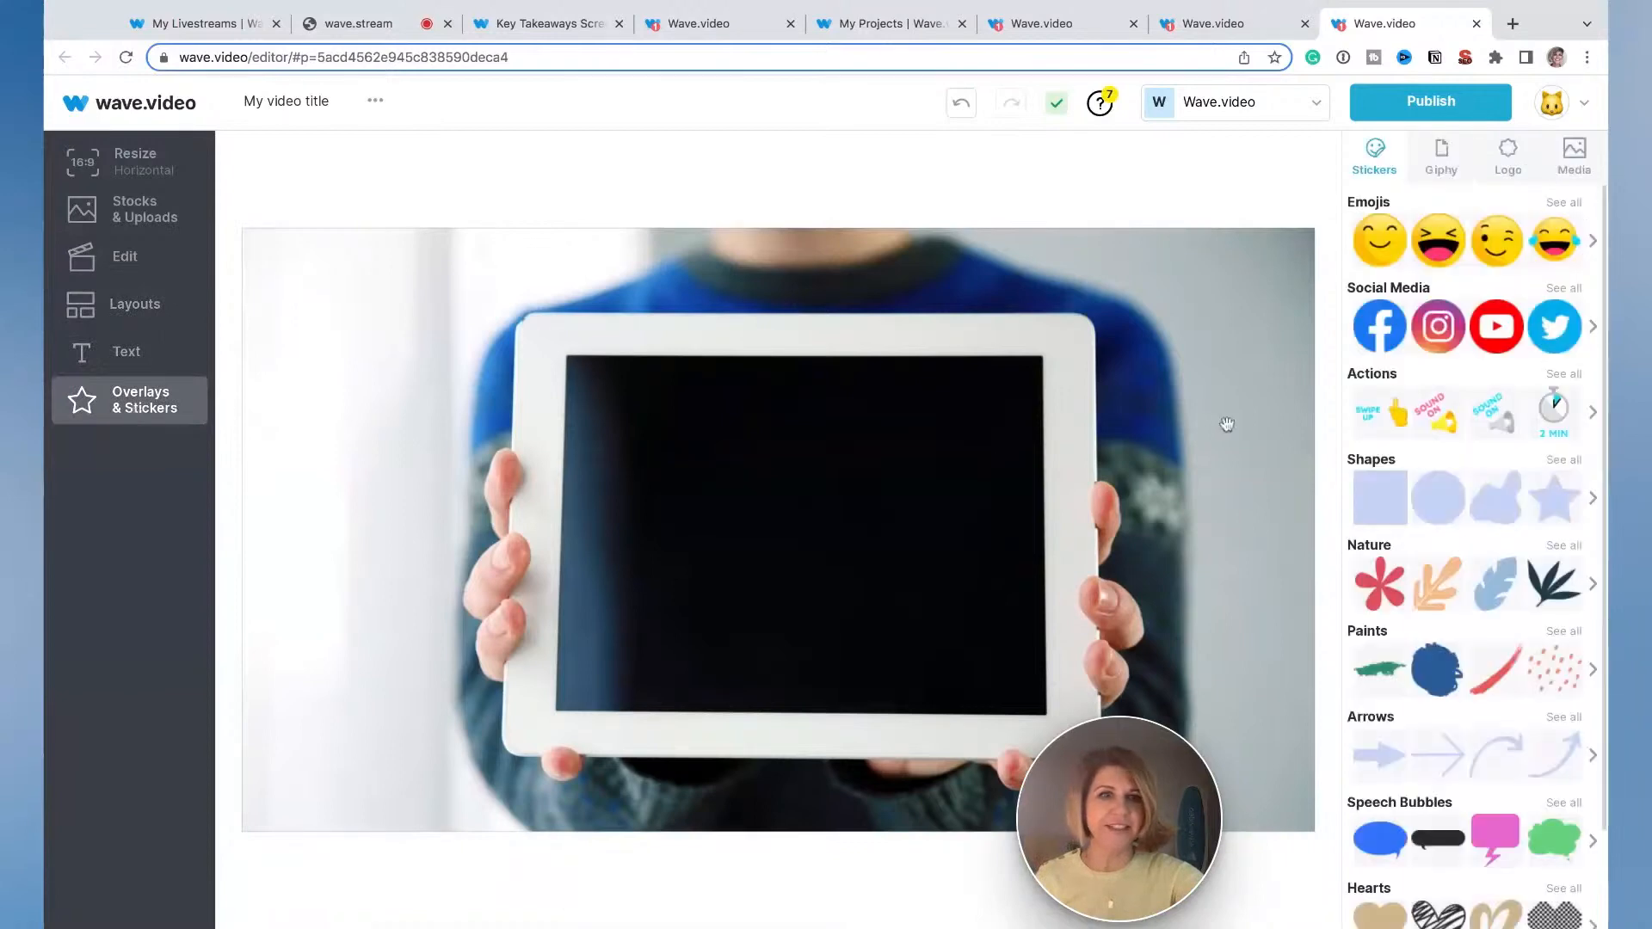
click(1381, 496)
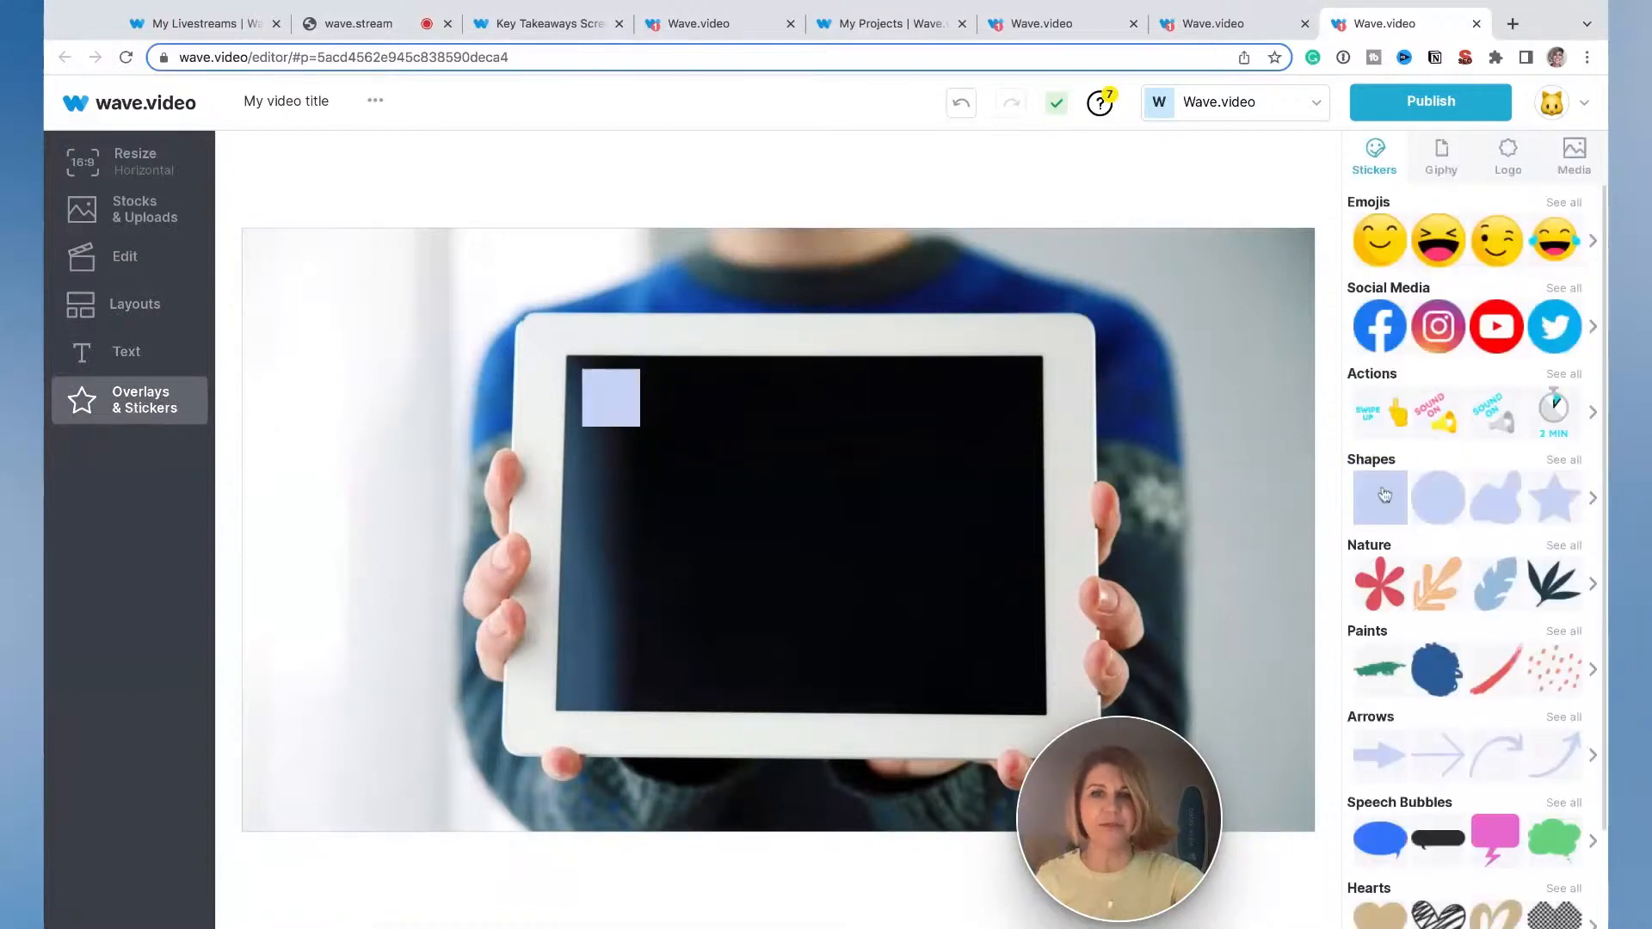
click(1153, 292)
mouse_move(1173, 309)
mouse_down()
mouse_move(1063, 309)
mouse_move(1181, 388)
mouse_move(1178, 311)
mouse_move(1157, 312)
mouse_move(1178, 324)
mouse_up()
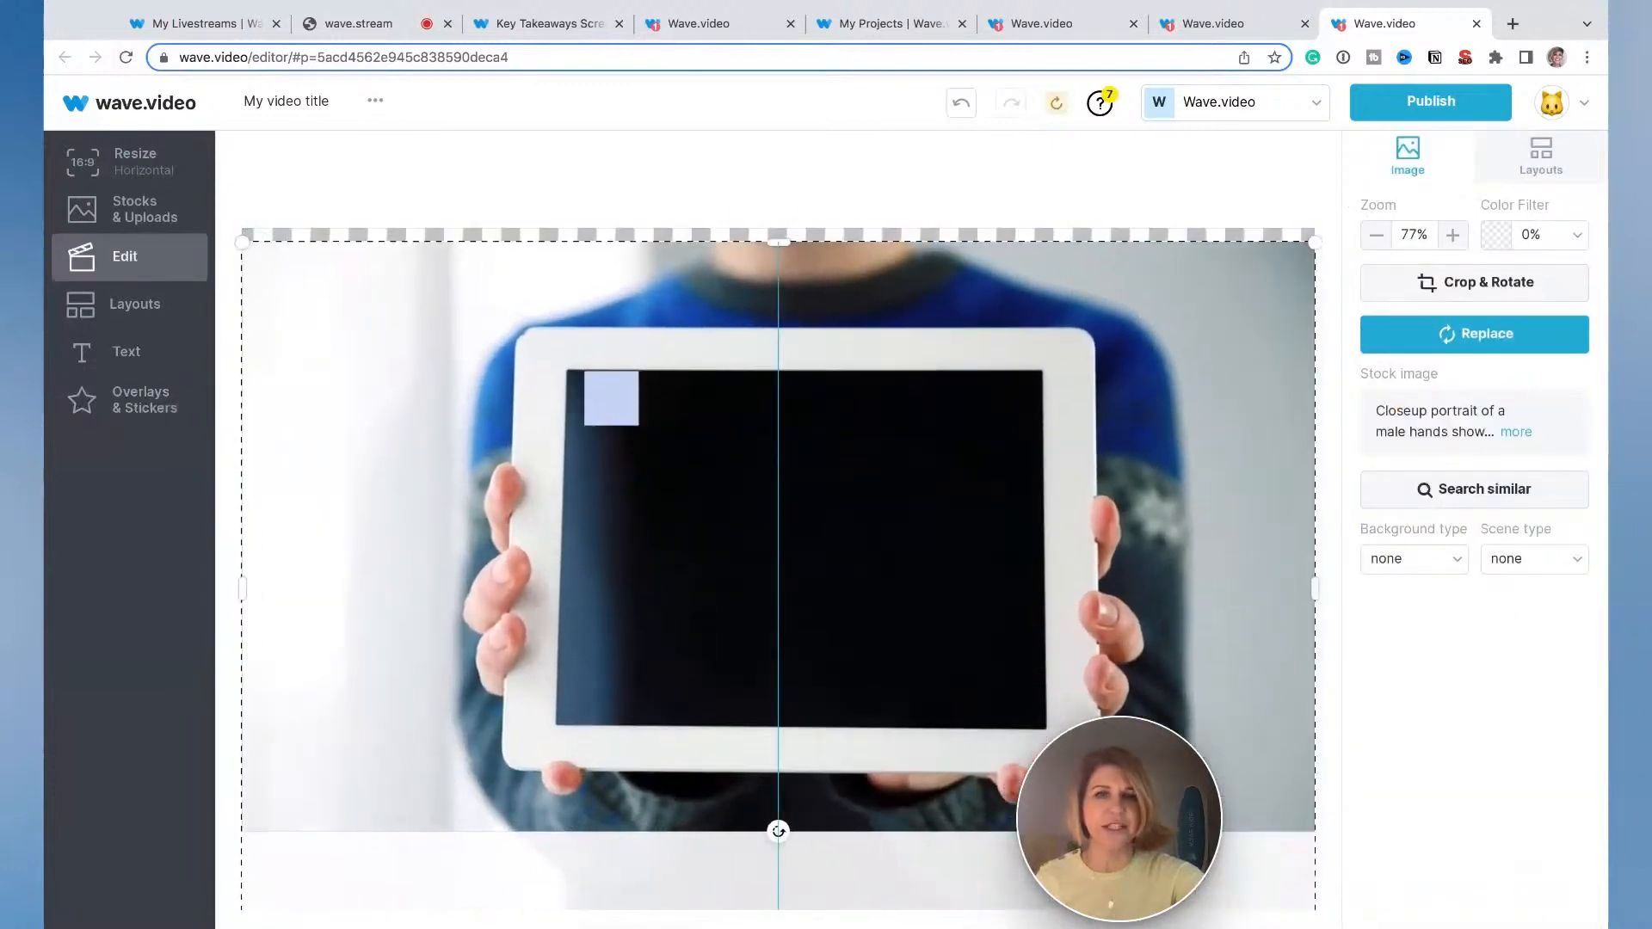
drag(1162, 367, 1163, 367)
click(1452, 237)
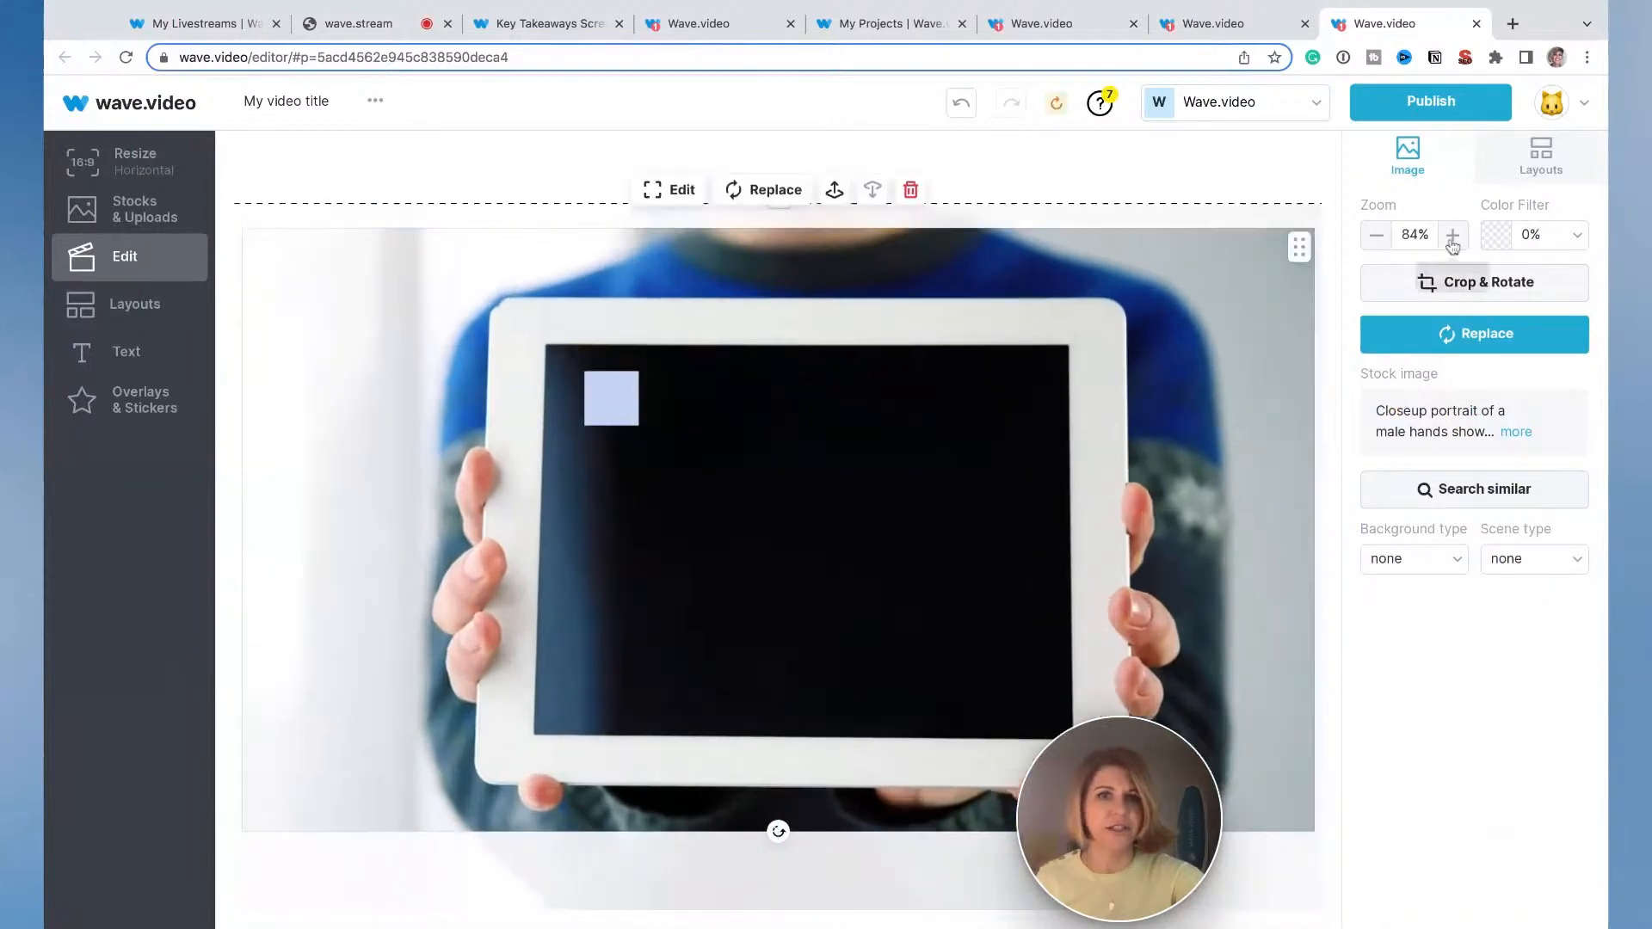
click(1452, 237)
mouse_move(915, 619)
mouse_down()
mouse_move(905, 607)
mouse_move(915, 619)
mouse_up()
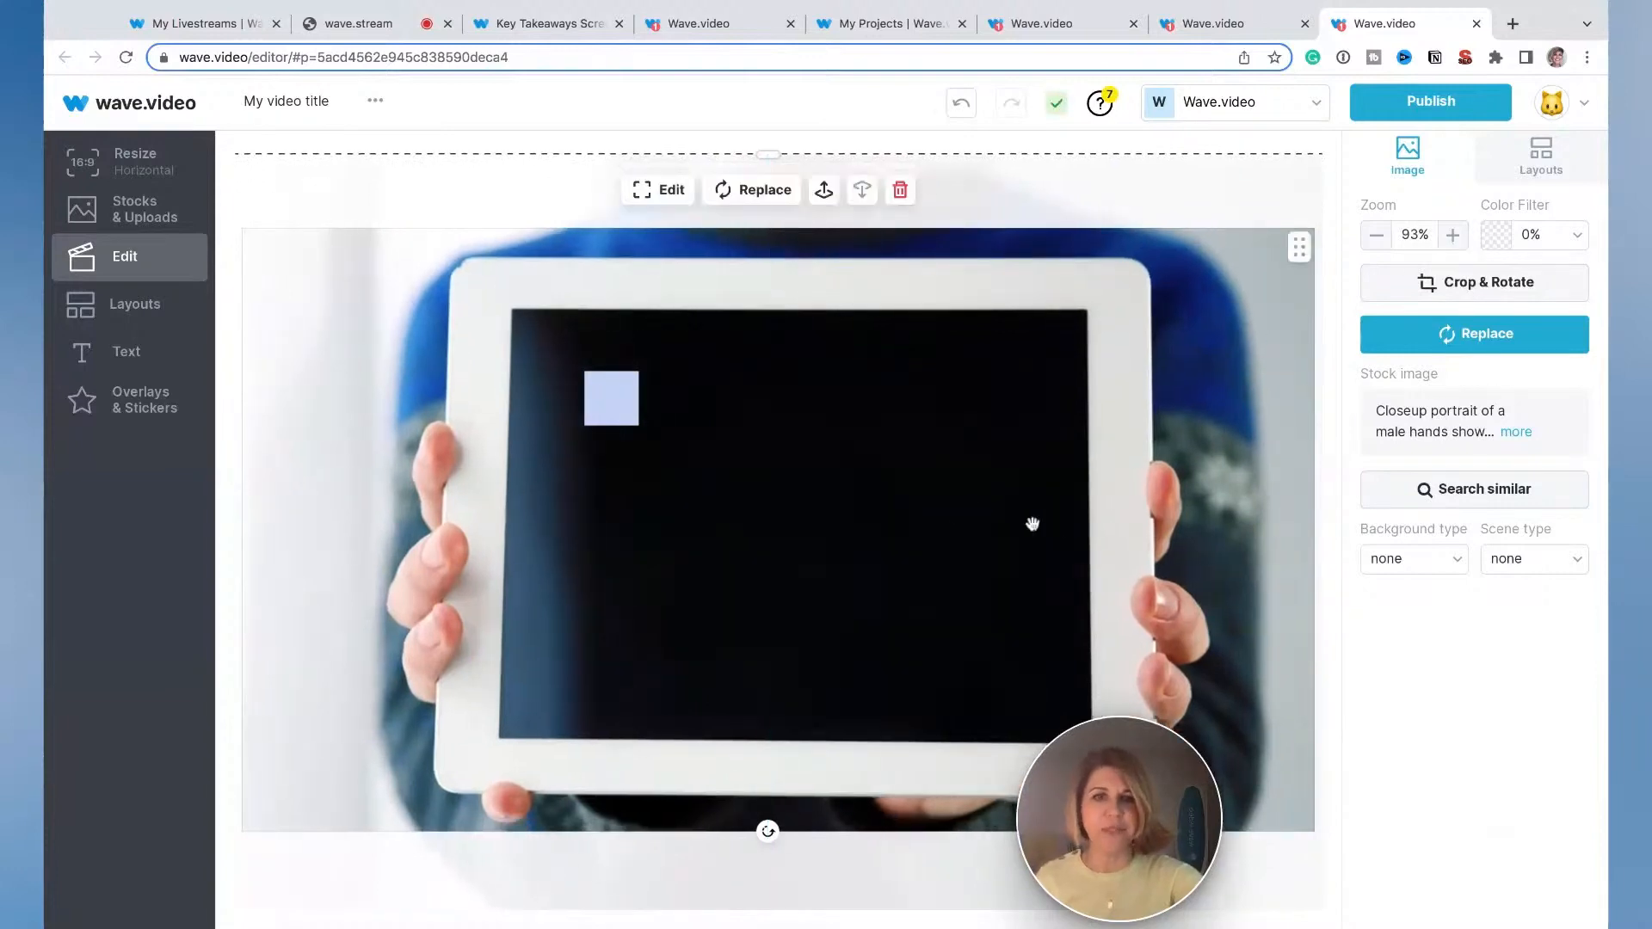
Step: Move and stretch the square shape into a rectangle that covers the tablet's entire black screen
click(621, 410)
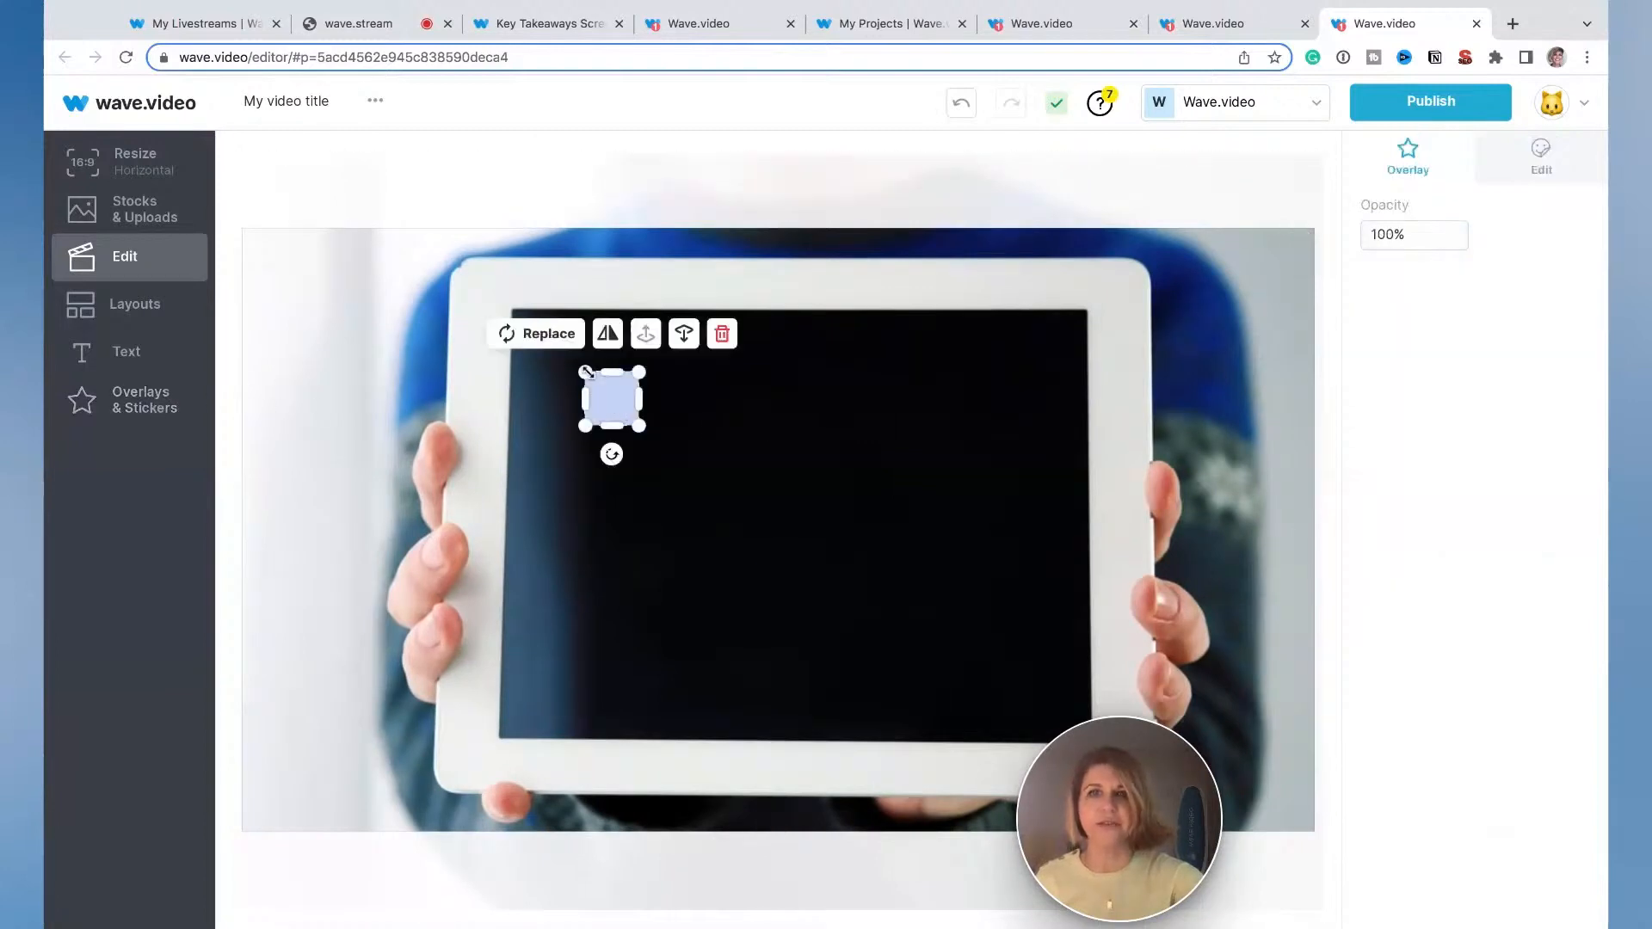
drag(585, 371, 531, 350)
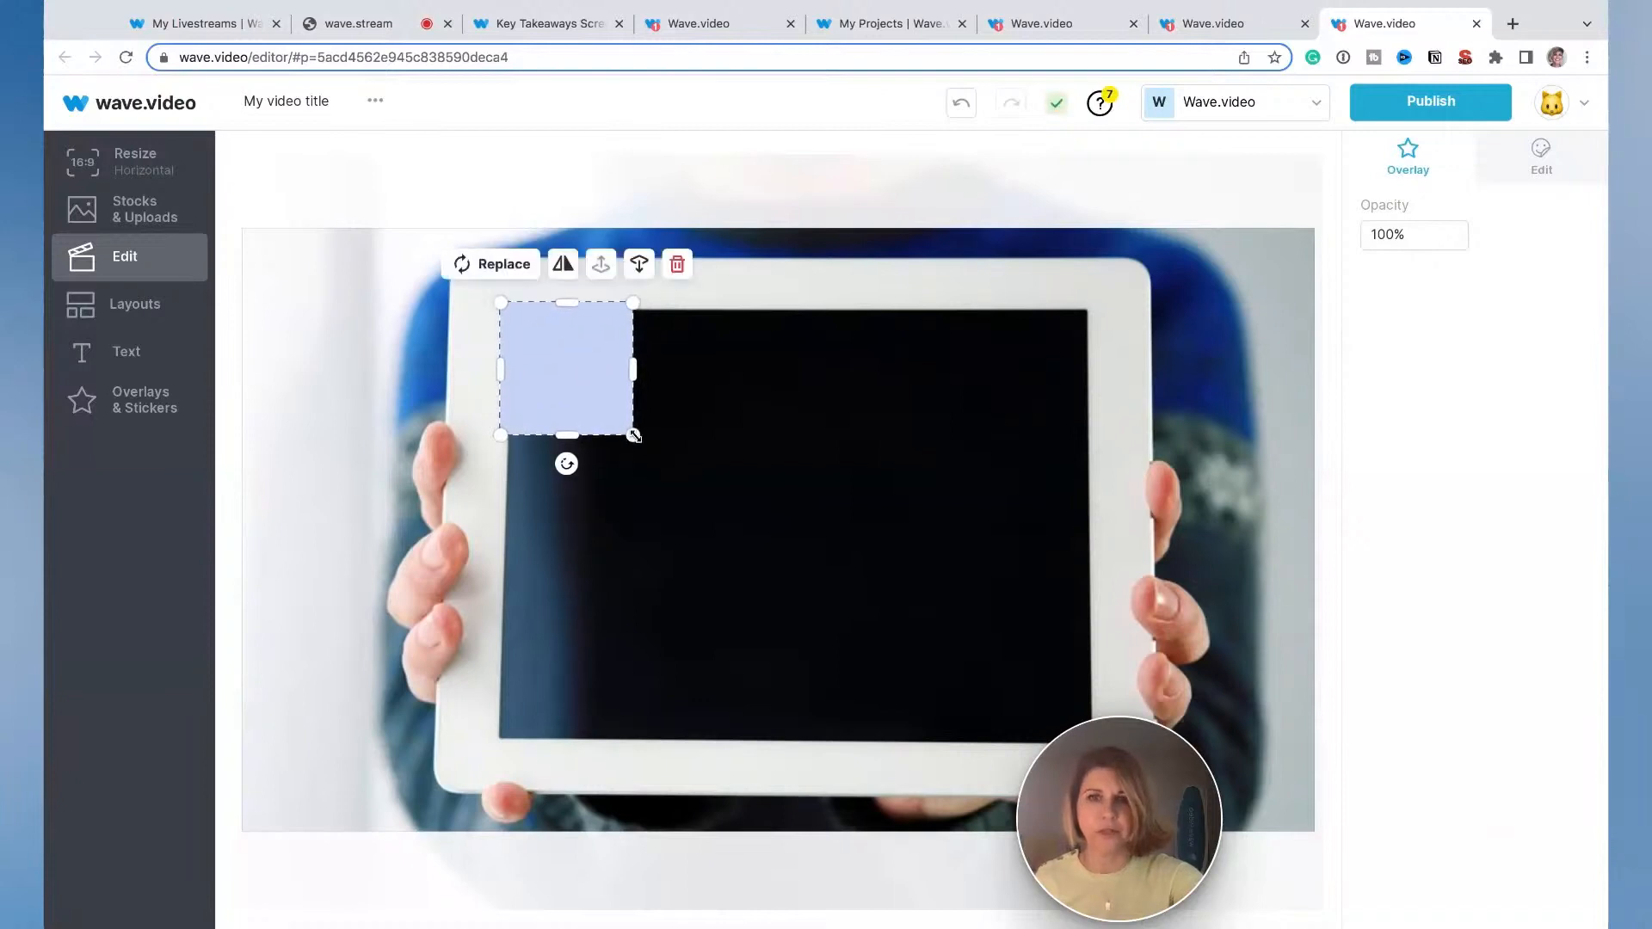
drag(634, 436, 948, 750)
drag(949, 528, 1099, 534)
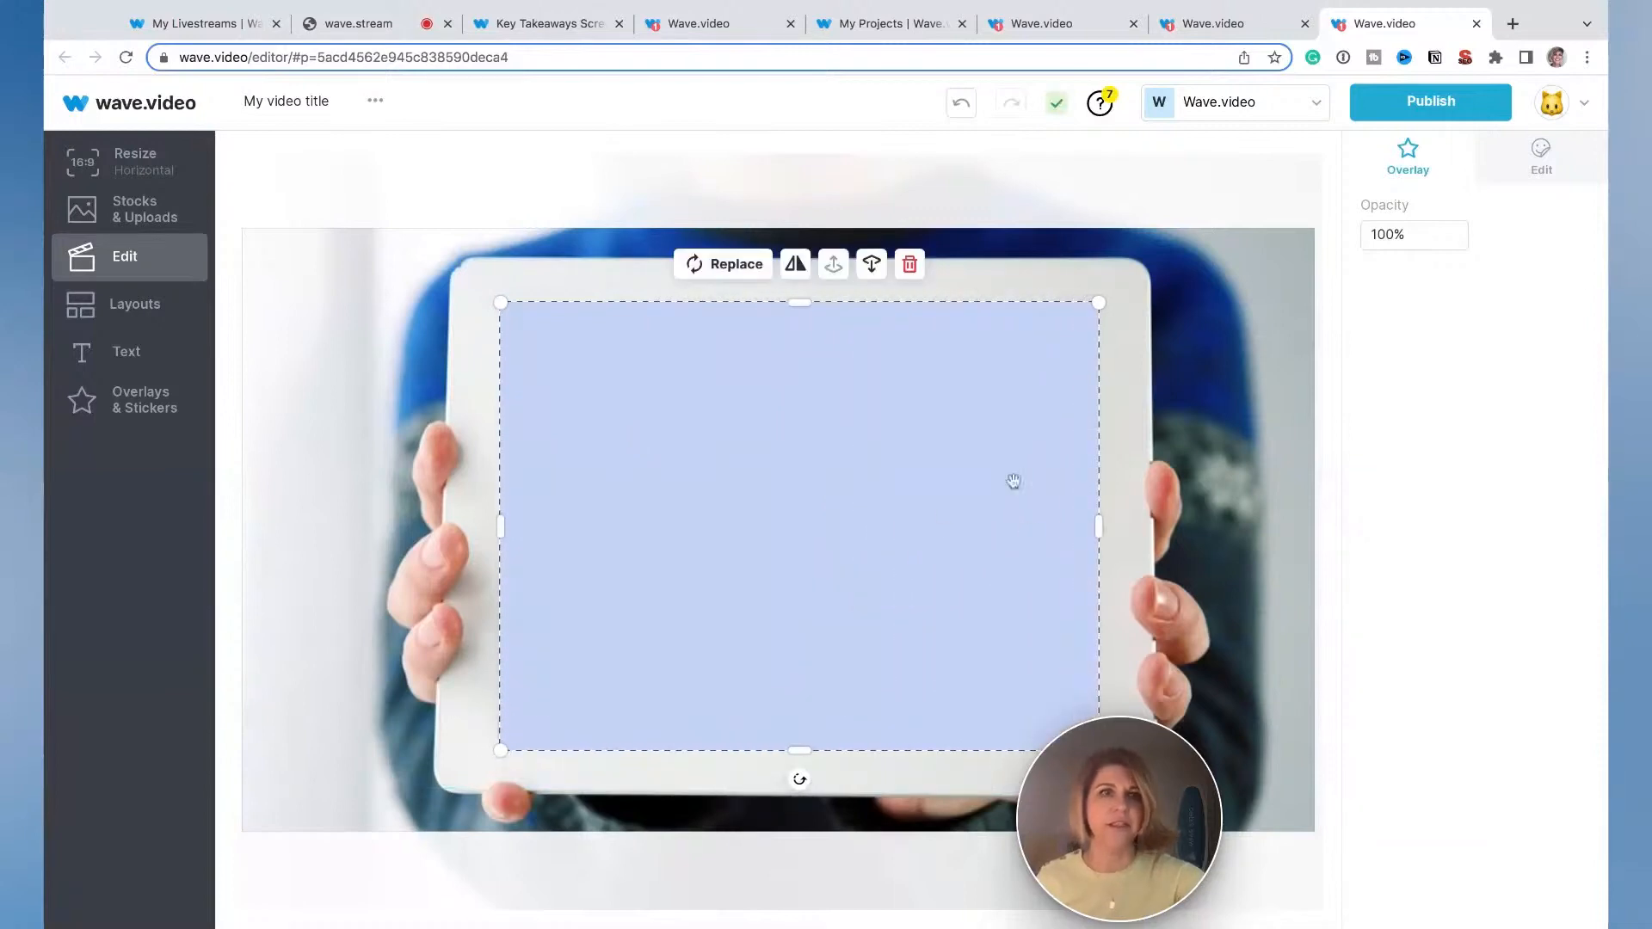
Step: Set the rectangle's color to transparent so it cuts a see-through window in the tablet photo
click(1541, 156)
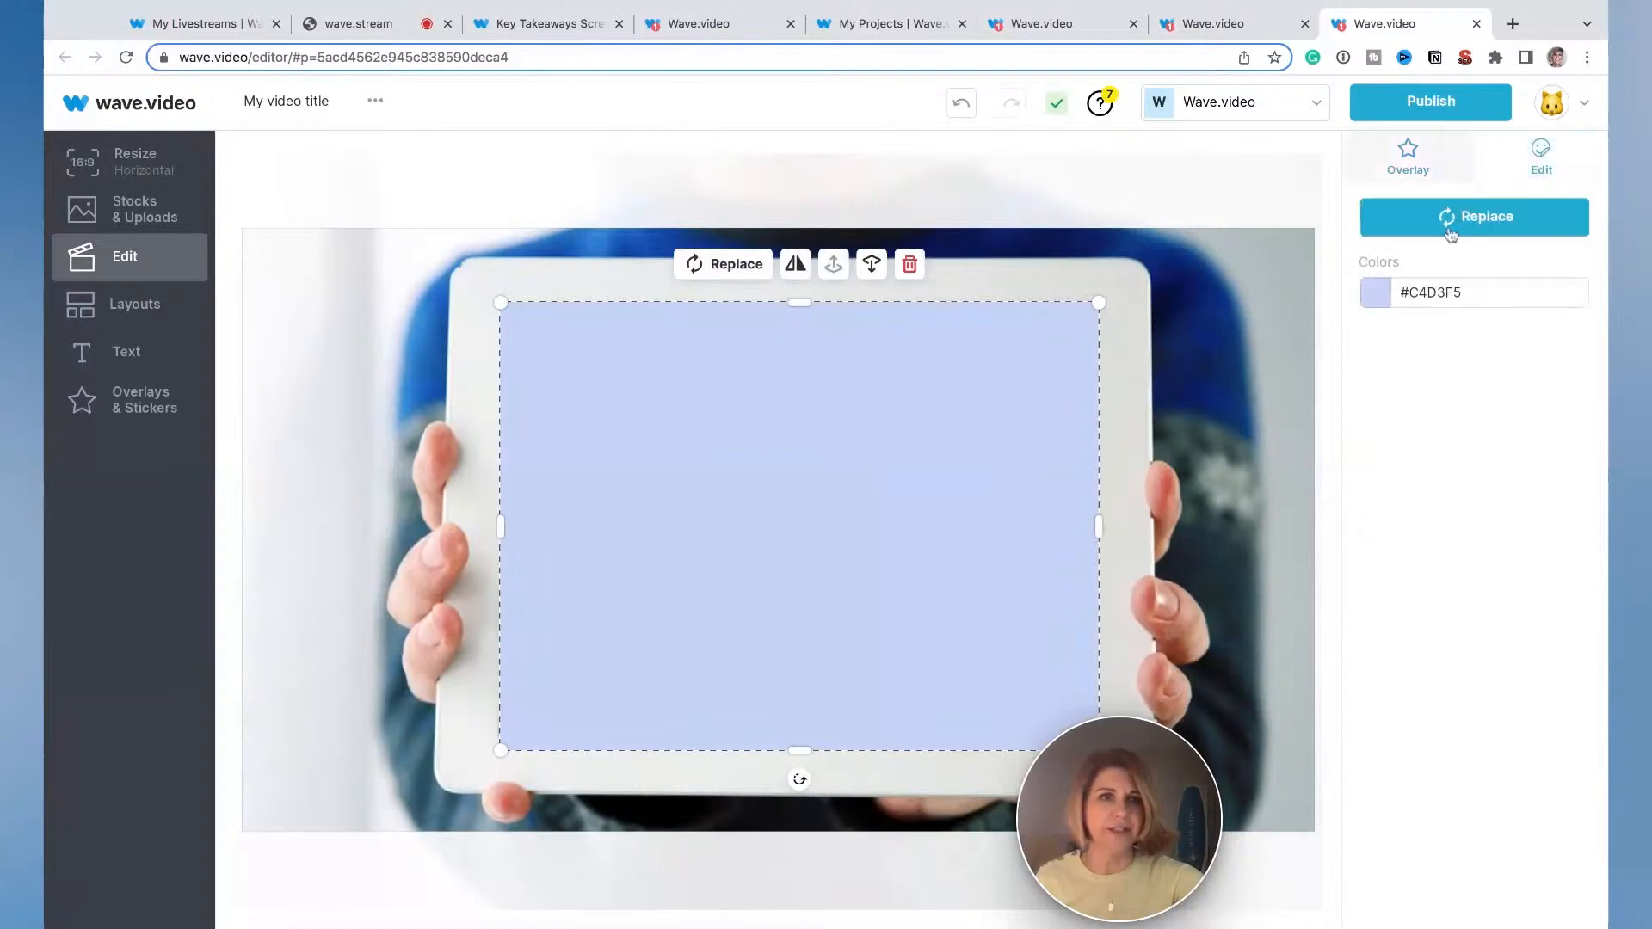
click(1379, 294)
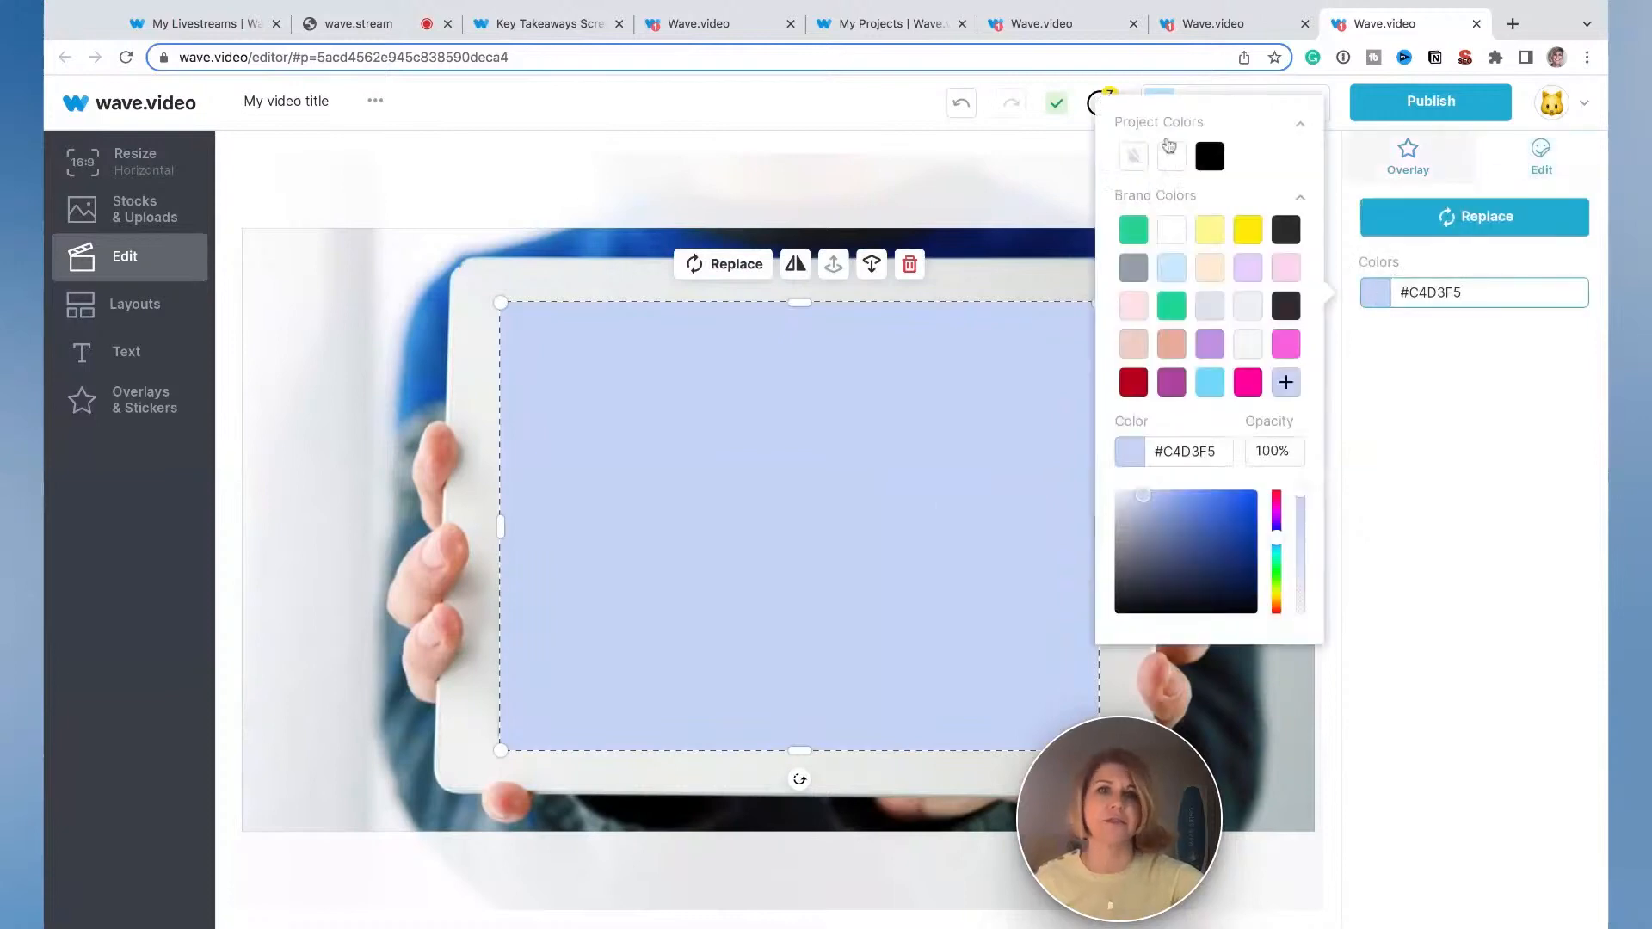
click(1134, 158)
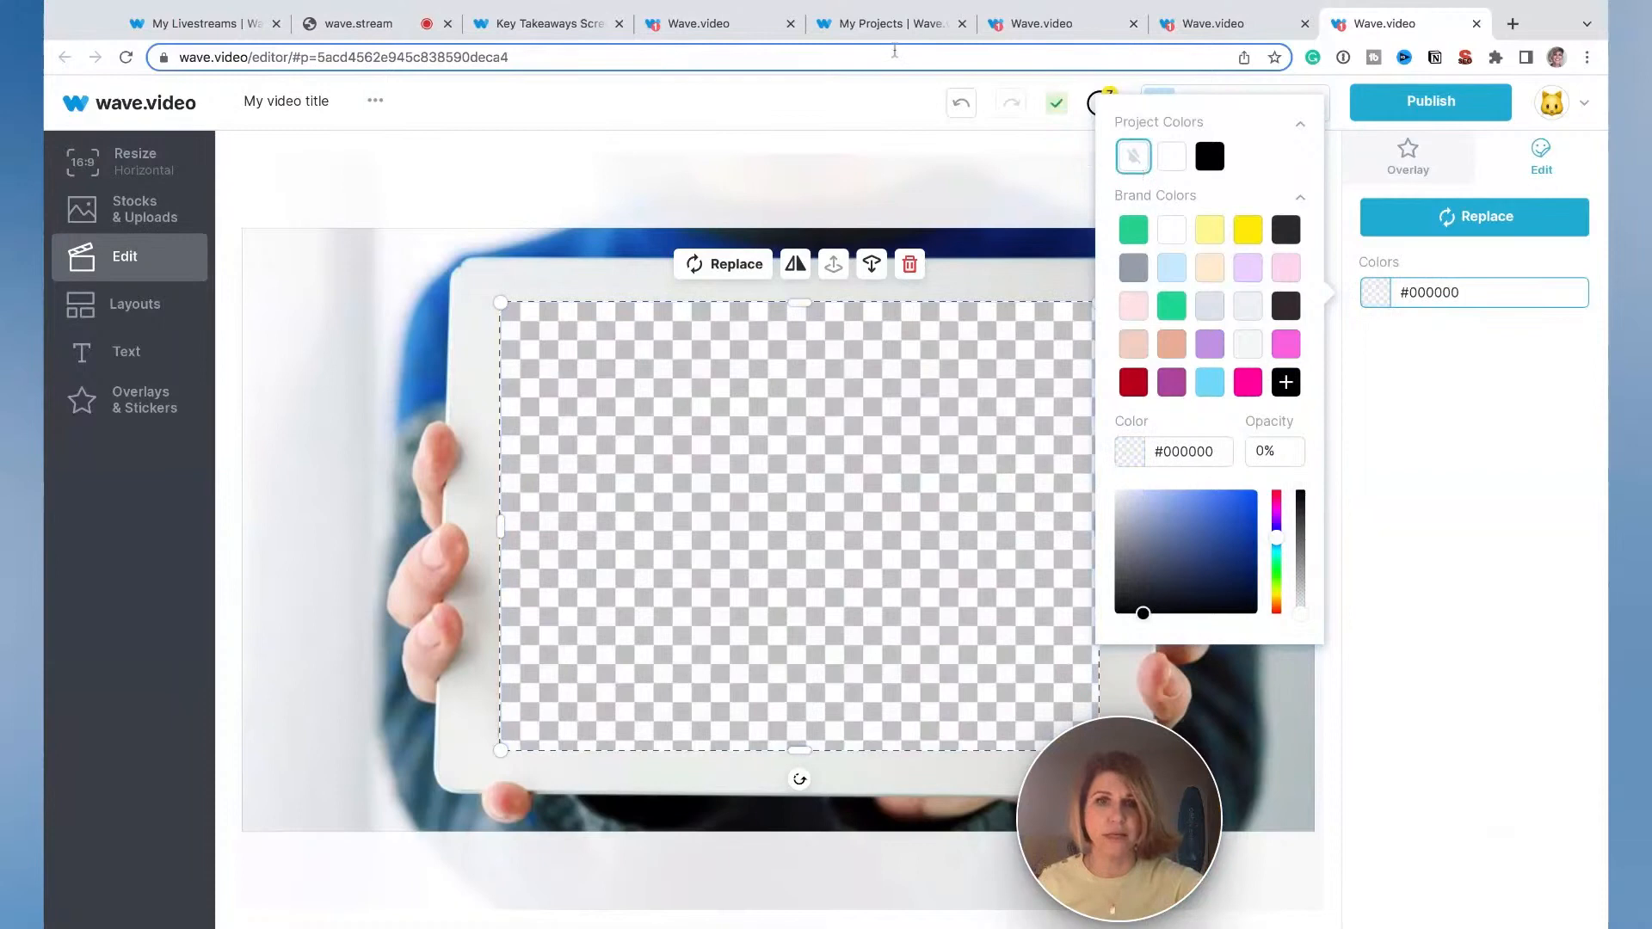
Step: Send the tablet image to the Live Streaming Studio as an overlay under the Wave.video brand
click(877, 208)
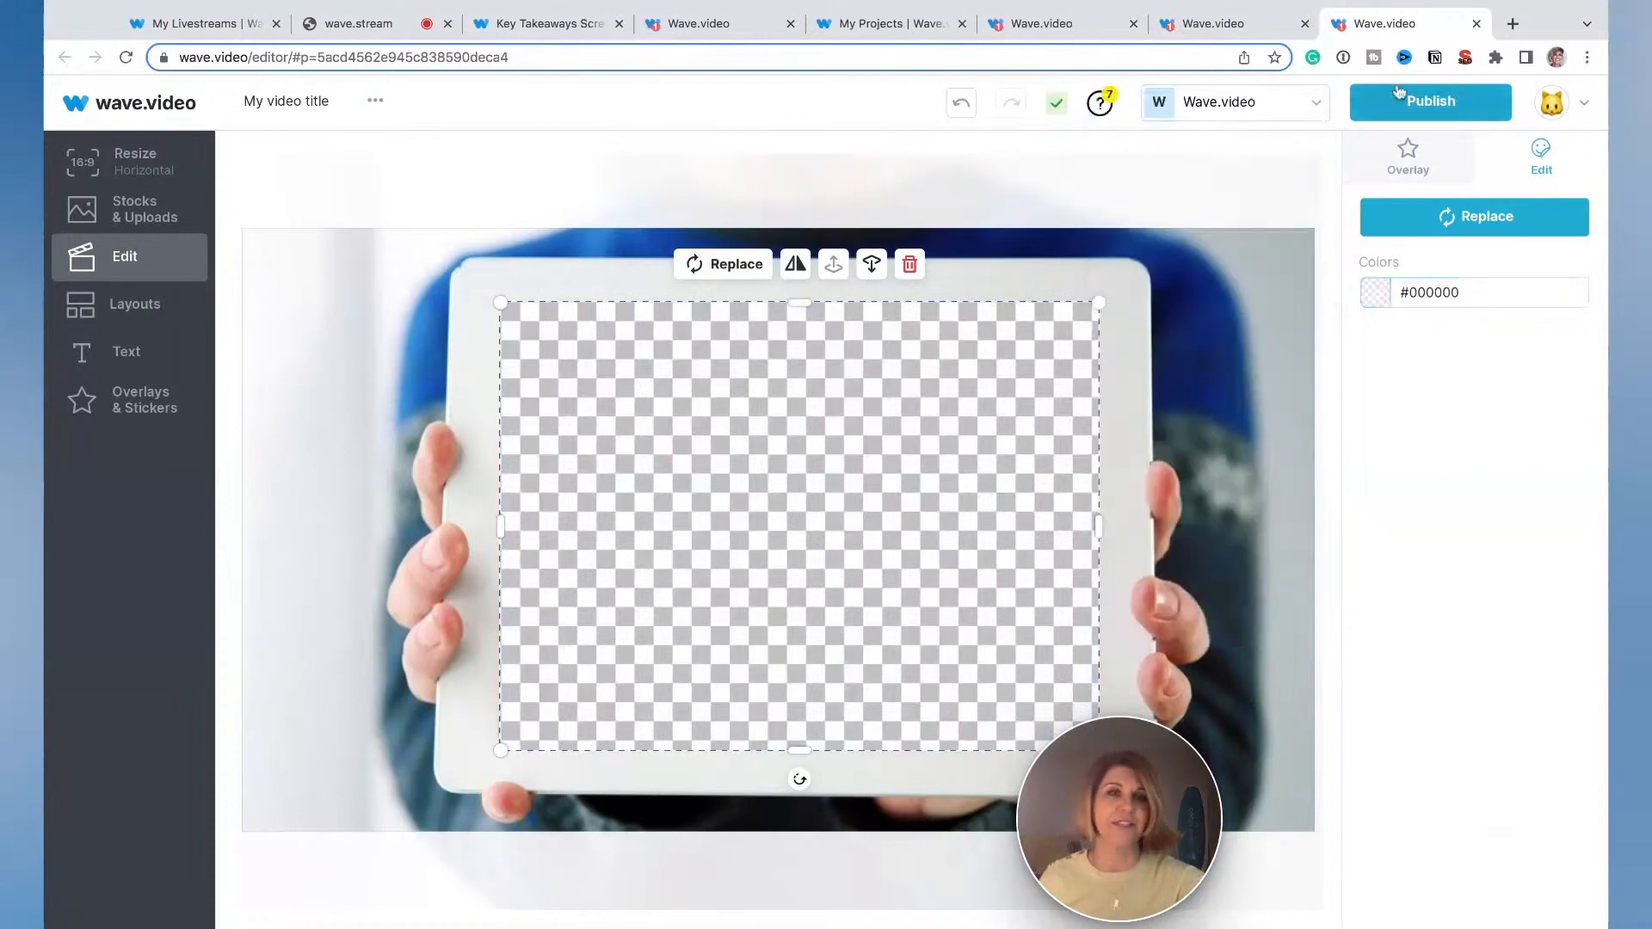
click(1432, 106)
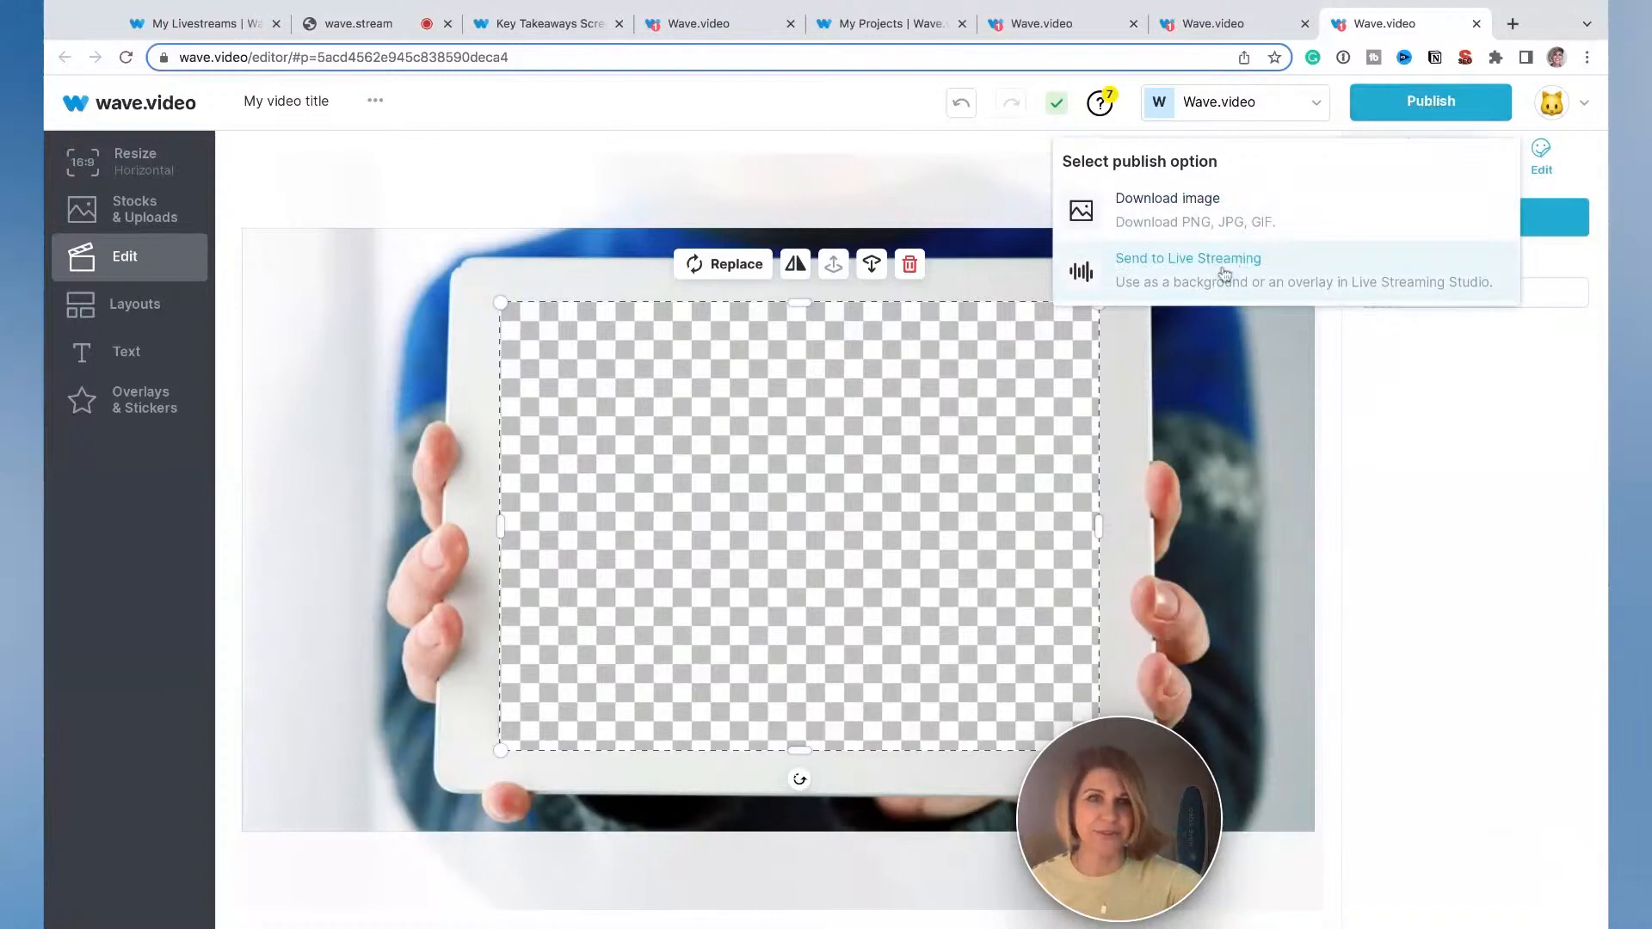
click(1224, 274)
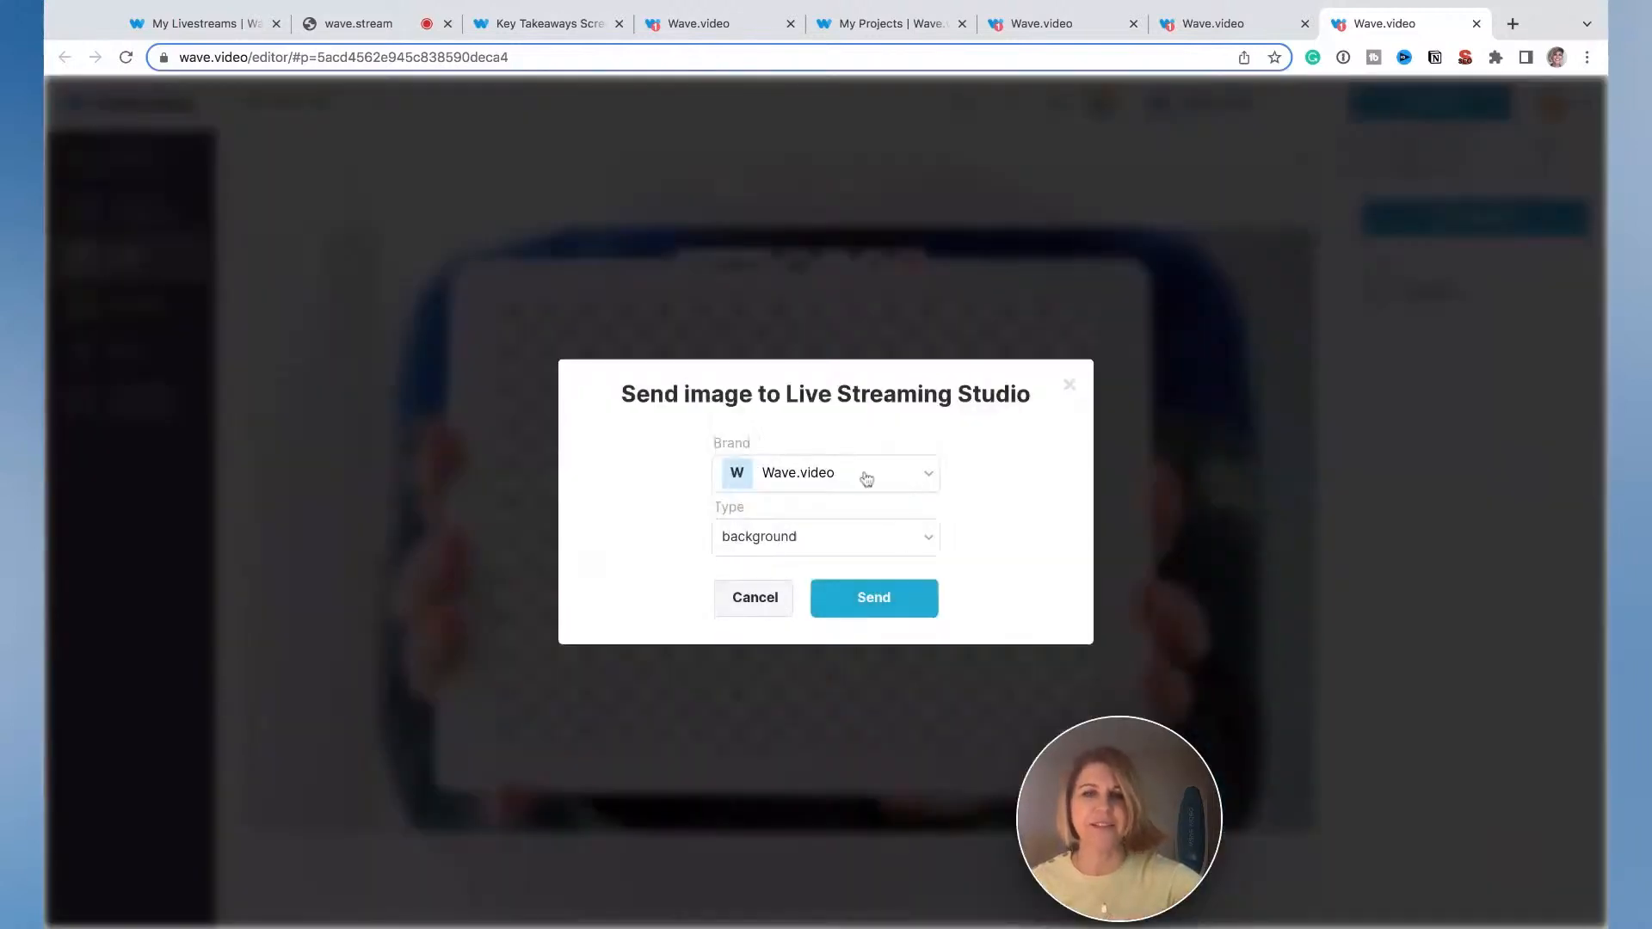
click(929, 540)
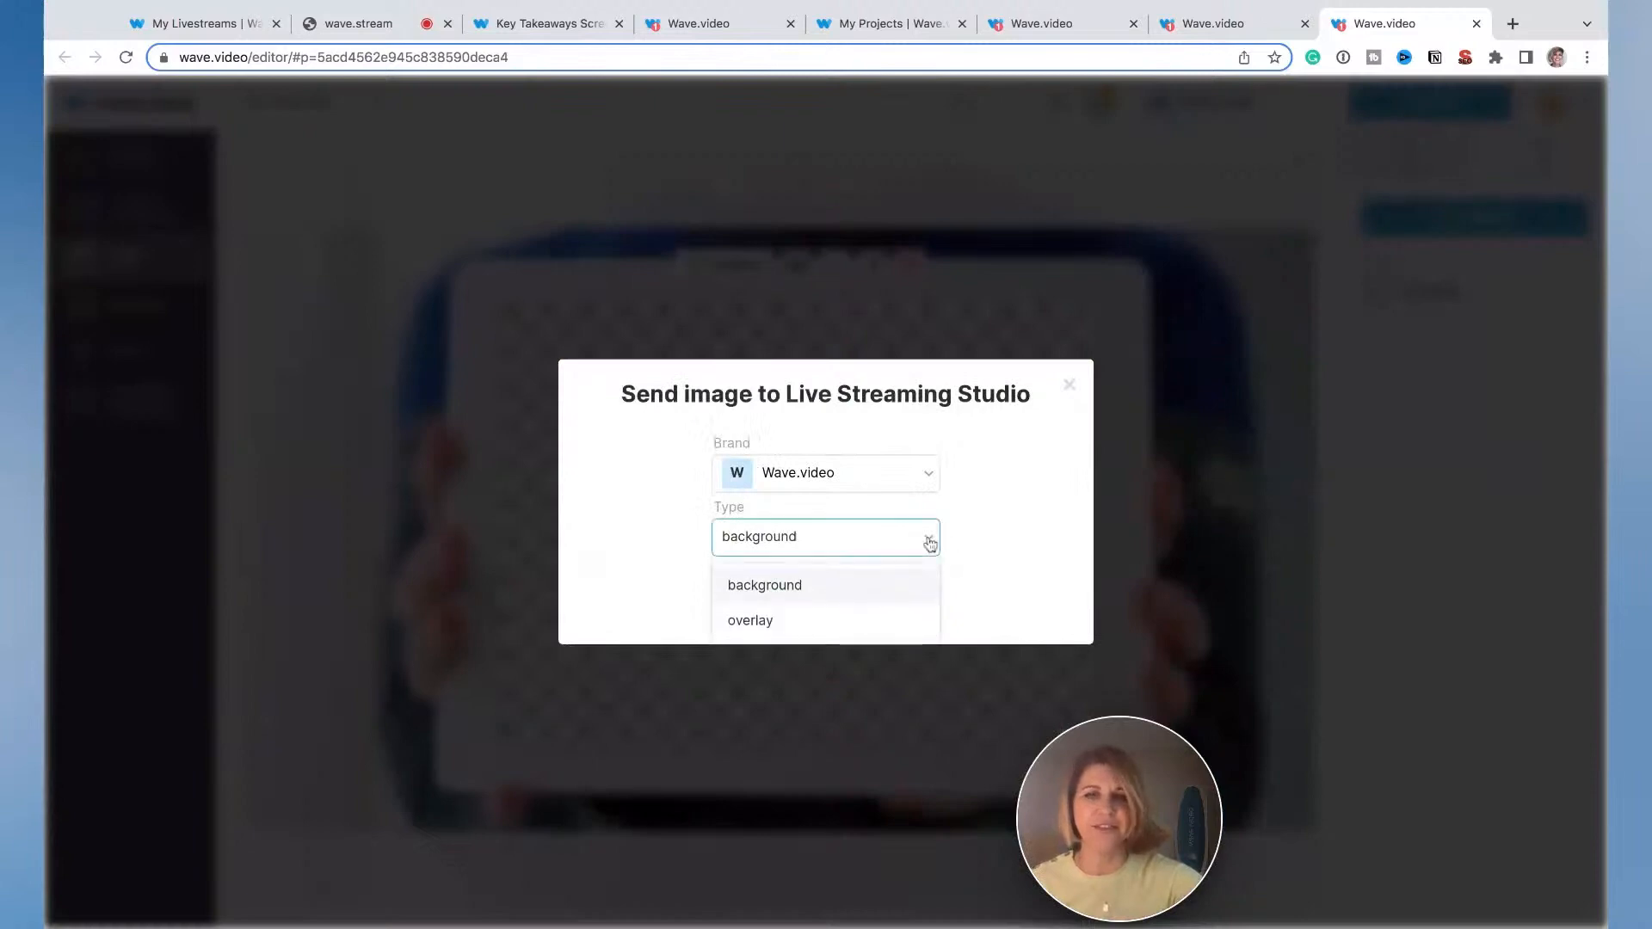
click(757, 620)
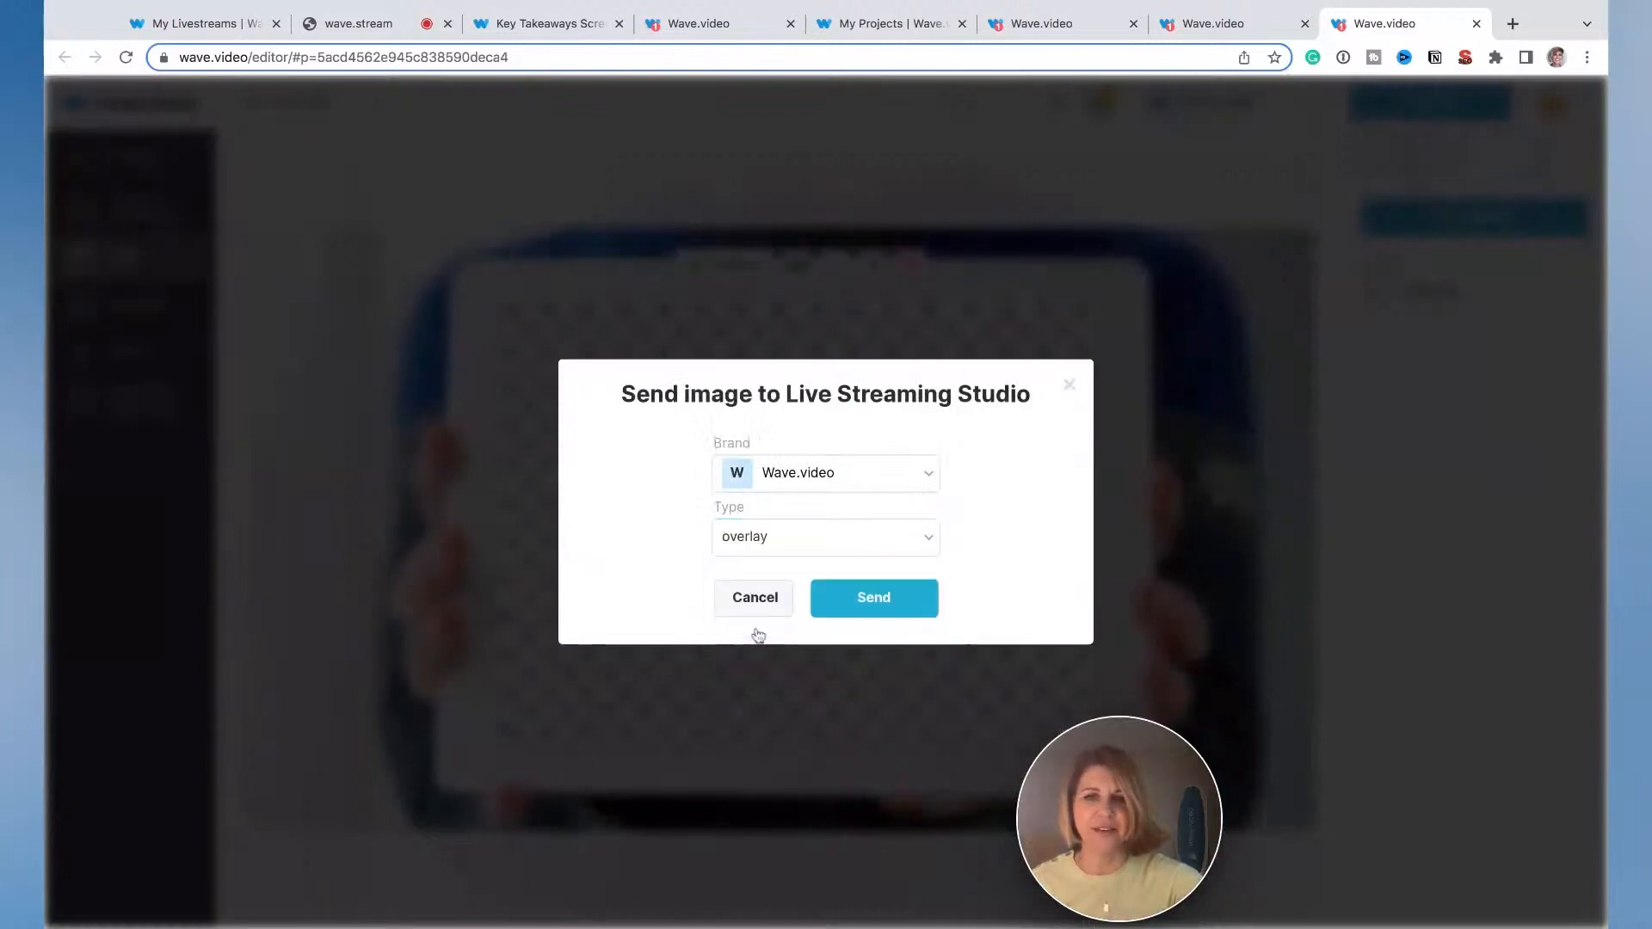
click(855, 611)
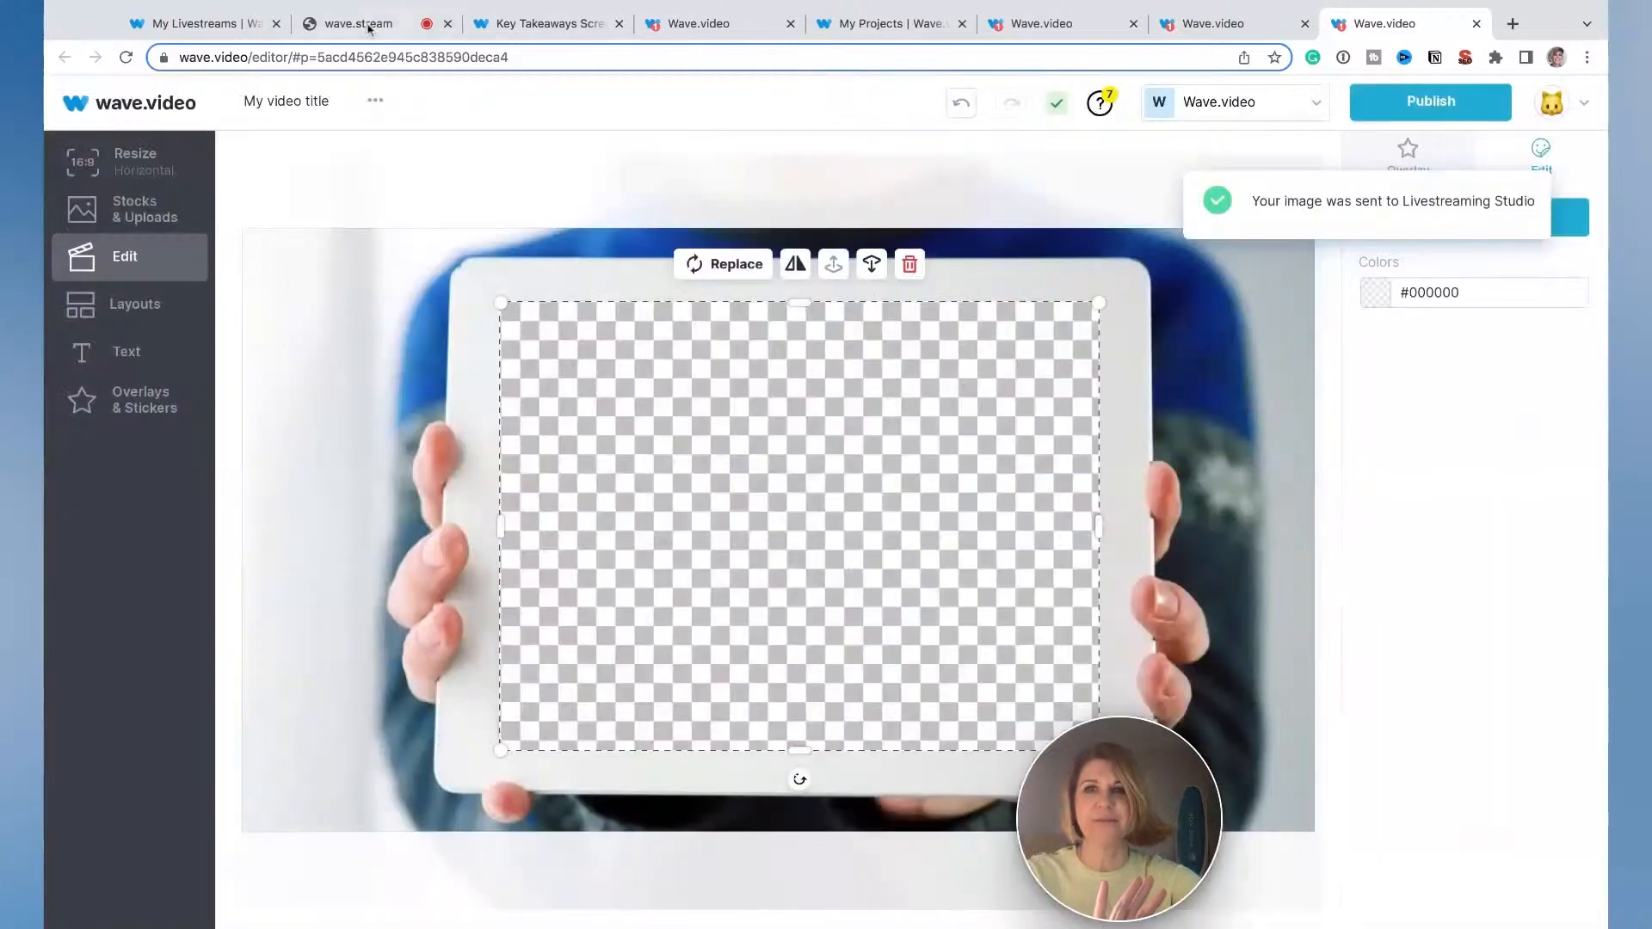
Step: Switch to the live studio, apply the tablet overlay to the Animated overlay scene, and fit the host's camera inside the tablet window
click(366, 26)
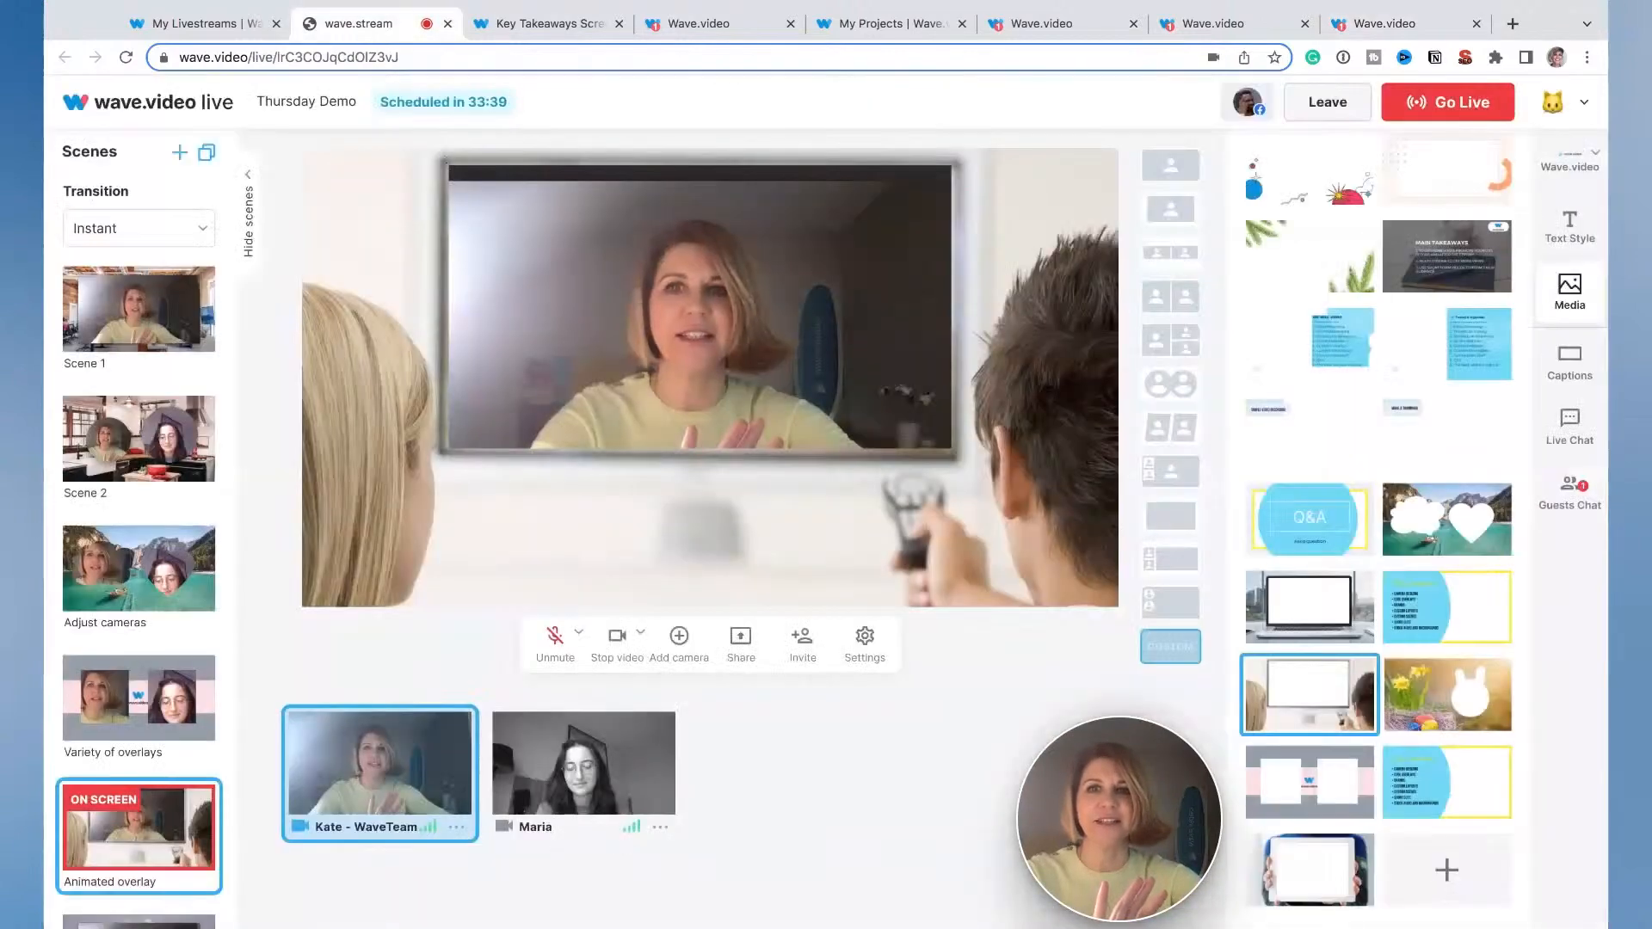
click(1314, 881)
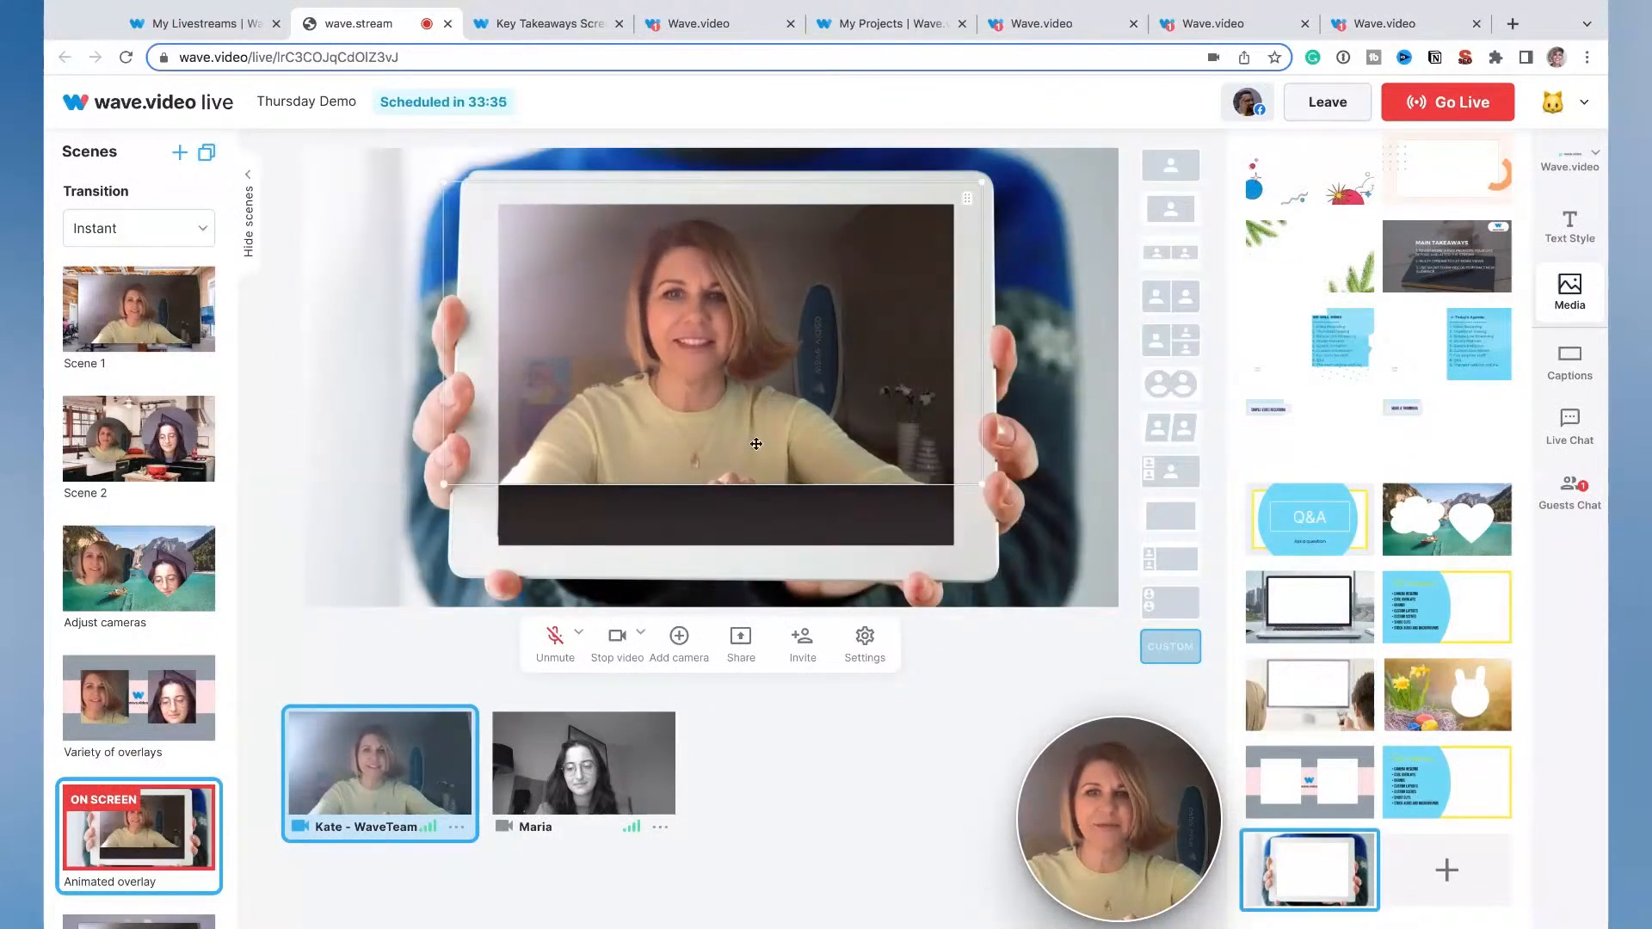
click(1170, 222)
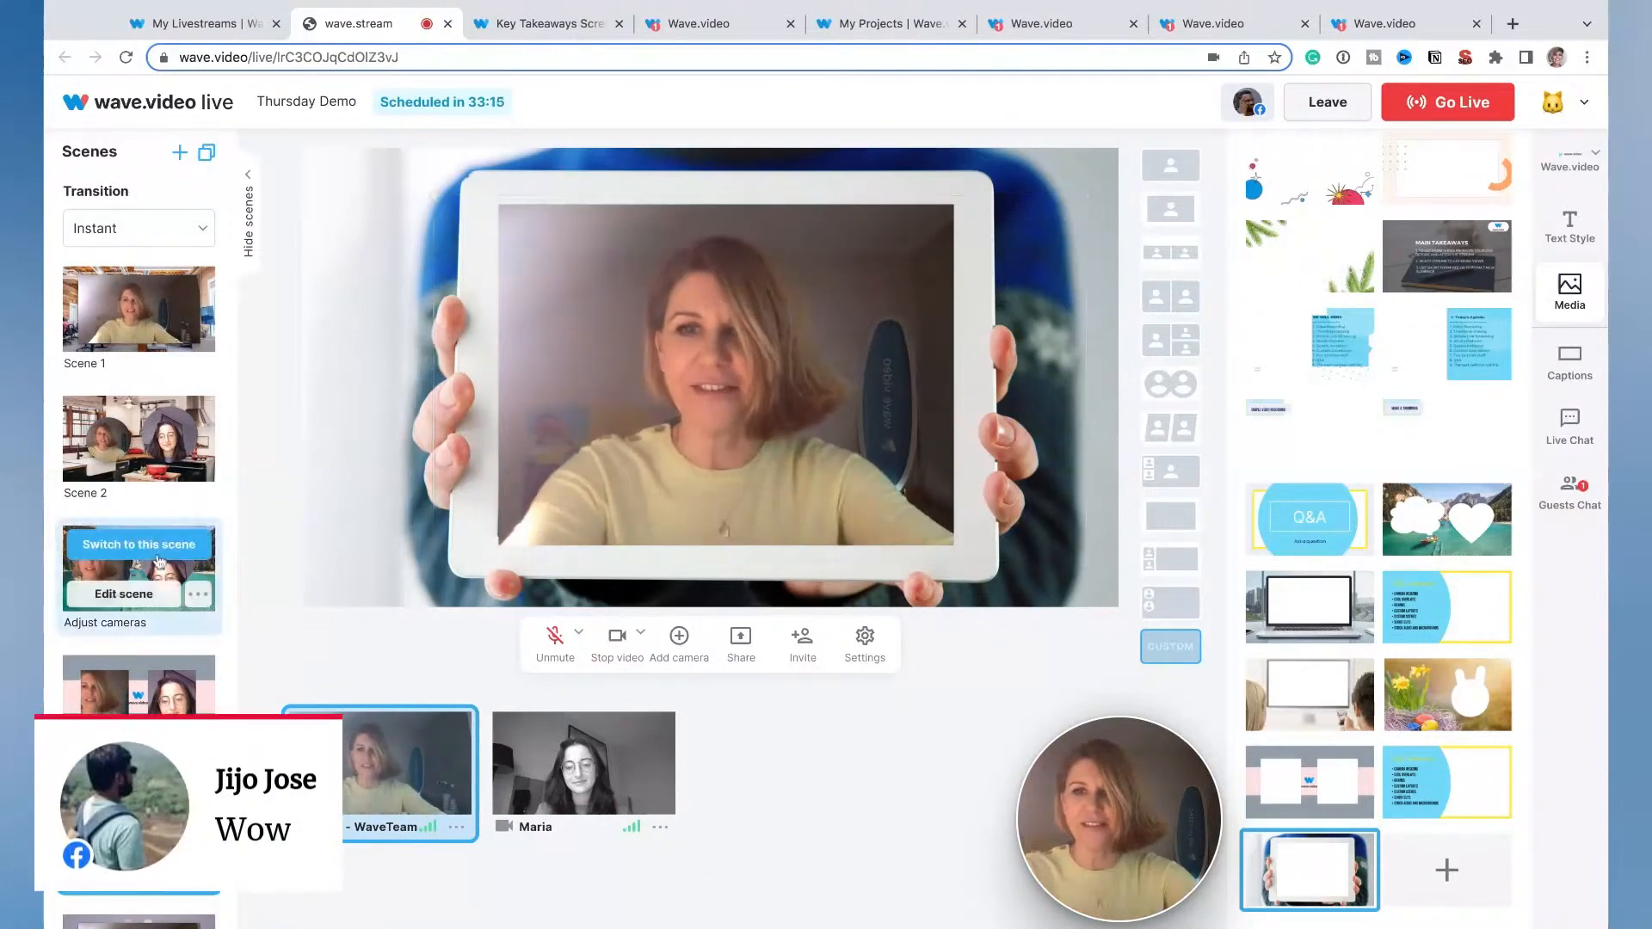
Step: Switch the stream to the Framed overlay scene
scroll(159, 562, down, 2)
mouse_move(159, 562)
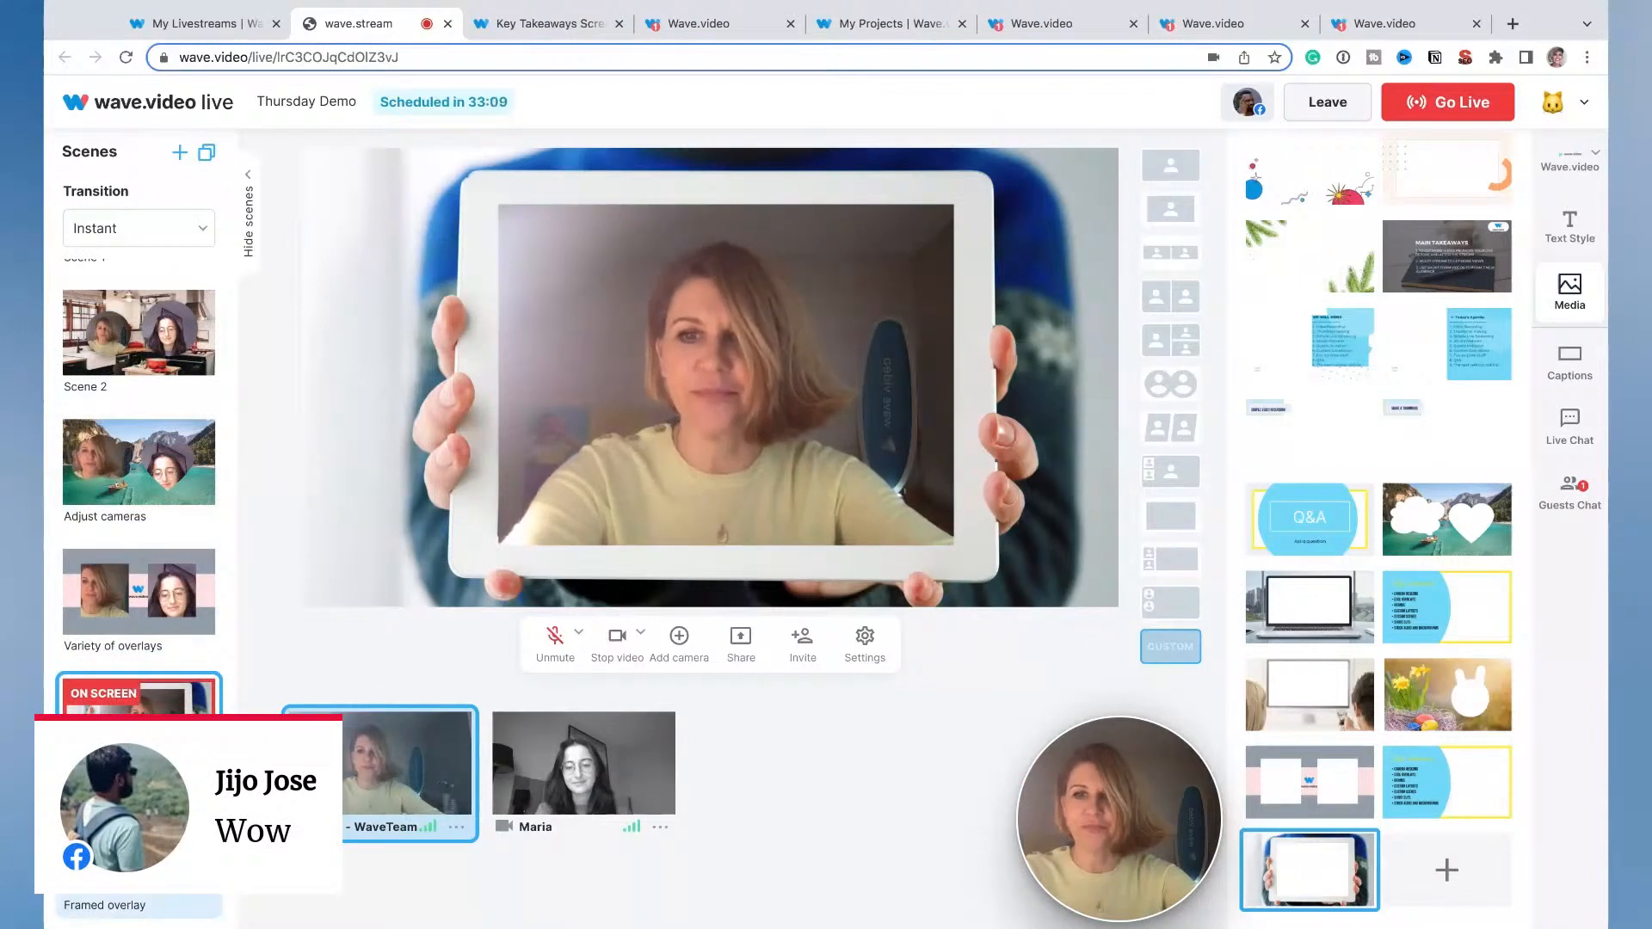
click(140, 838)
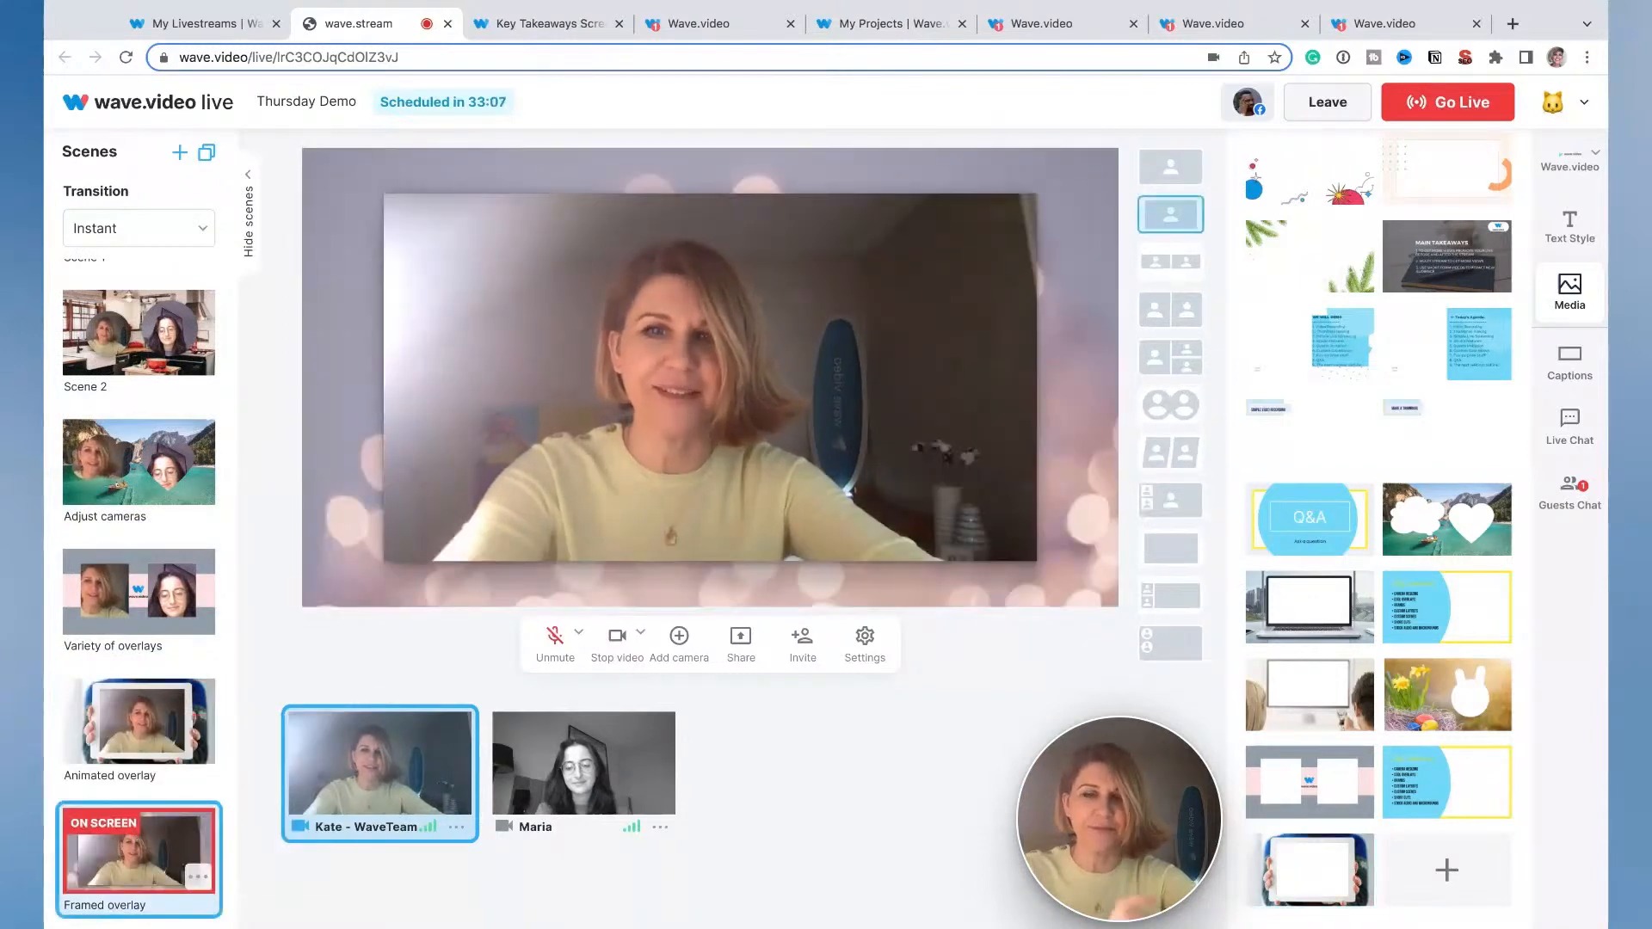
mouse_move(138, 722)
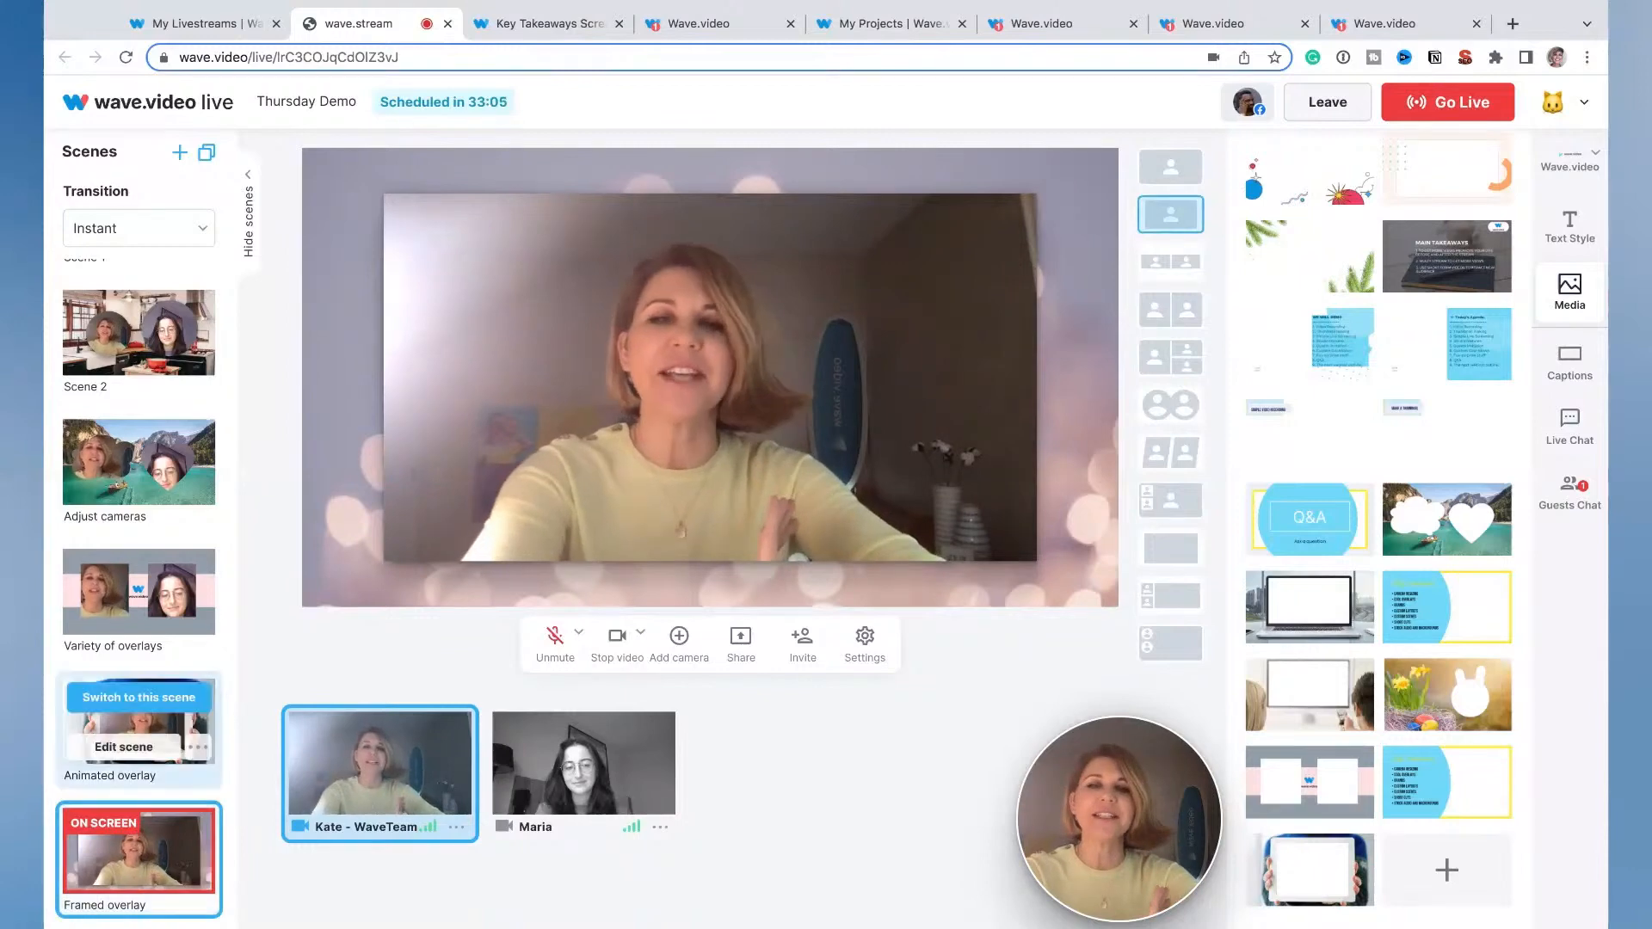
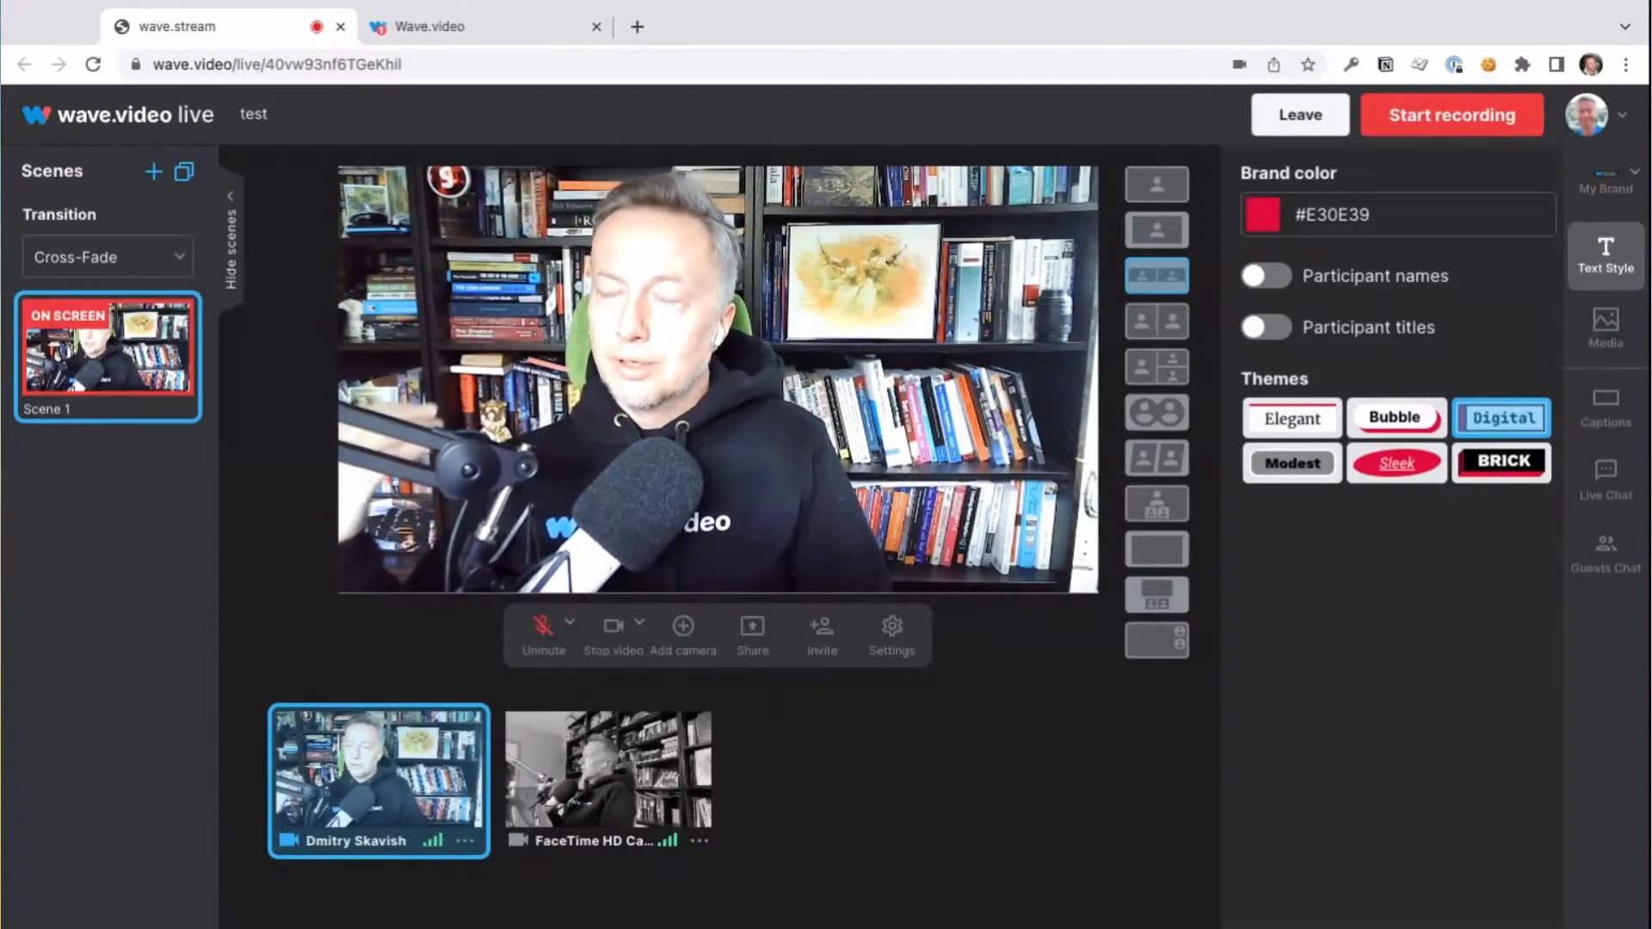
Step: Show the FaceTime camera on stream in Scene 1 and apply the blue overlay with two smaller, separate camera frames
click(1603, 336)
scroll(1359, 733, down, 5)
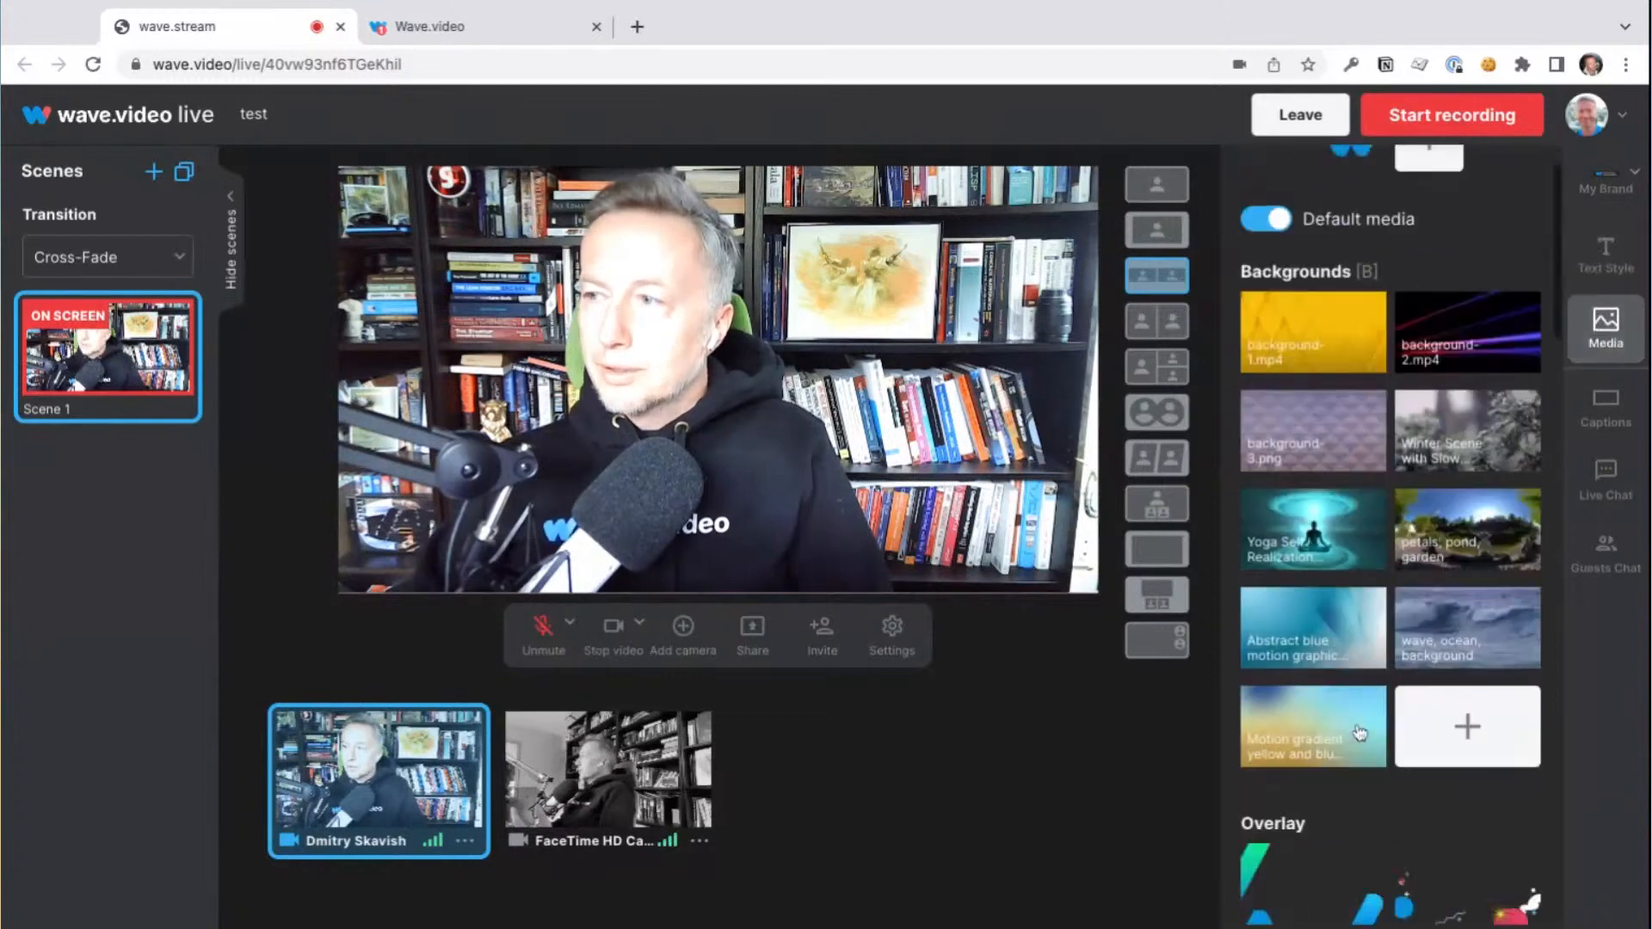
scroll(1359, 733, down, 10)
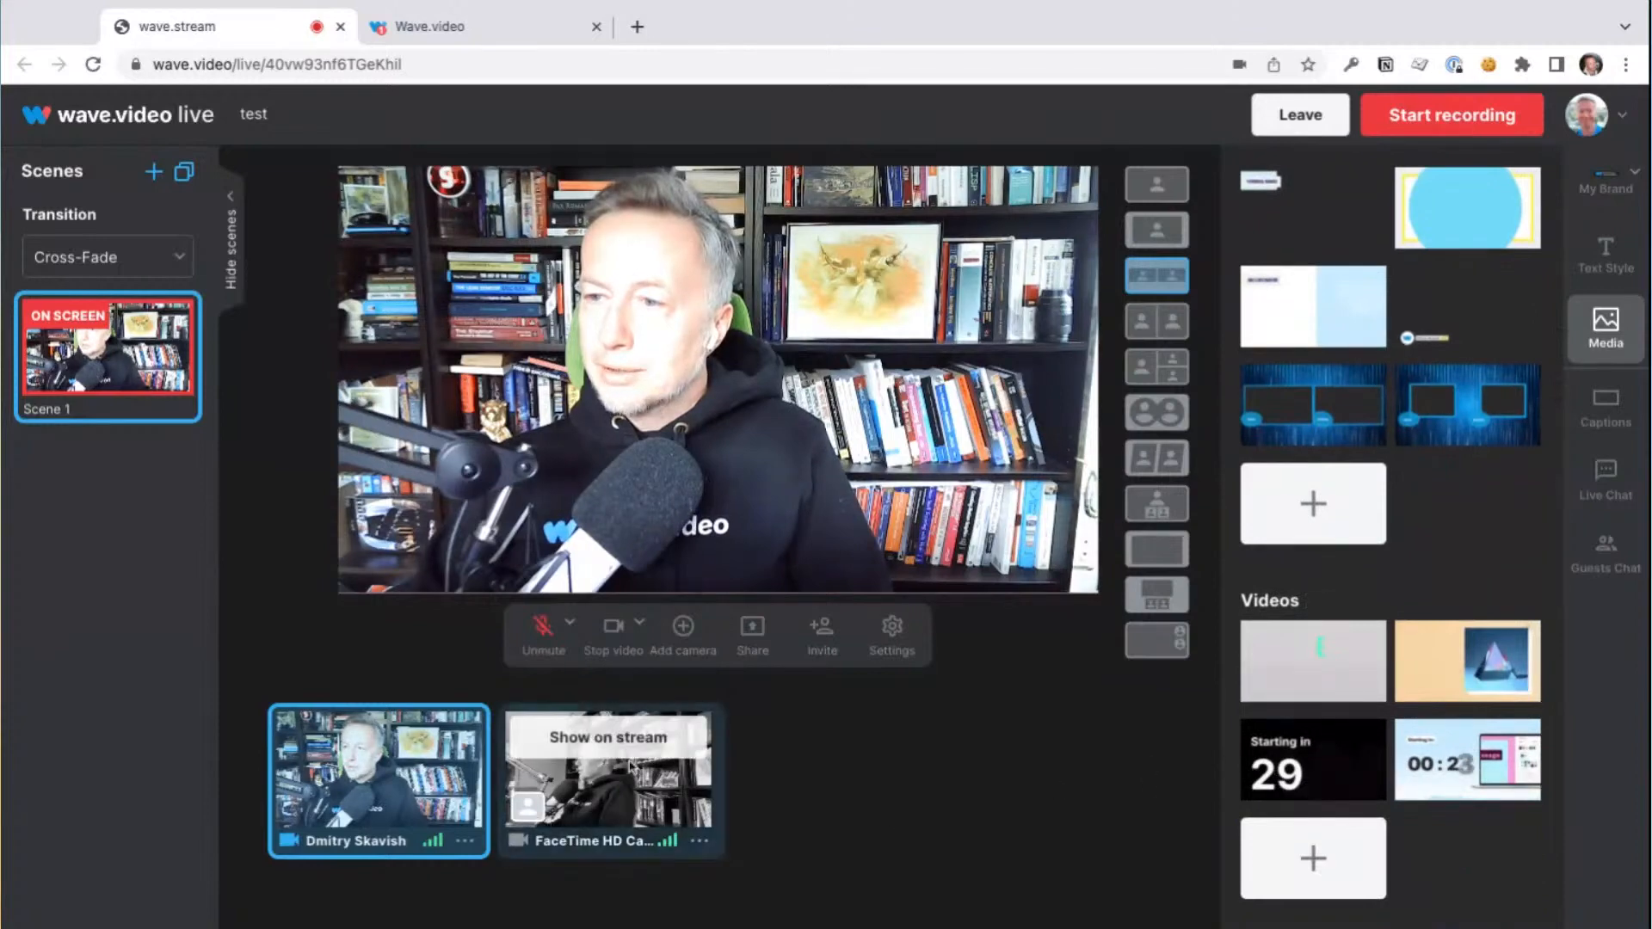
click(607, 738)
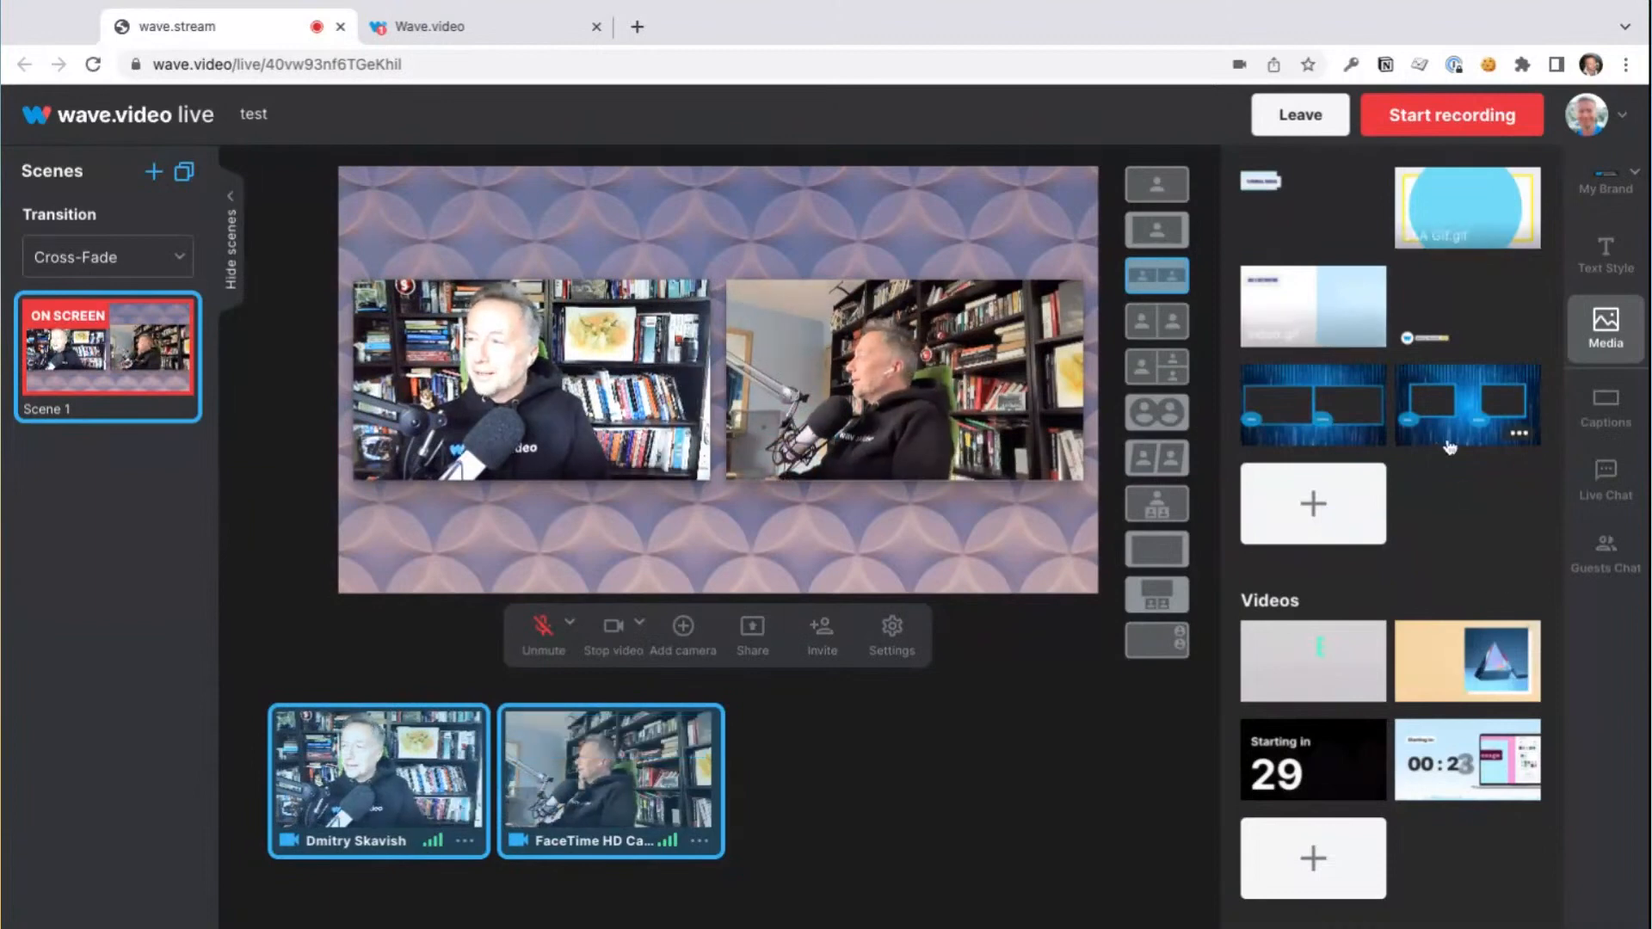
click(1454, 397)
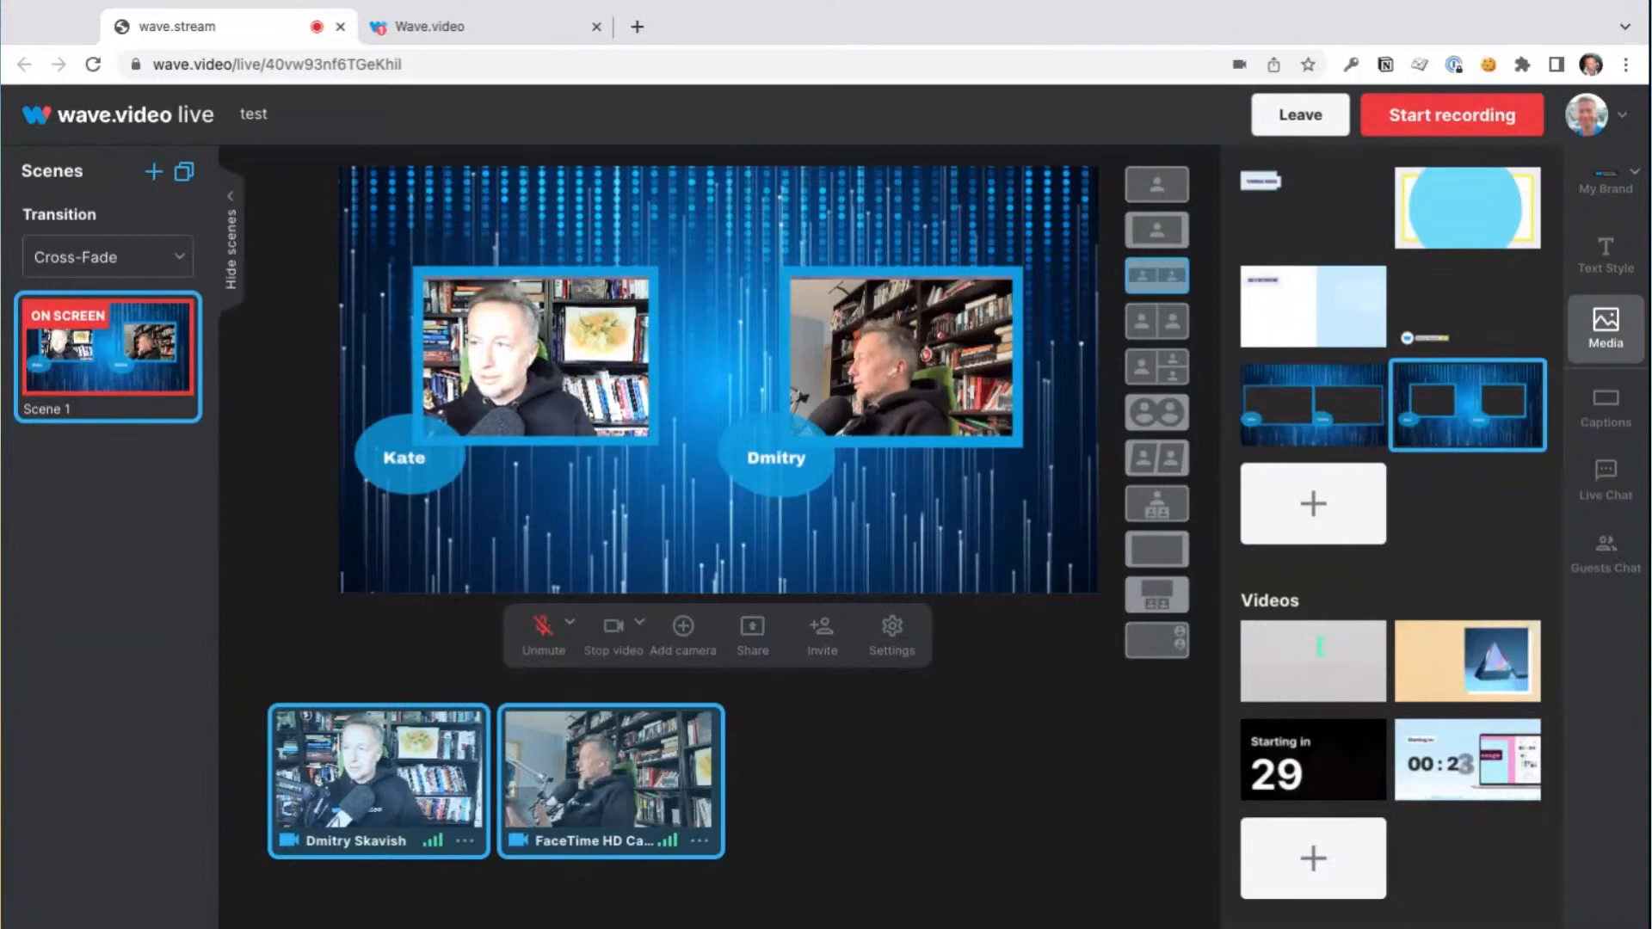
Step: Remove the blue two-frame overlay from Scene 1 and hide the FaceTime camera from the stream
mouse_move(575, 744)
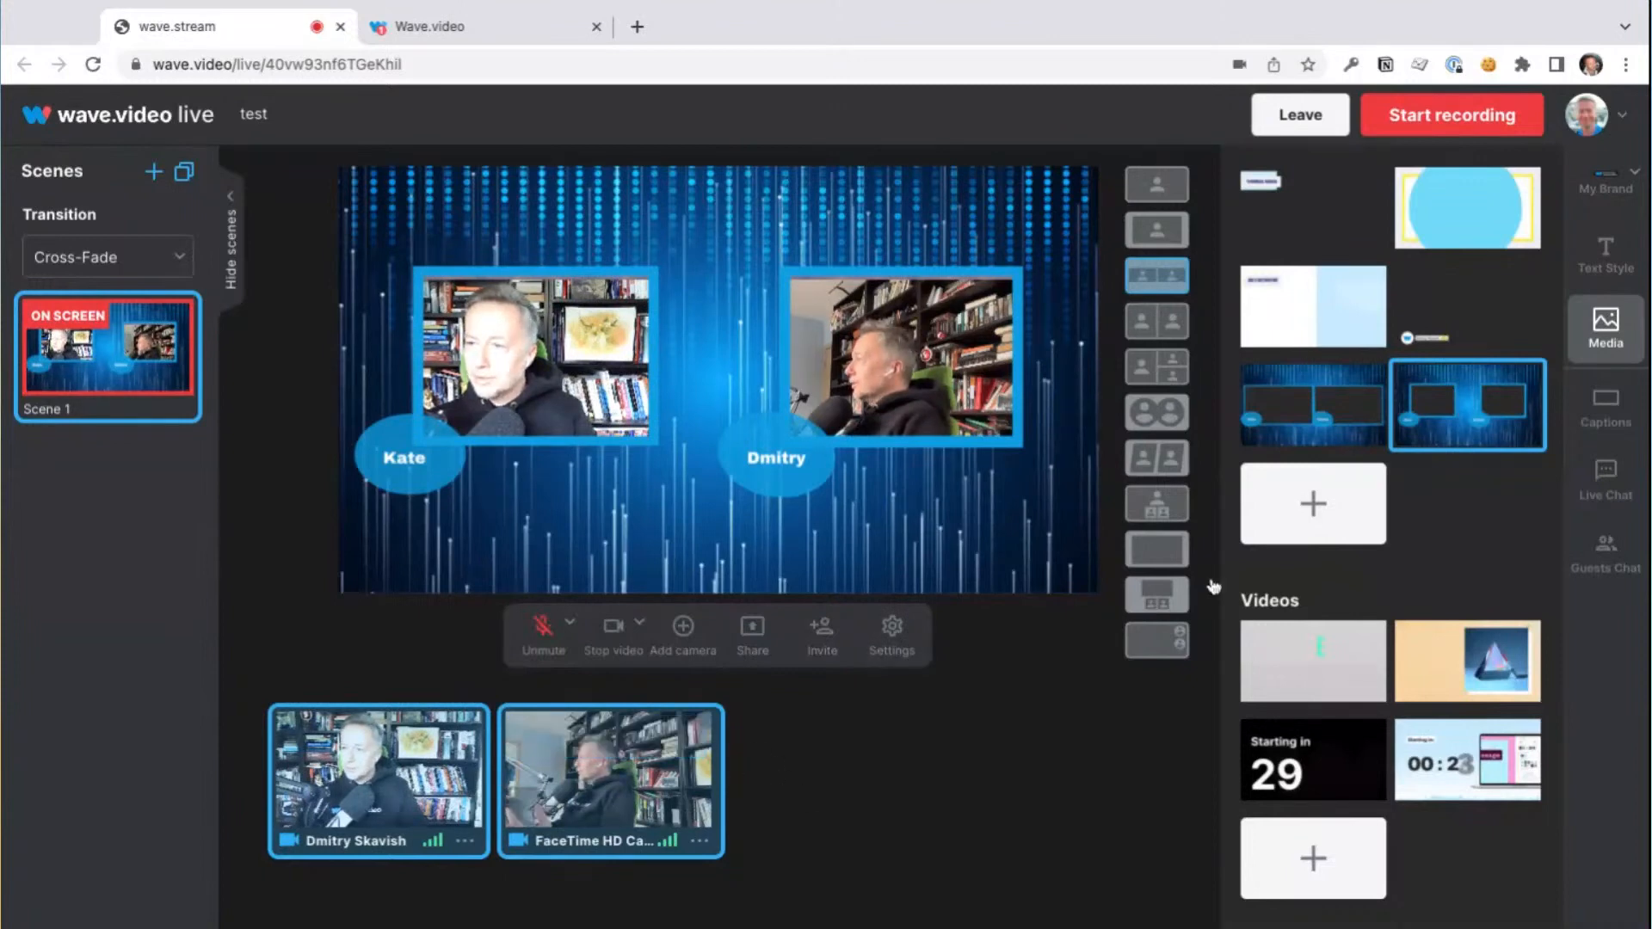
click(1473, 396)
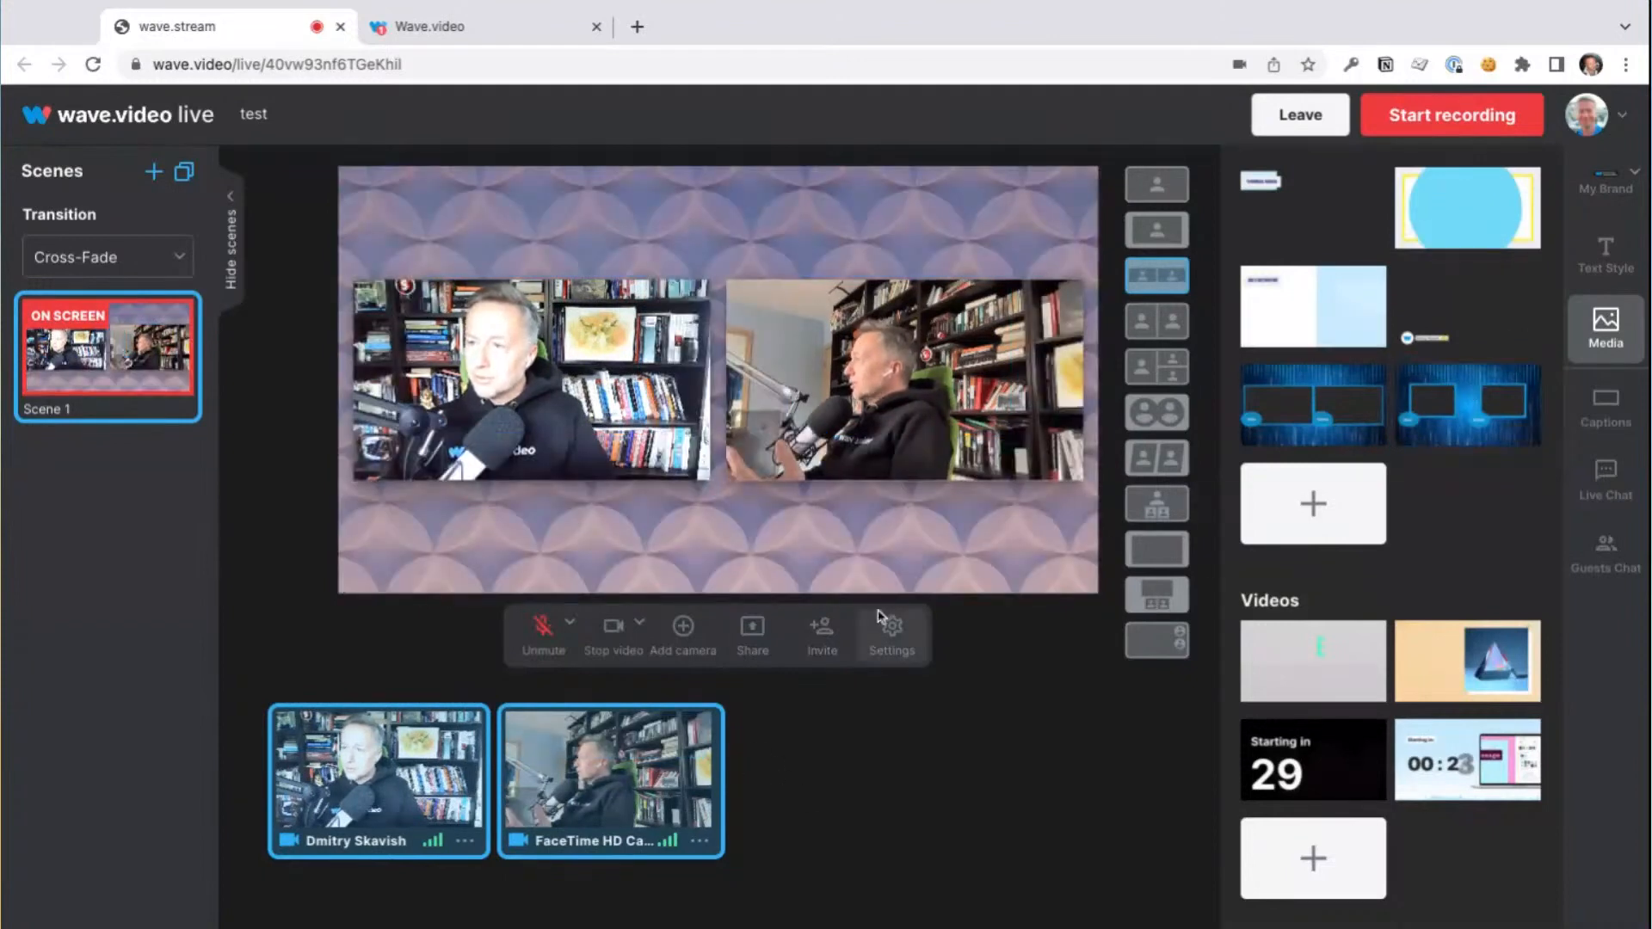
mouse_move(575, 762)
click(611, 737)
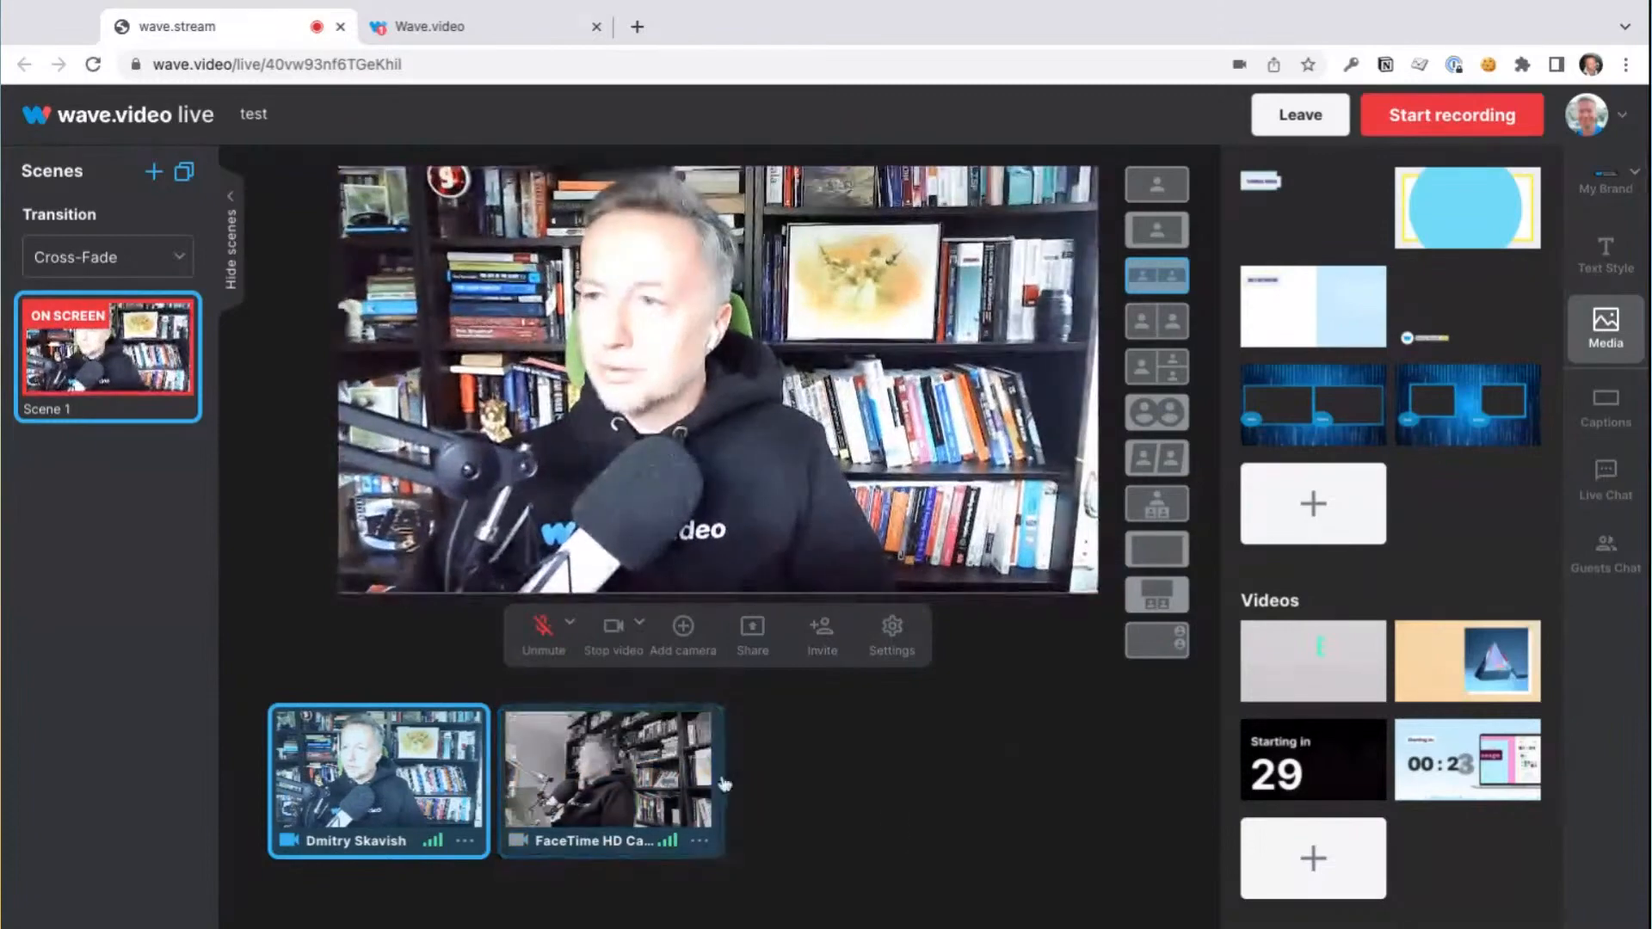
Step: Duplicate Scene 1 in the scene list
click(234, 265)
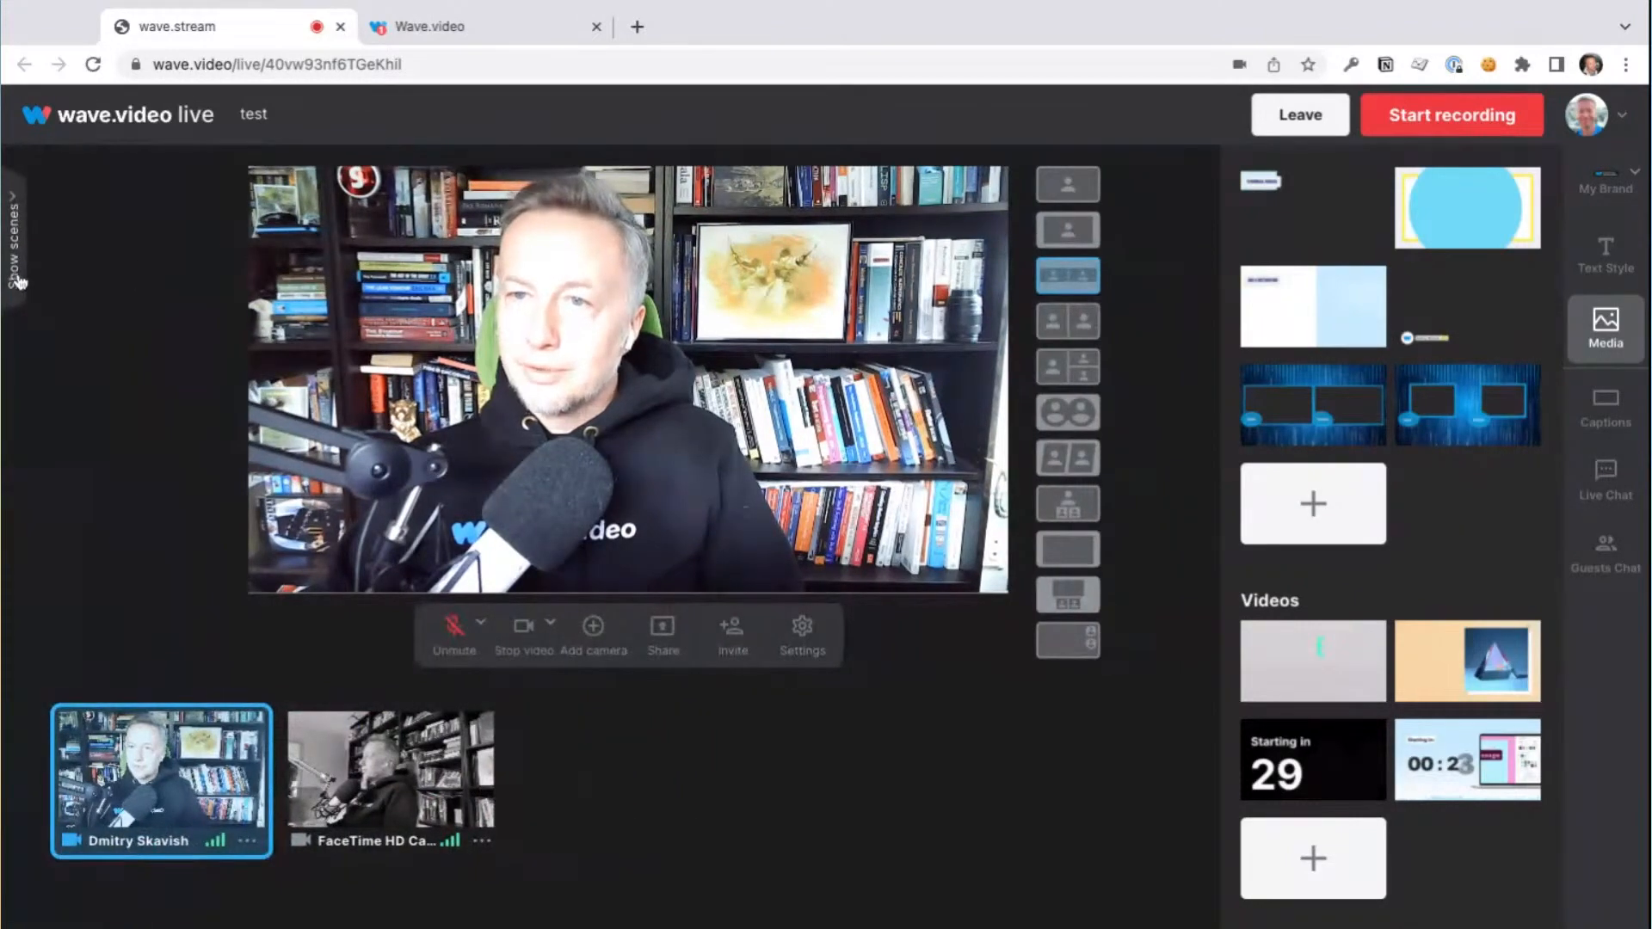
click(19, 277)
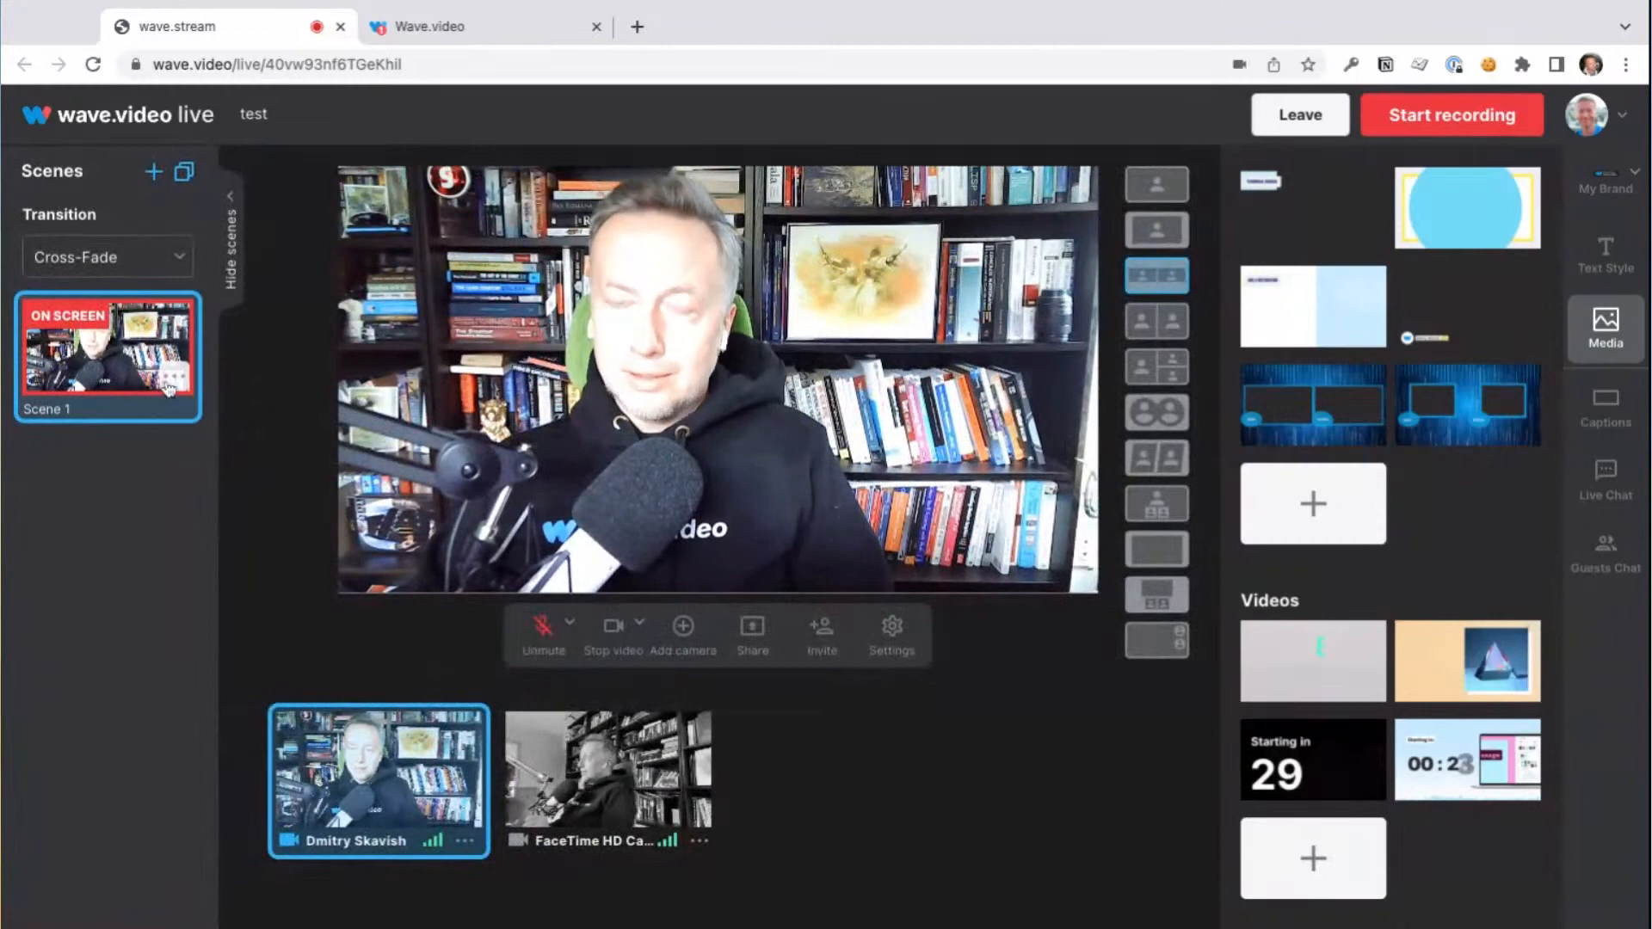
click(176, 379)
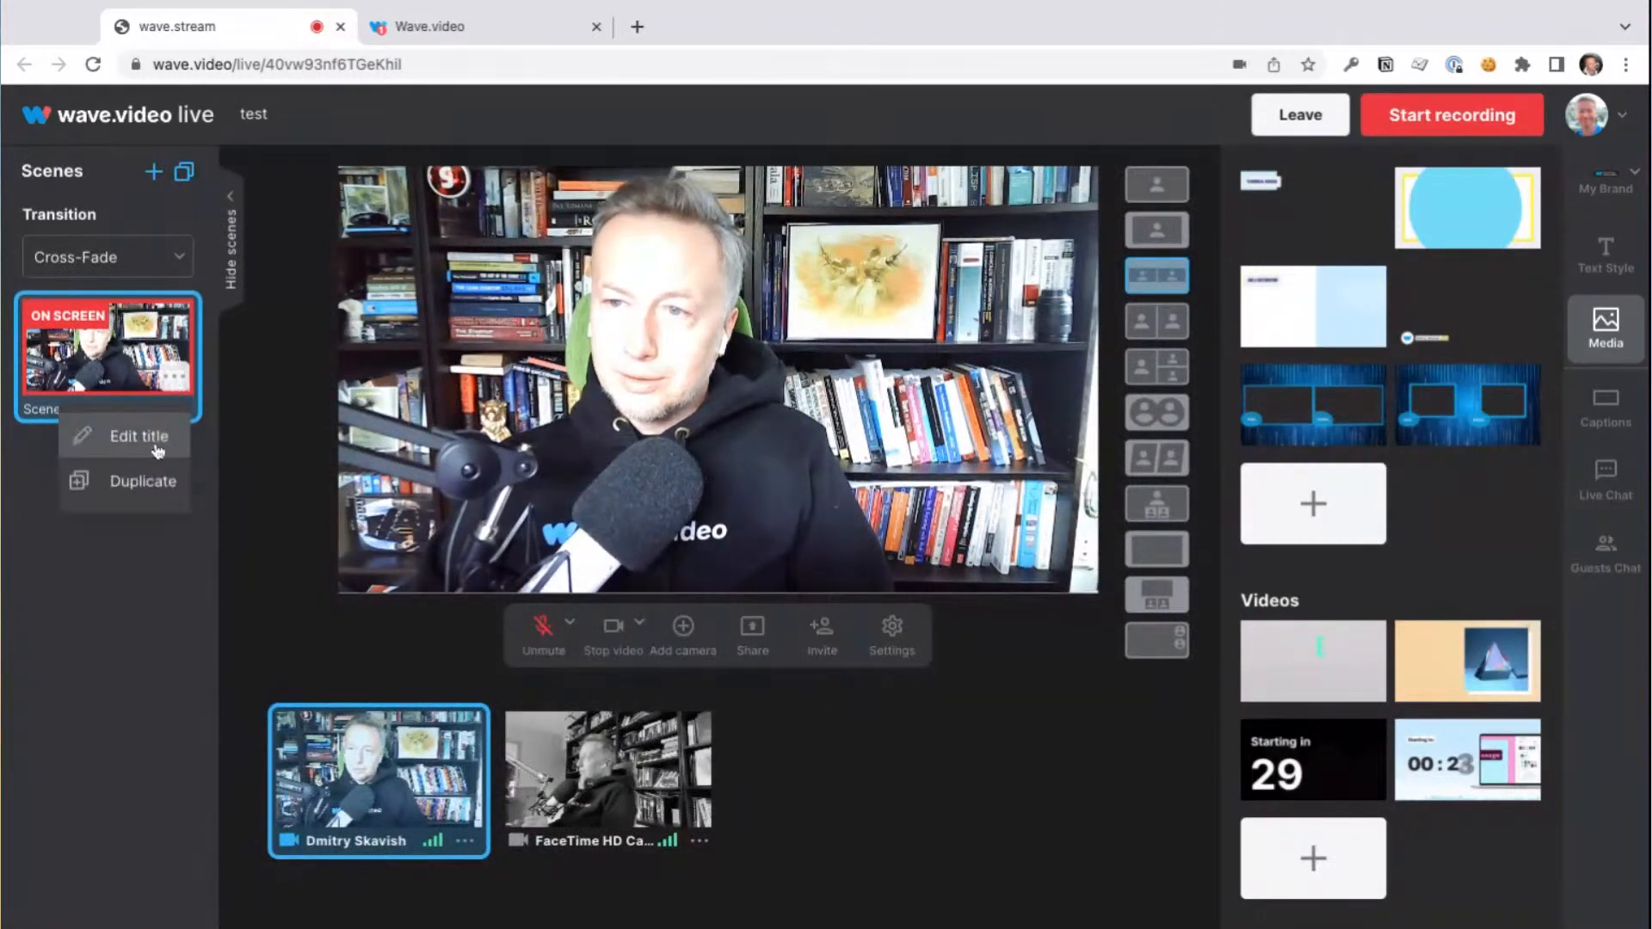
click(150, 487)
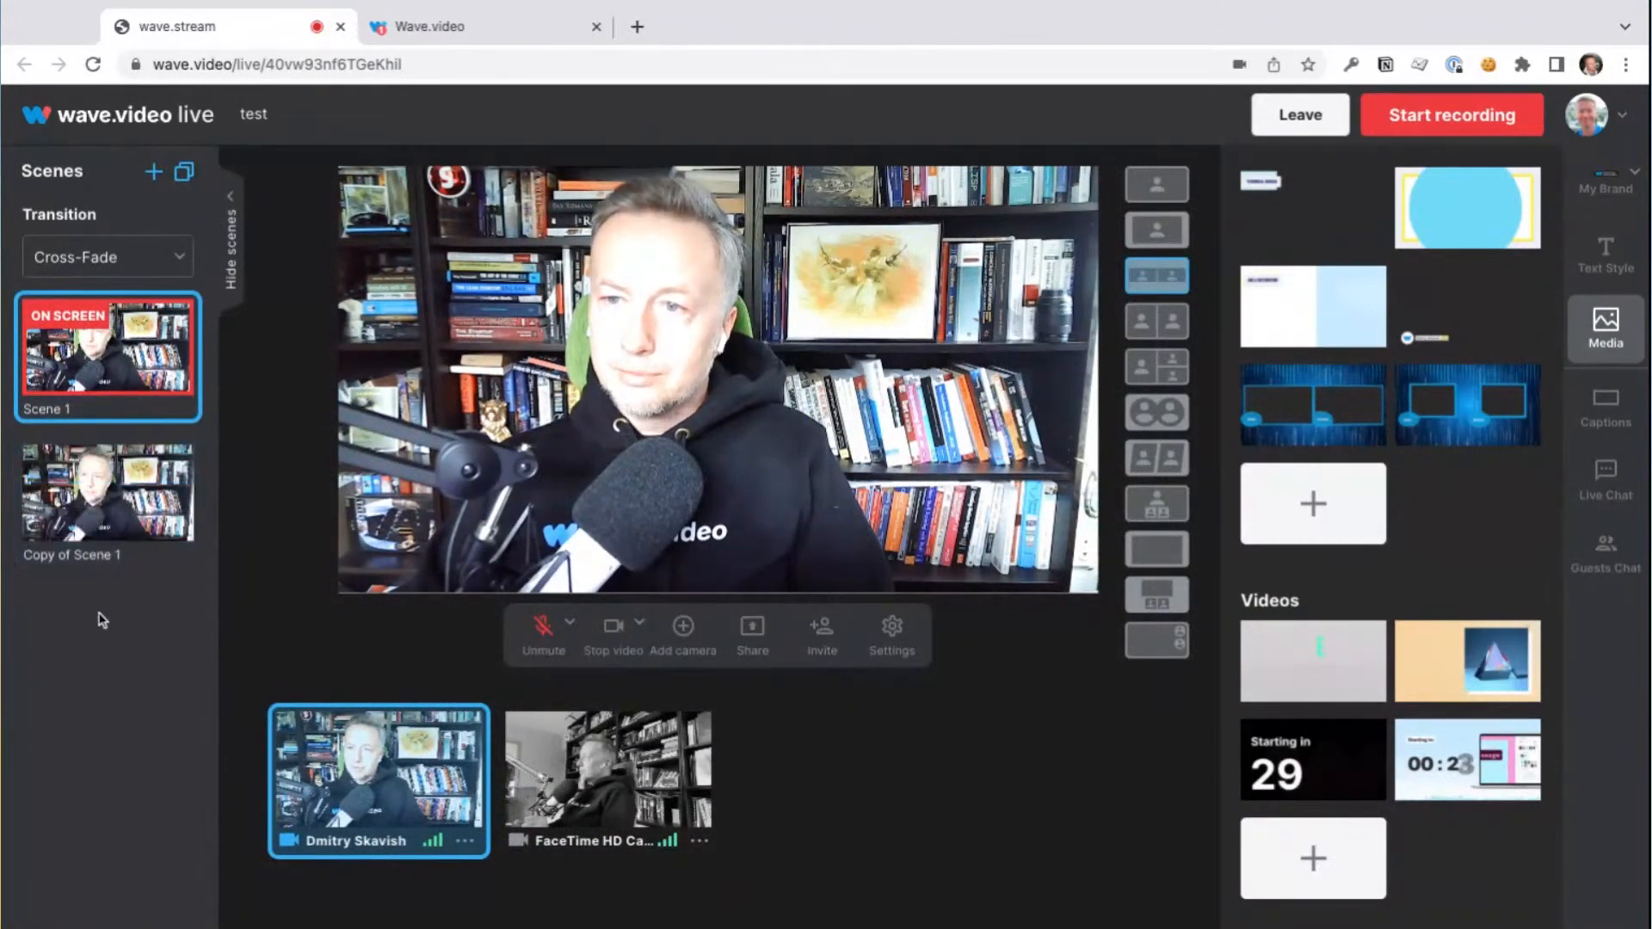
Step: Edit Copy of Scene 1 off air so it shows both cameras with the blue overlay of two smaller, separate frames
mouse_move(103, 525)
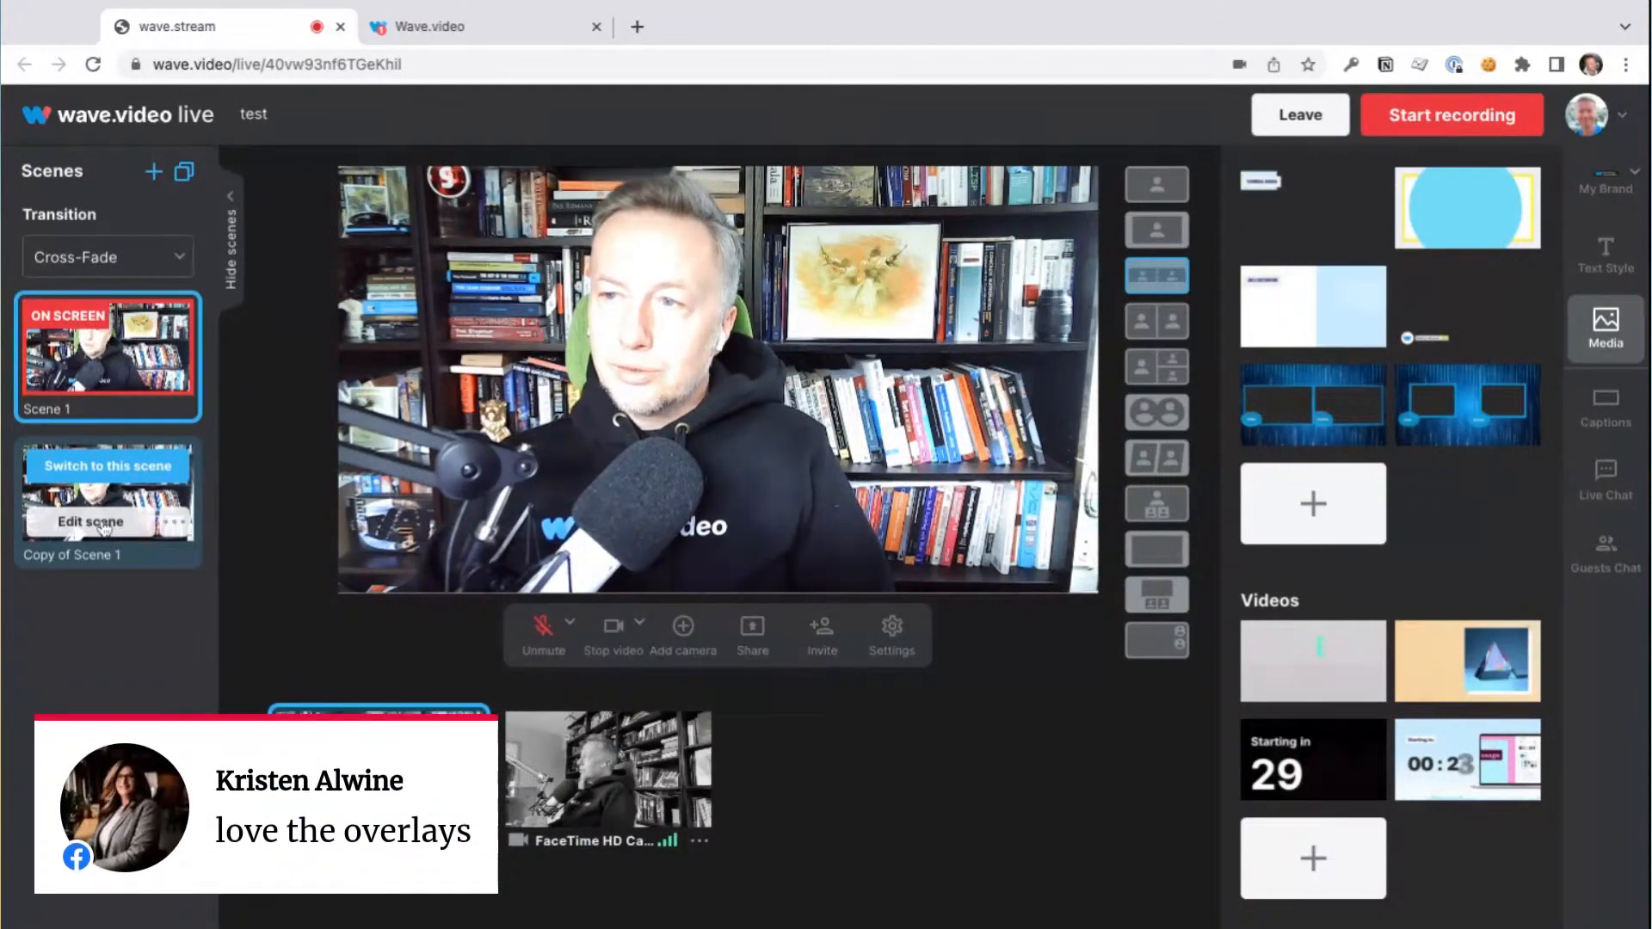
click(102, 524)
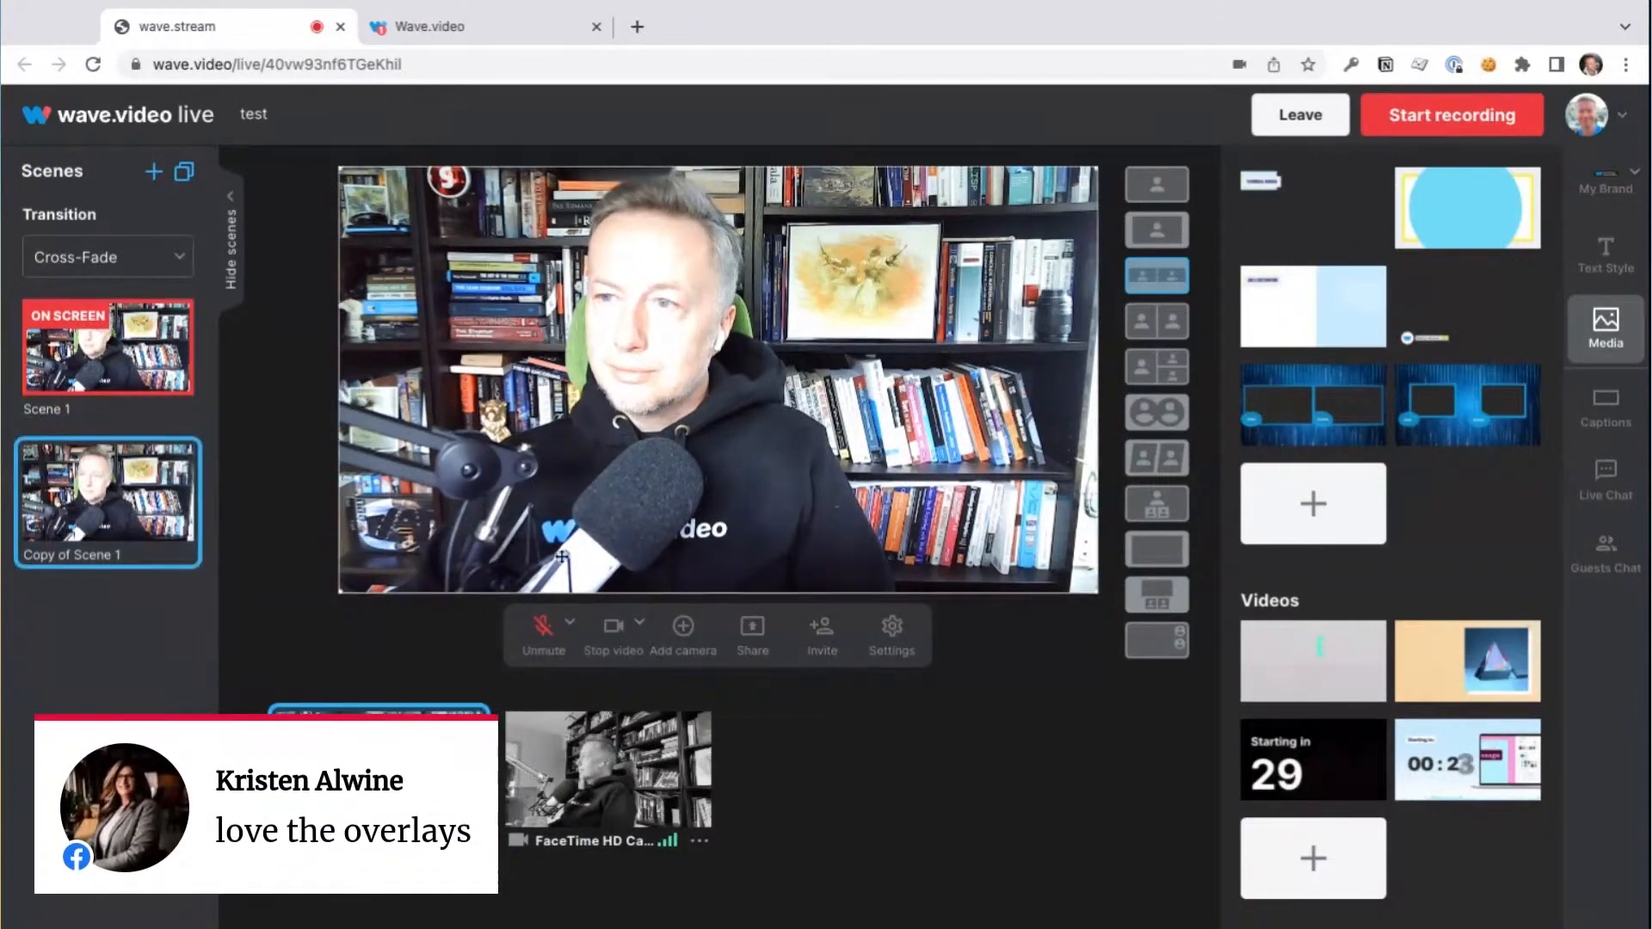
click(631, 744)
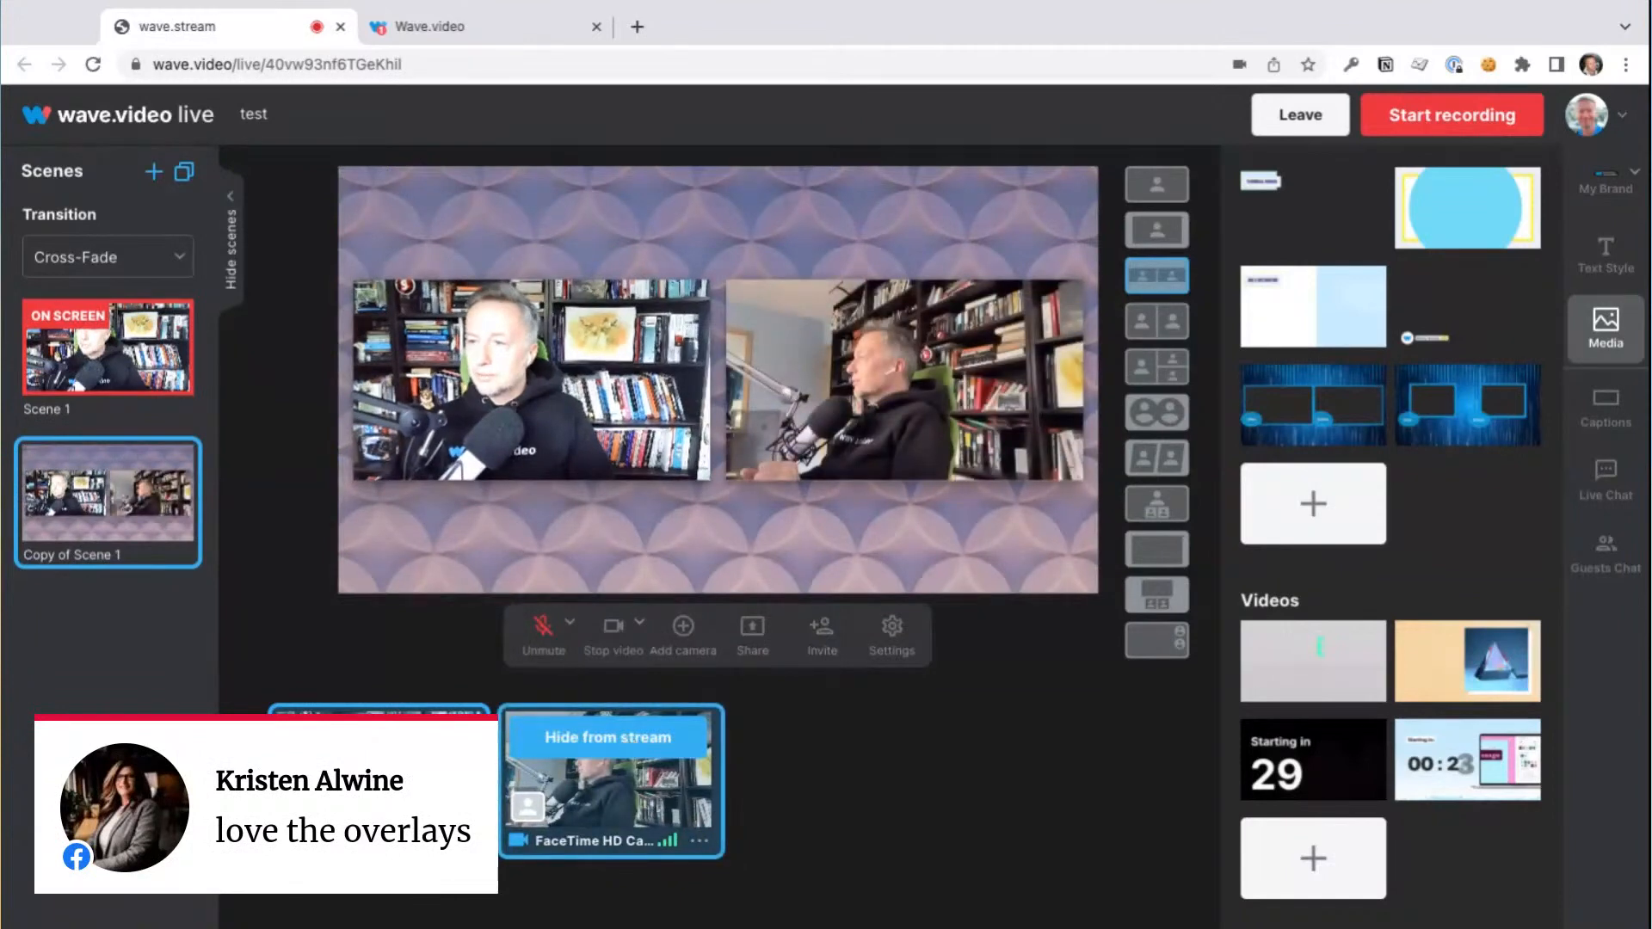
click(1467, 402)
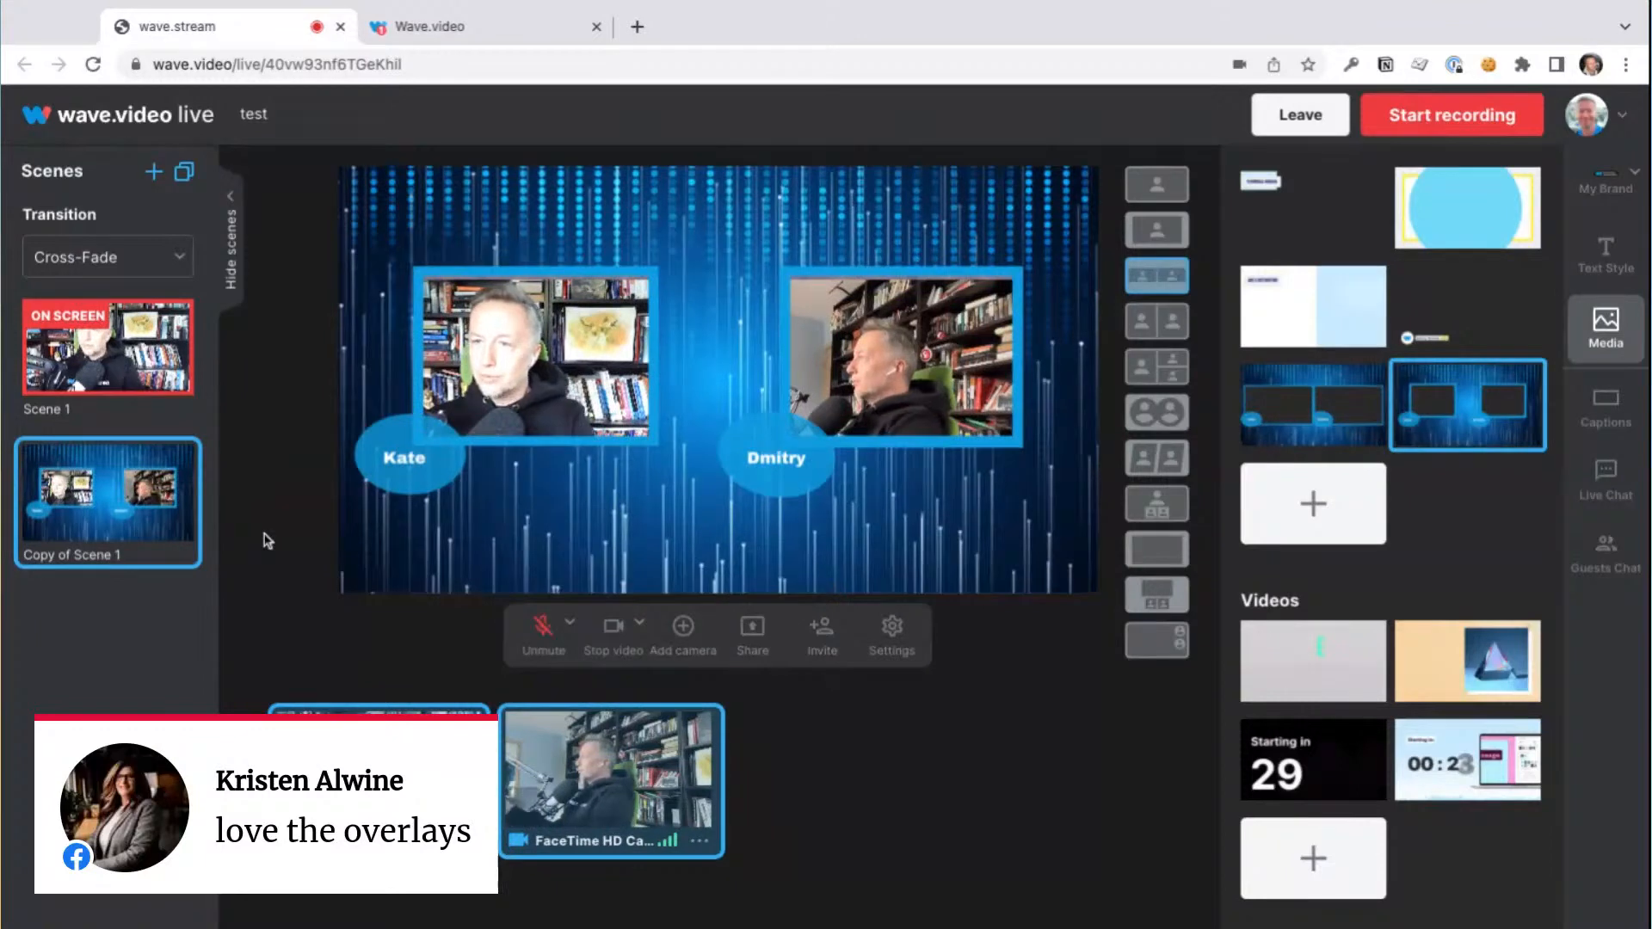
mouse_move(63, 542)
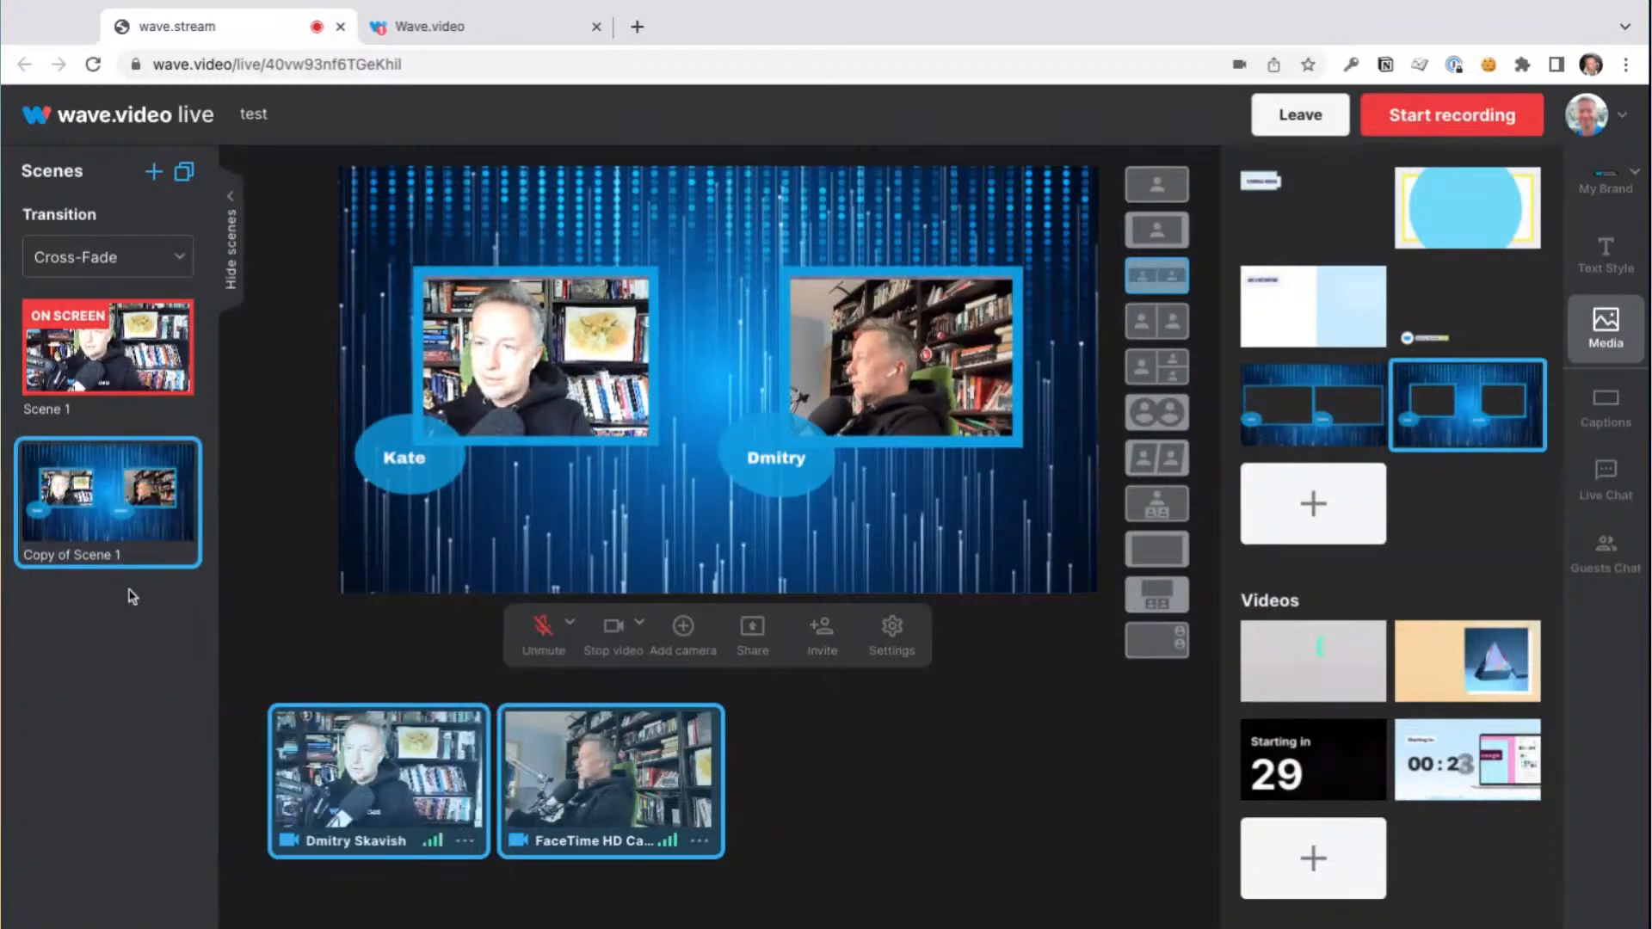
Step: Return to editing Scene 1, the scene that is on screen
mouse_move(103, 413)
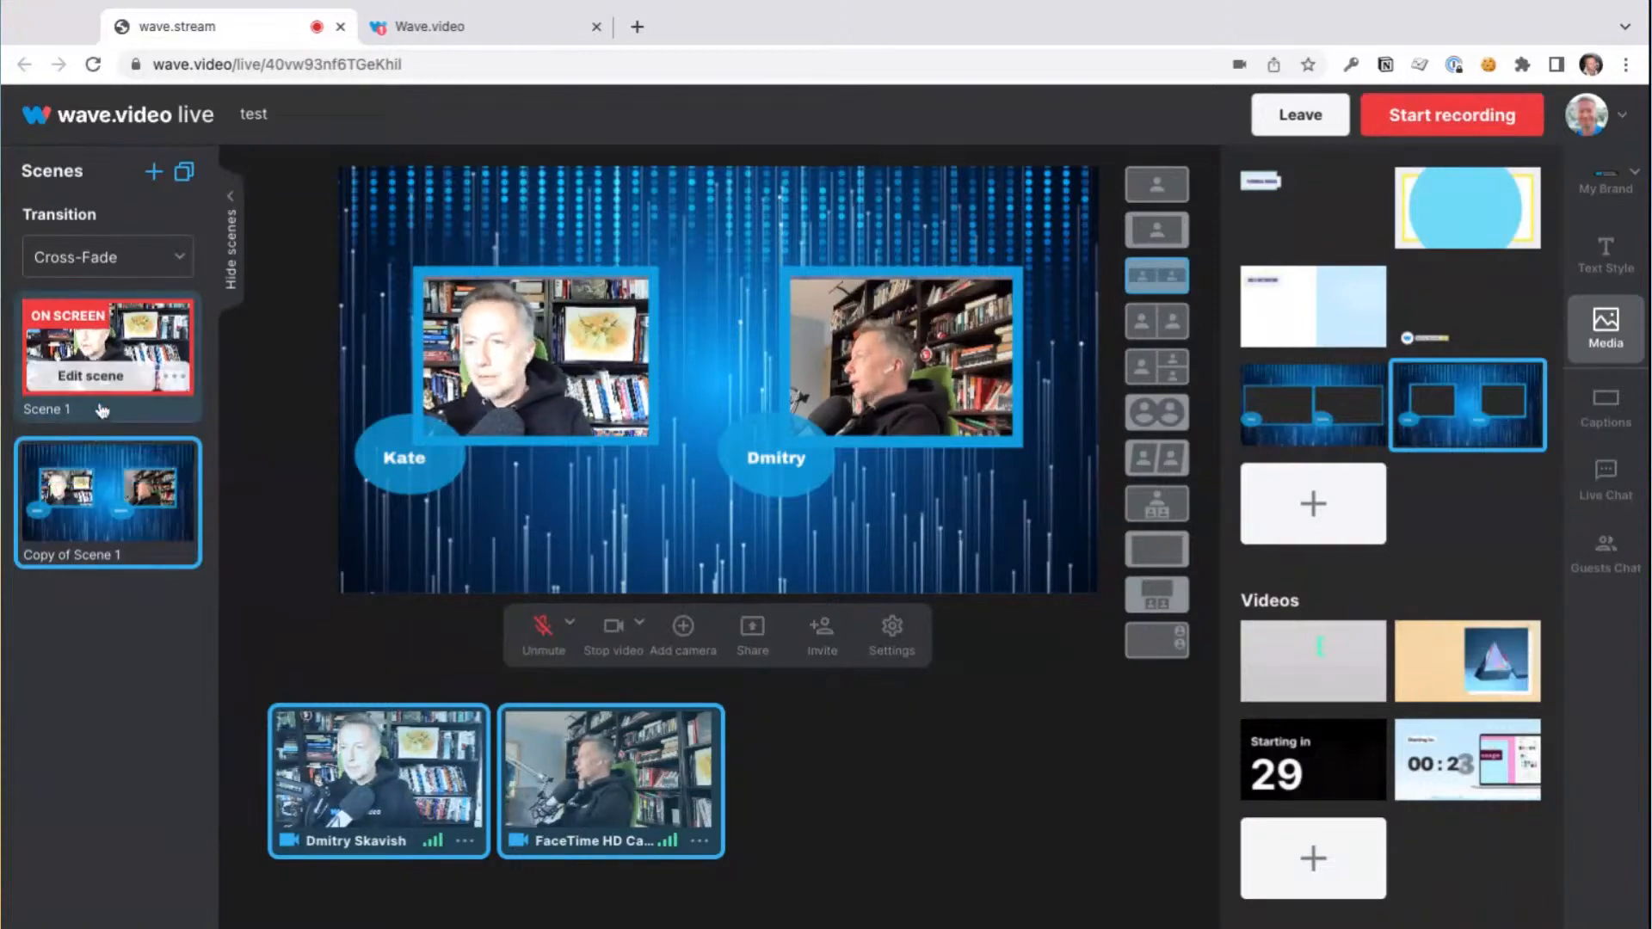
click(686, 379)
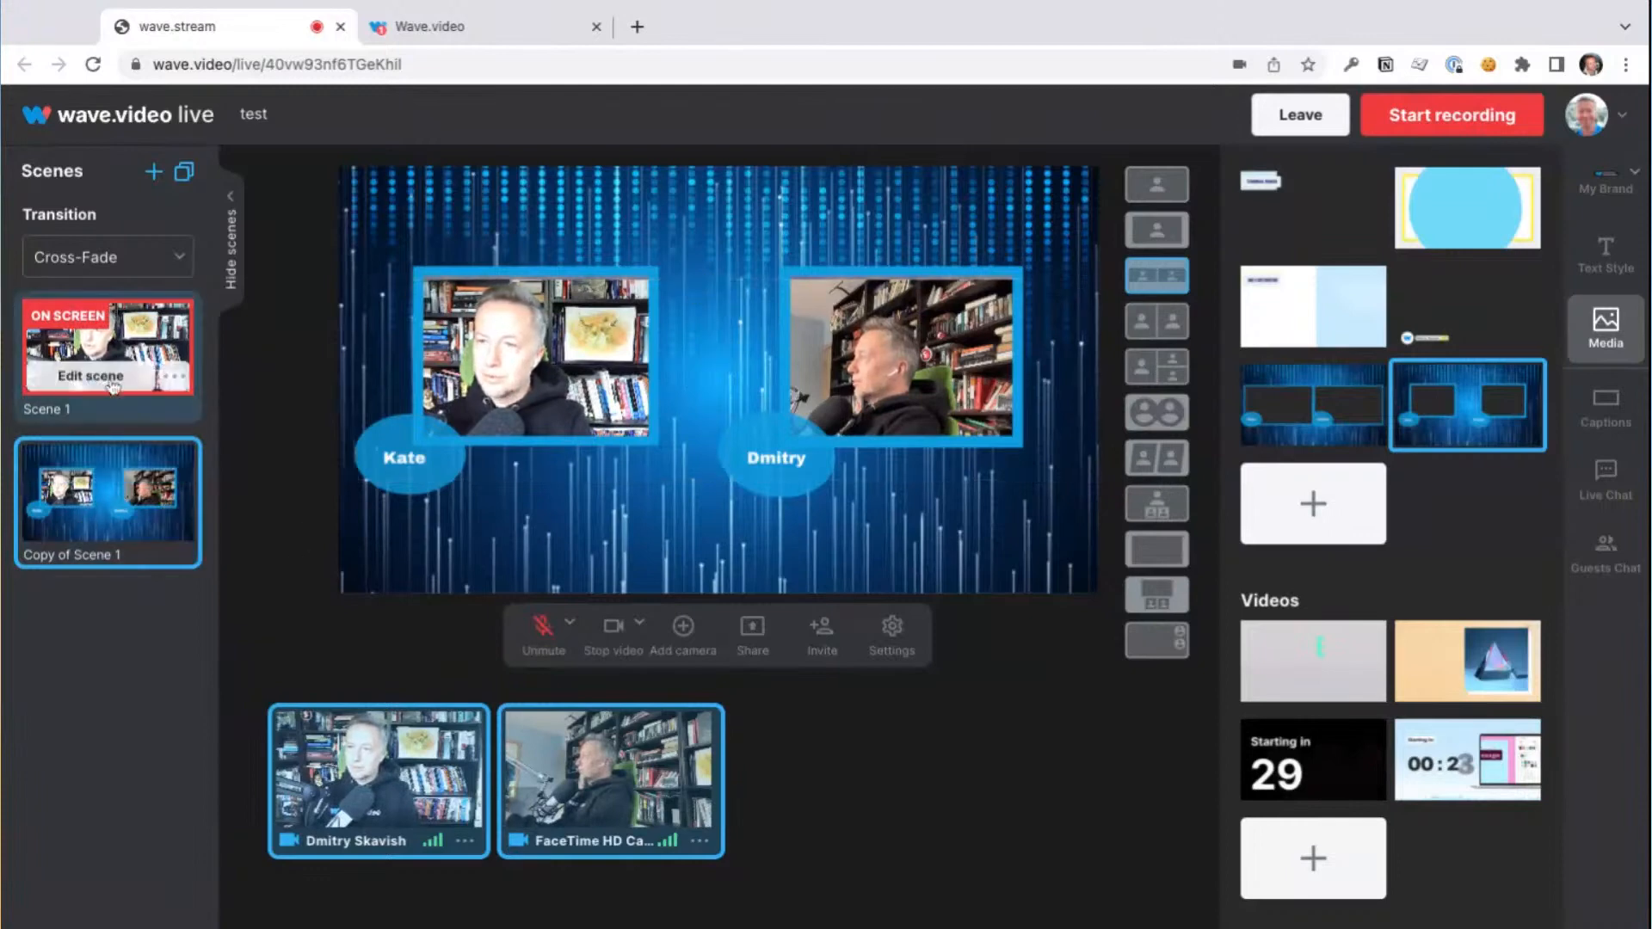
click(112, 387)
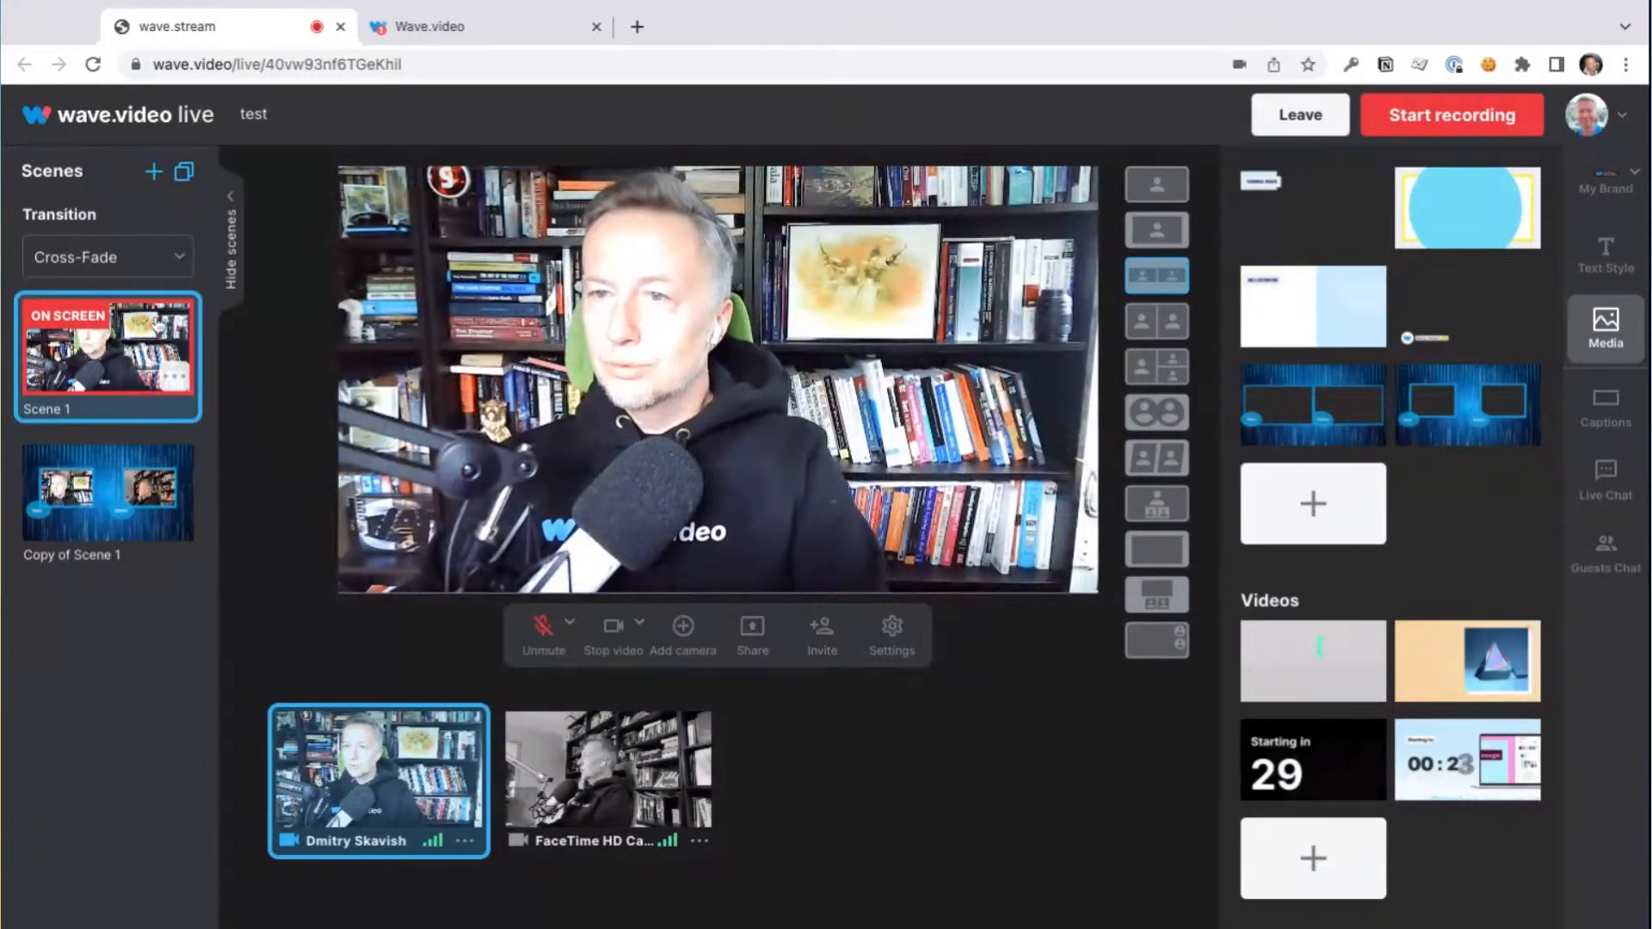
Step: Choose Cross-Fade as the transition between scenes
click(134, 258)
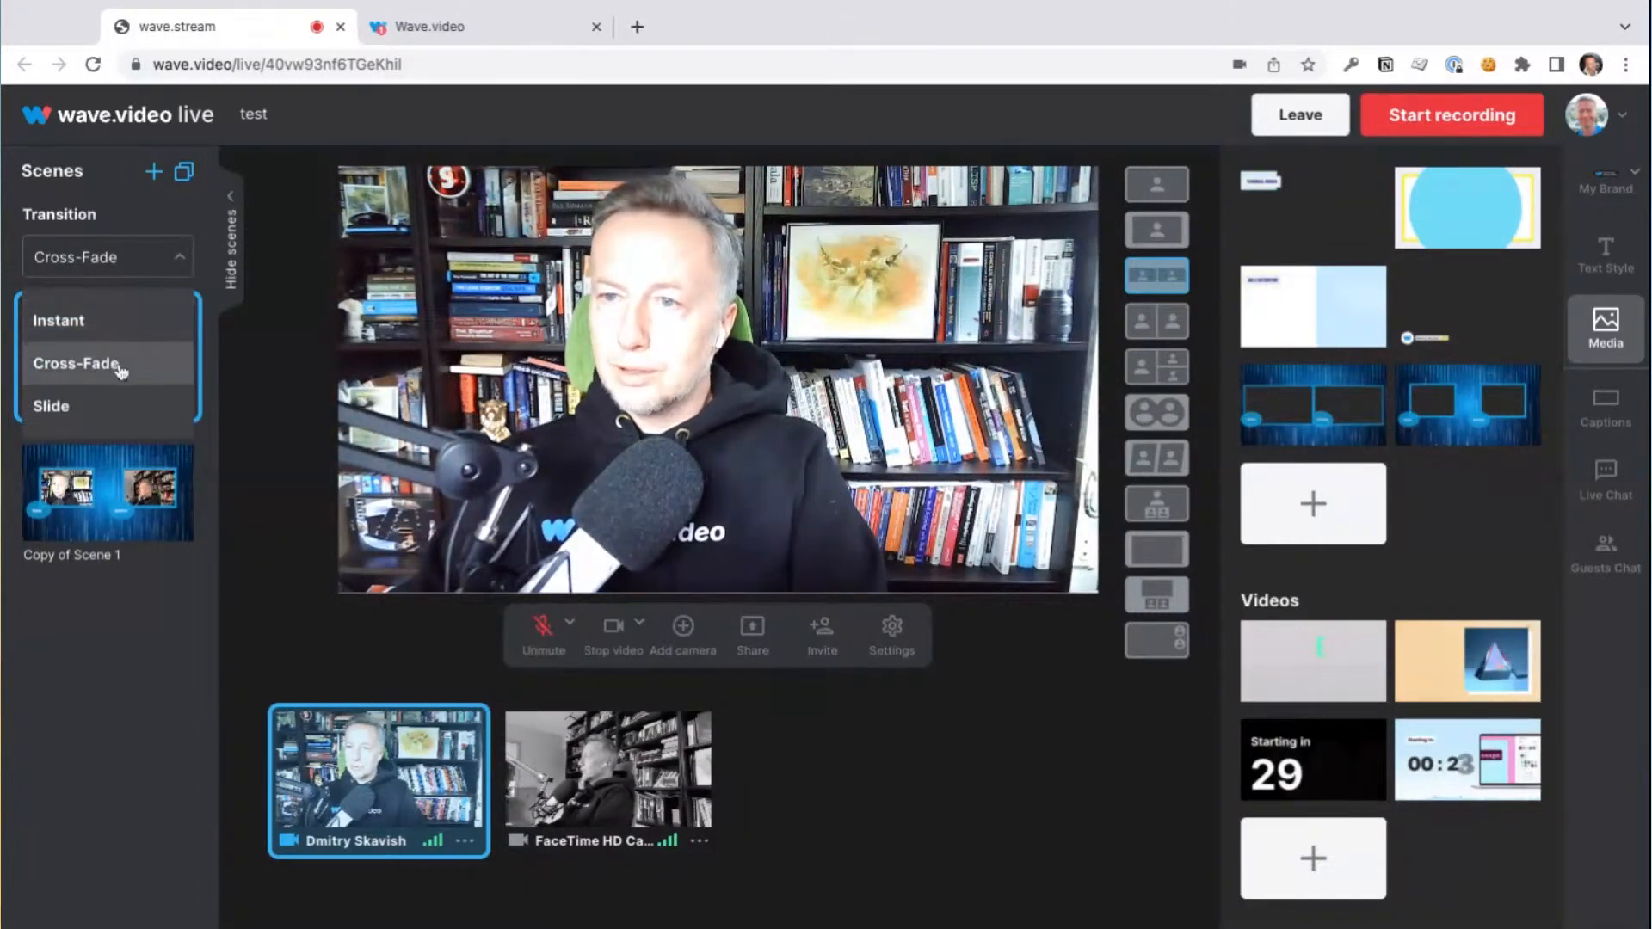
click(119, 363)
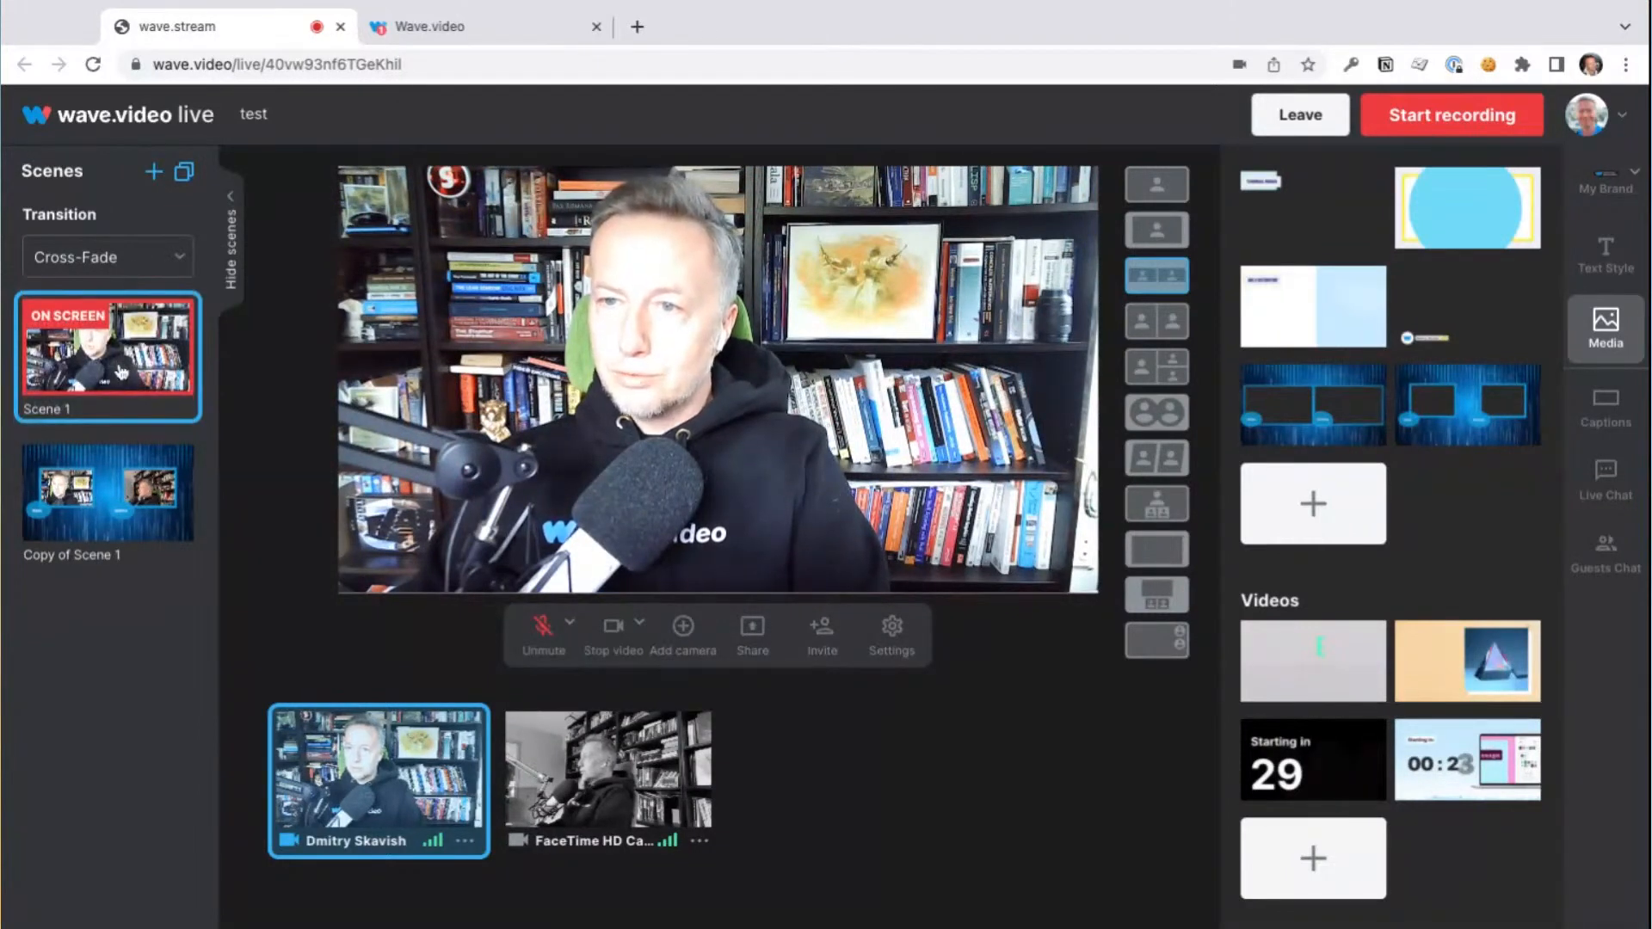
mouse_move(114, 471)
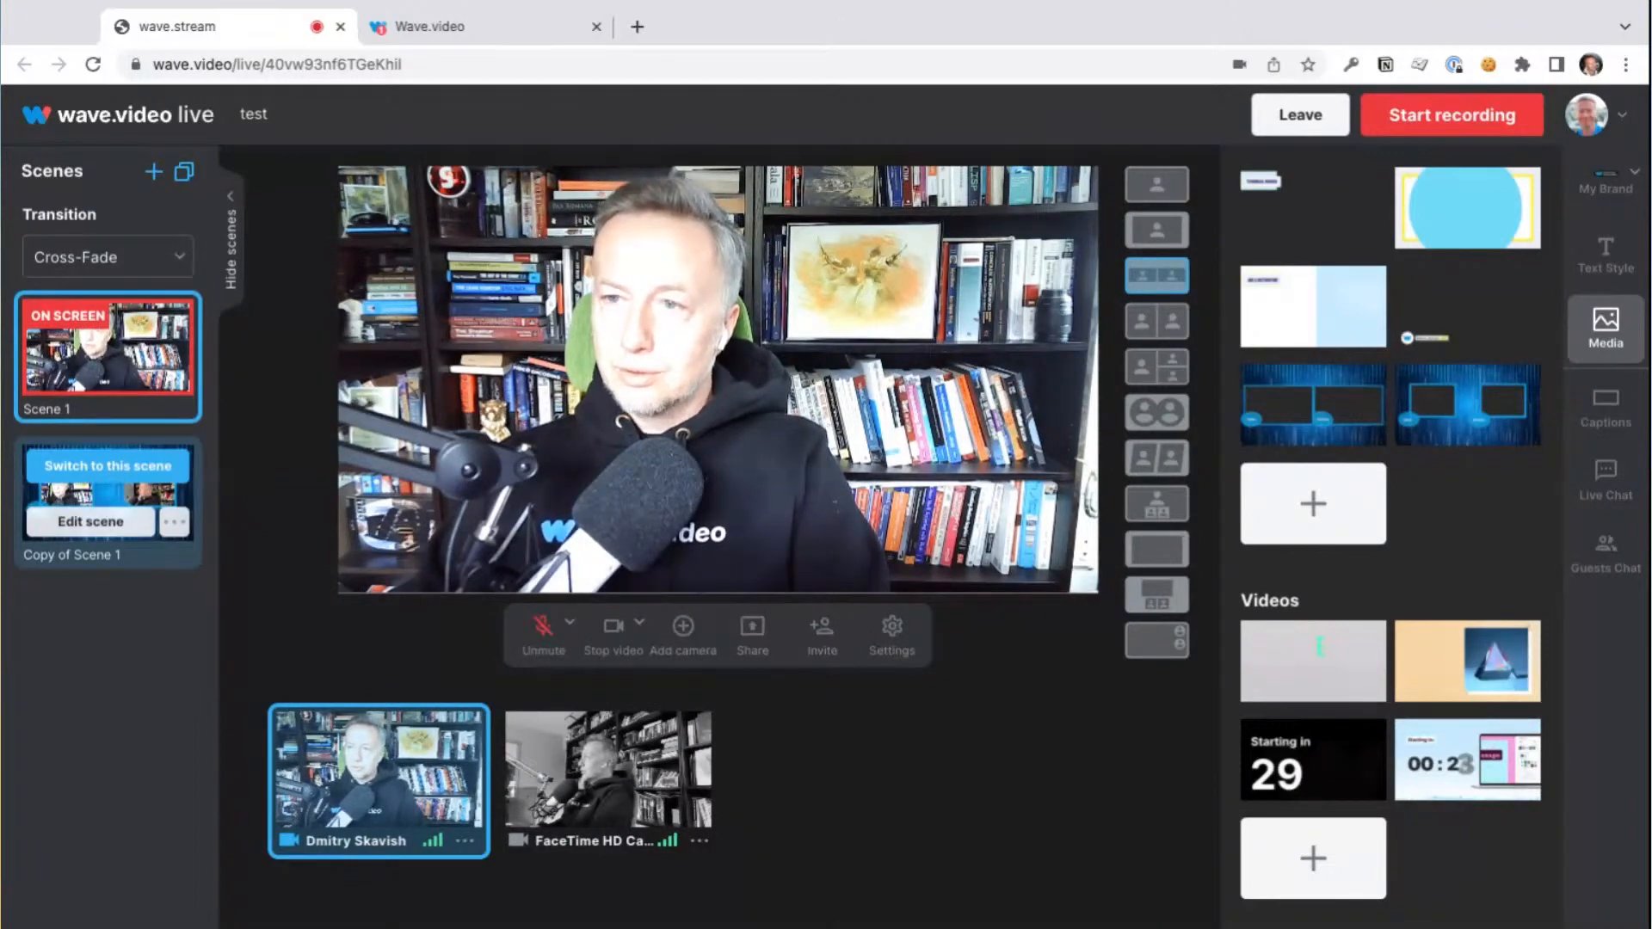
Step: Put Copy of Scene 1 on screen in place of Scene 1
click(107, 465)
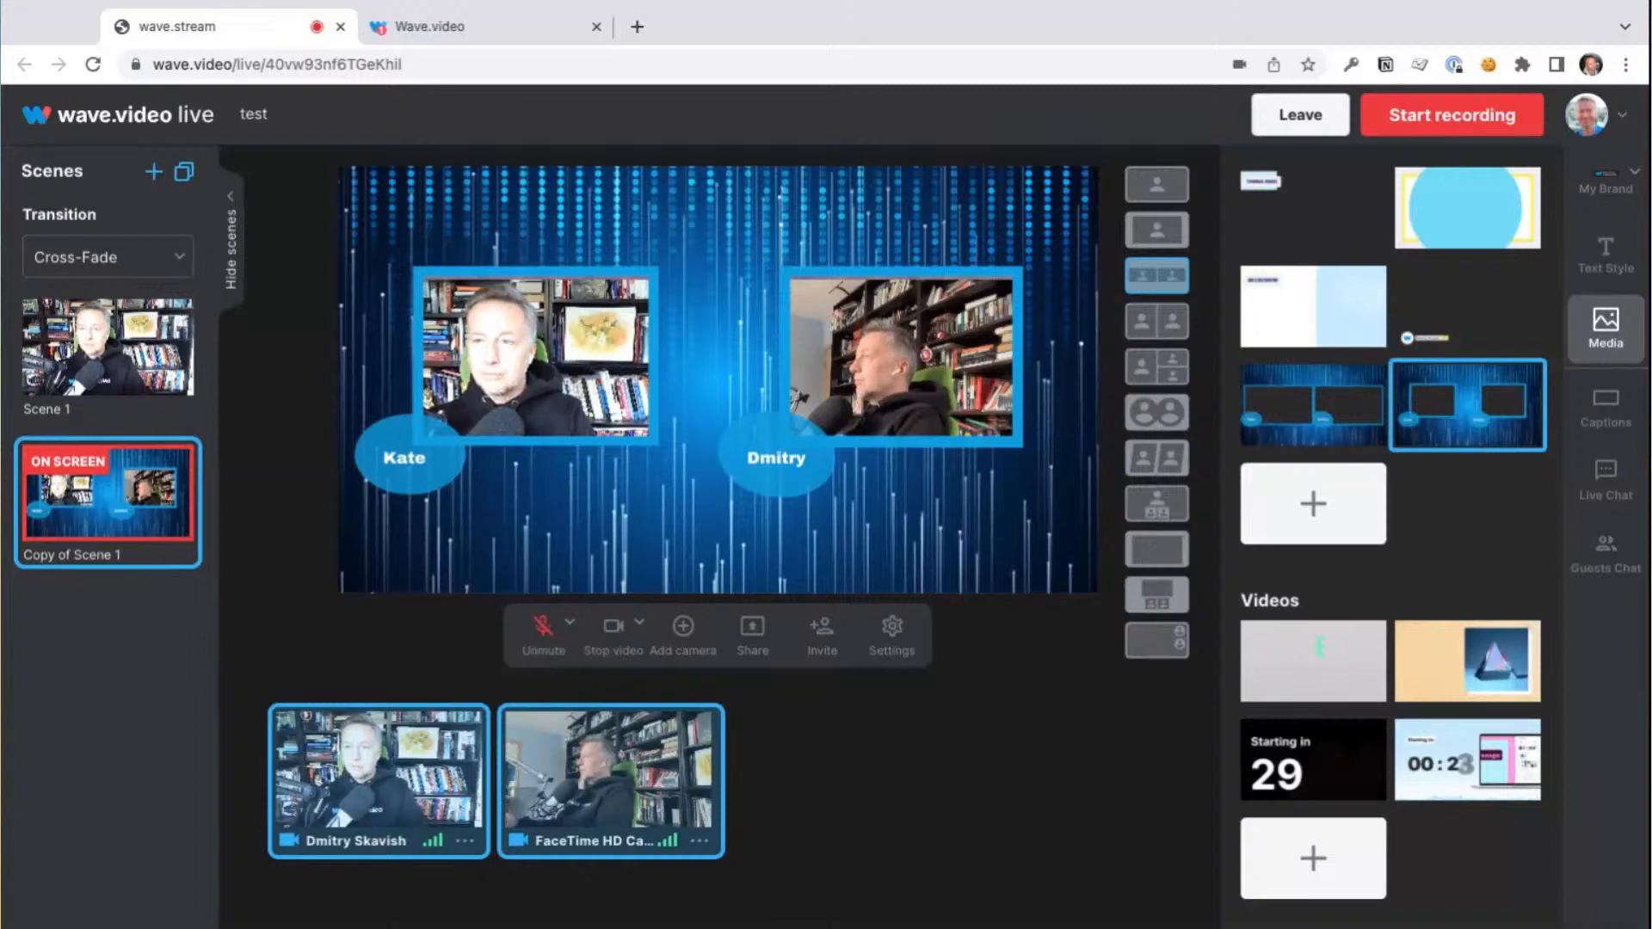
mouse_move(604, 750)
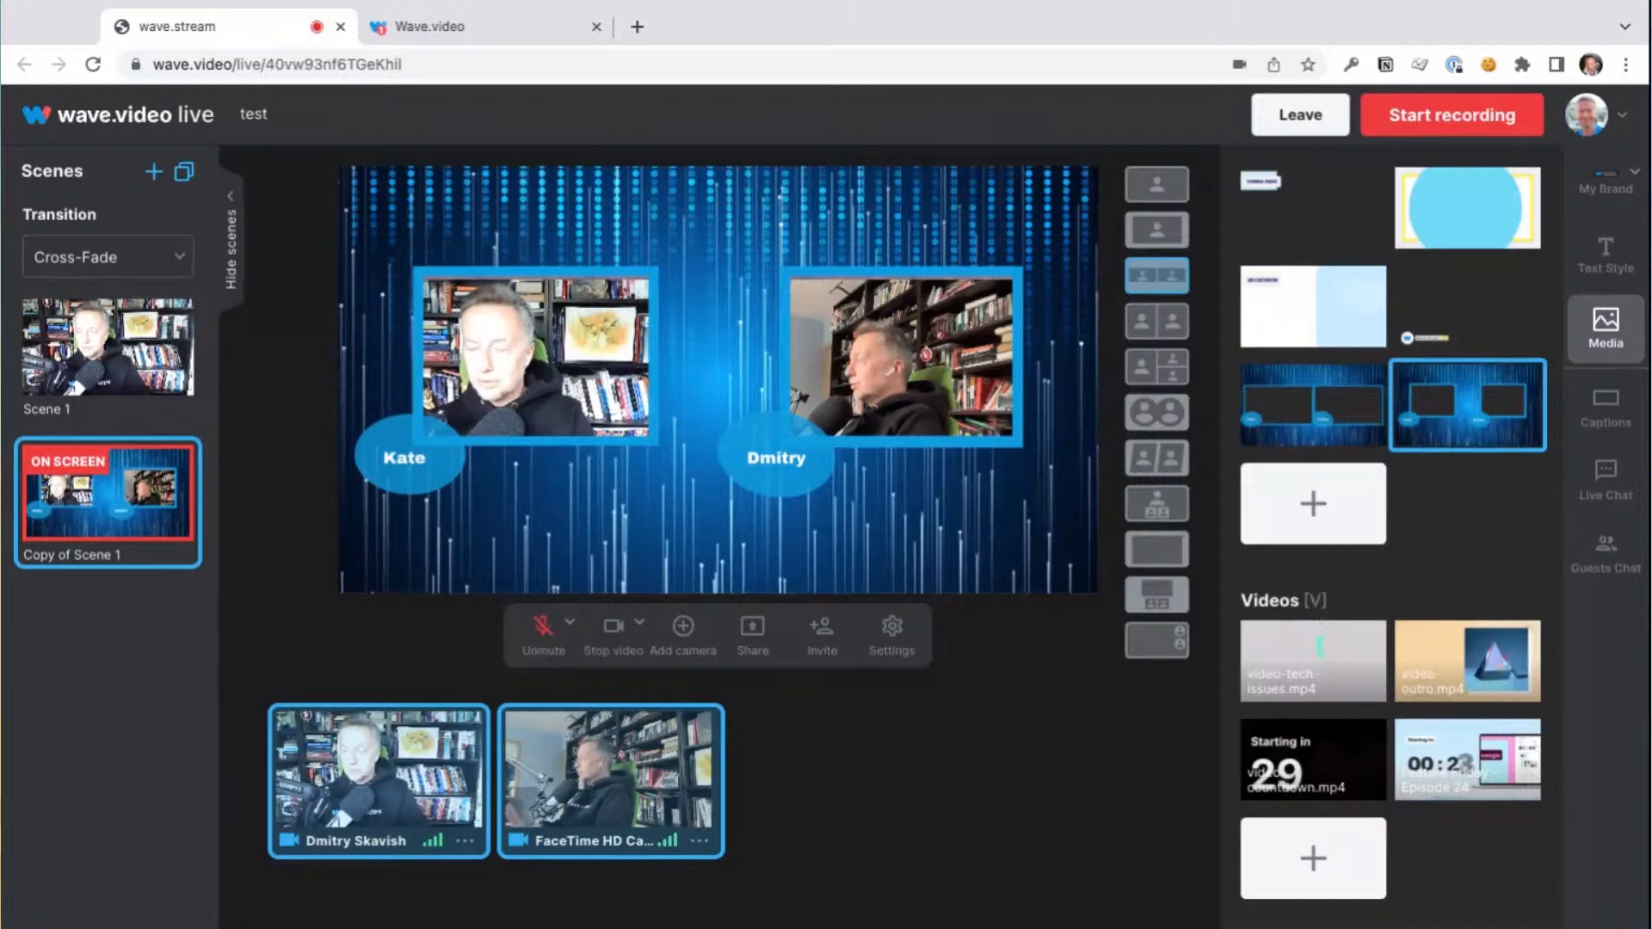
Step: Look through the Backgrounds, Overlay and Videos sections of the media library, checking the shortcut letters beside their headings
scroll(1389, 534, up, 10)
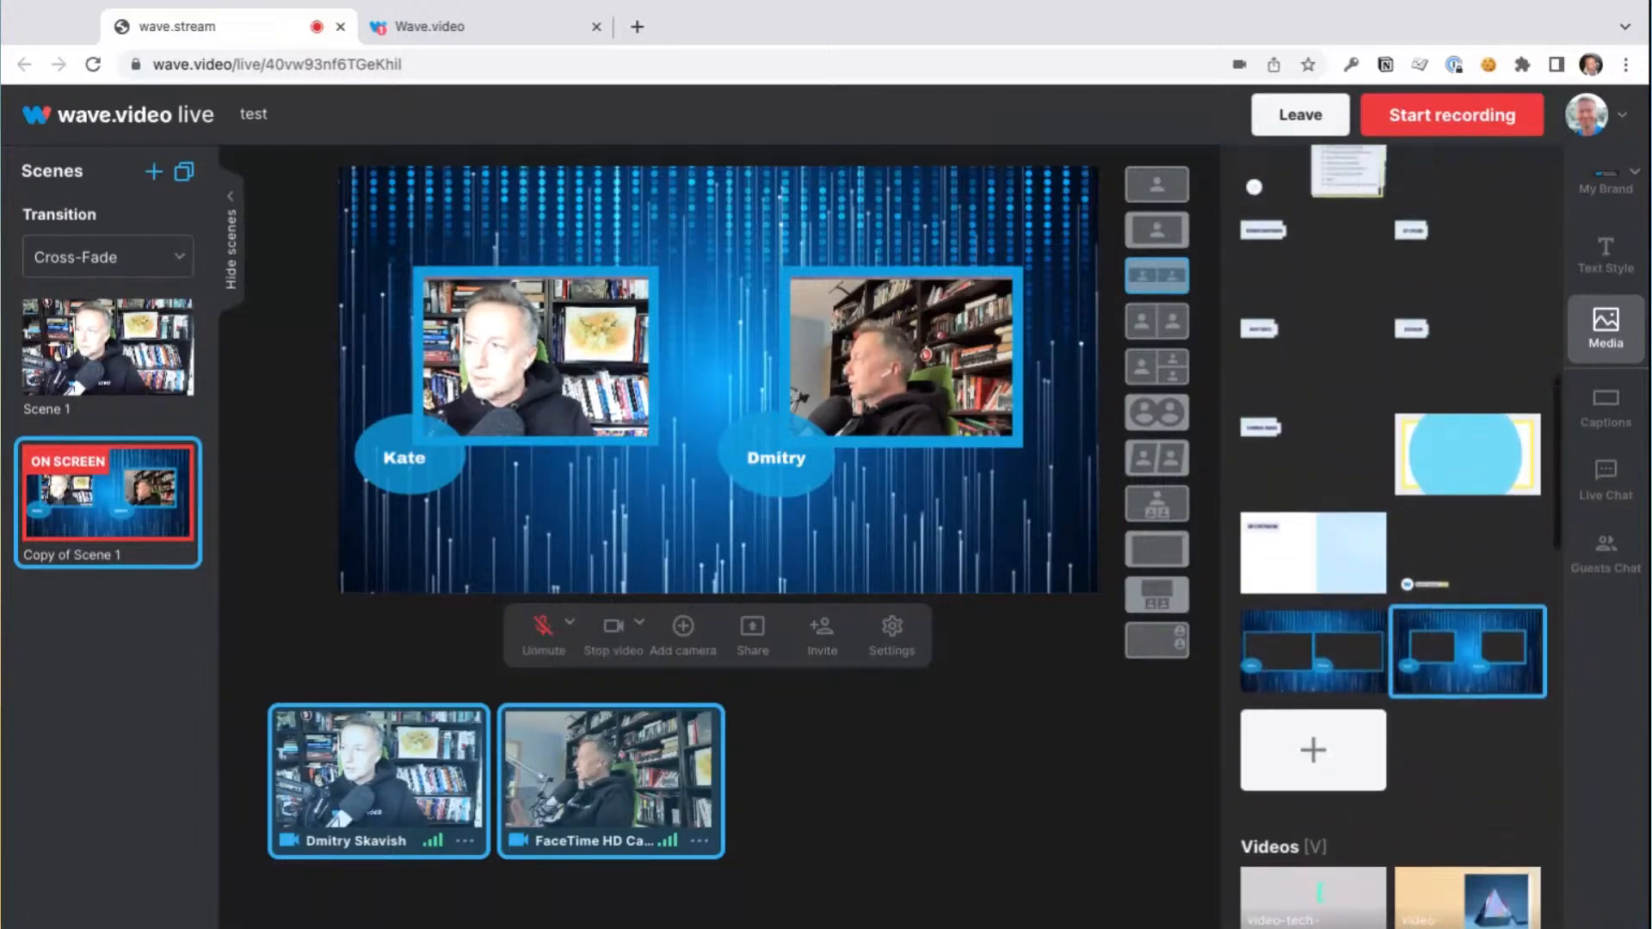
scroll(1320, 449, up, 1)
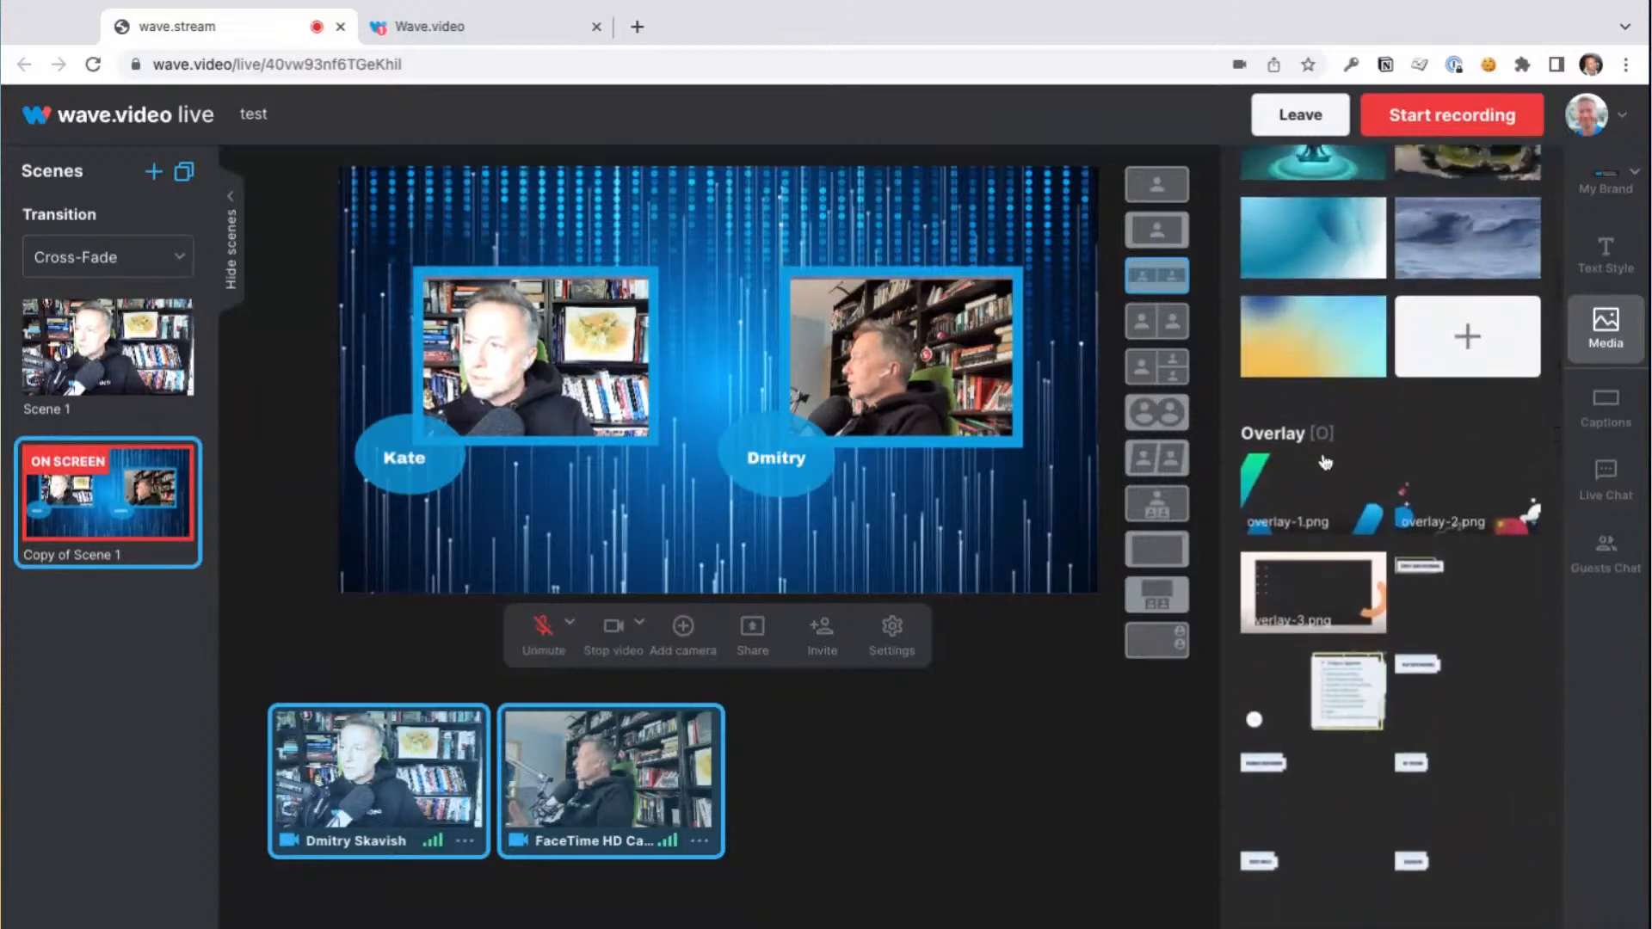
scroll(1324, 463, up, 5)
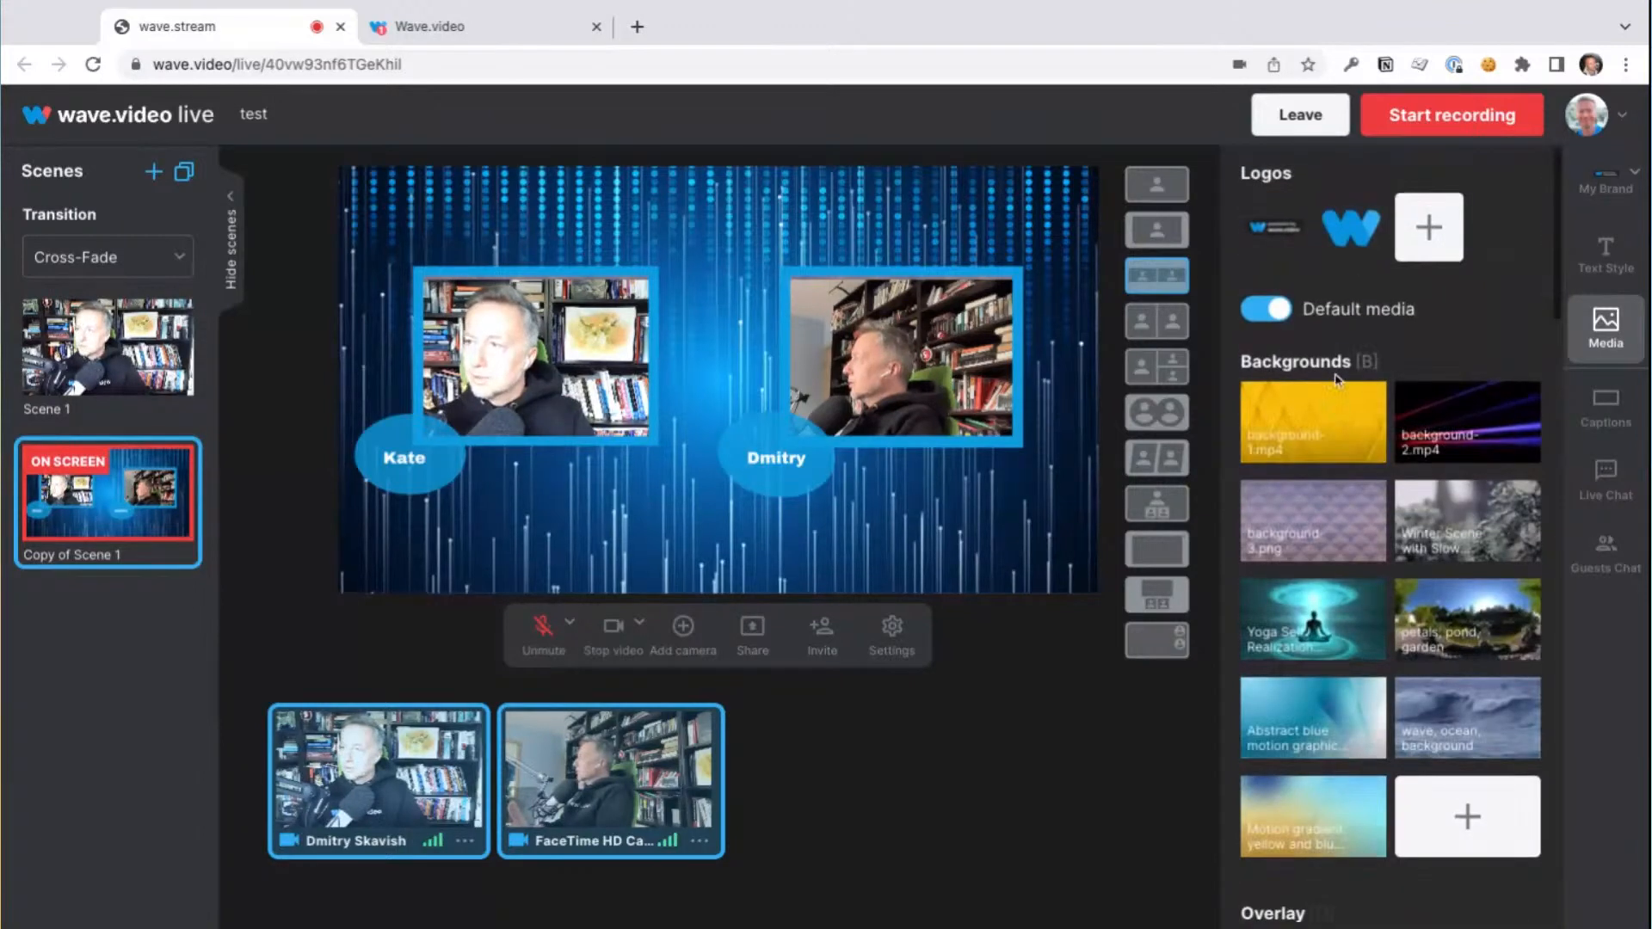
scroll(1349, 485, down, 15)
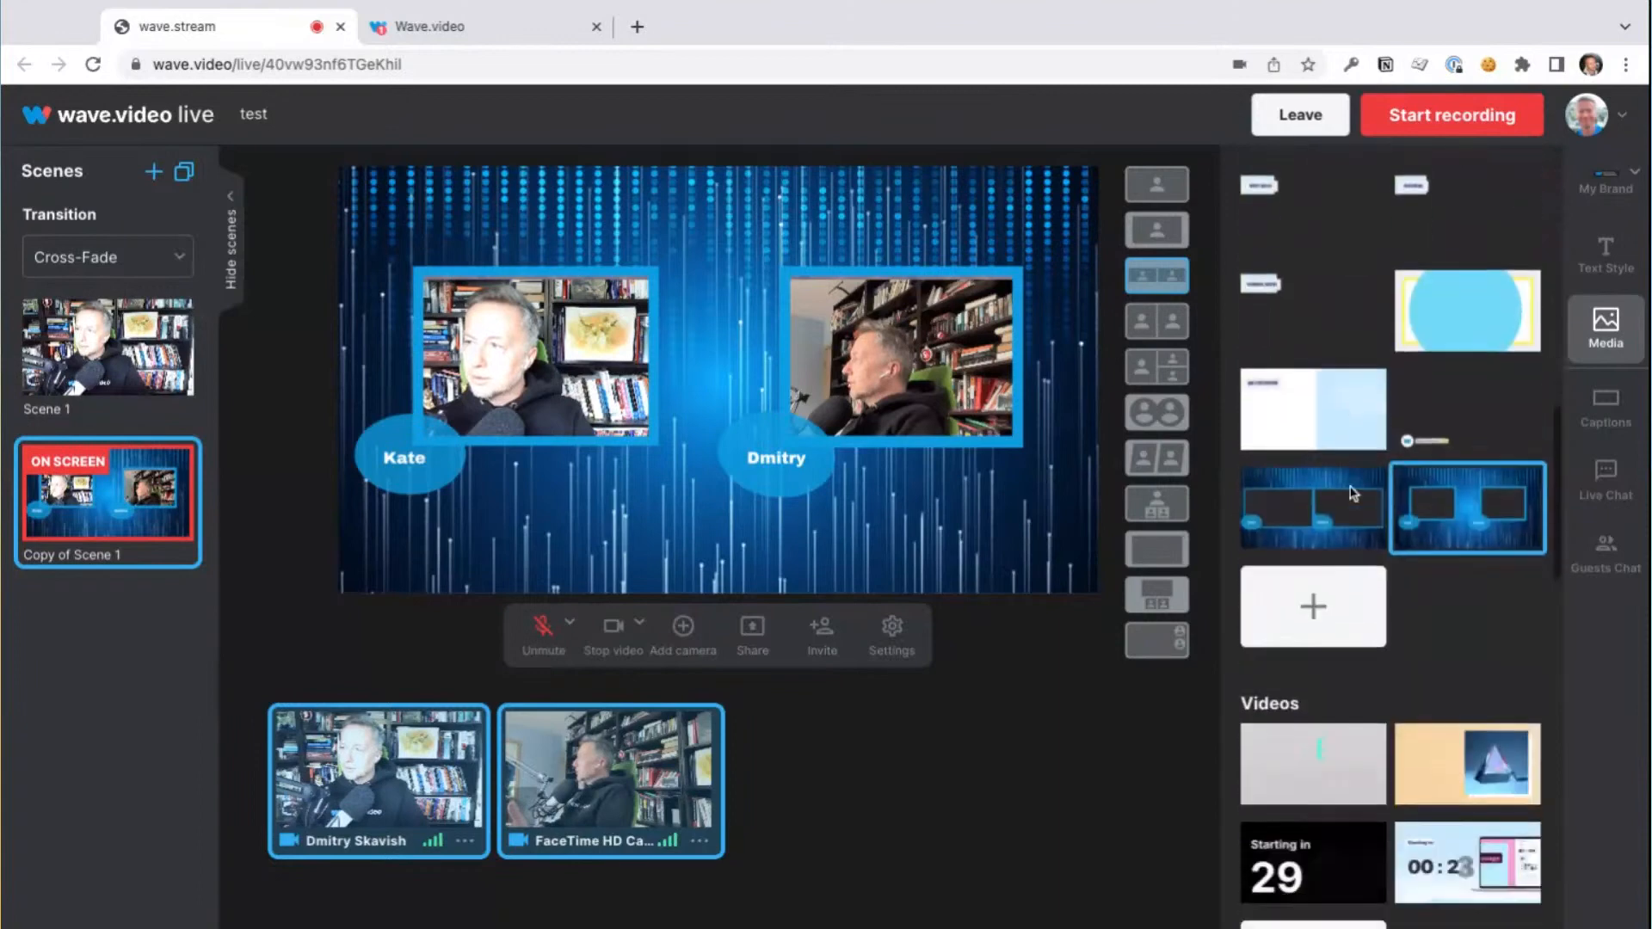
scroll(1352, 492, up, 10)
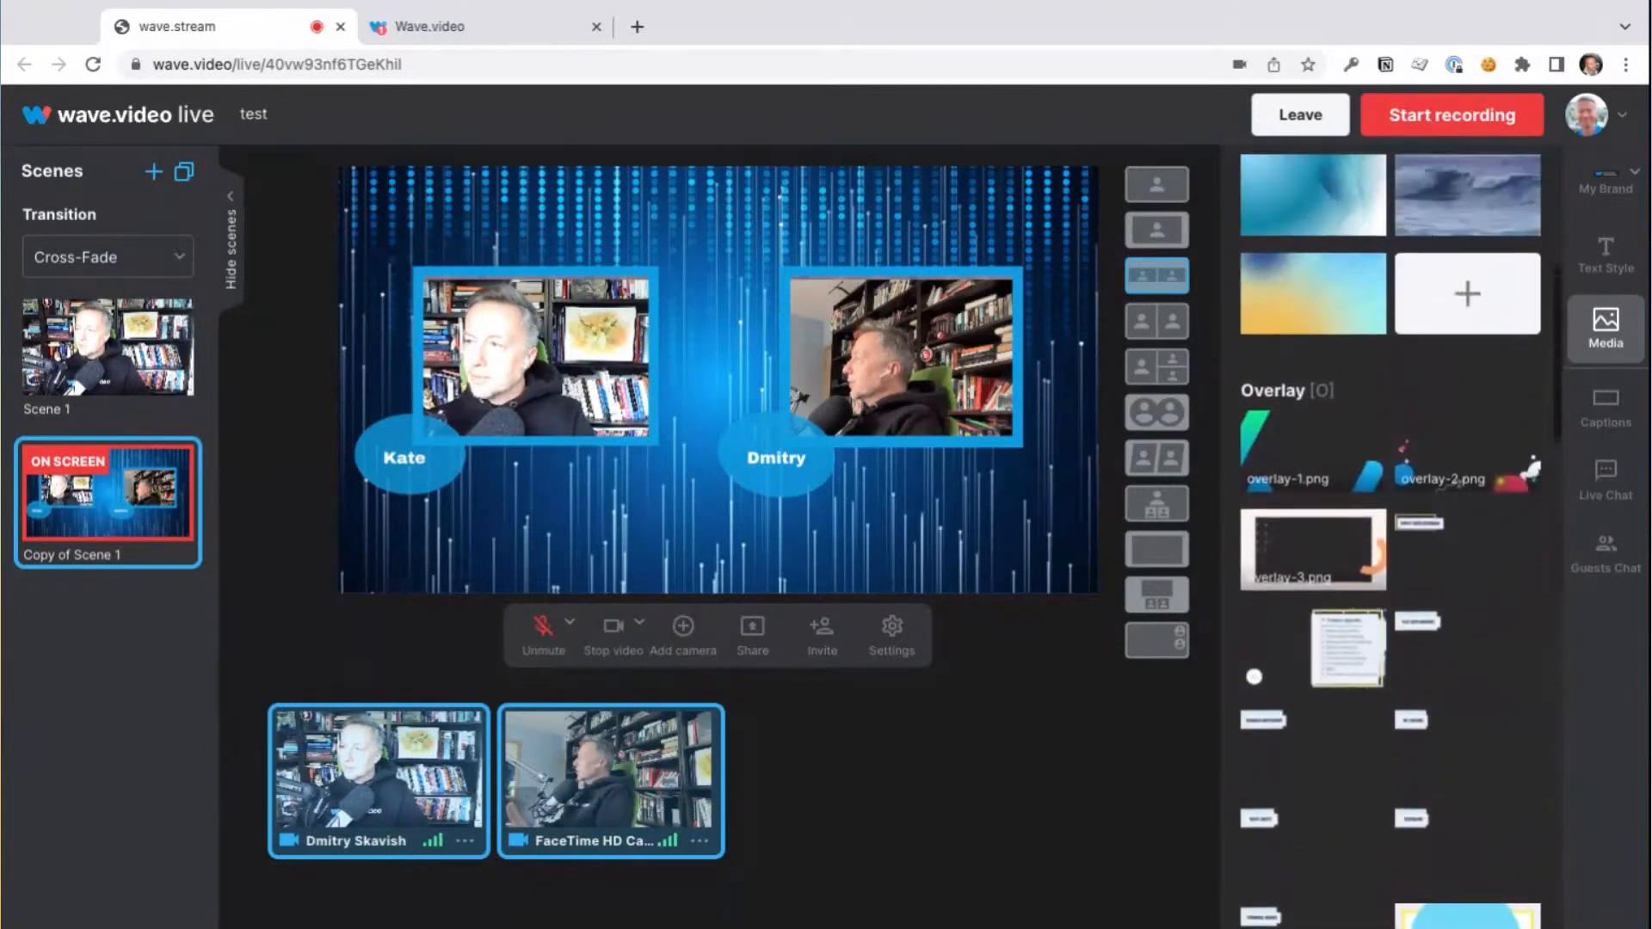
scroll(1365, 501, up, 1)
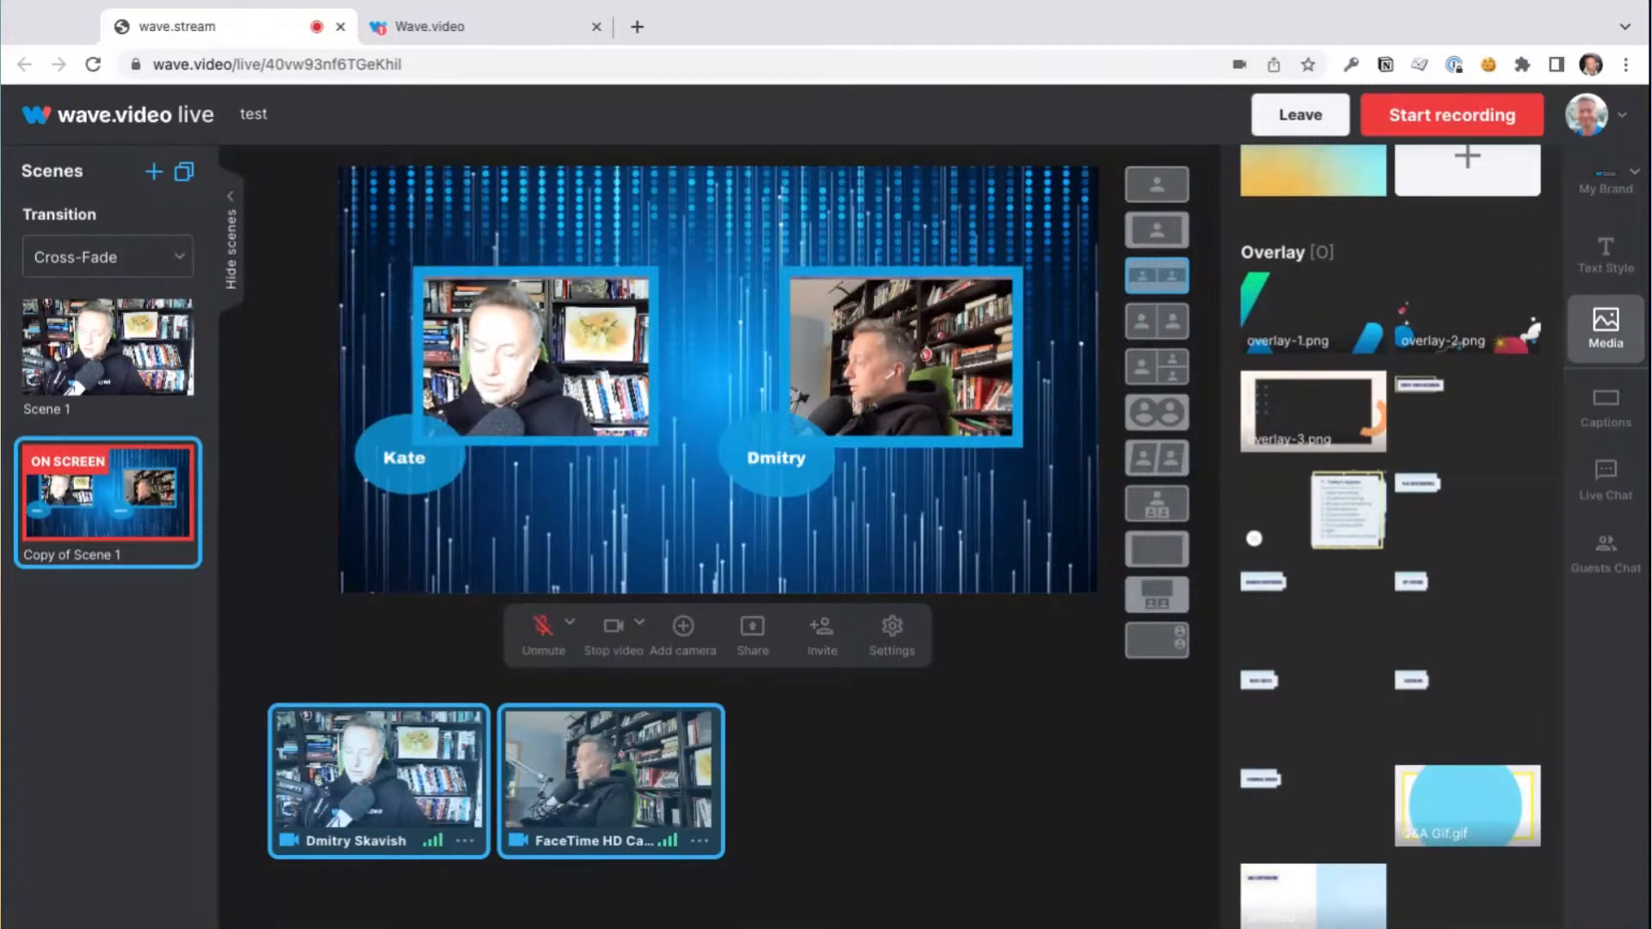
key(o)
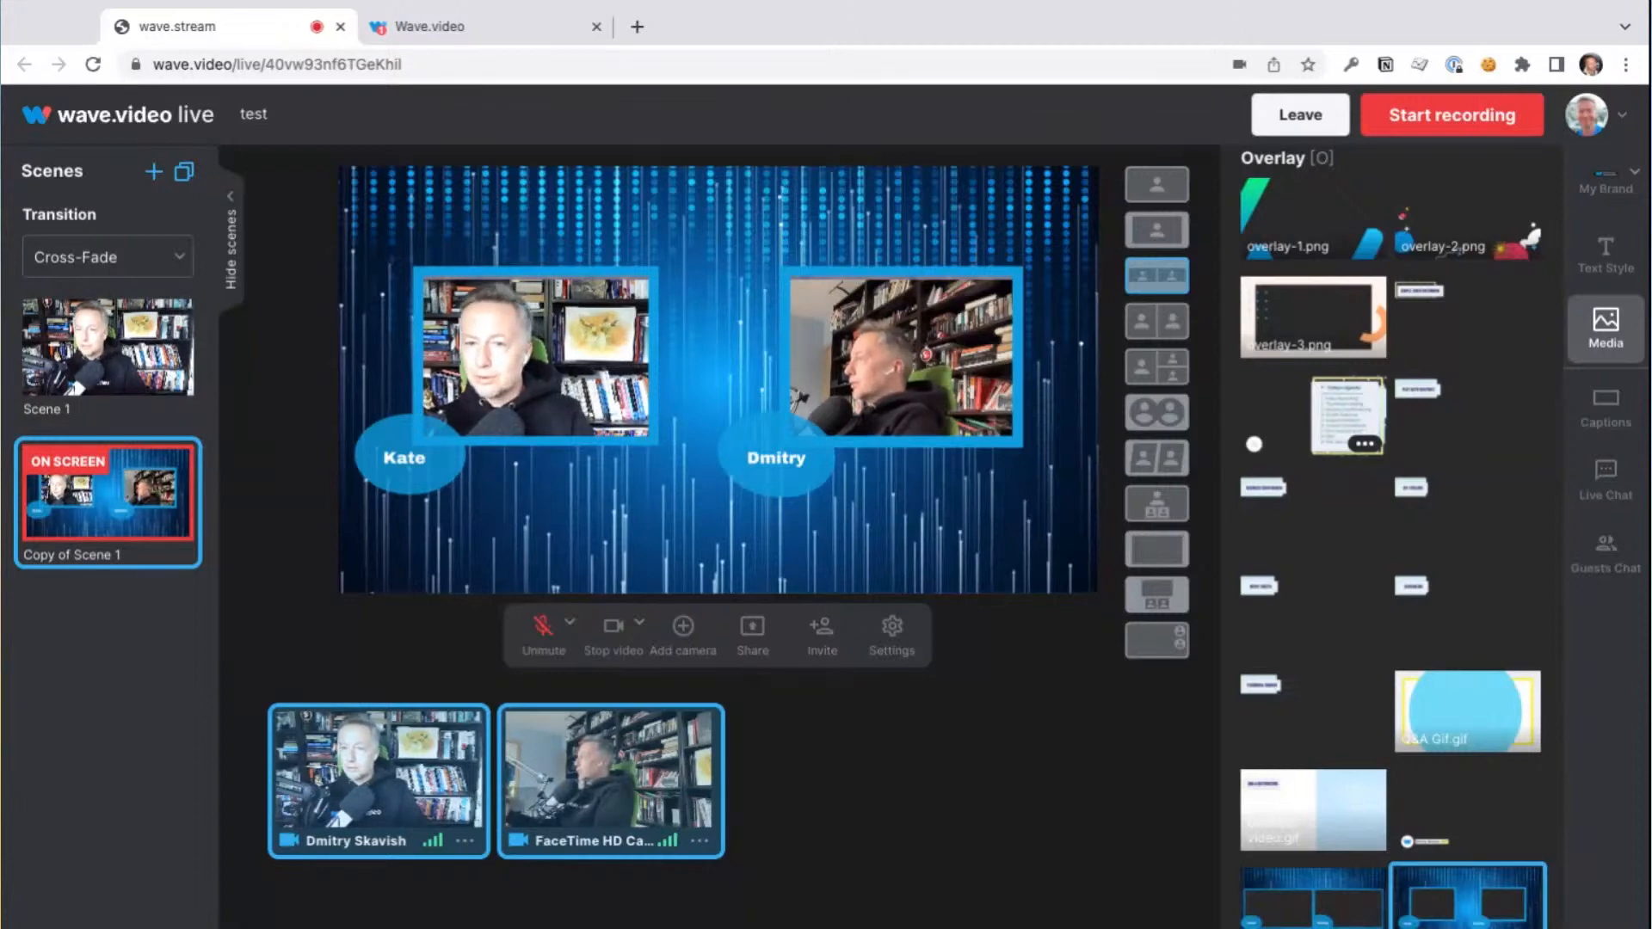
scroll(1407, 462, down, 3)
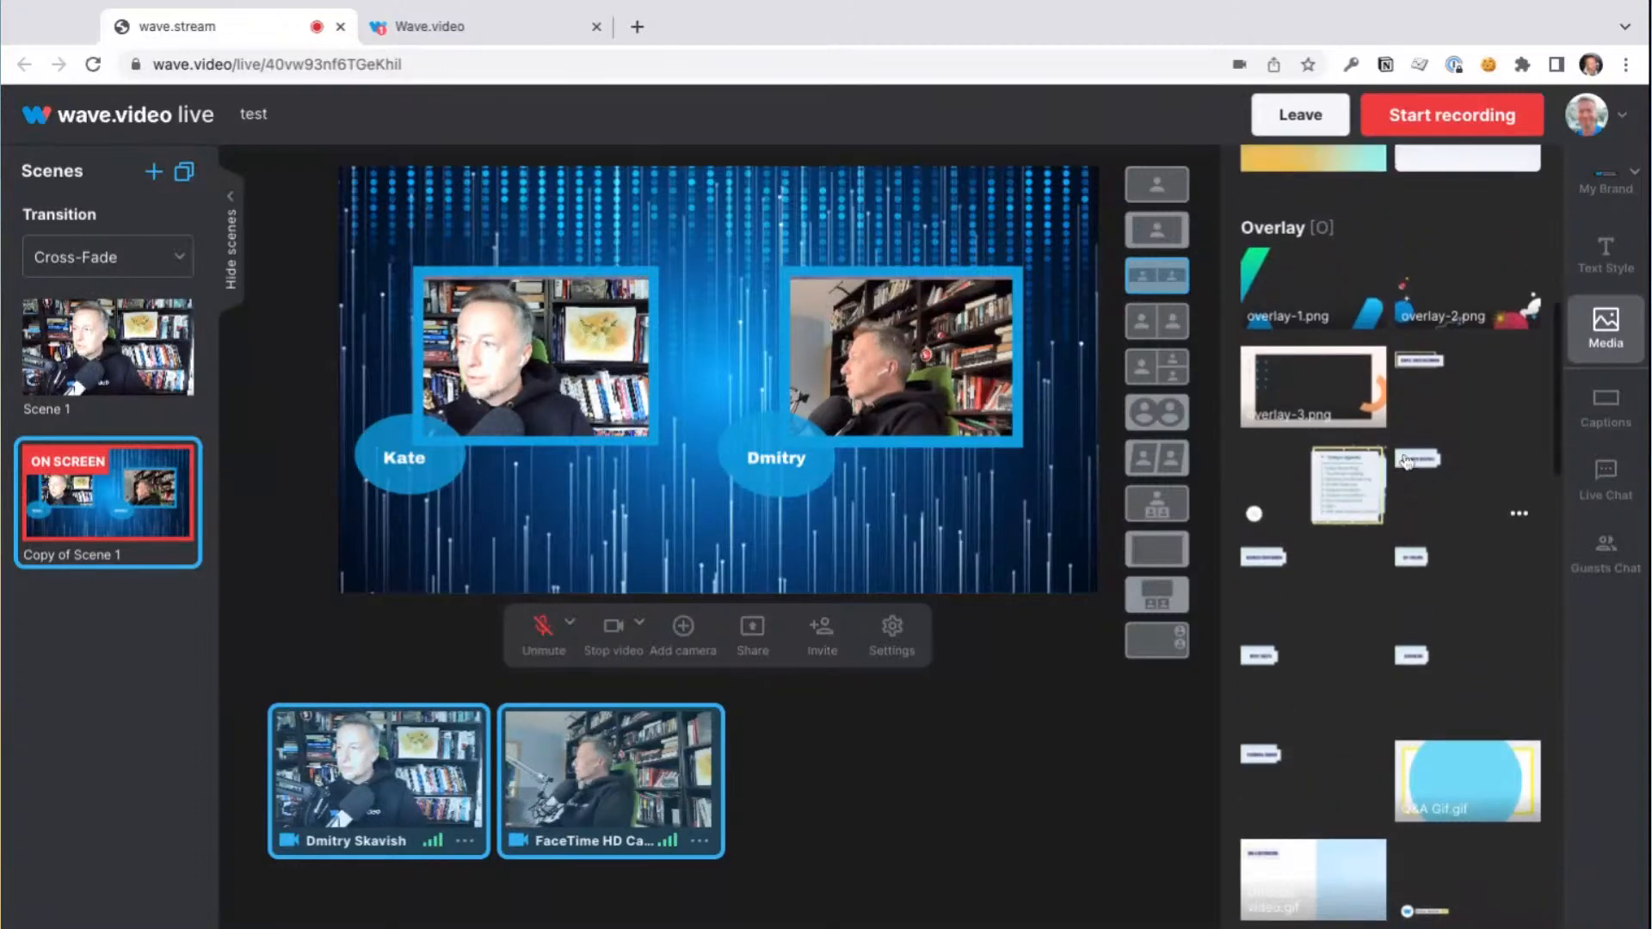
scroll(1406, 462, down, 3)
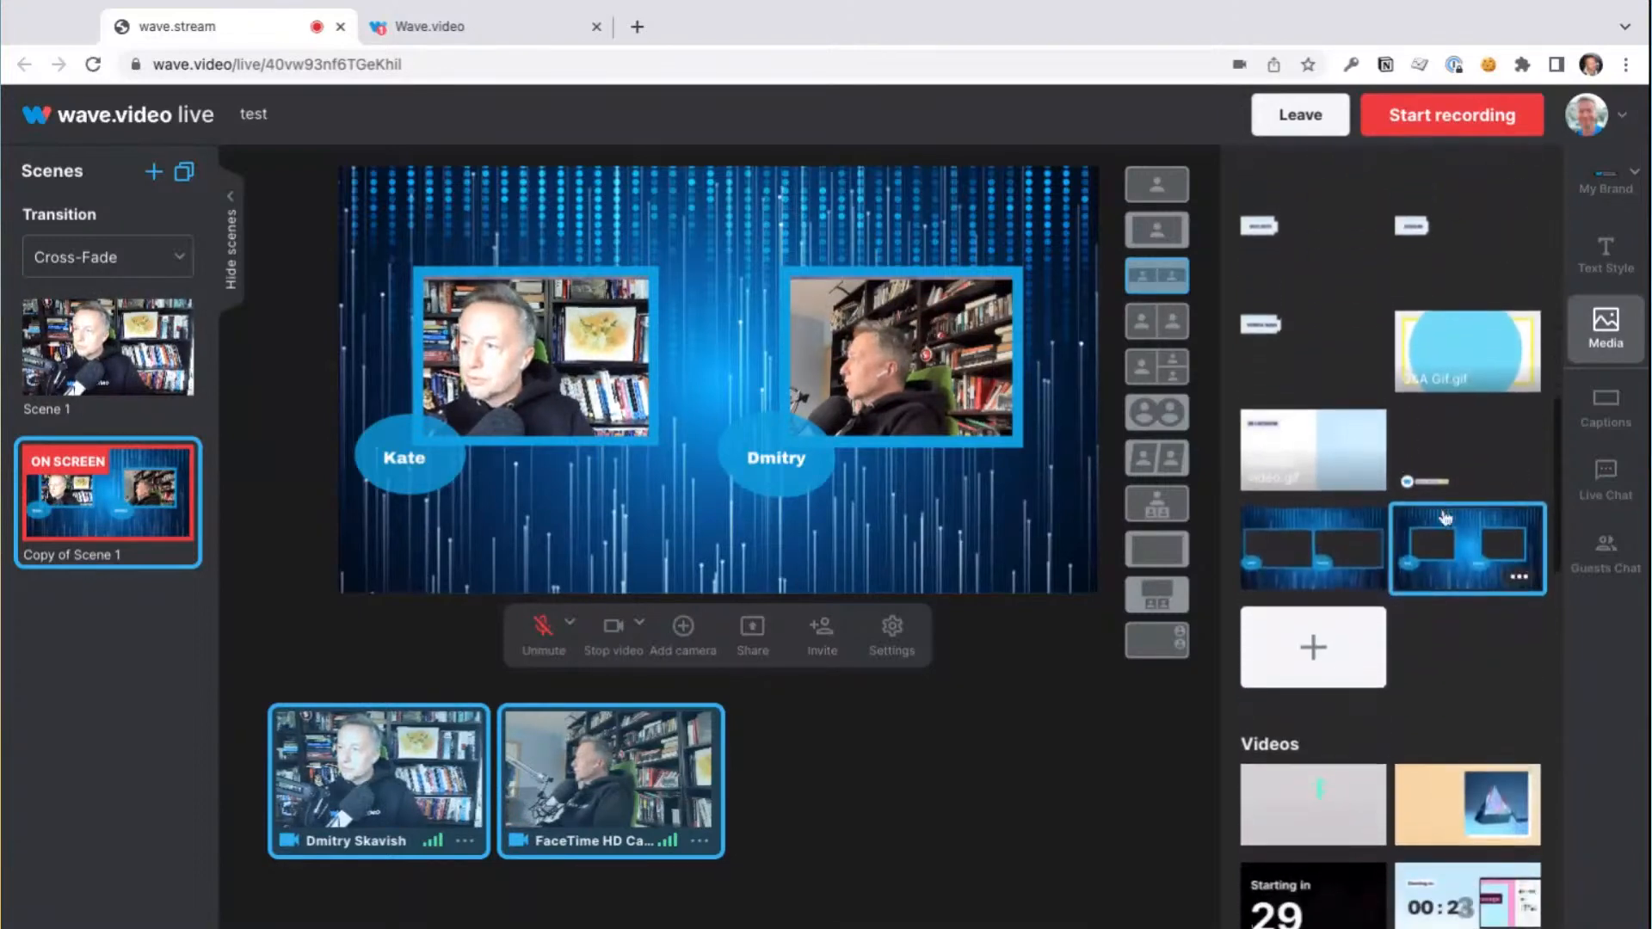
scroll(1387, 353, up, 9)
scroll(1387, 353, up, 2)
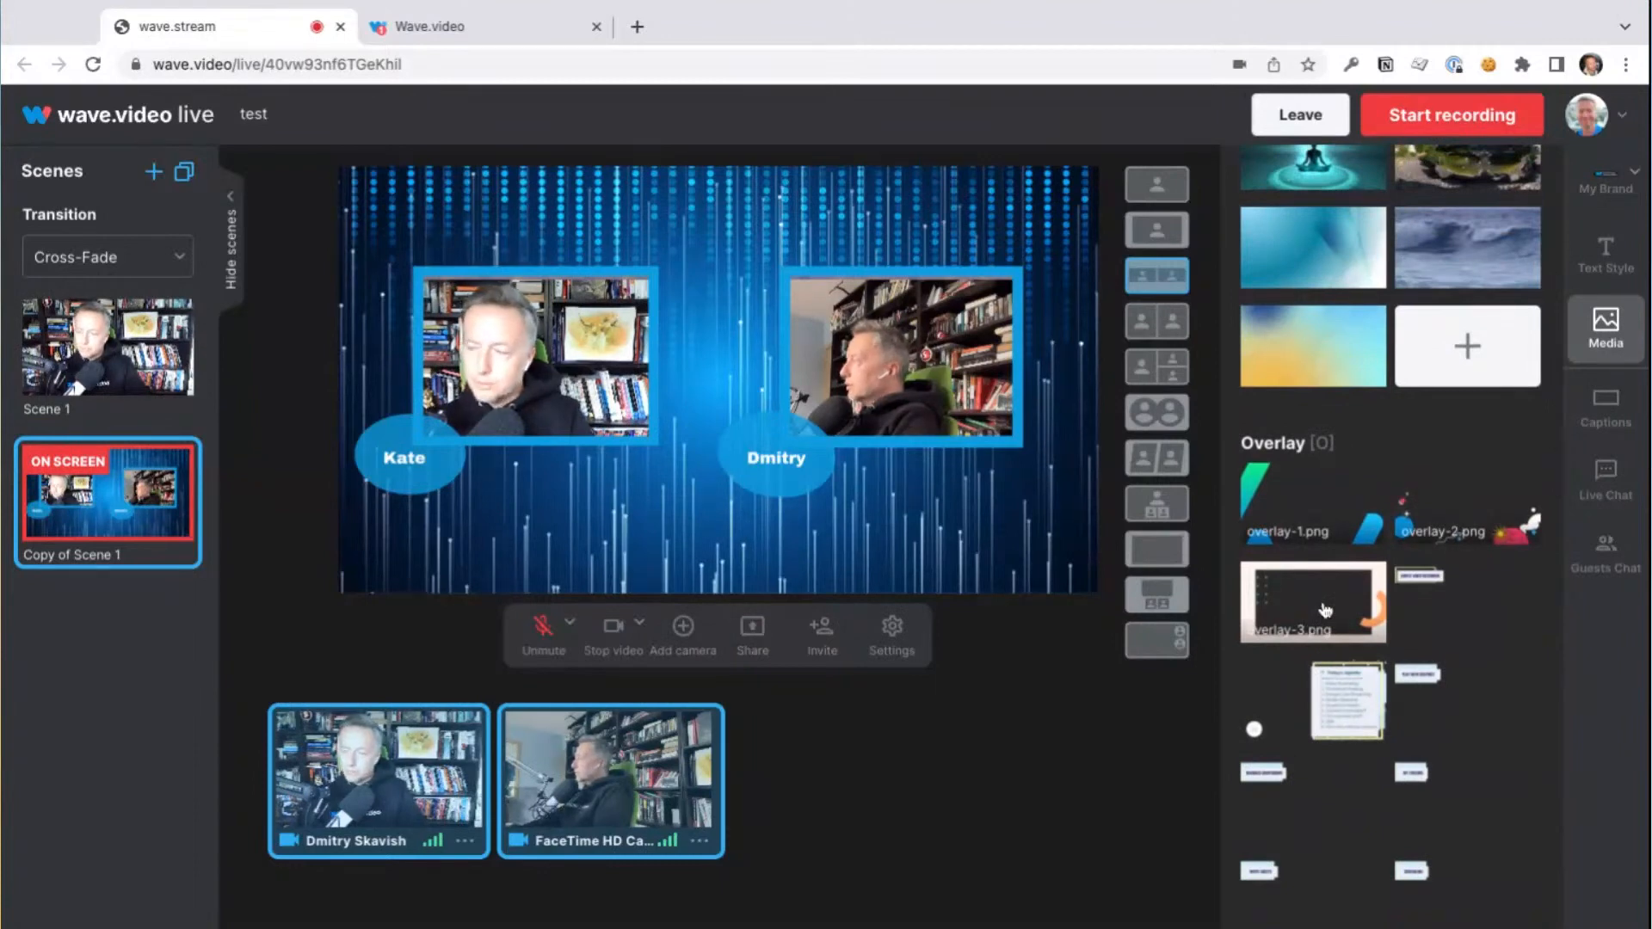
Step: Apply overlay-3.png to Copy of Scene 1 by its number in the overlay list, and replace it with the Today's Agenda overlay
key(o)
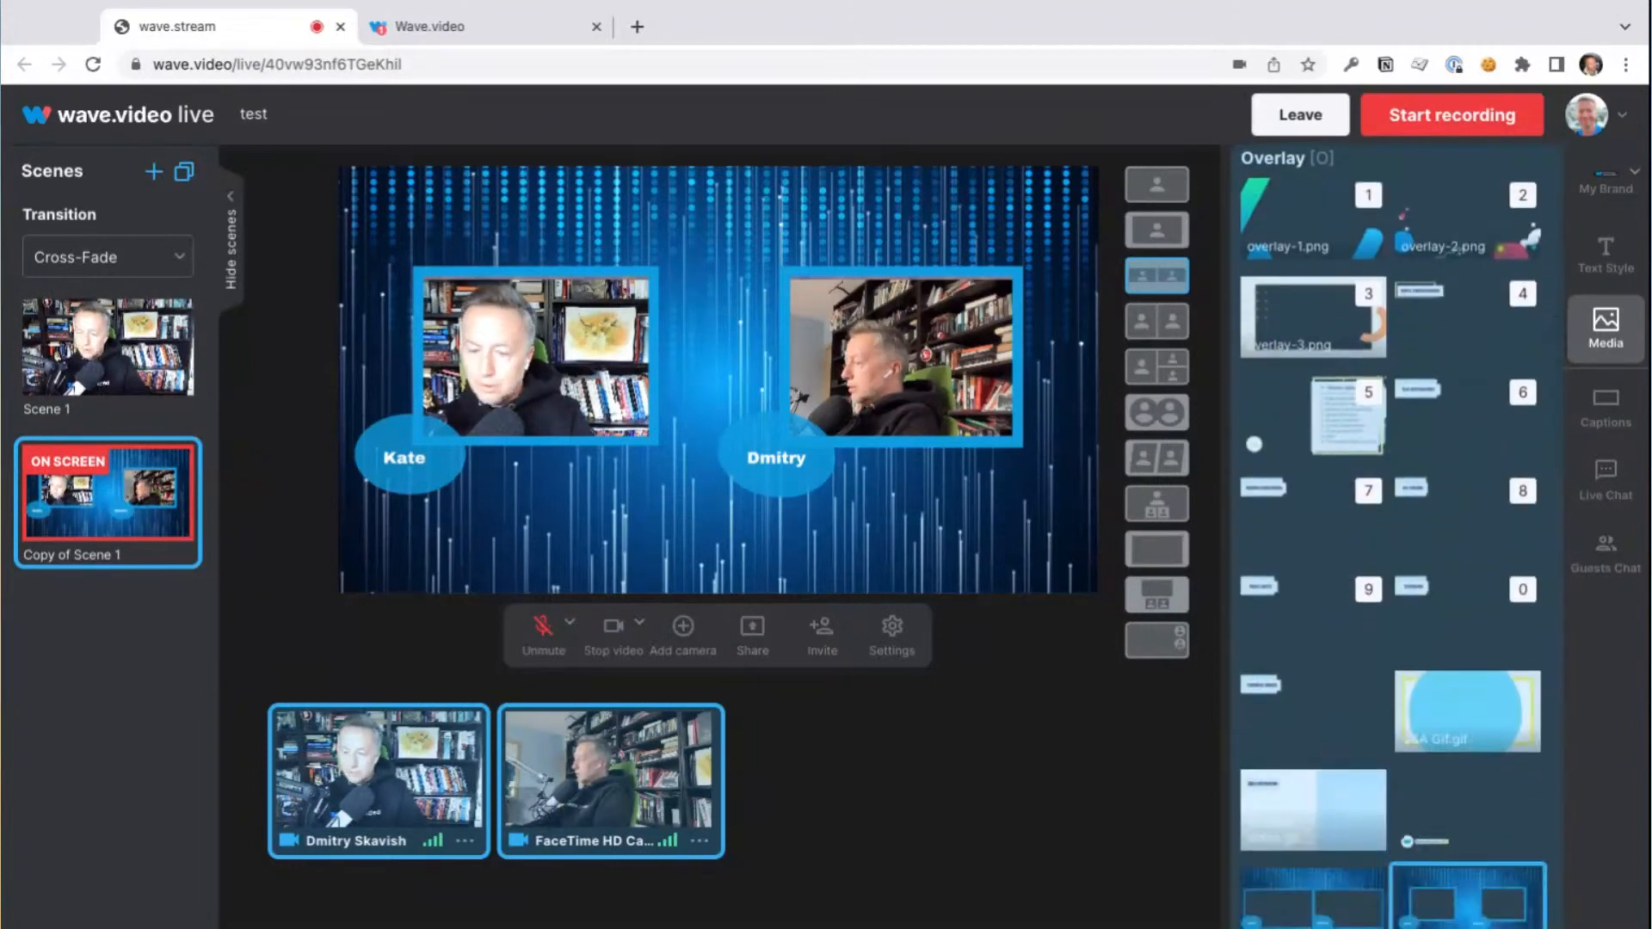
key(3)
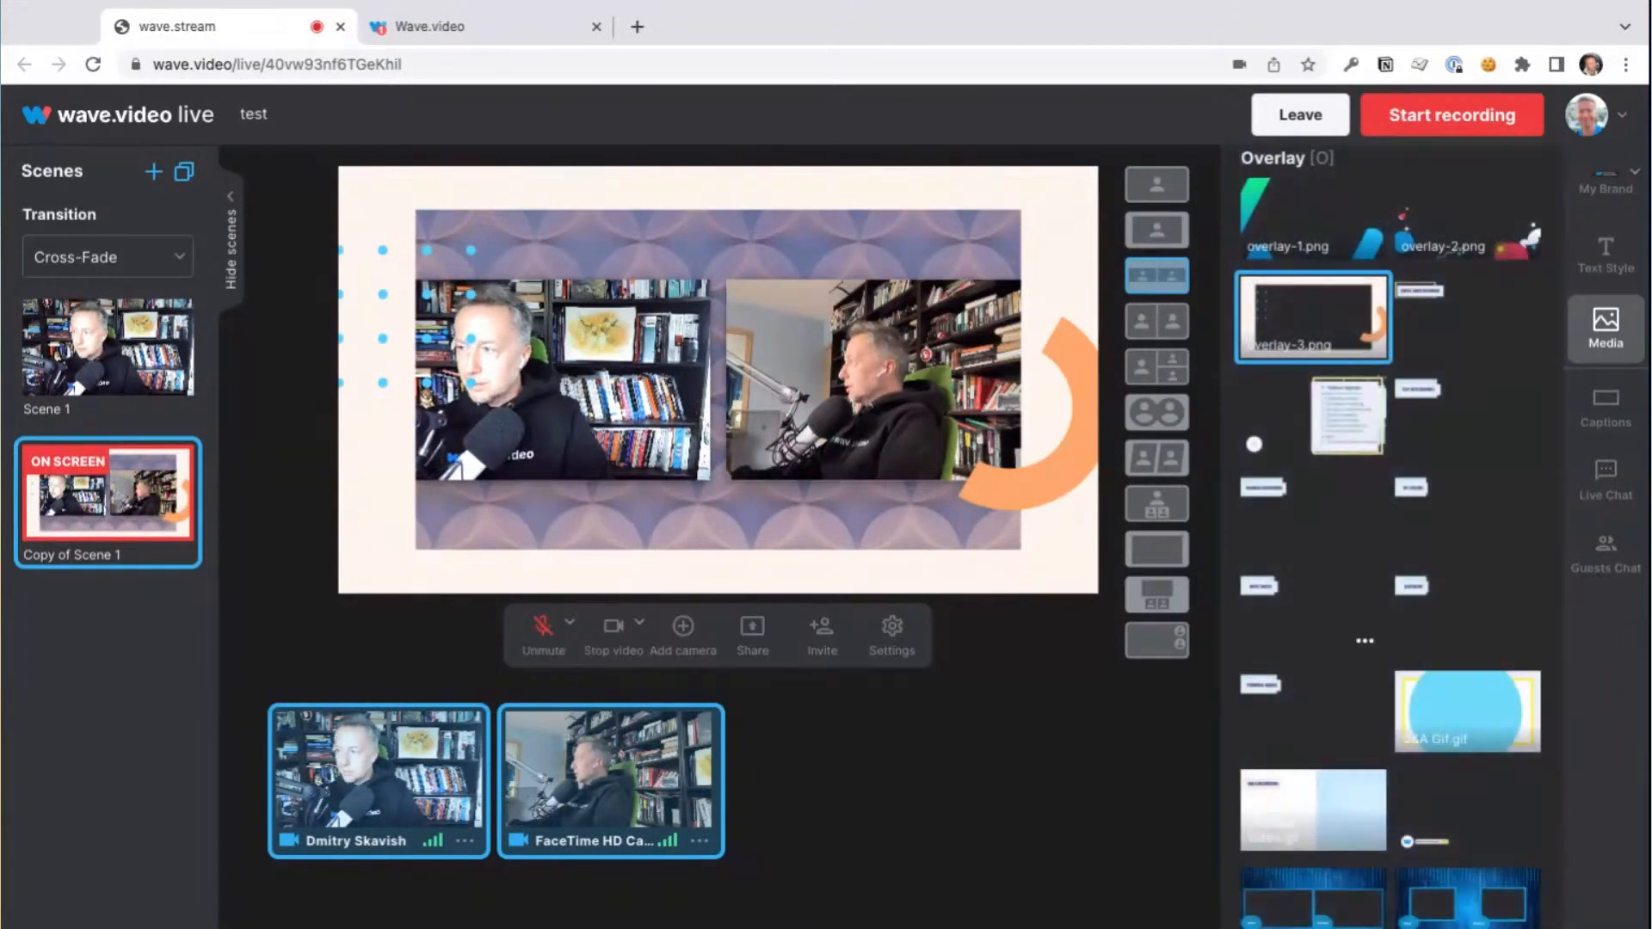
key(5)
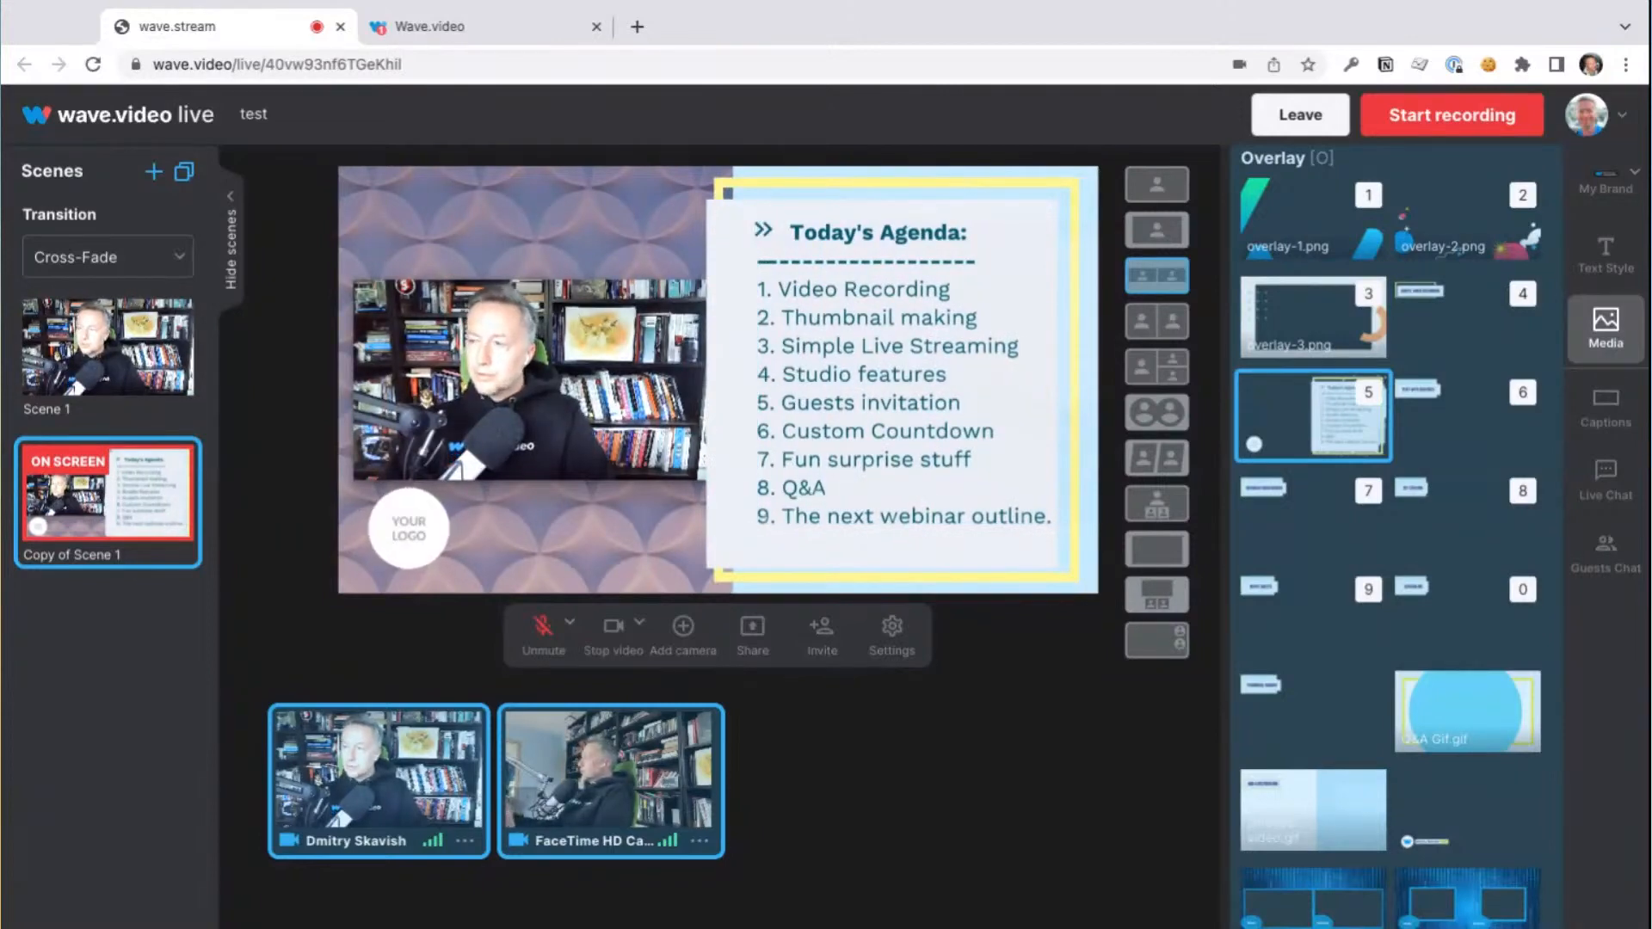
Step: Remove the Today's Agenda overlay from Copy of Scene 1 and put Scene 1 back on screen
key(o)
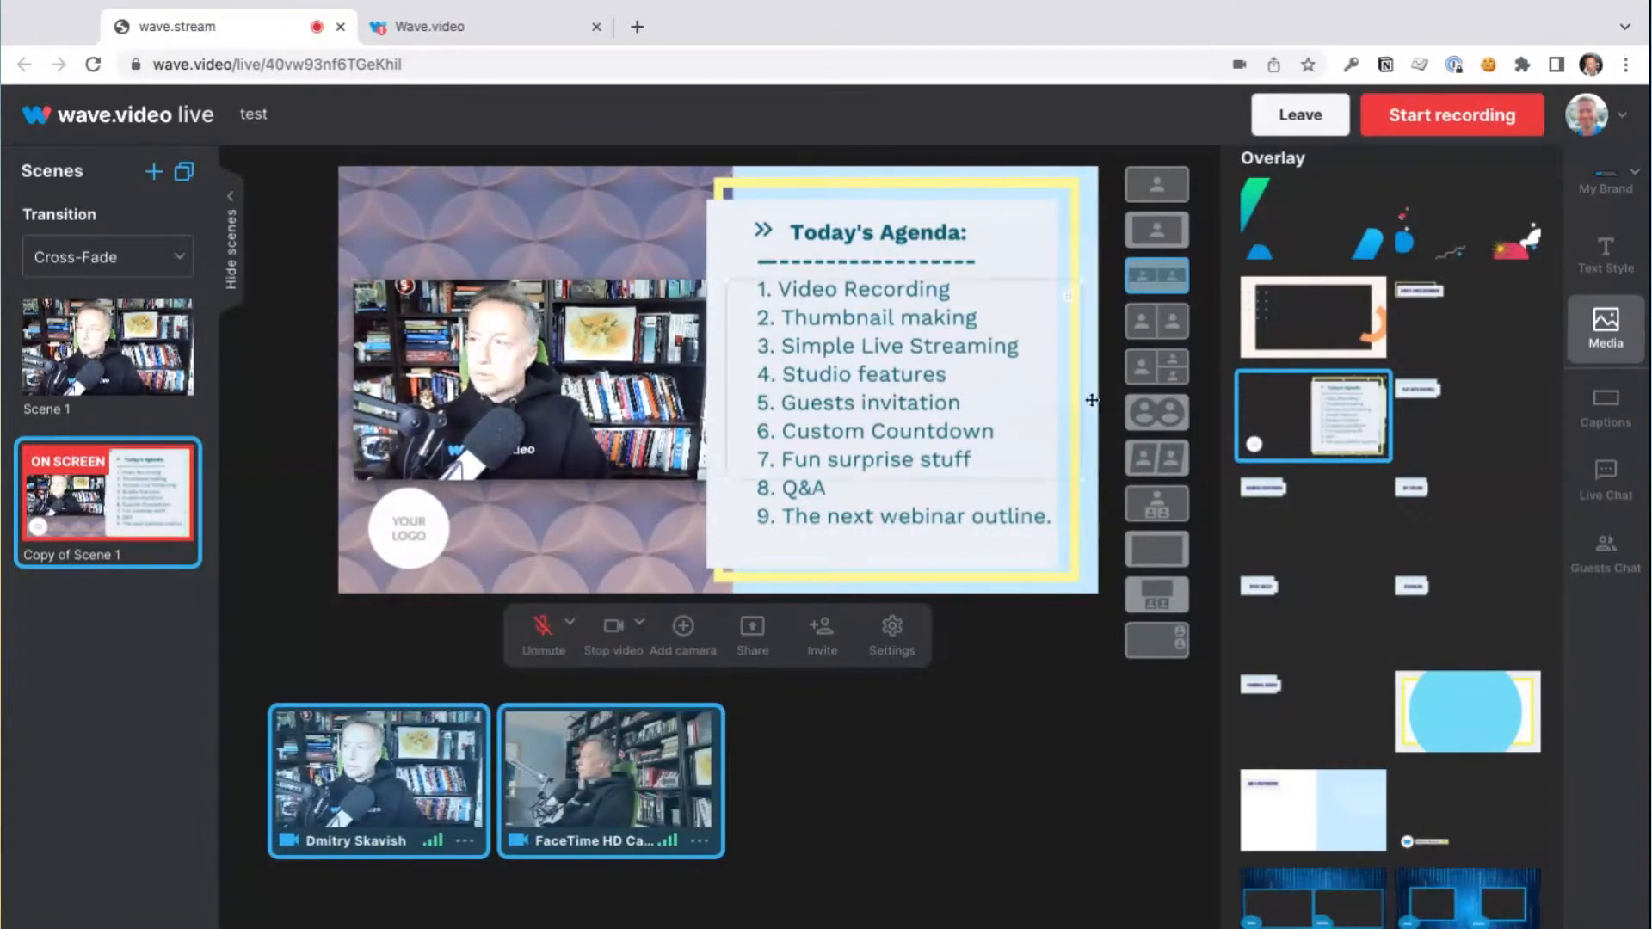
click(1316, 447)
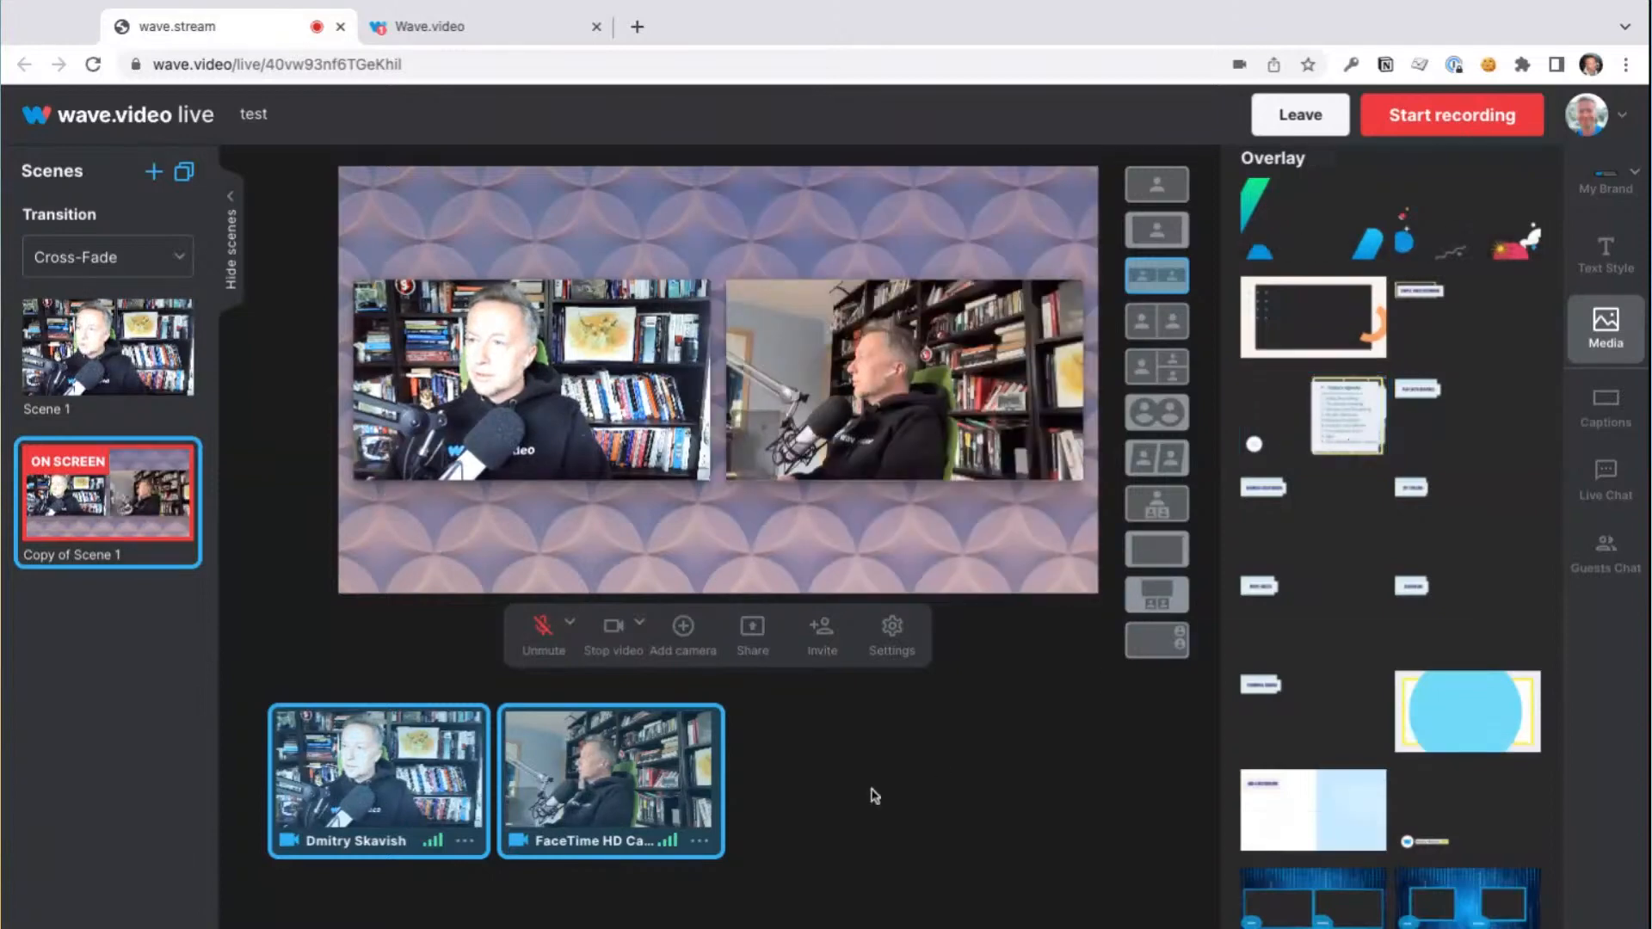
mouse_move(101, 381)
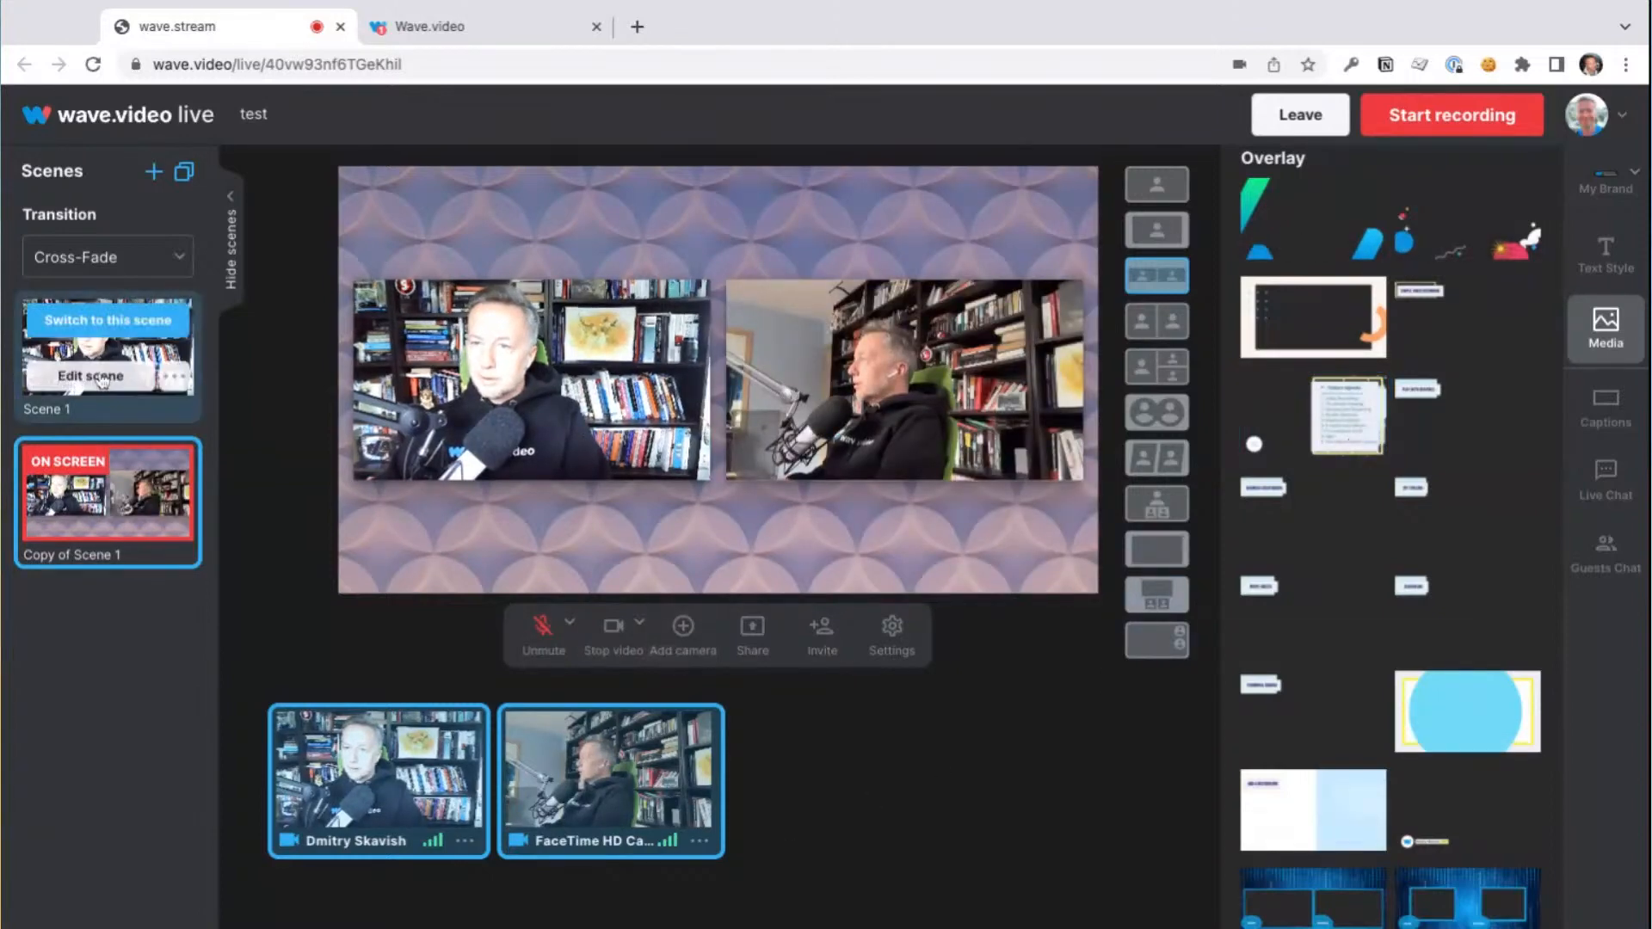
click(111, 321)
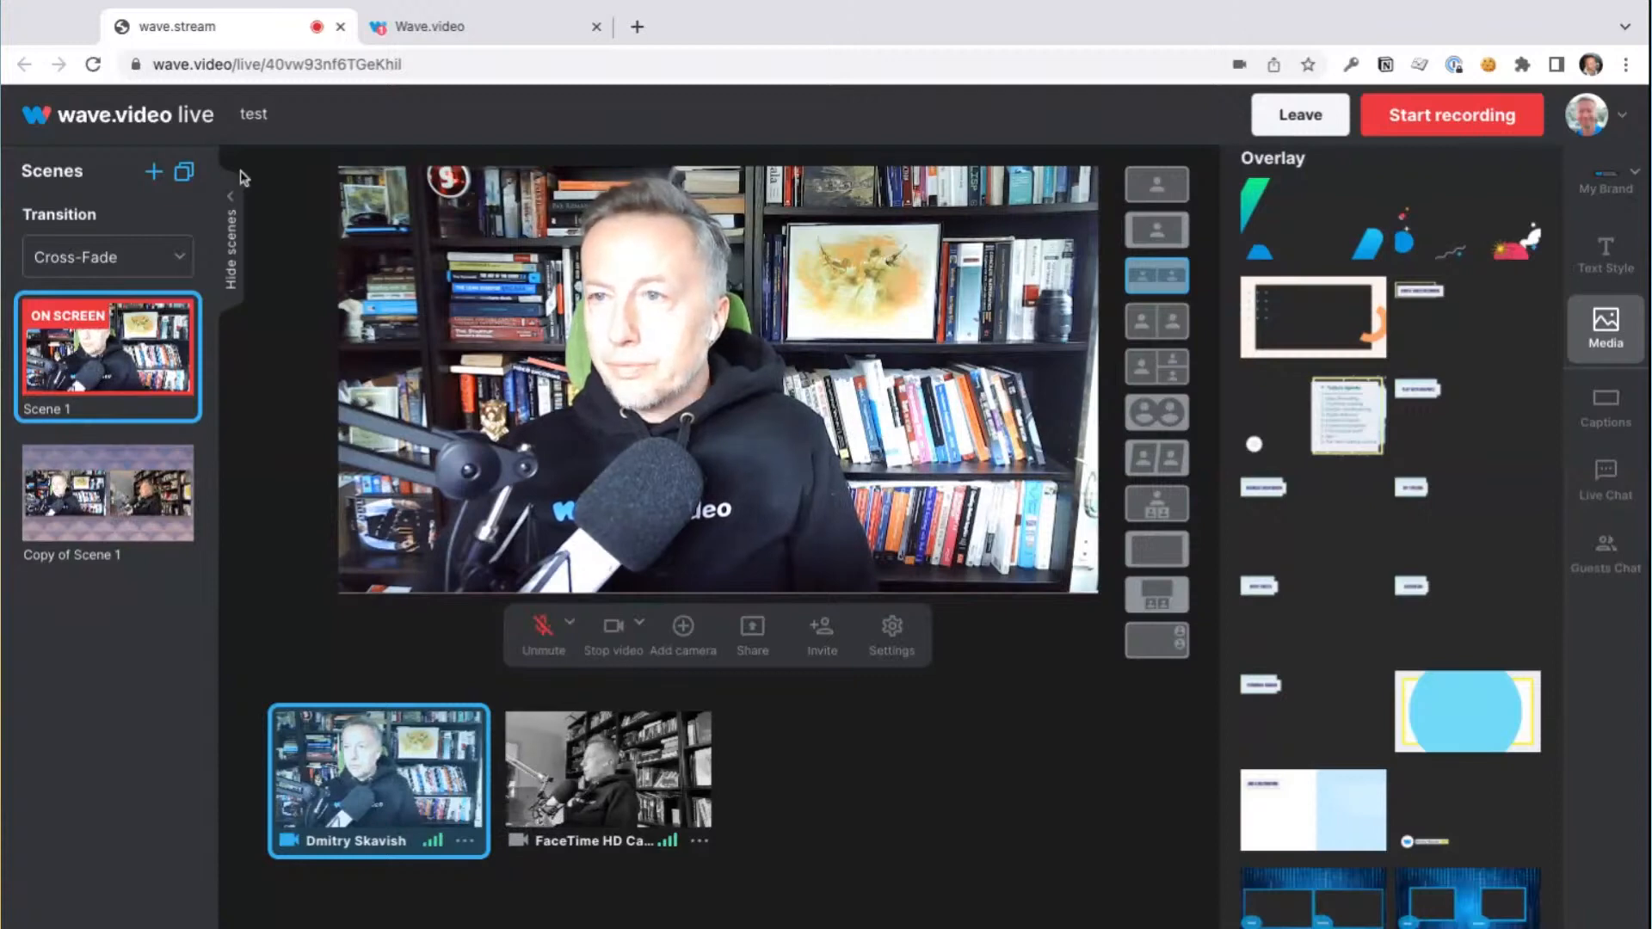
Step: Switch to the Wave.video editor and search its stock library for "background"
click(449, 31)
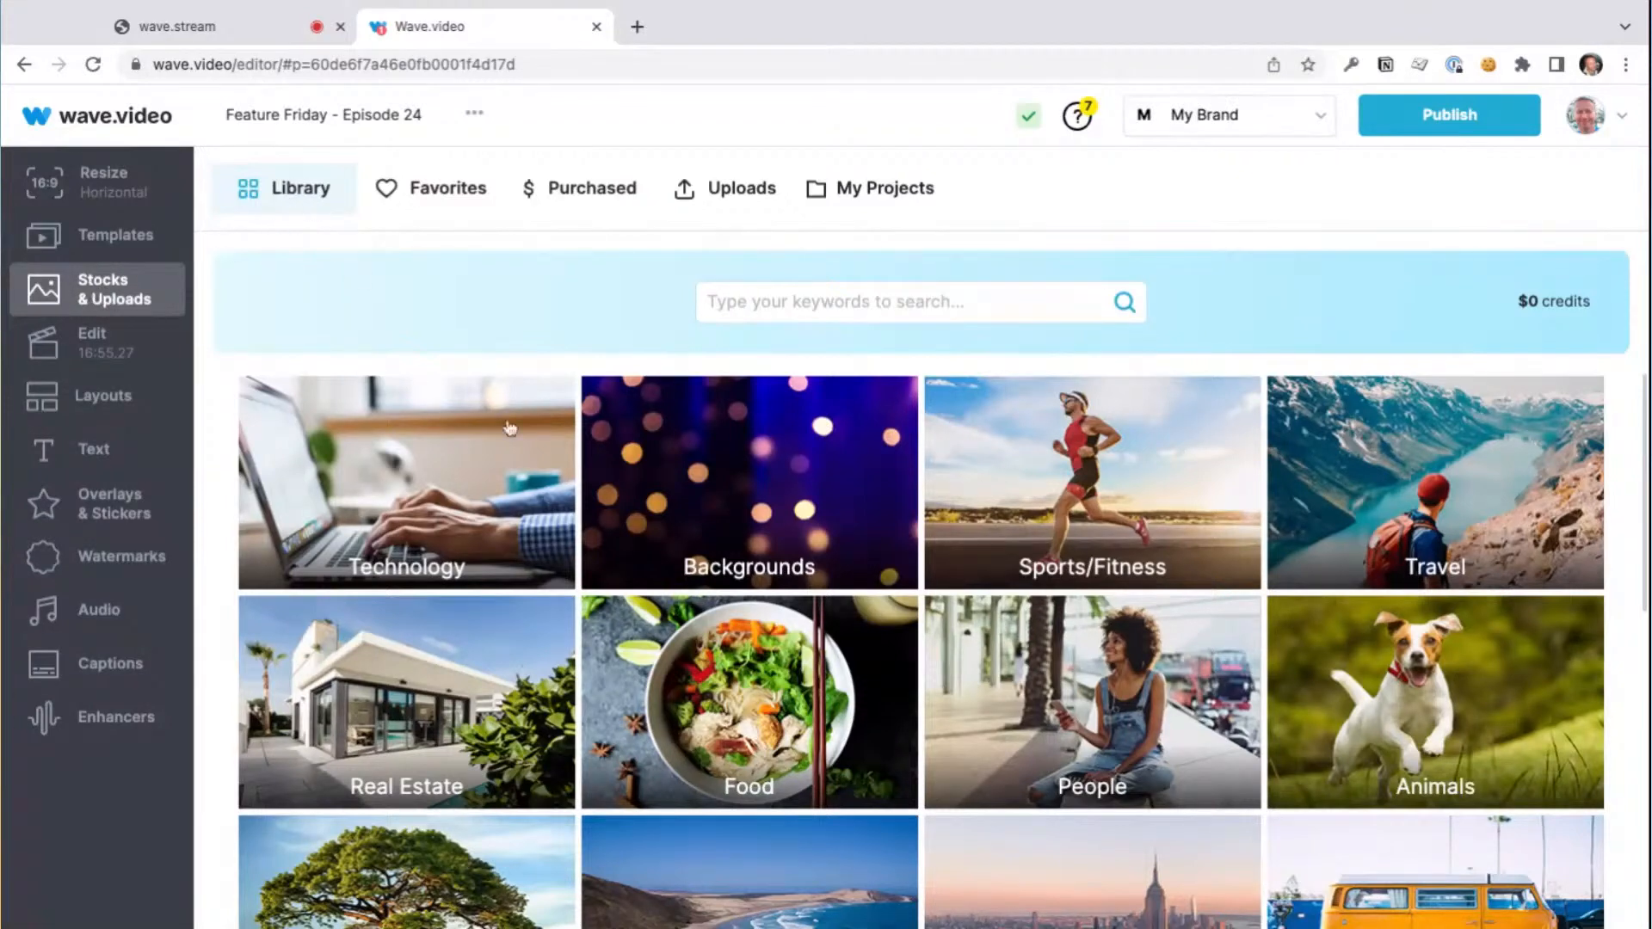
scroll(795, 600, down, 2)
scroll(774, 600, up, 2)
scroll(813, 608, down, 1)
scroll(812, 608, up, 2)
click(771, 306)
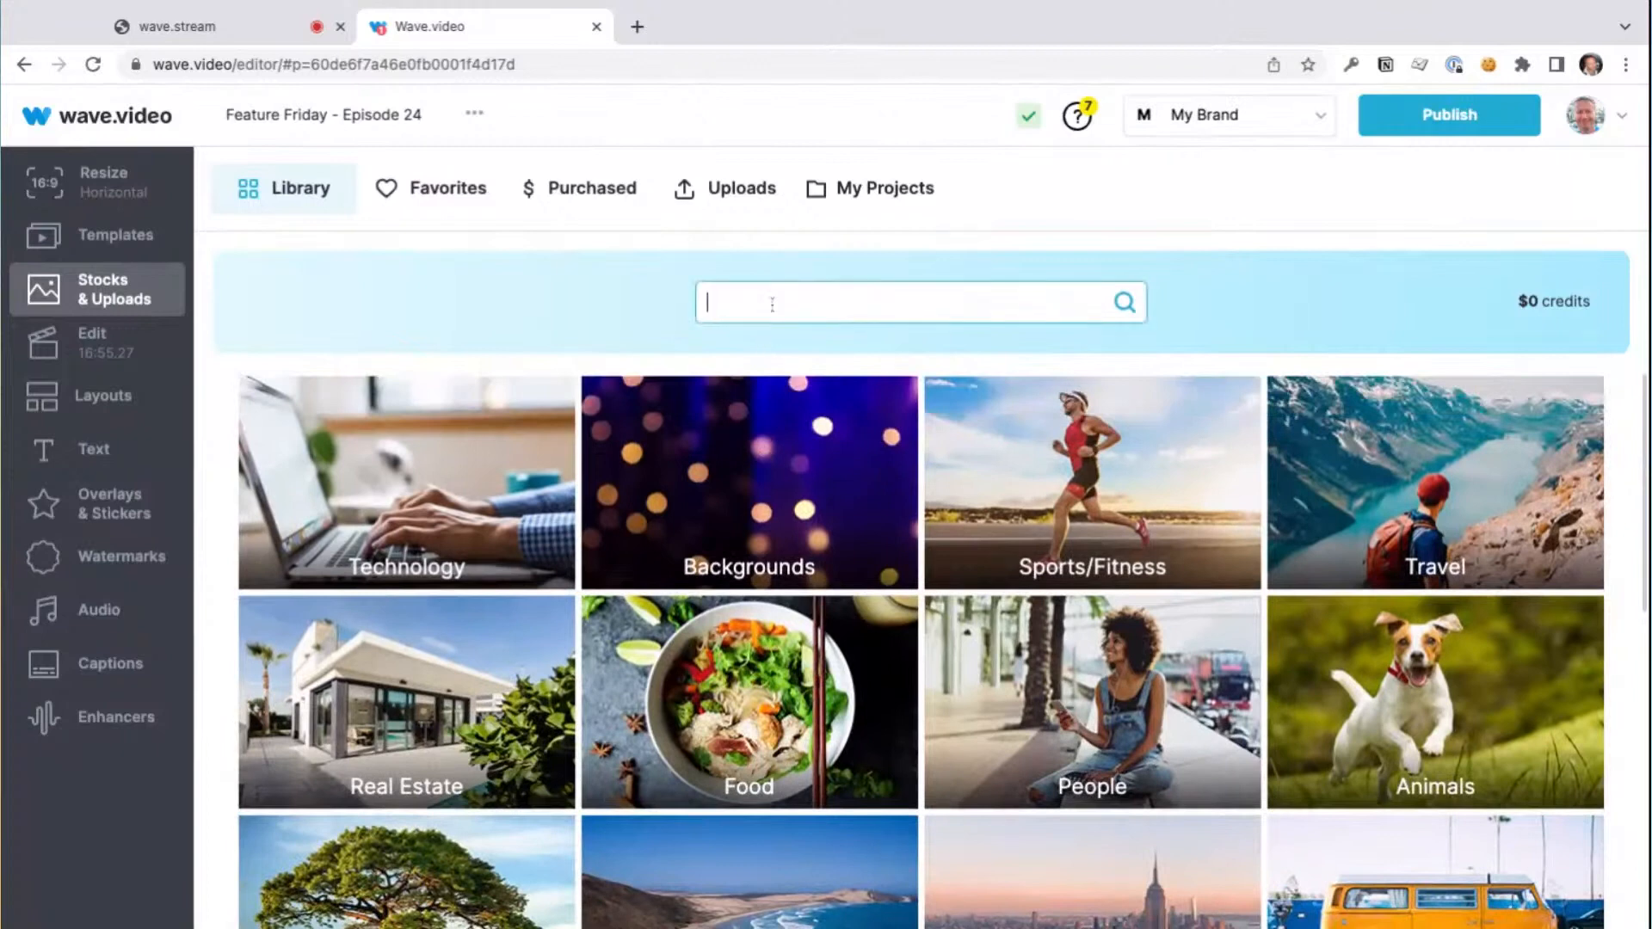
text(background)
key(Return)
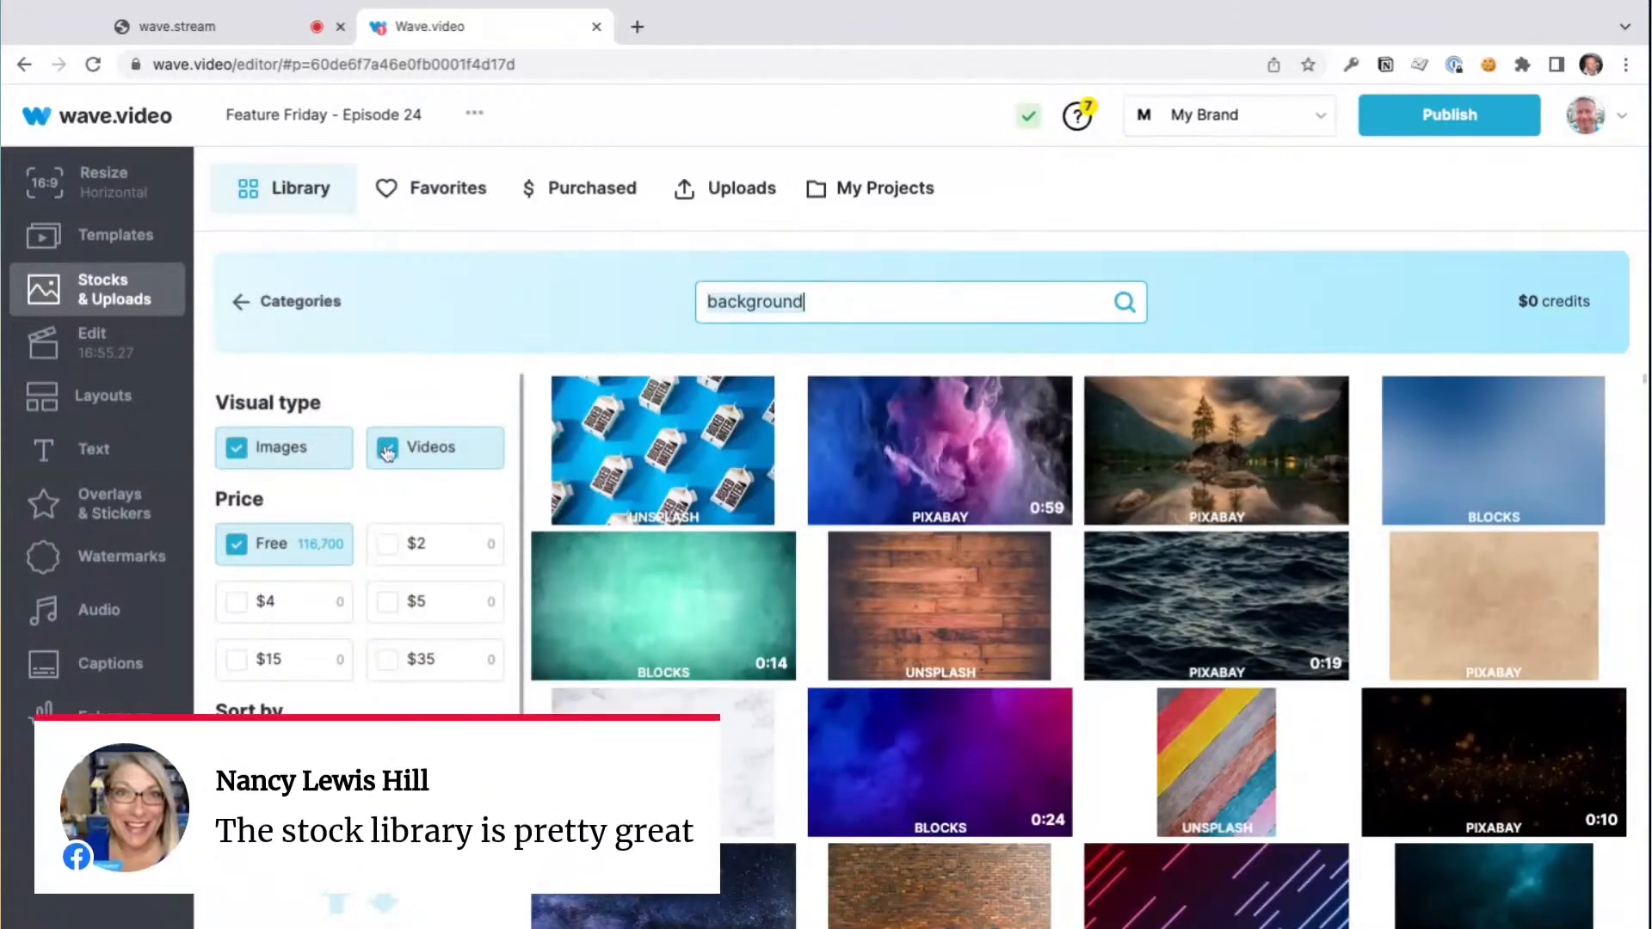
Step: Send the free 0:59 blue and pink ink video from Pixabay to the Live Streaming Studio under My Brand
mouse_move(1051, 518)
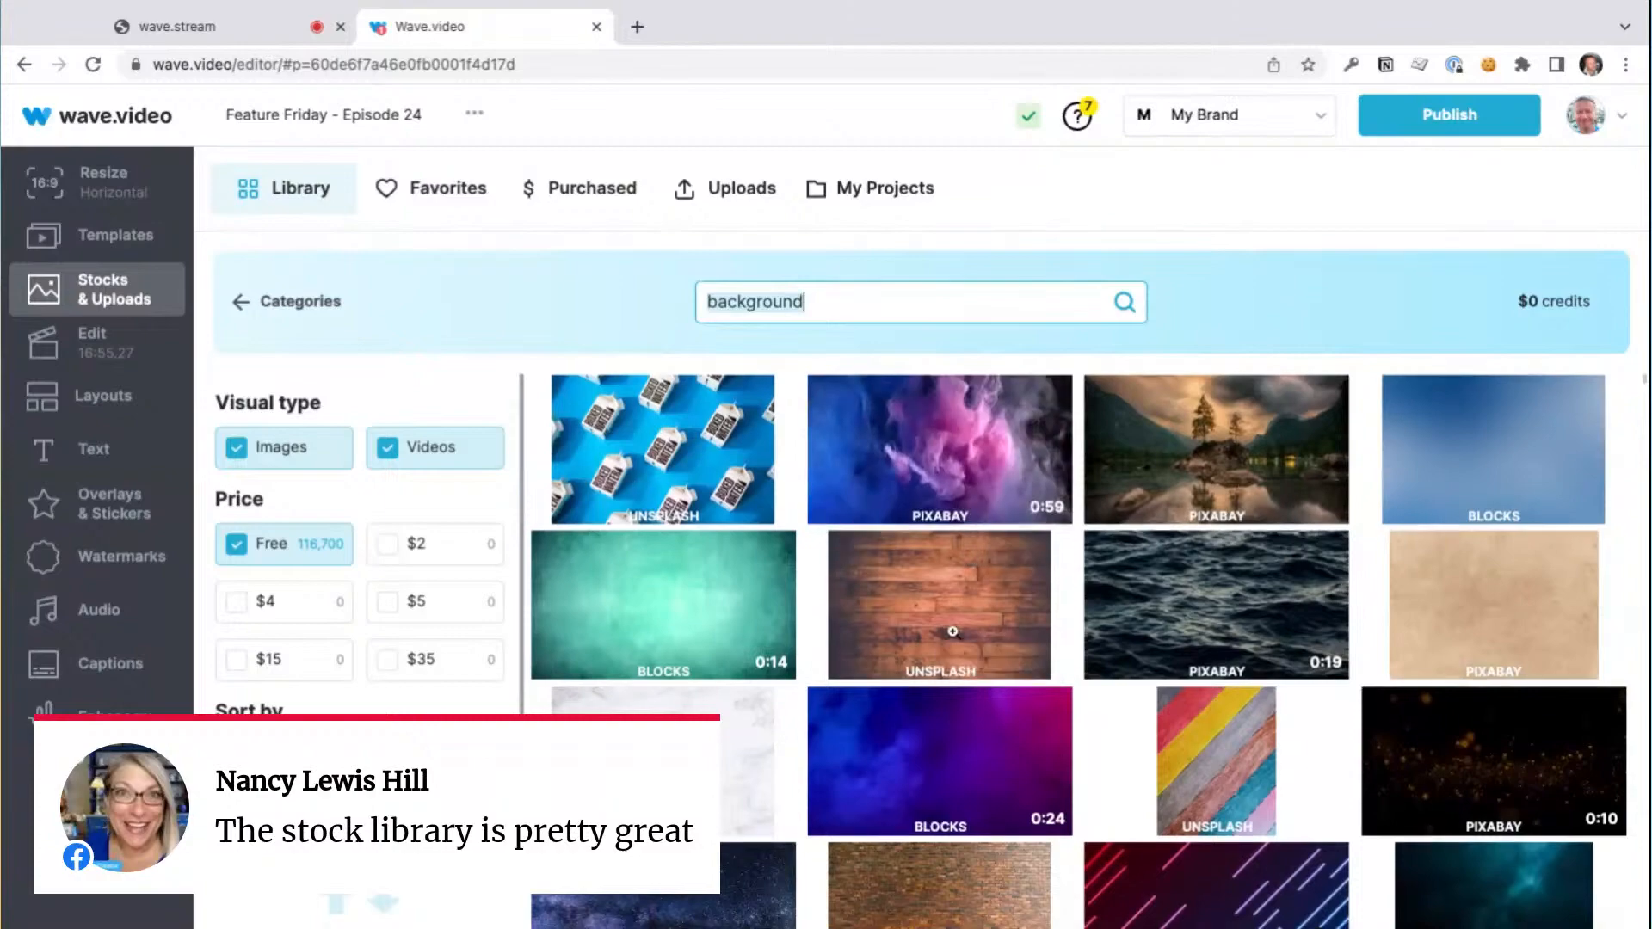
scroll(952, 630, down, 1)
scroll(953, 631, up, 1)
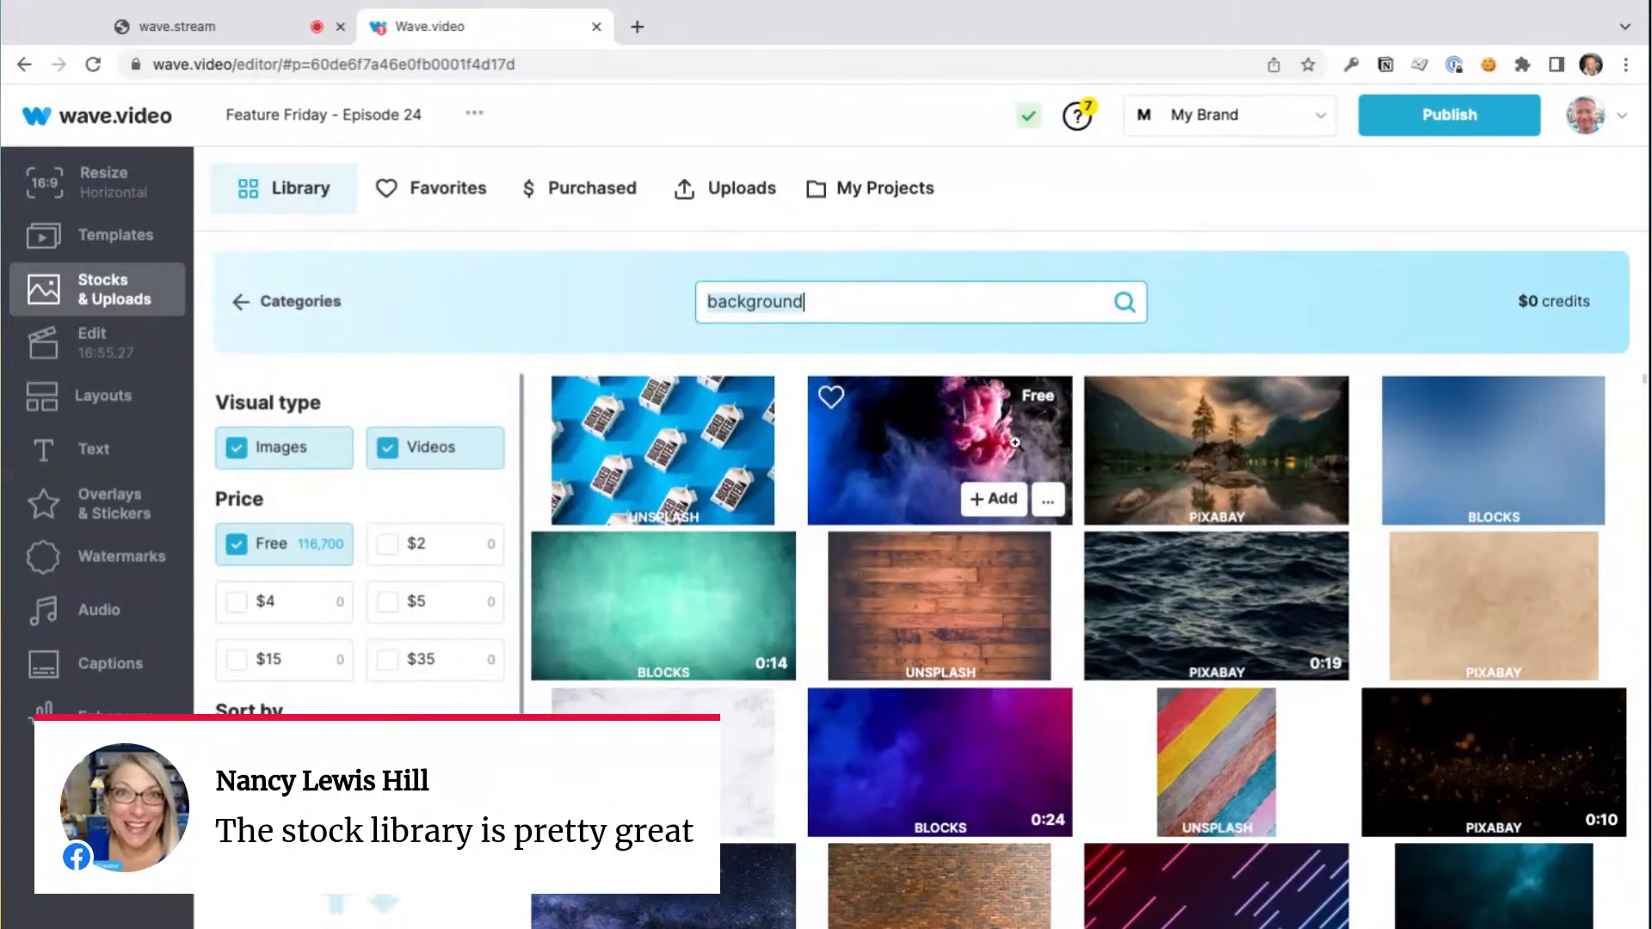
click(1048, 502)
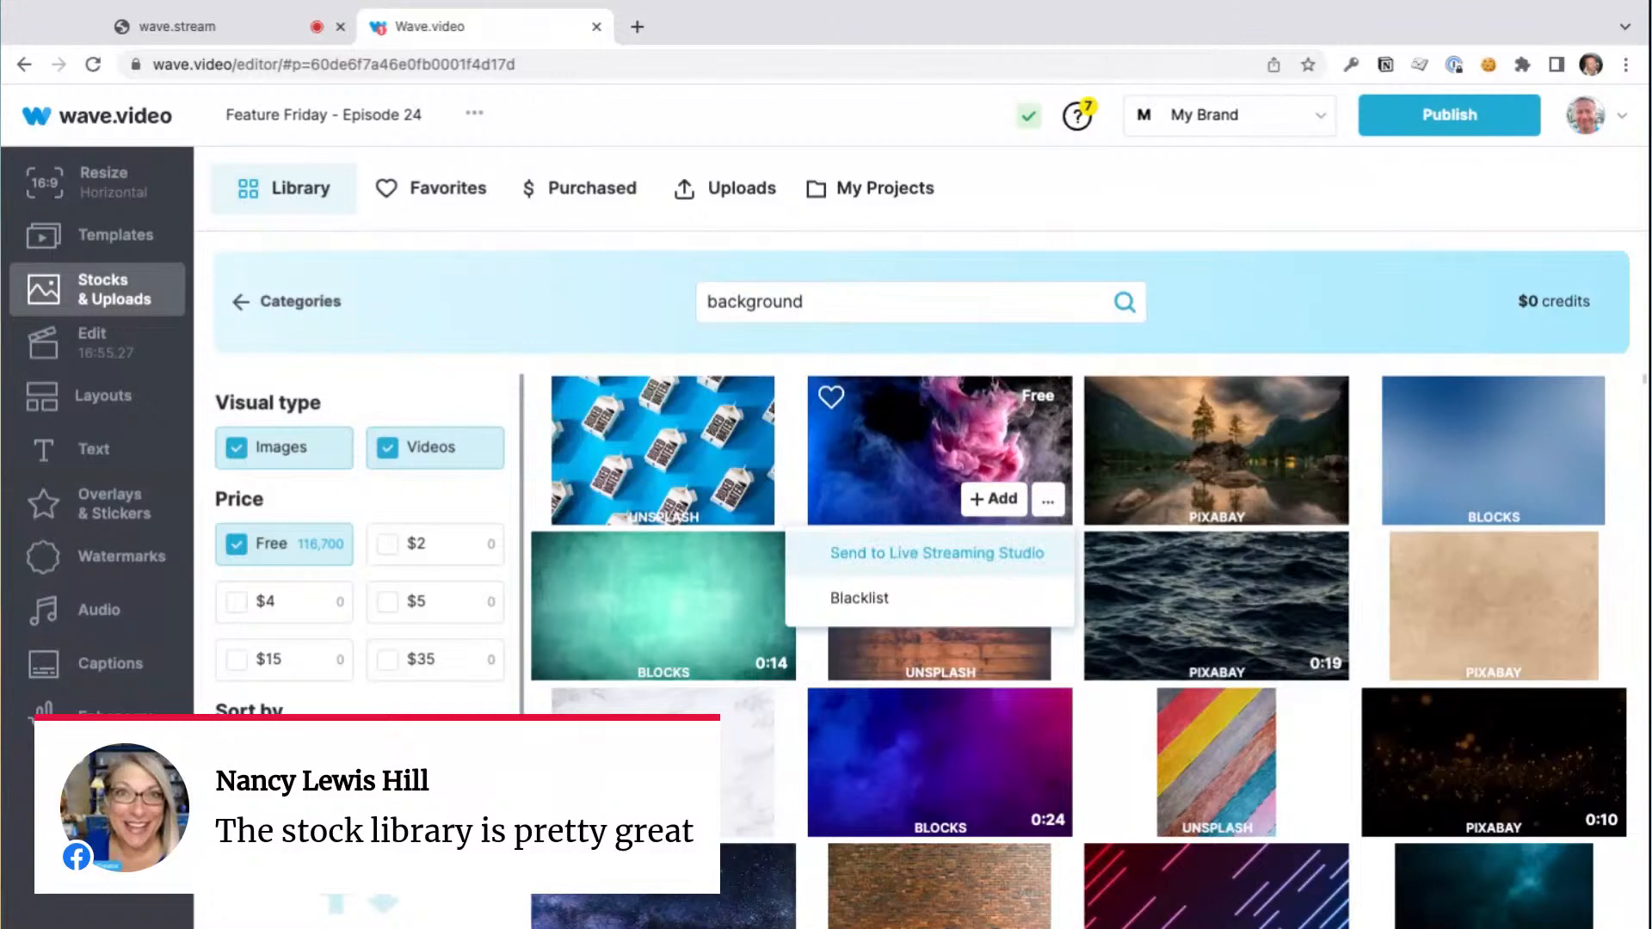
click(1008, 567)
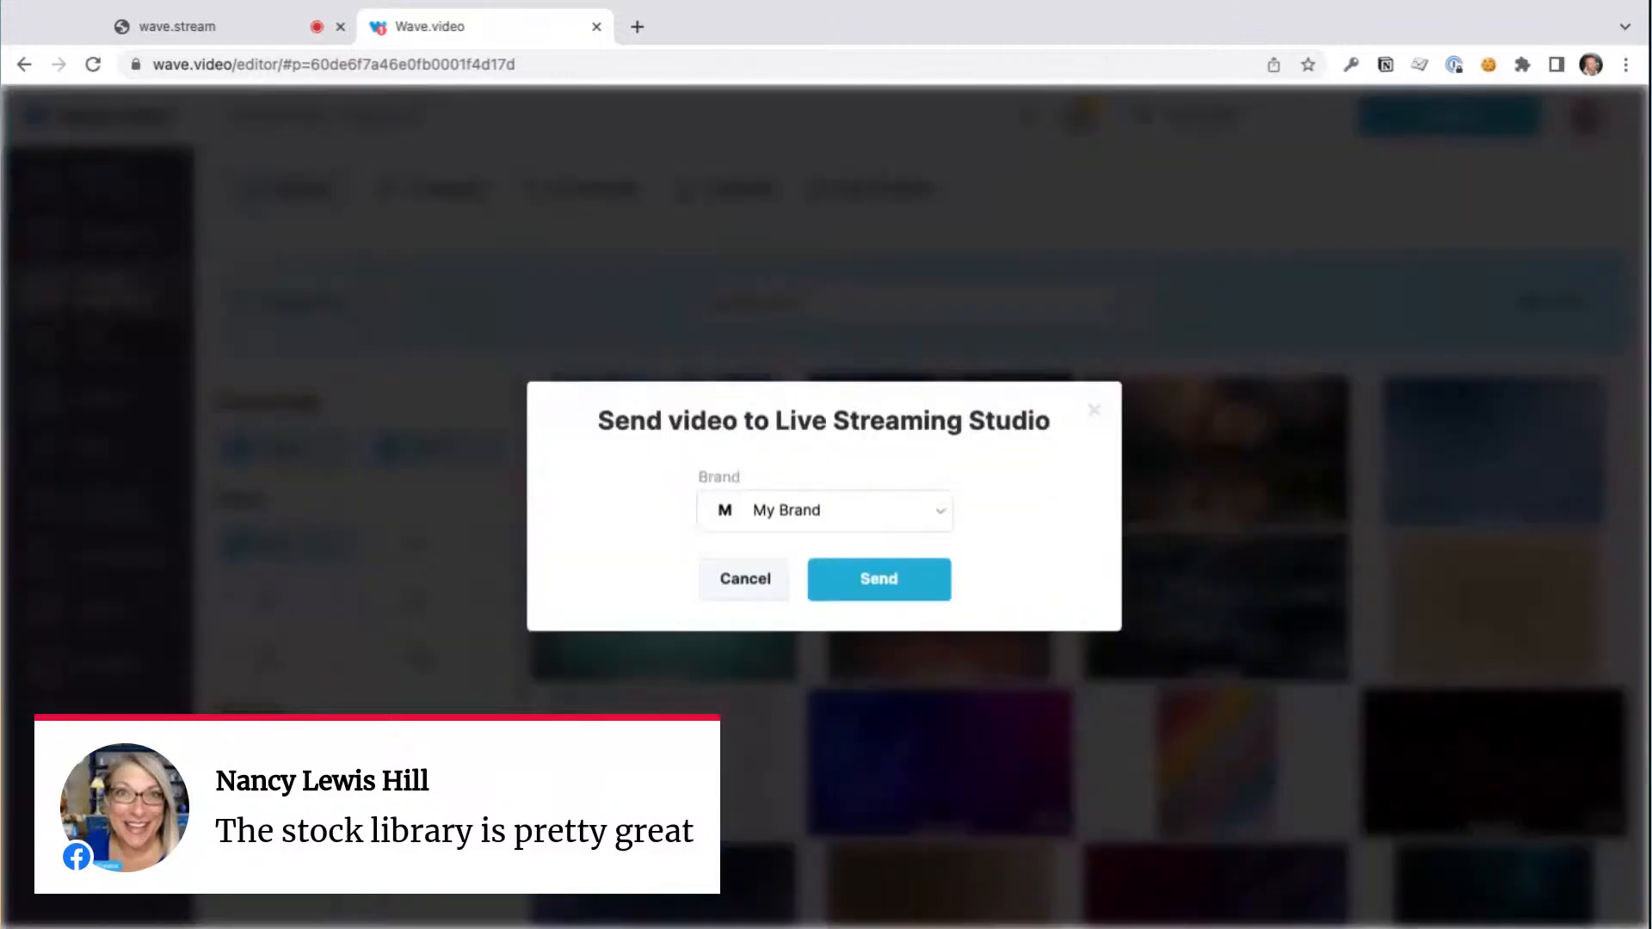
click(826, 522)
click(825, 521)
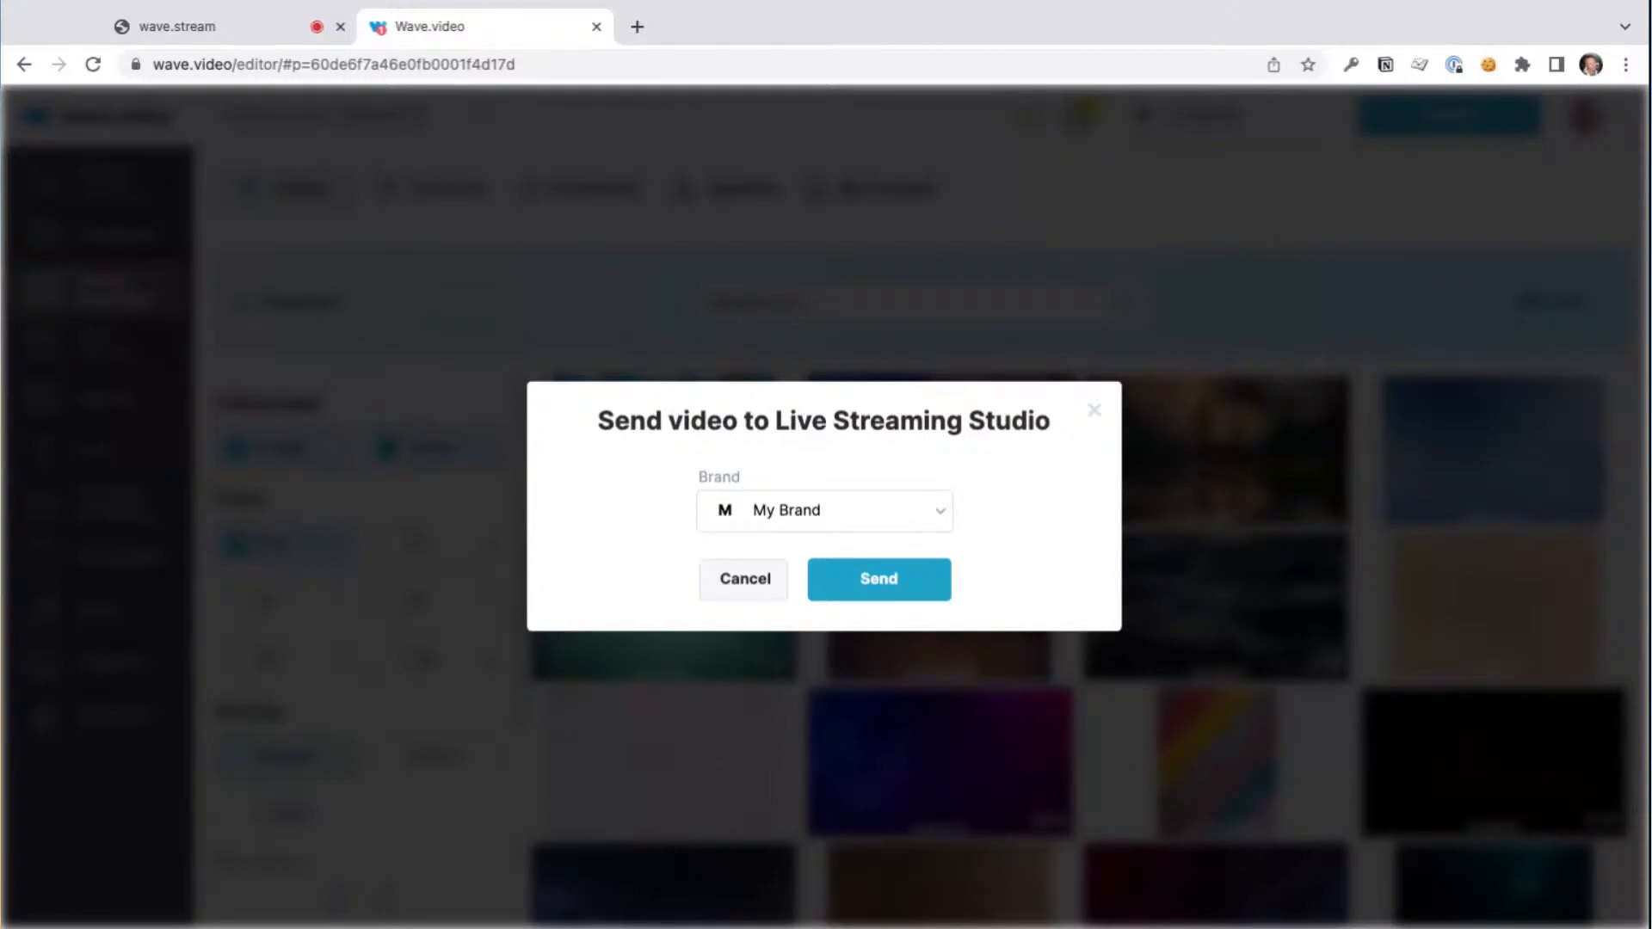
click(878, 578)
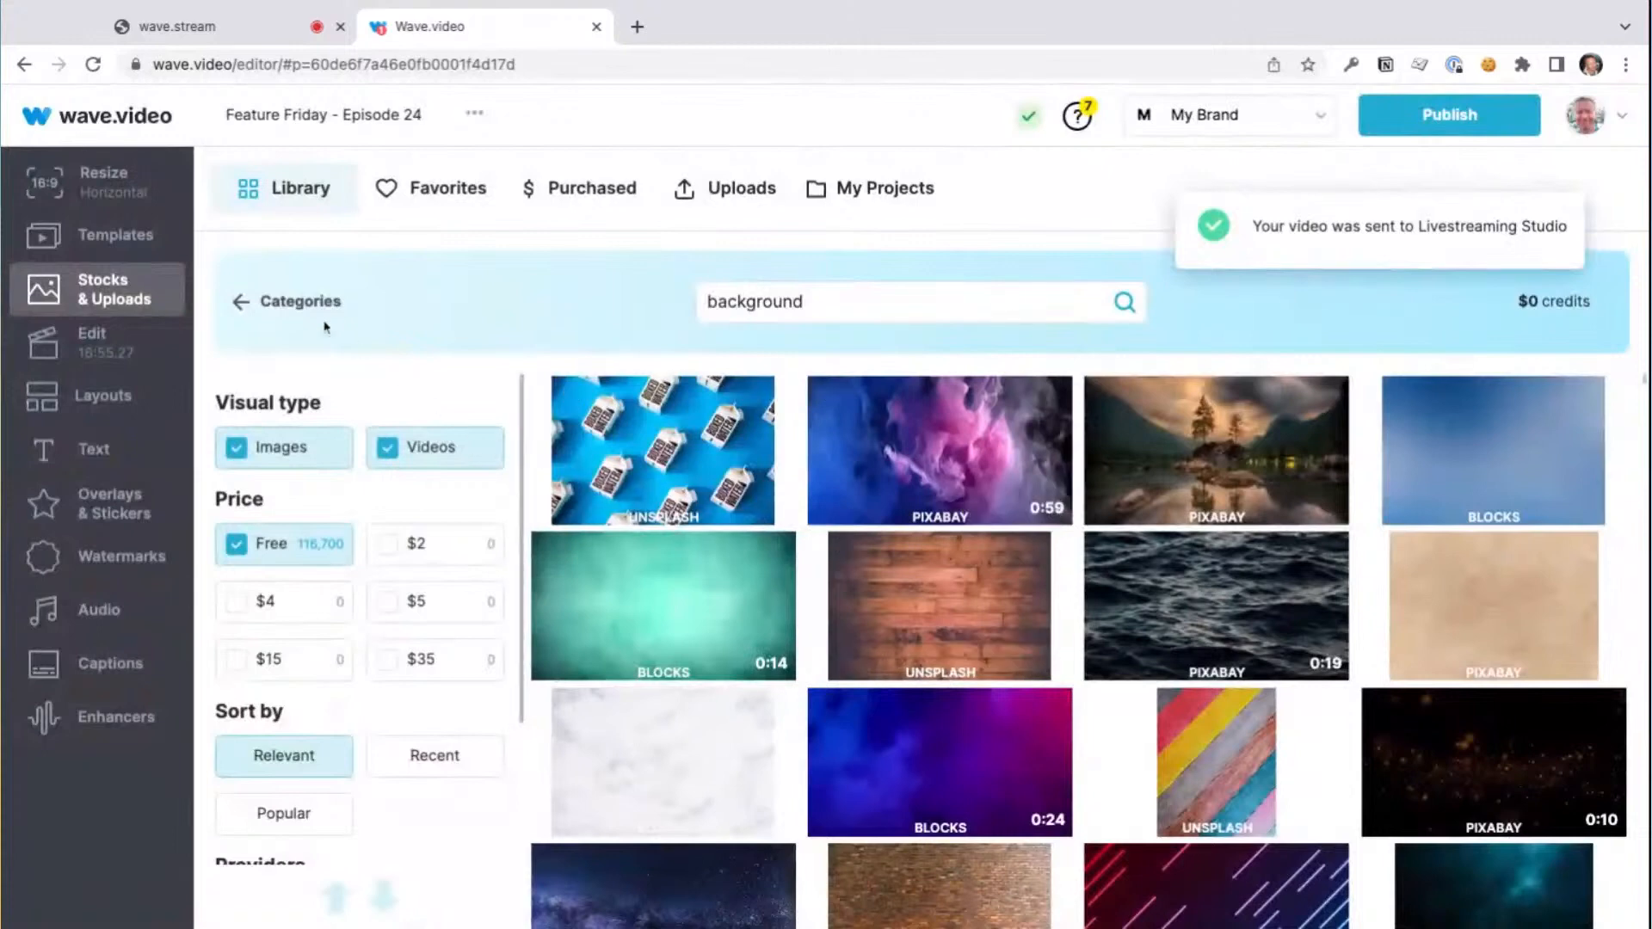
Step: Return to the live studio, give Scene 1 the single-camera layout with a visible border, and apply the "ink, water, underwater" background
click(229, 30)
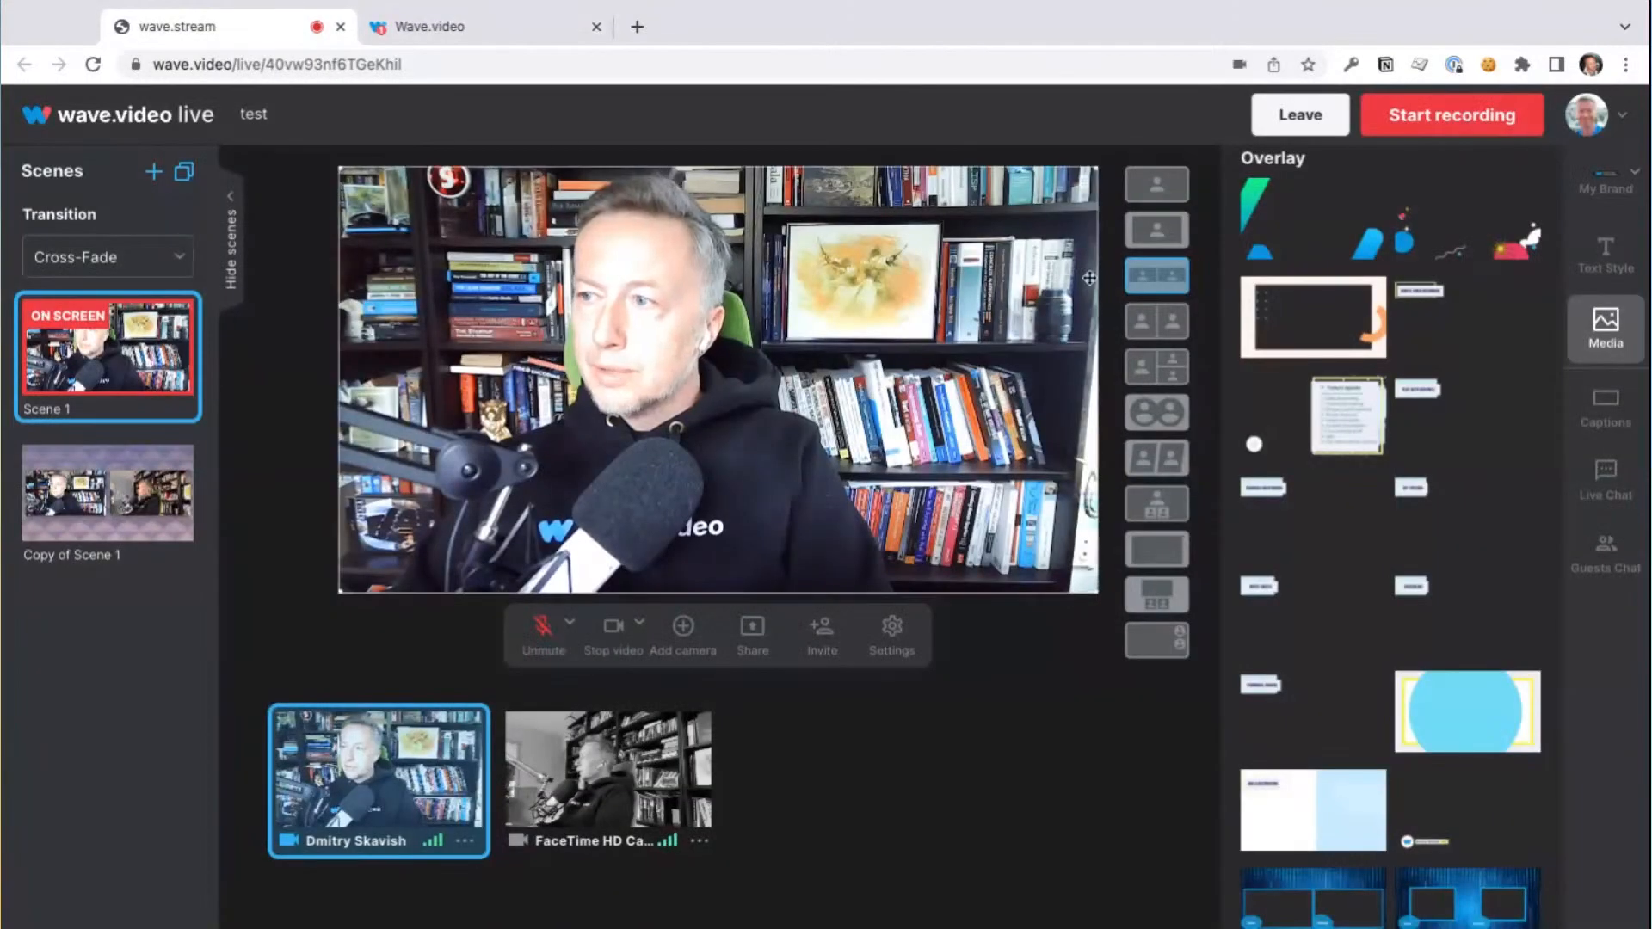
scroll(1362, 467, up, 7)
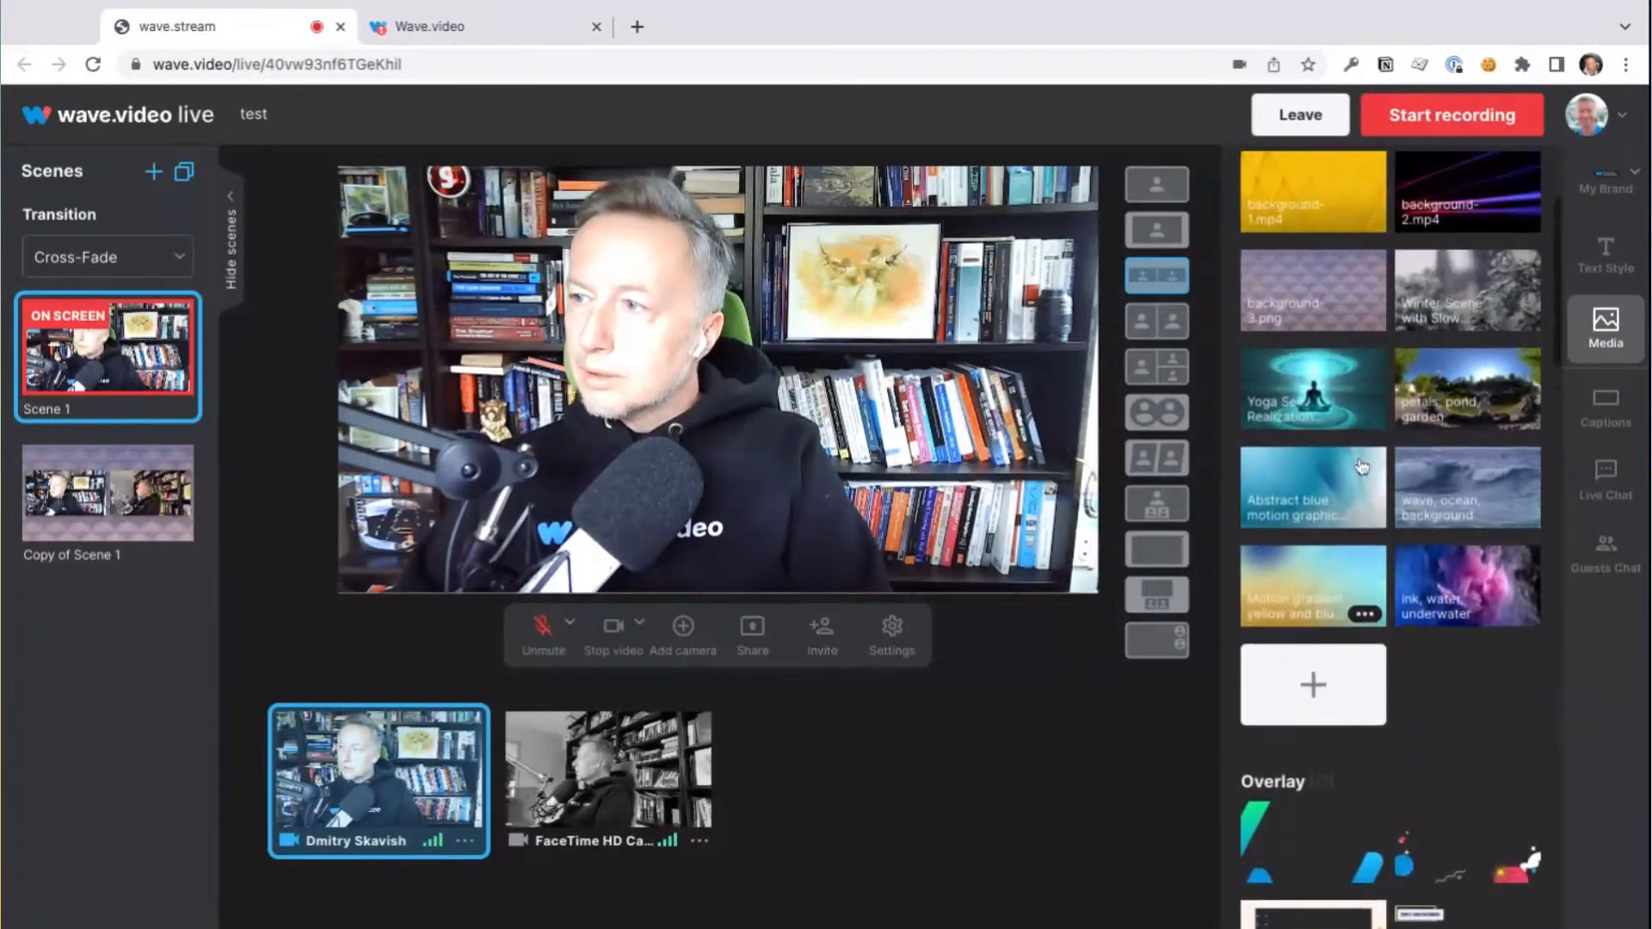
scroll(1362, 467, up, 2)
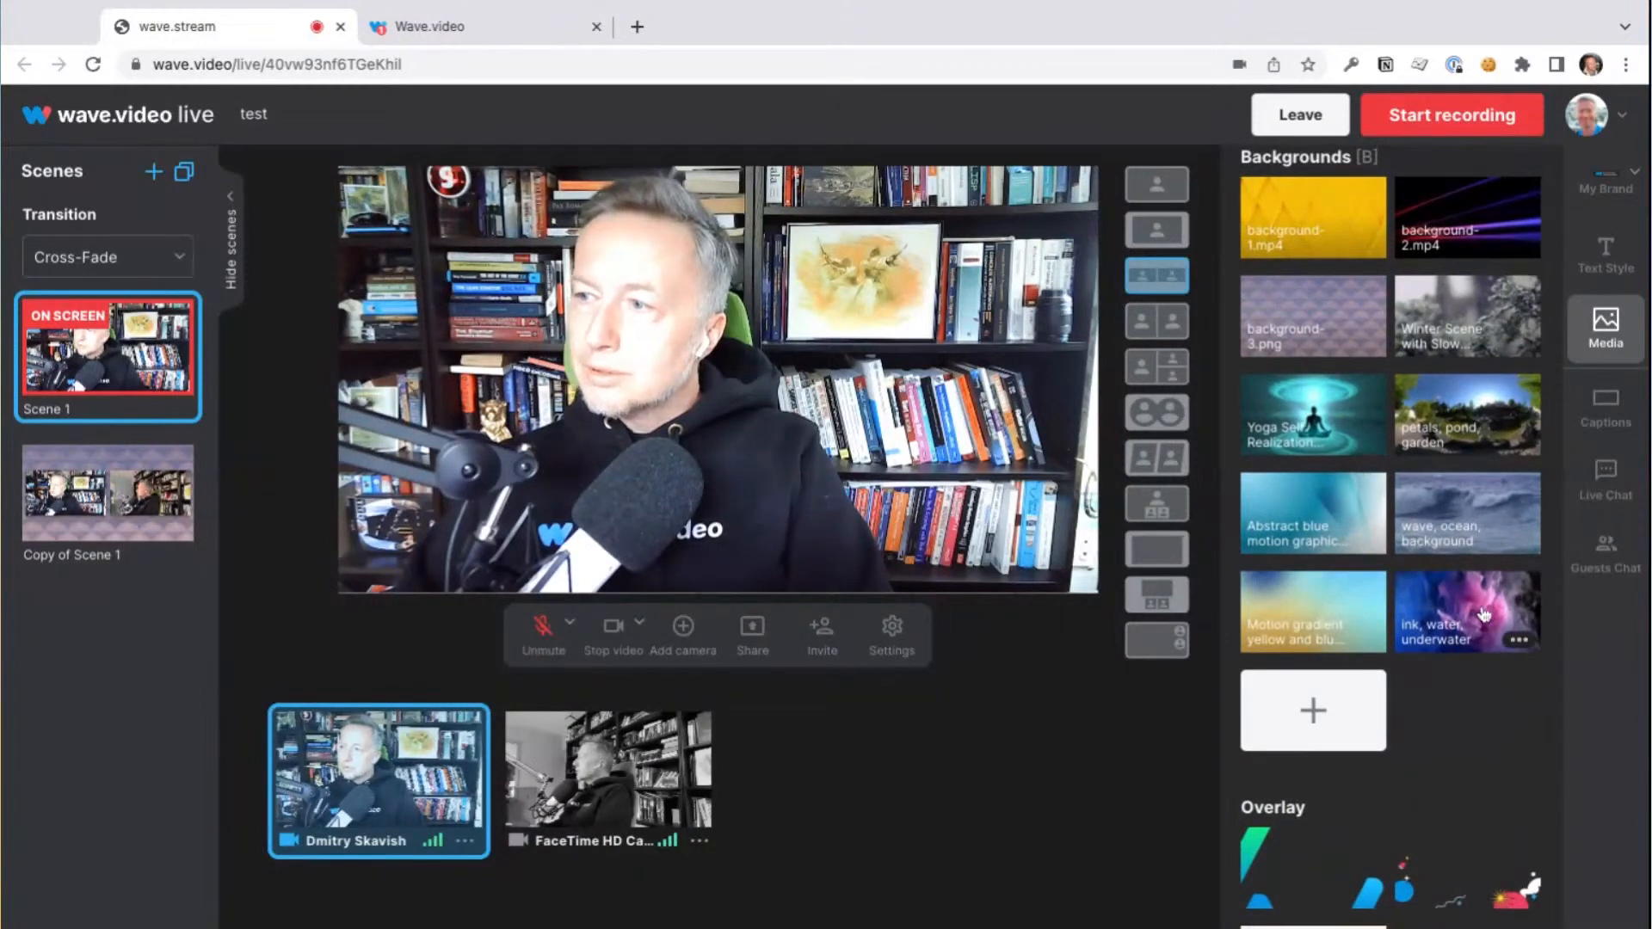
scroll(1455, 616, down, 2)
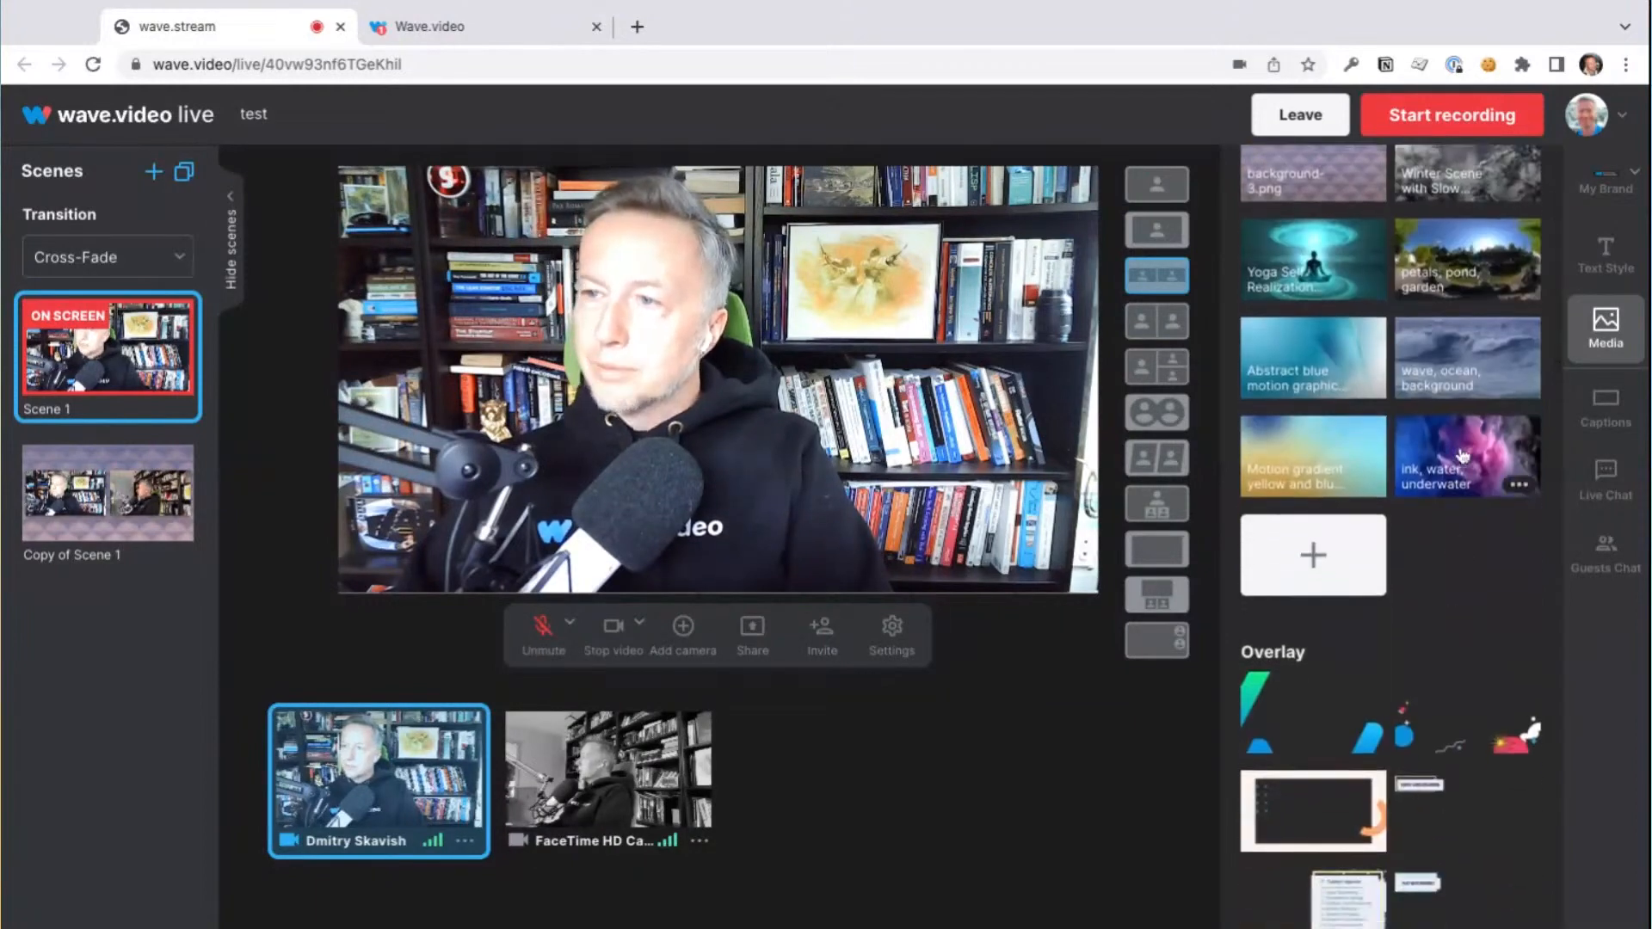
click(1163, 229)
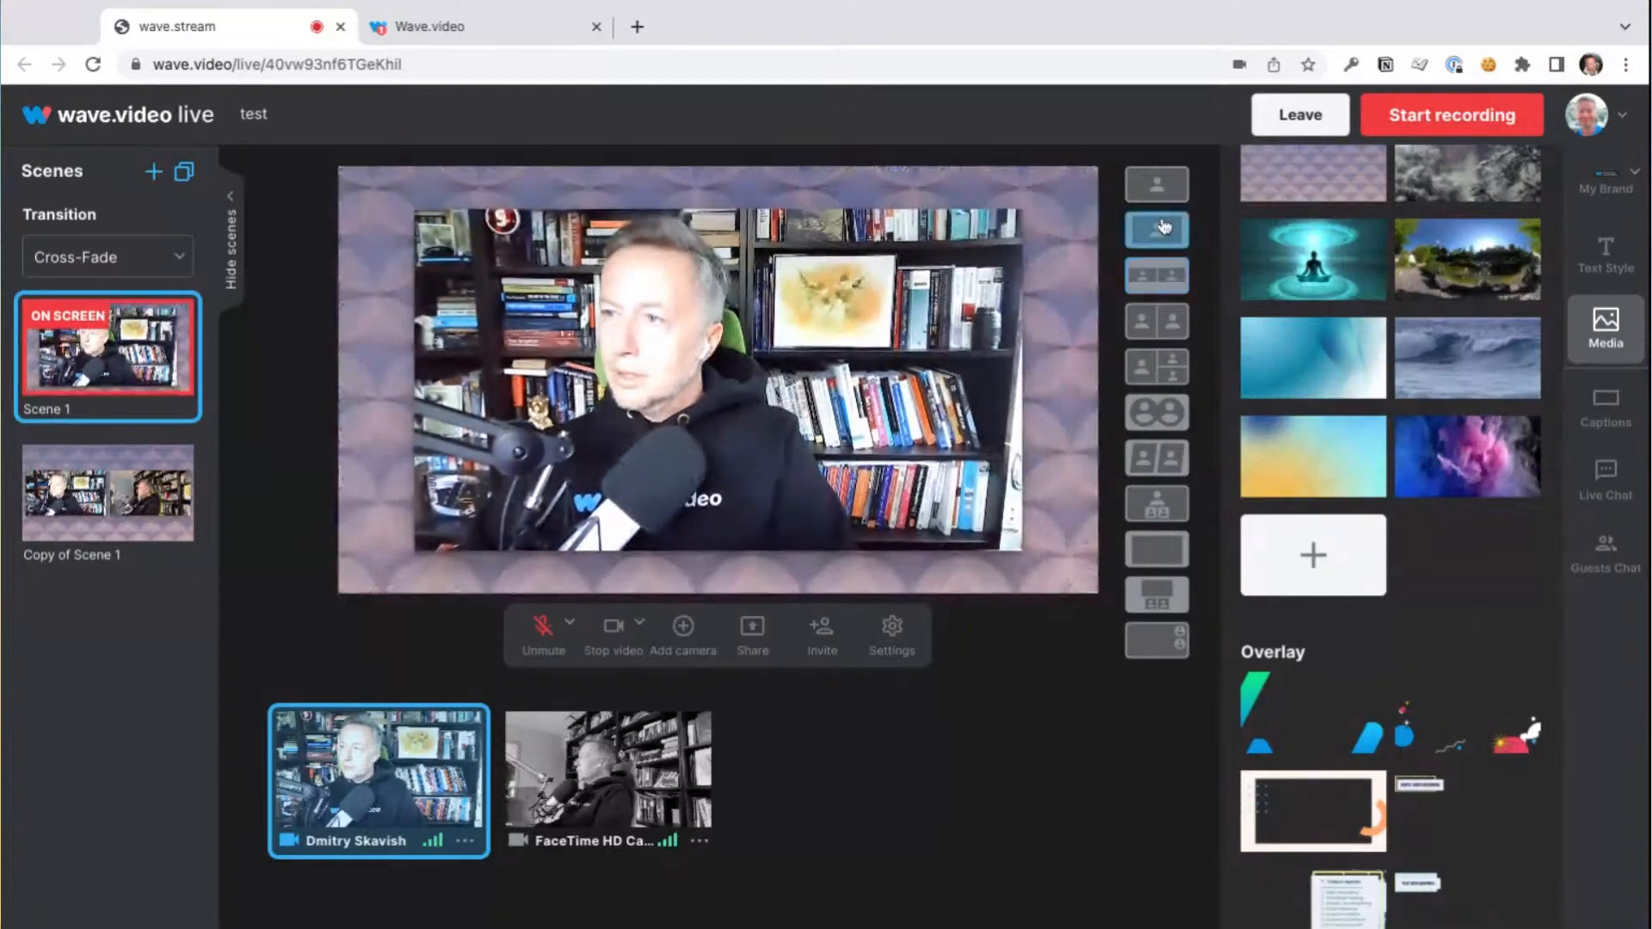
click(1481, 447)
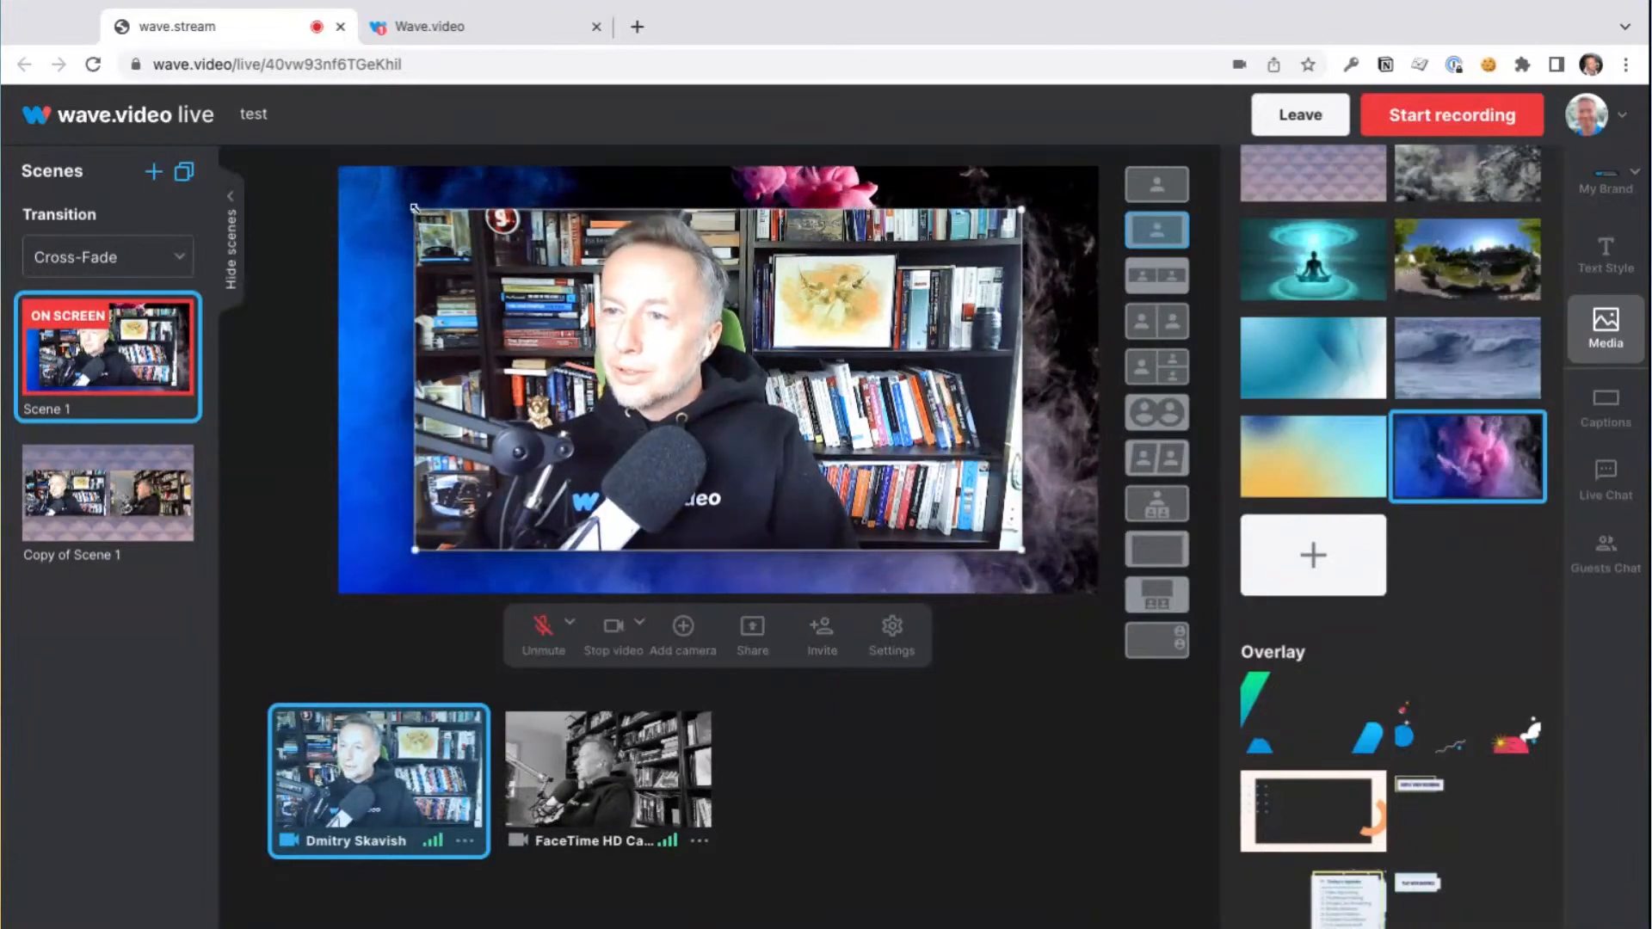
Step: Shrink the camera frame in Scene 1 to a little over half its width, keeping its lower-right corner in place
drag(414, 207, 673, 355)
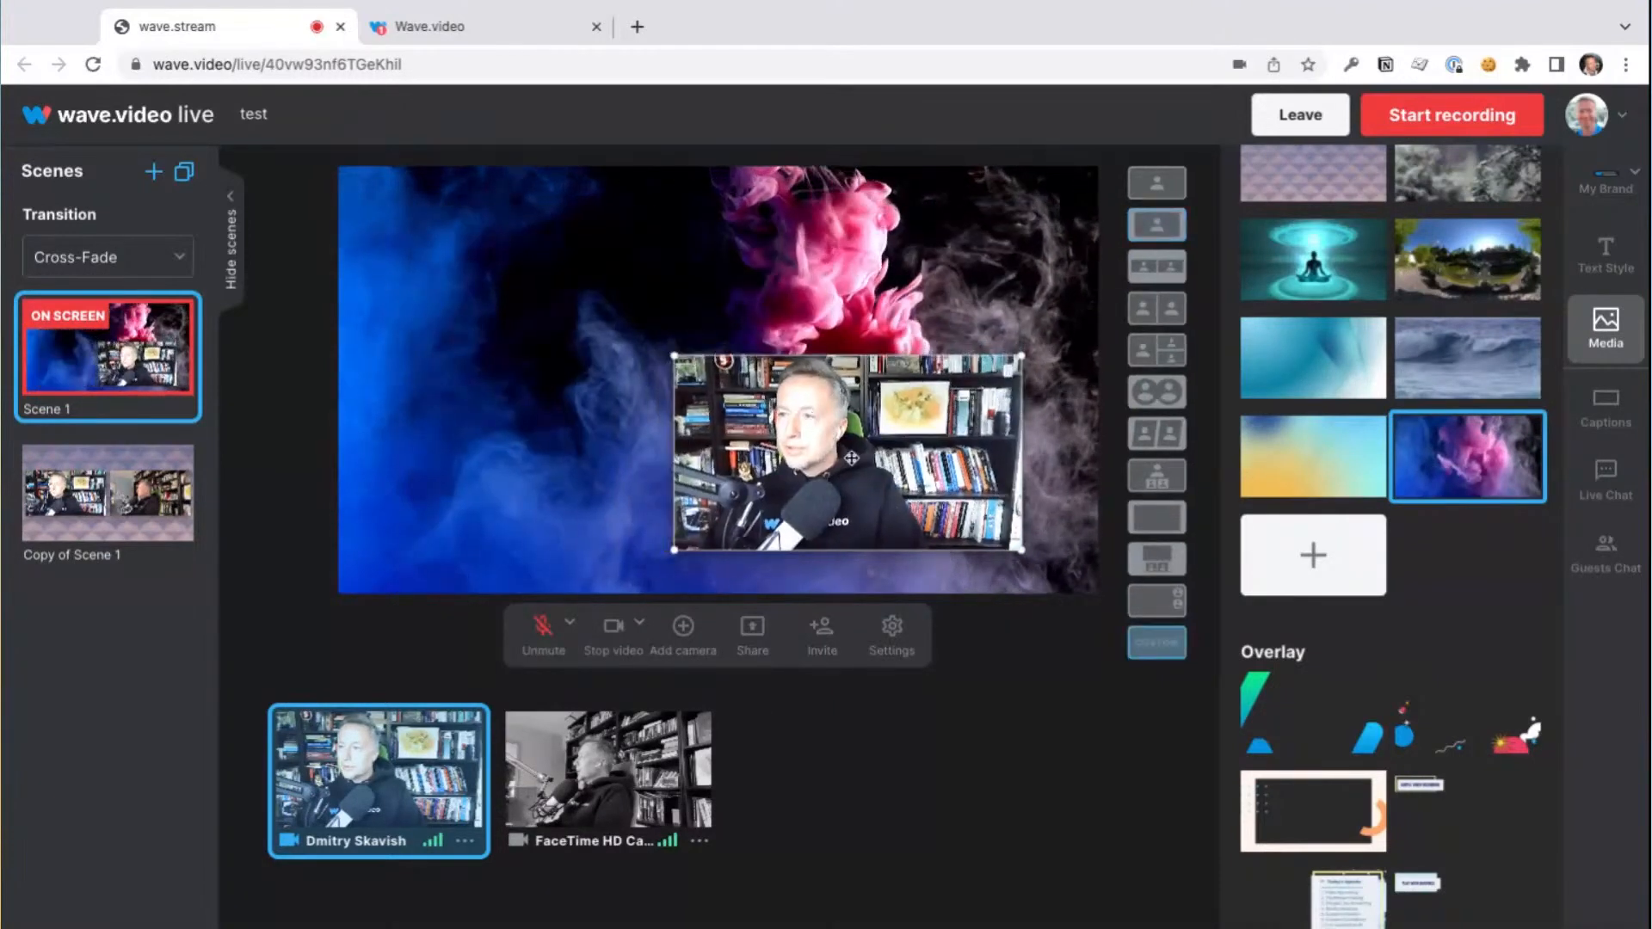
Step: Move the camera frame in Scene 1 to the upper-left area of the canvas and back to near its centre
drag(851, 458, 545, 373)
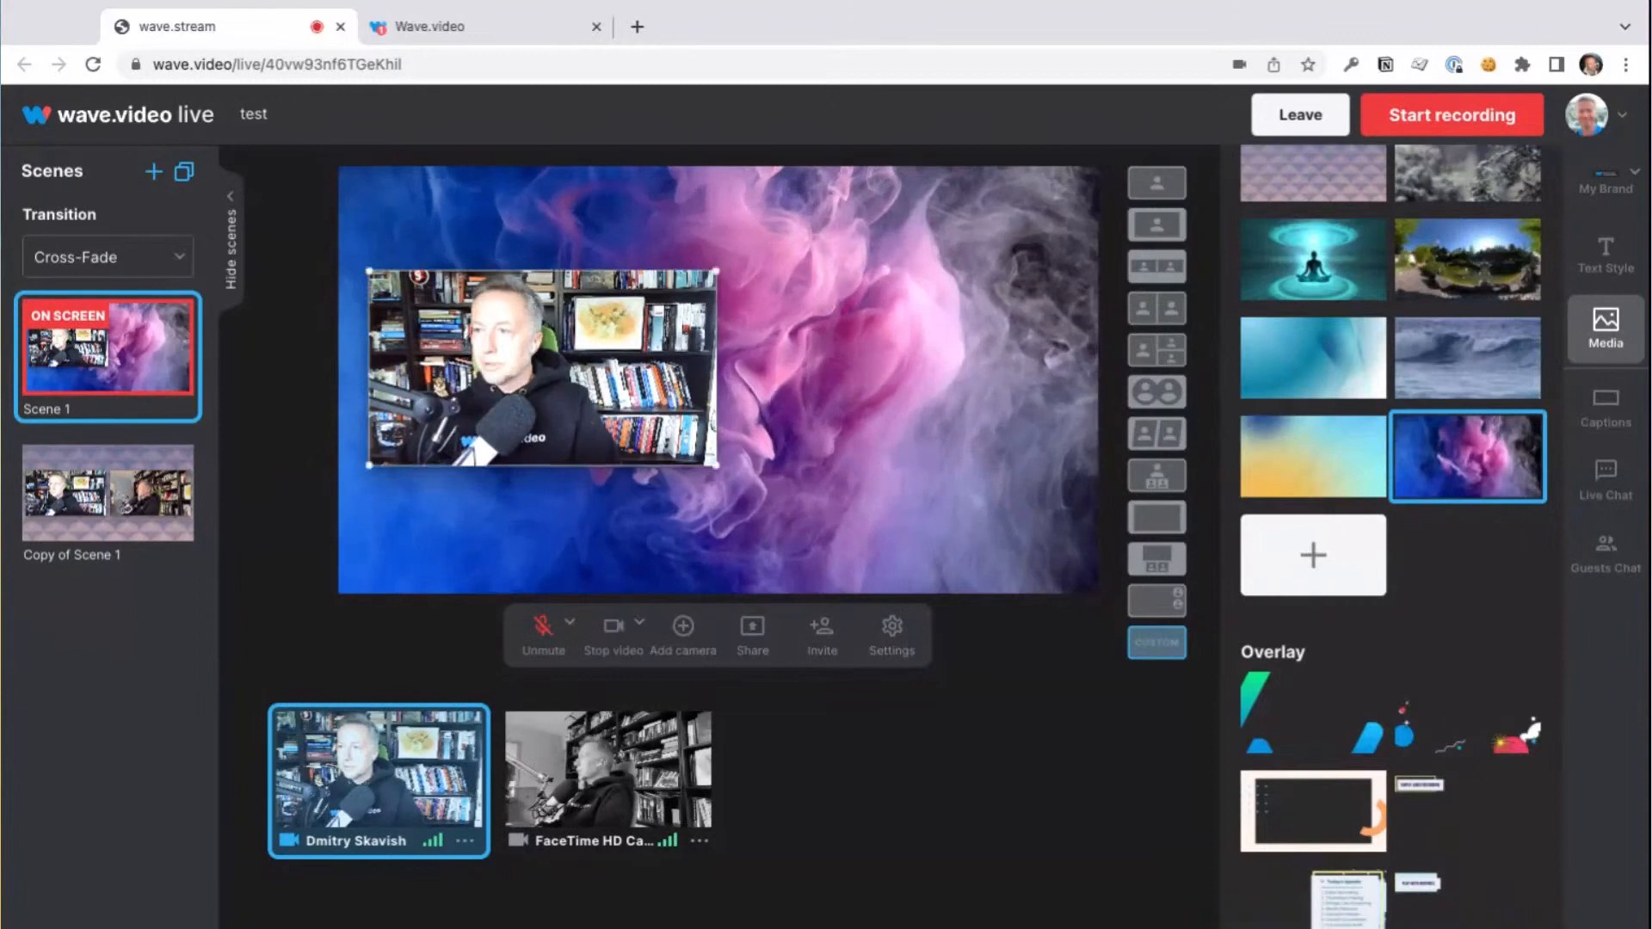
drag(515, 401, 656, 413)
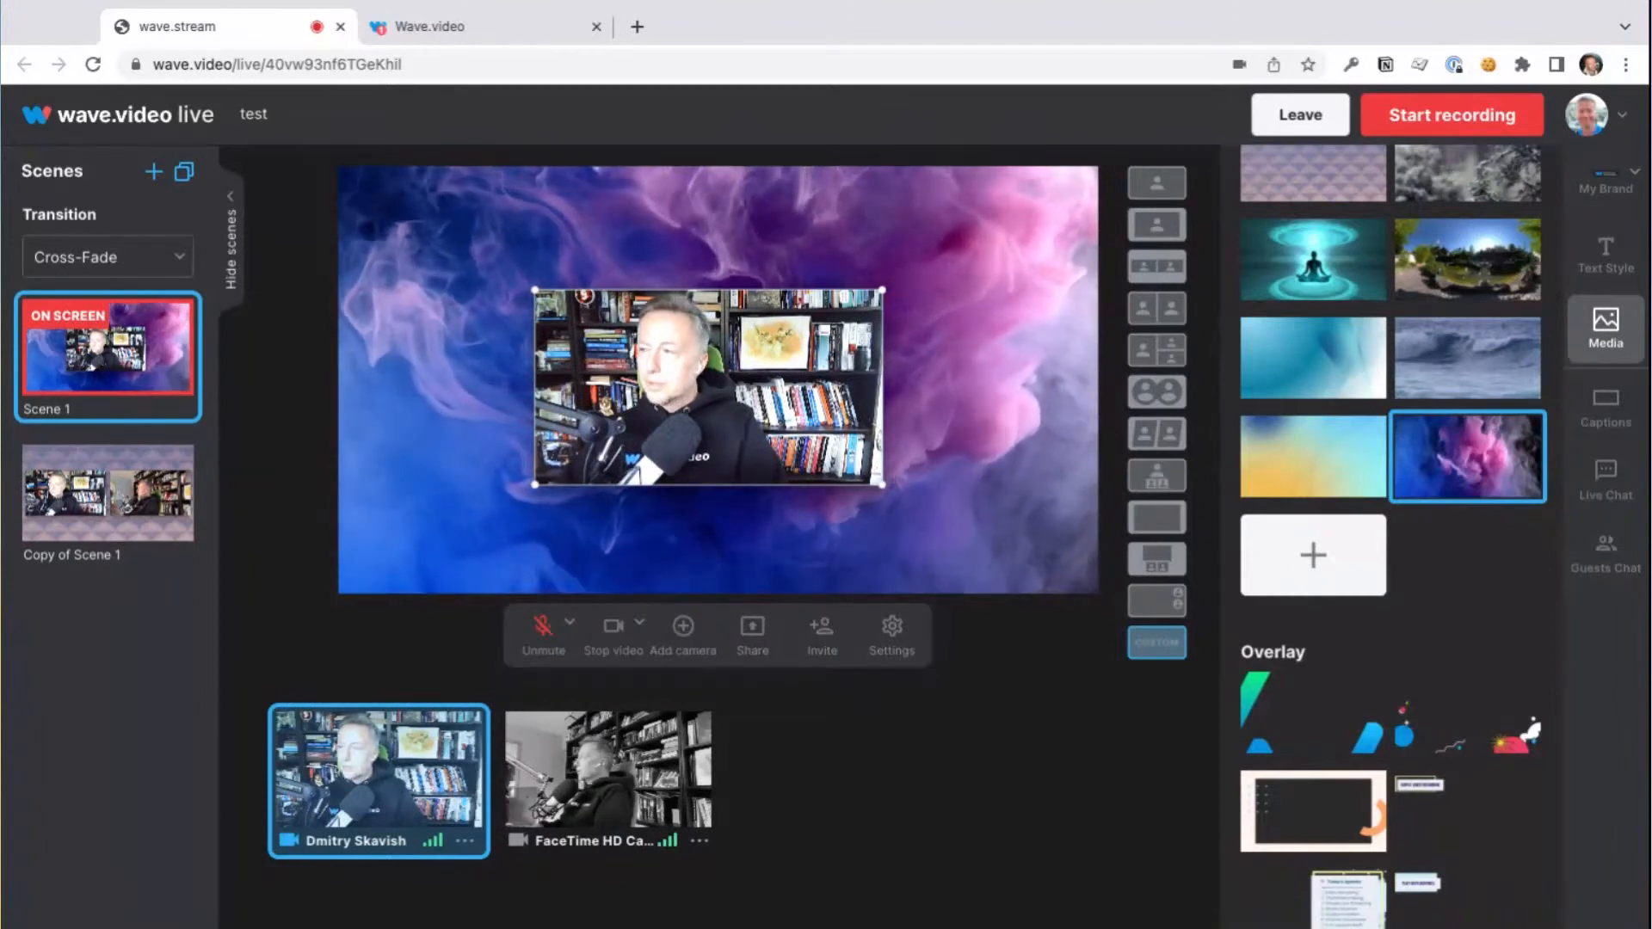
Step: Look through the studio's media library down to the Sound FX and Background Audio collections
scroll(1312, 647, down, 15)
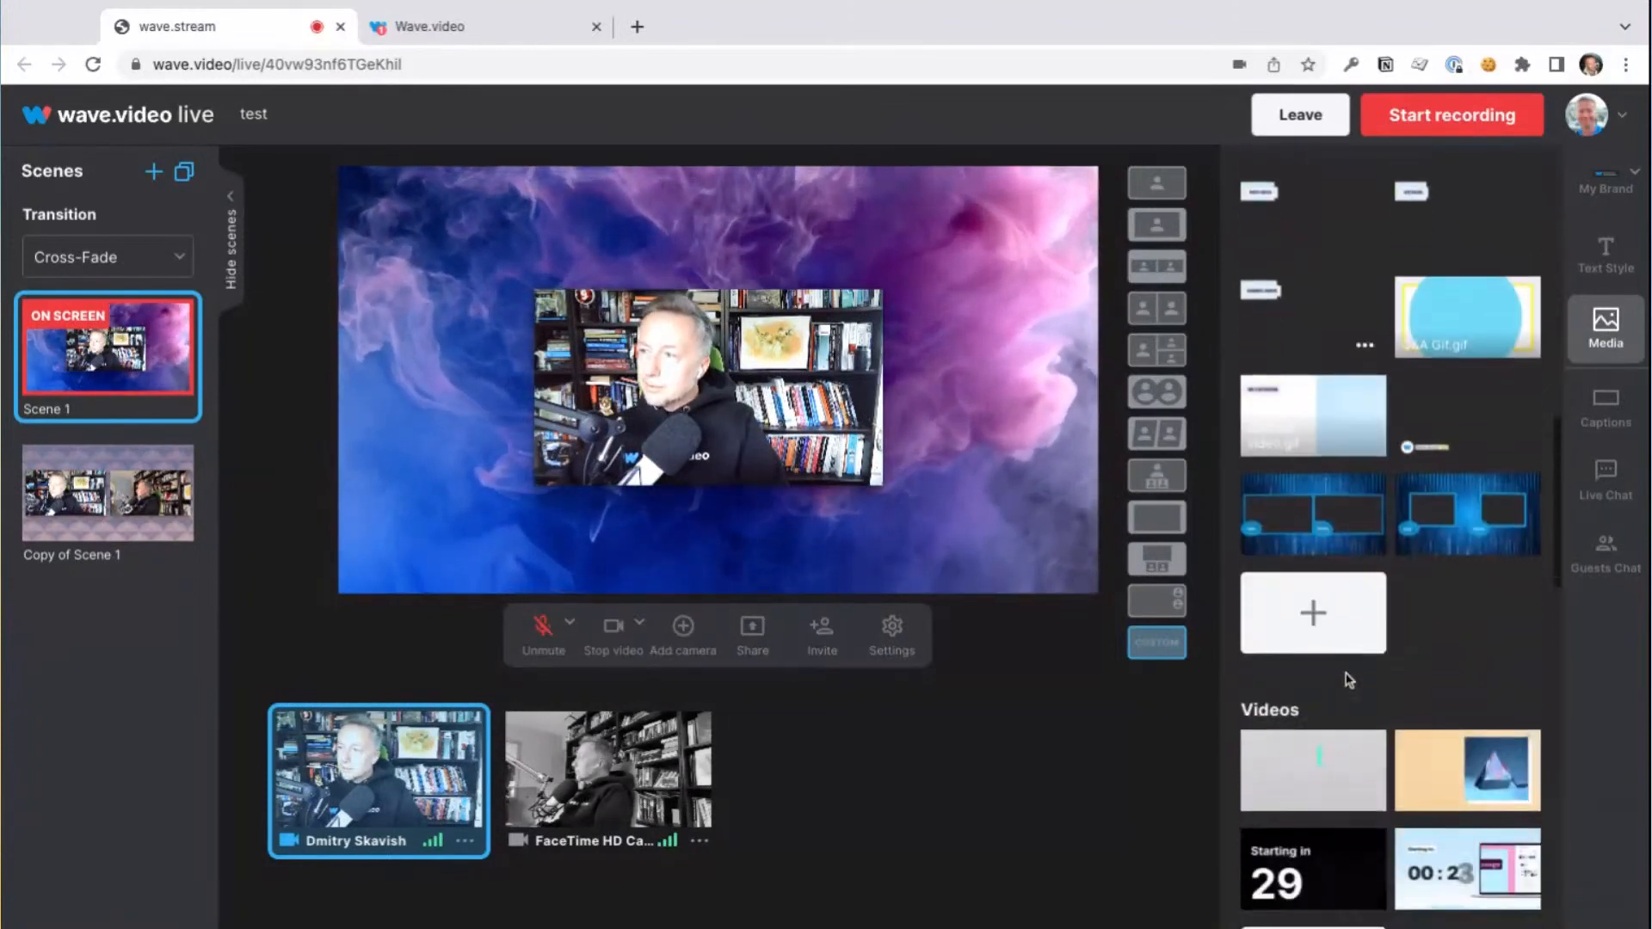
scroll(1347, 654, down, 2)
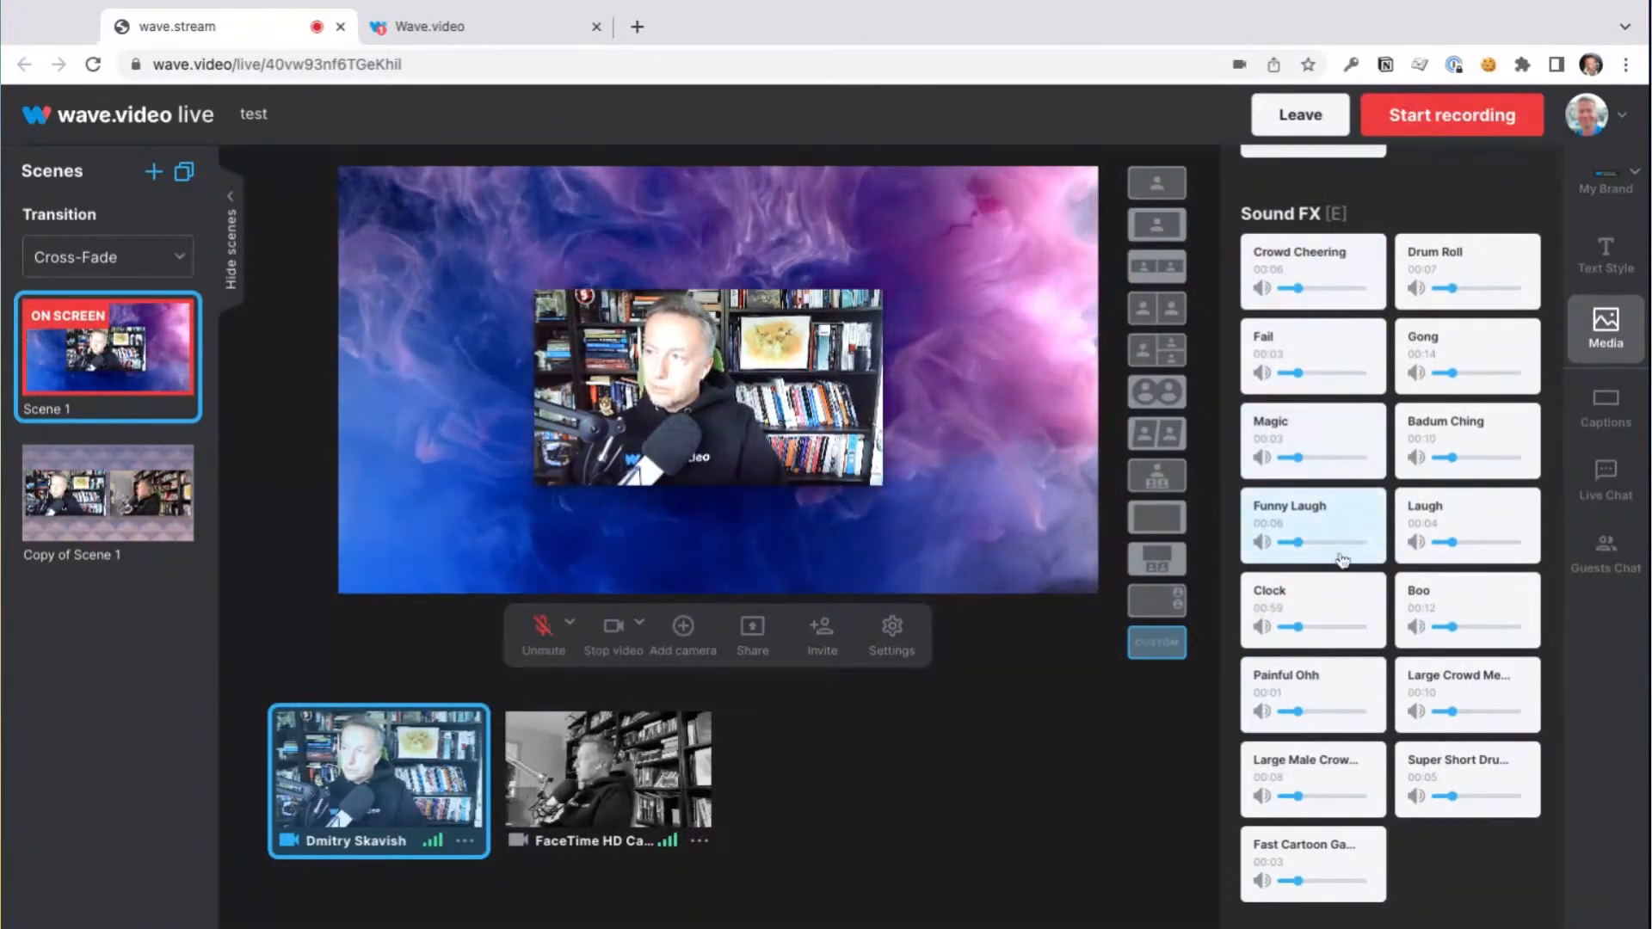
scroll(1342, 559, down, 4)
scroll(1347, 594, up, 3)
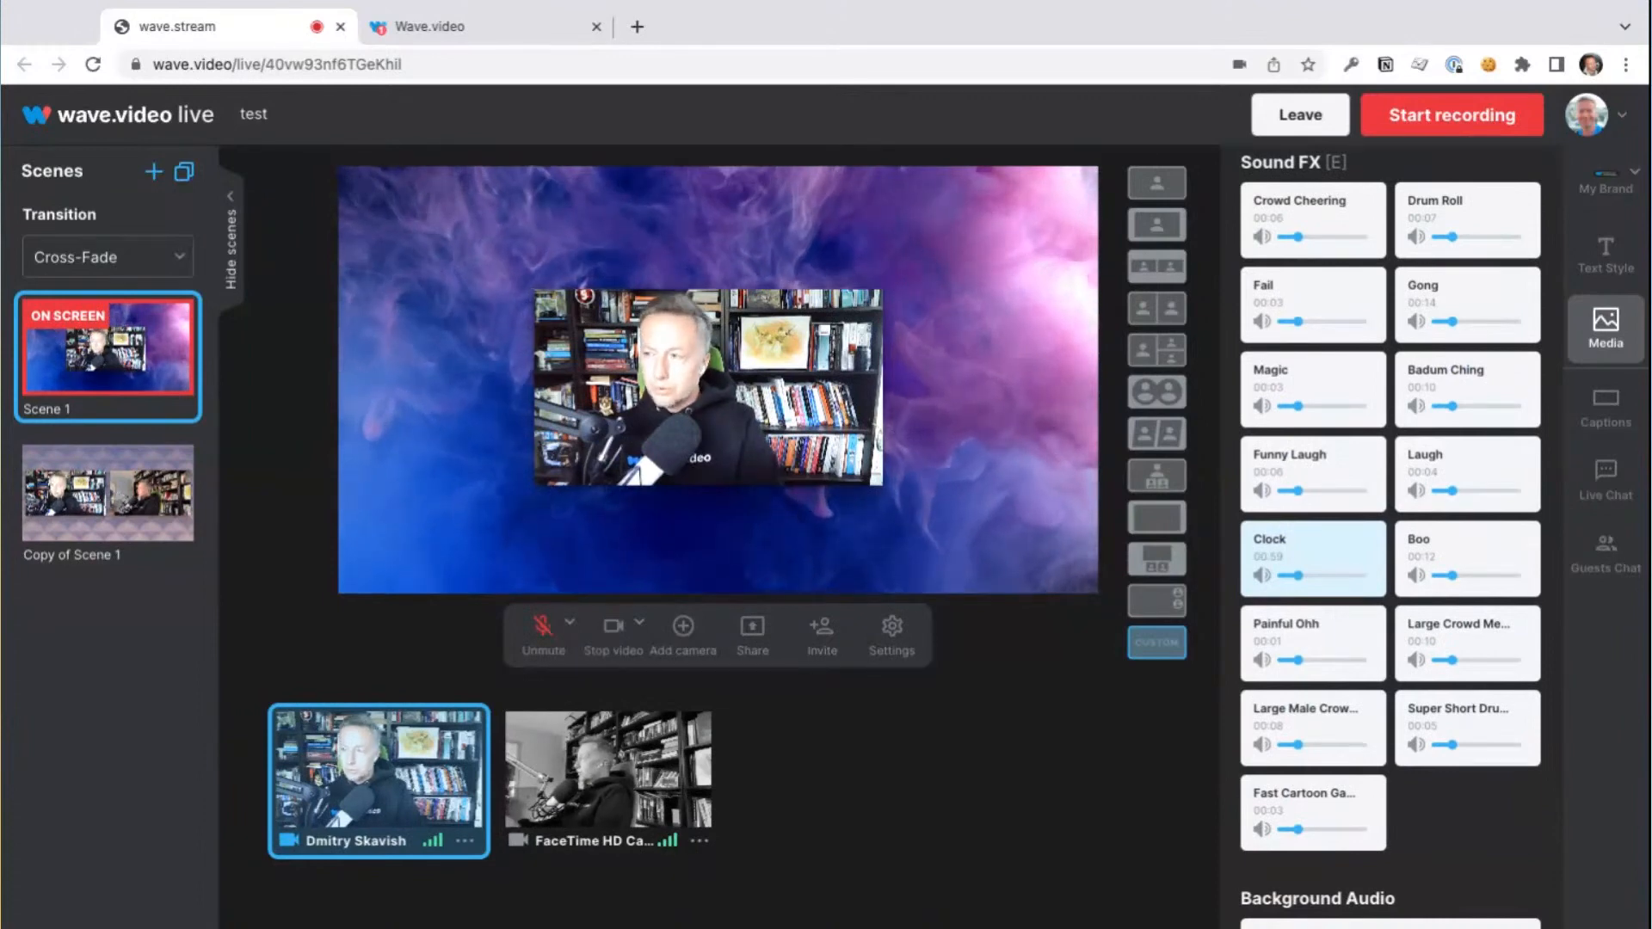
scroll(1335, 675, down, 7)
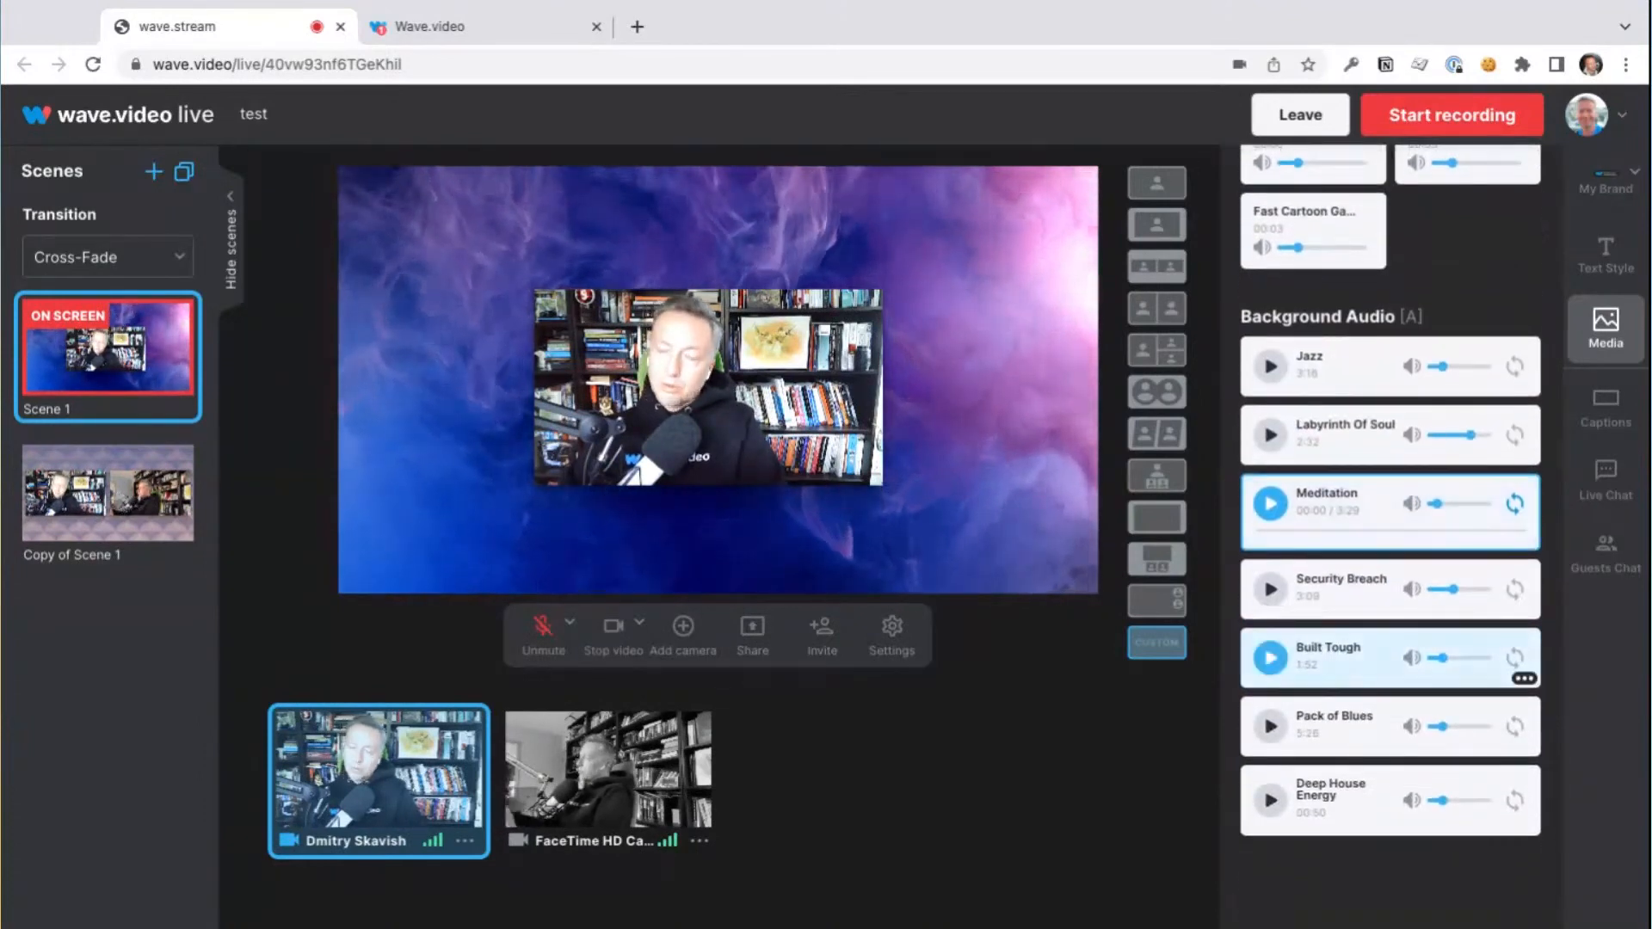
Step: Switch to the Wave.video editor and search its audio library for "energy"
click(472, 32)
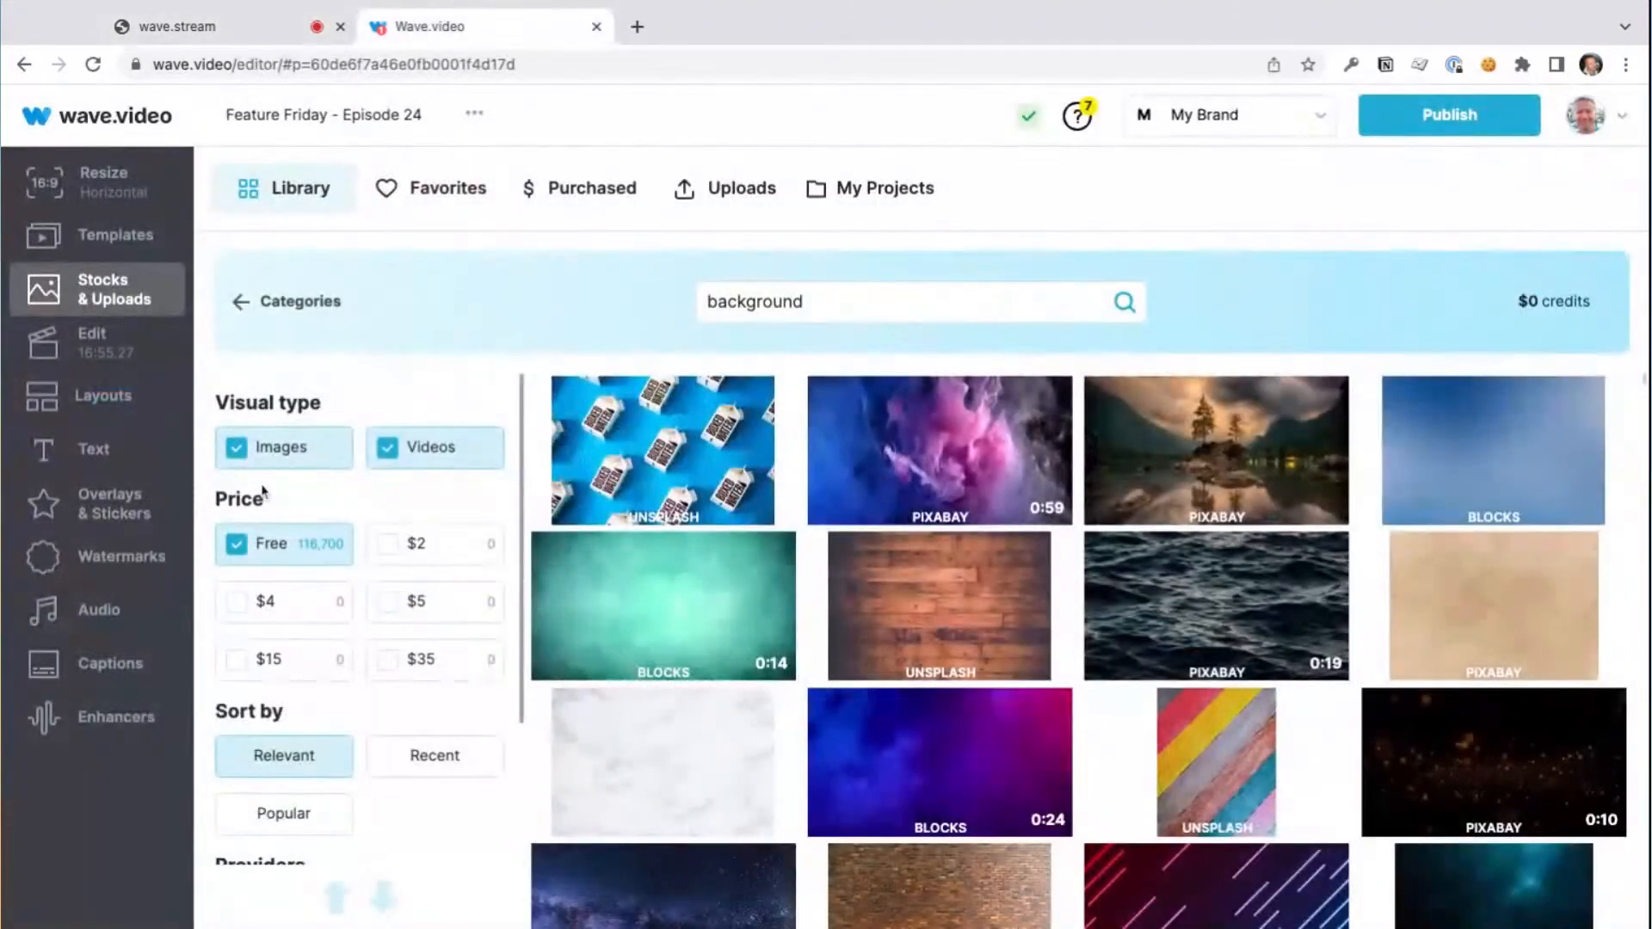
click(108, 621)
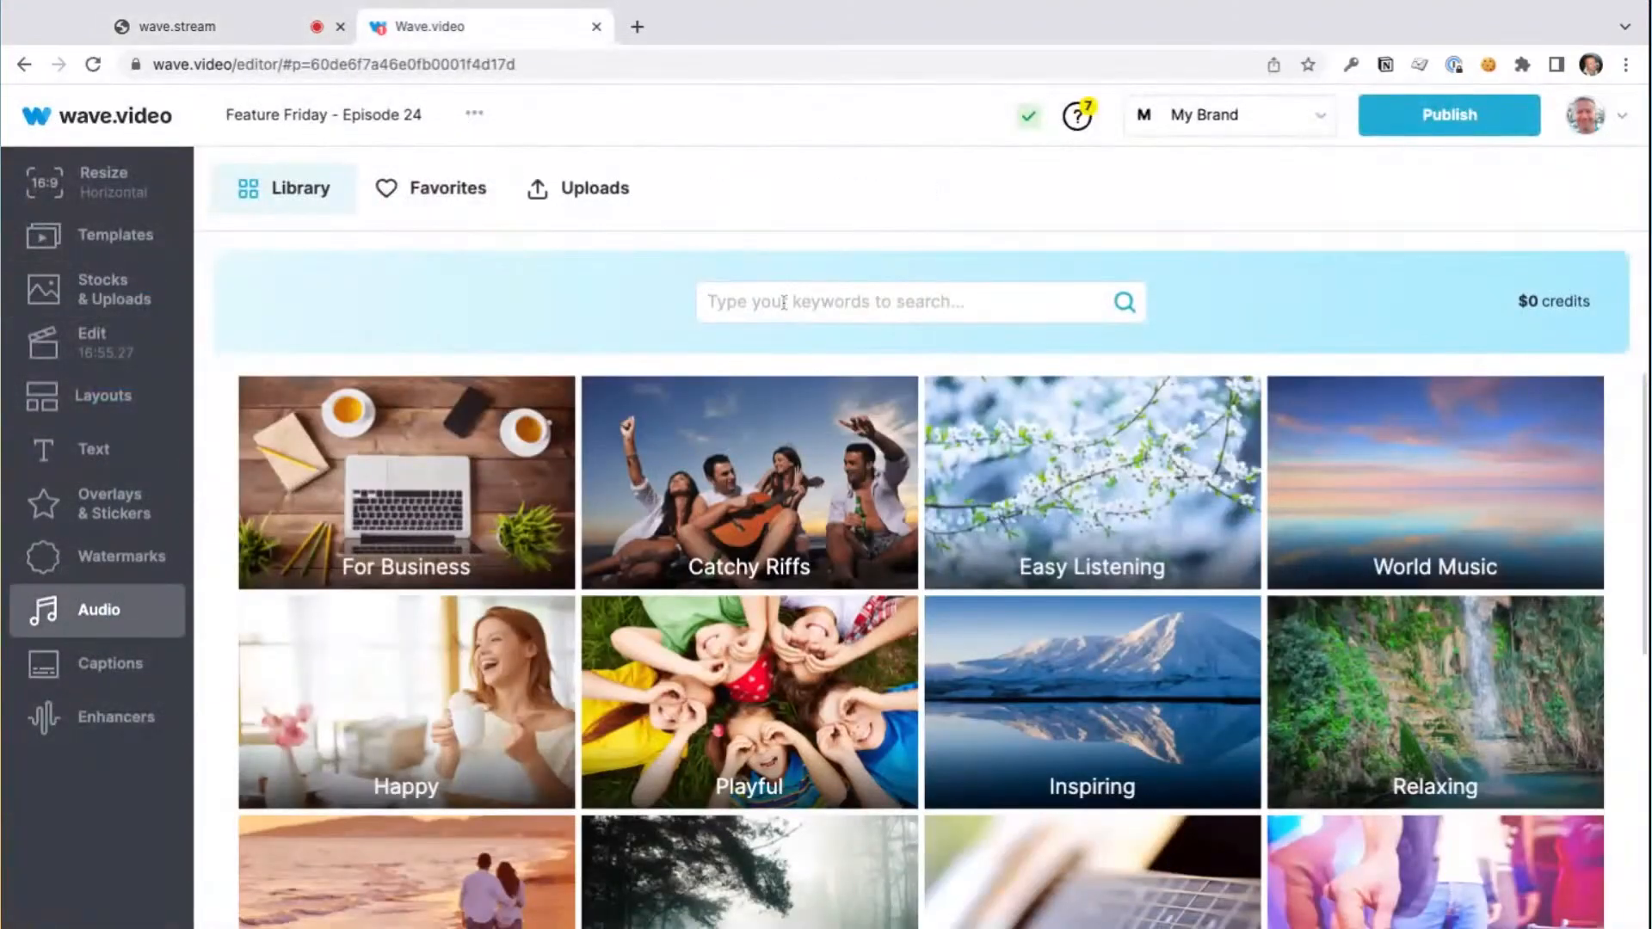
click(786, 305)
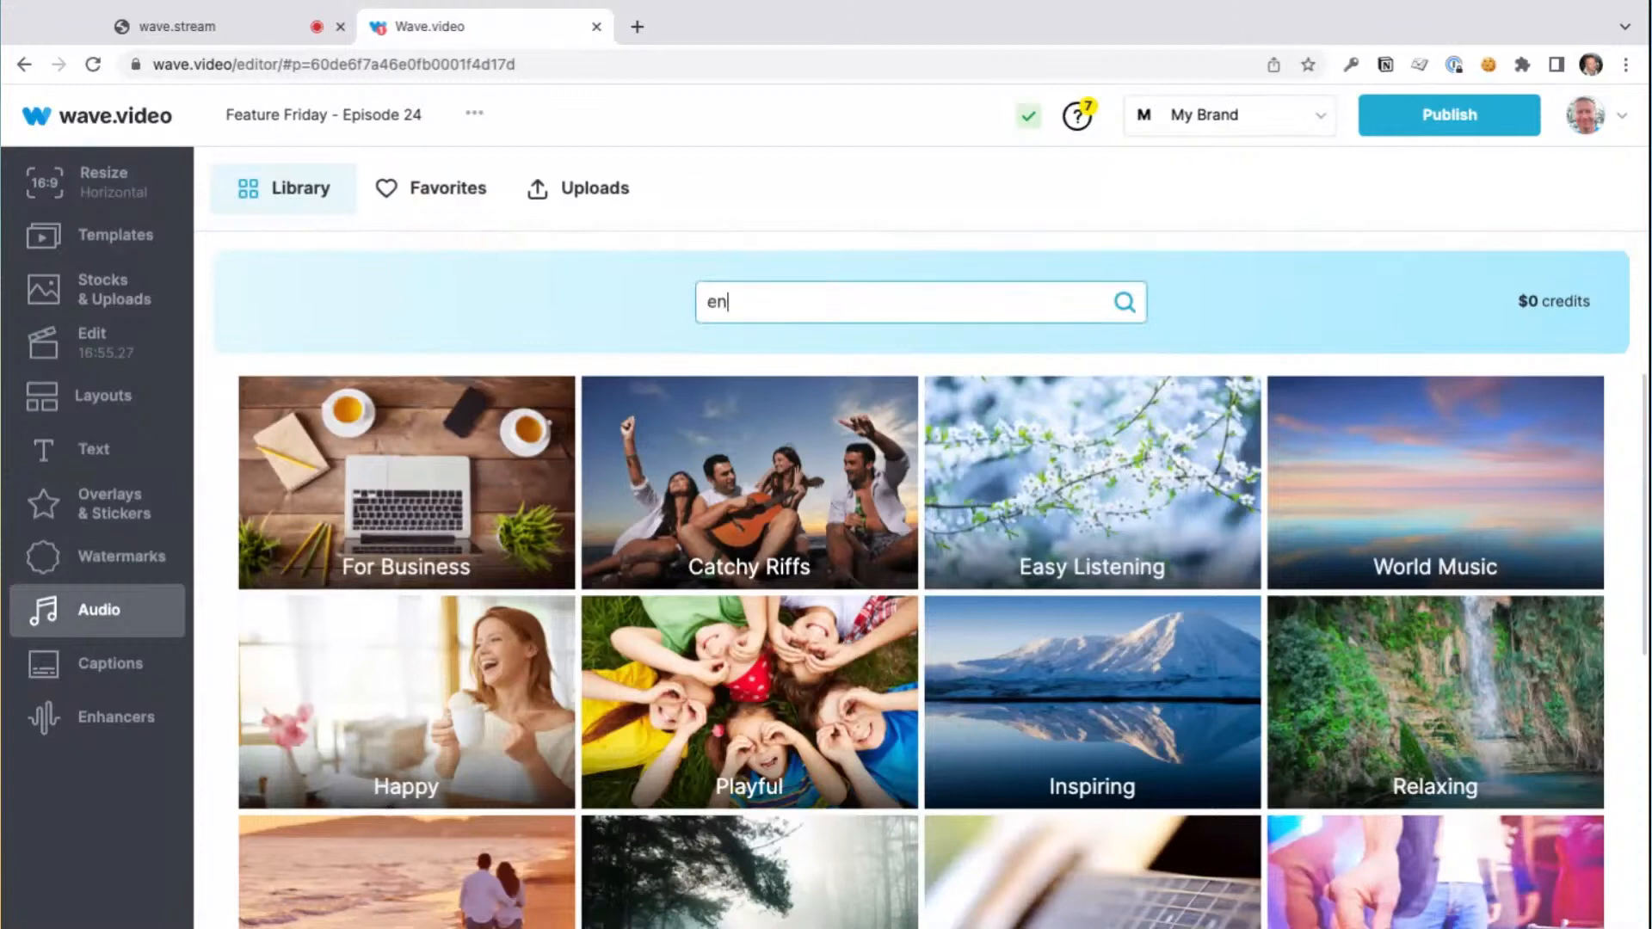
key(Return)
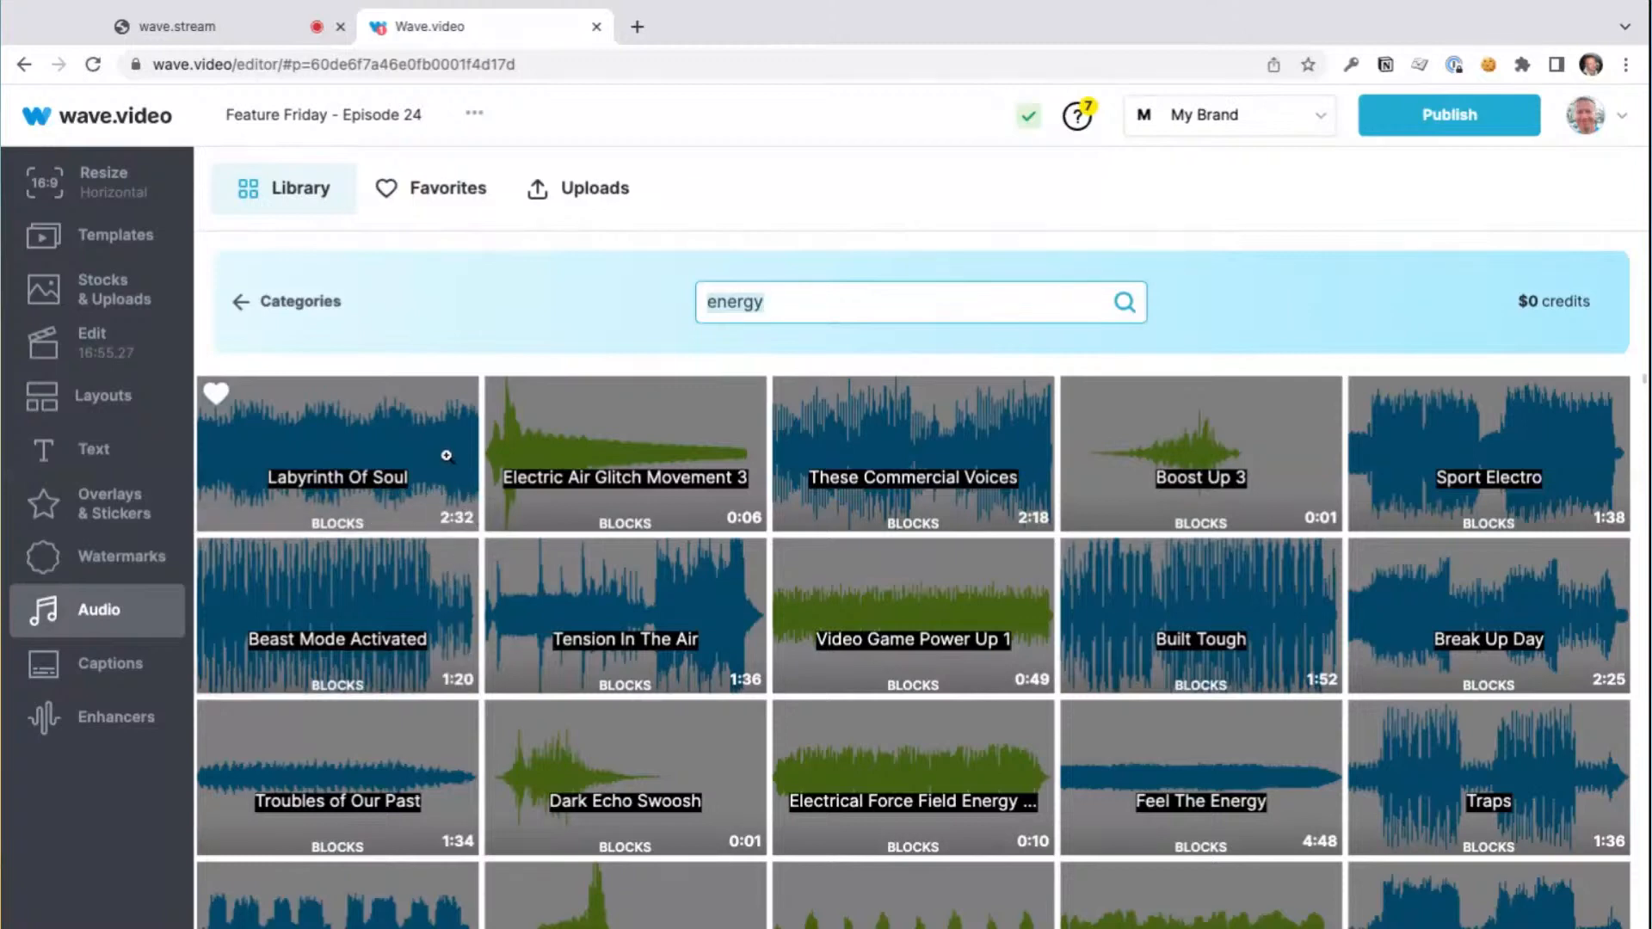
Step: Preview the "Labyrinth Of Soul" track, close the preview and check which extra actions the track offers
mouse_move(755, 522)
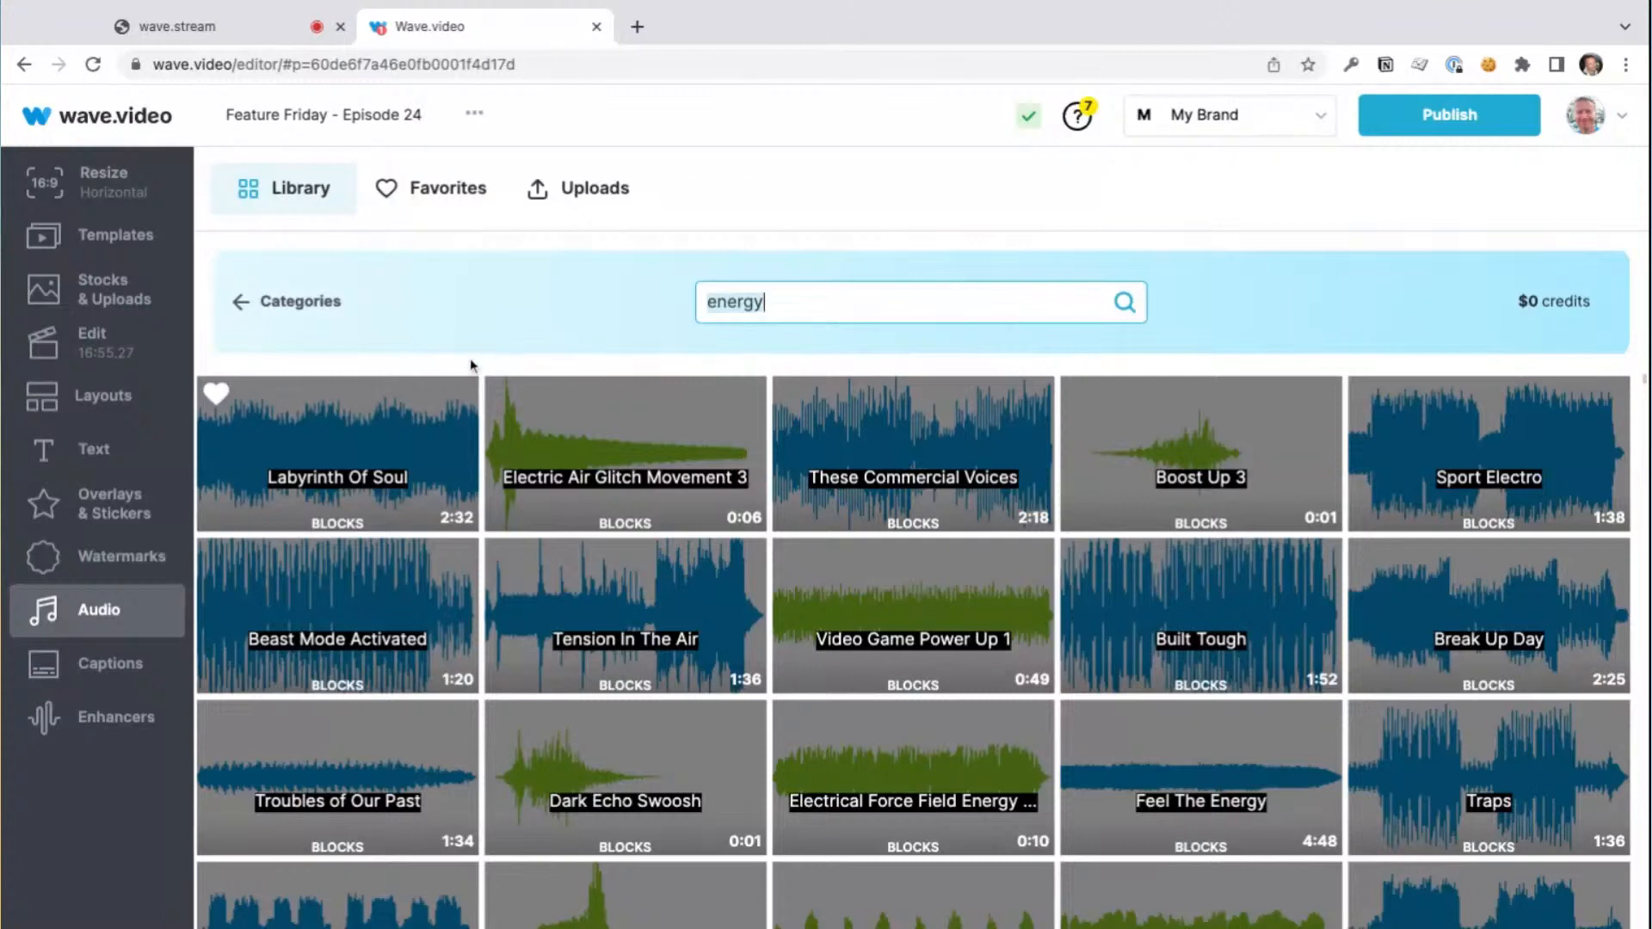
click(351, 445)
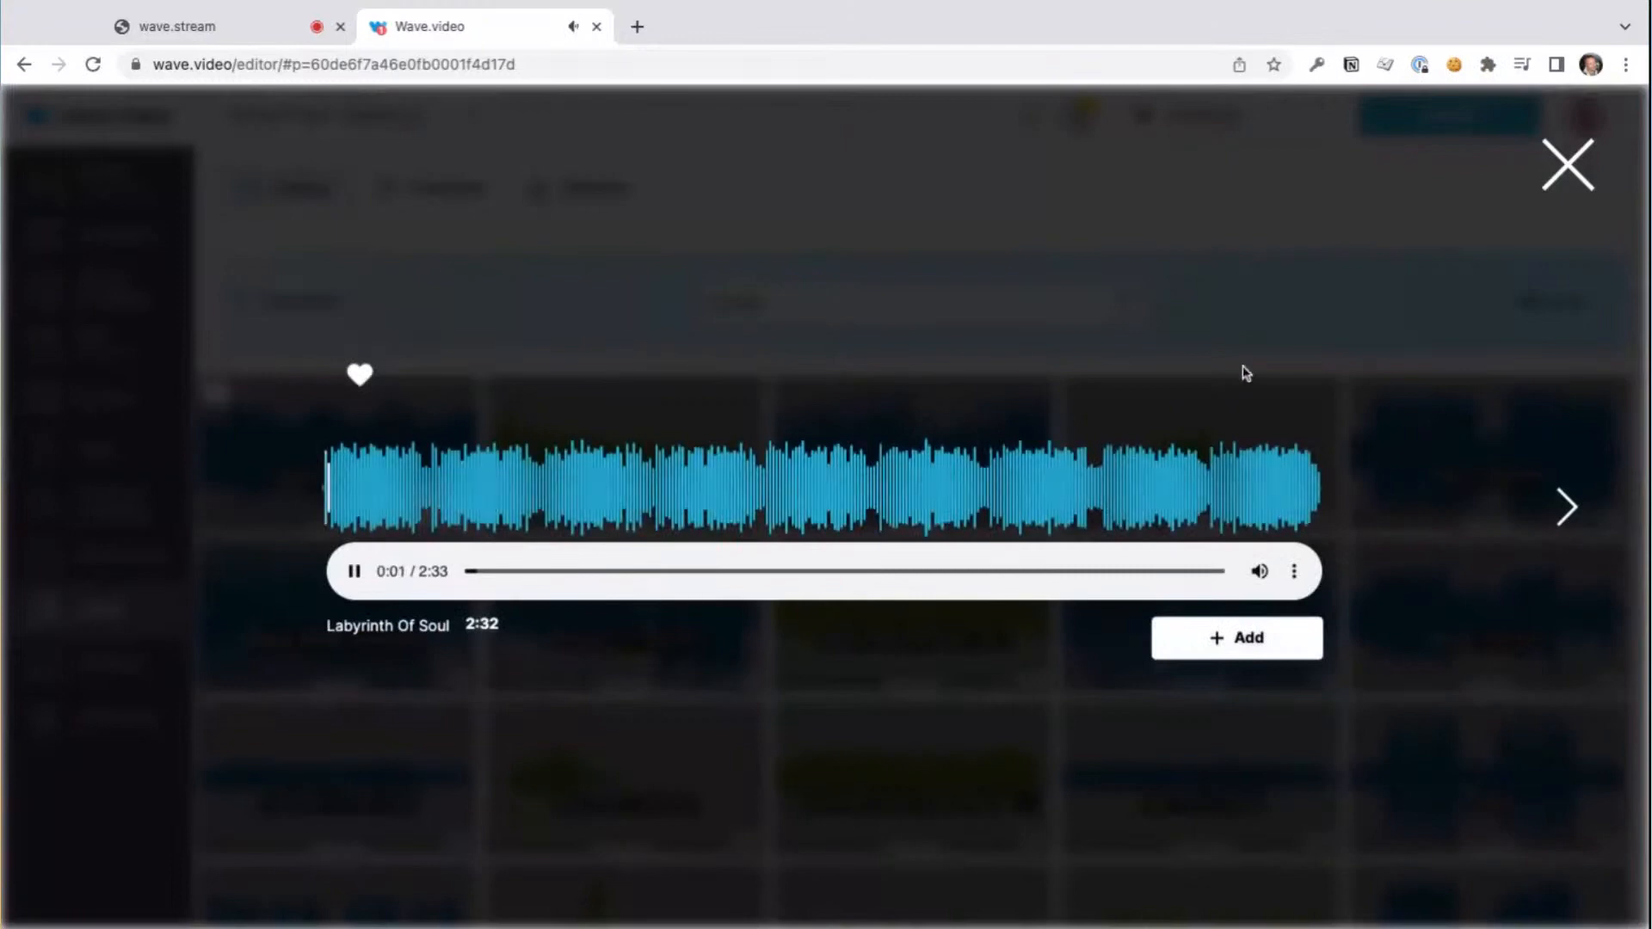
click(1575, 166)
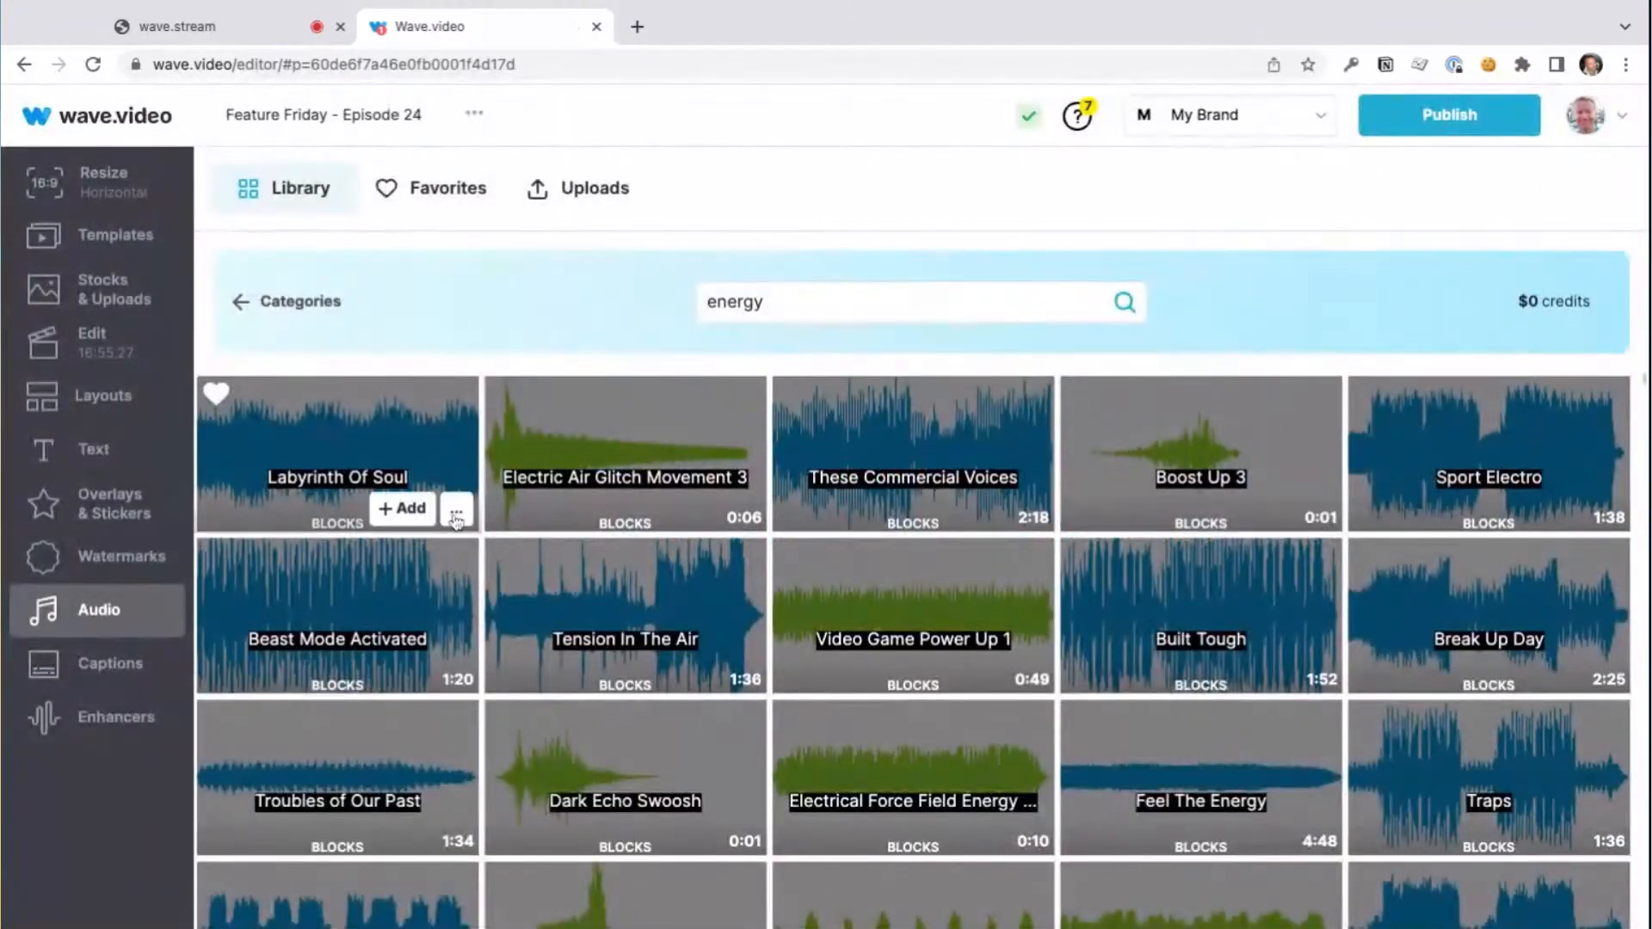
click(457, 516)
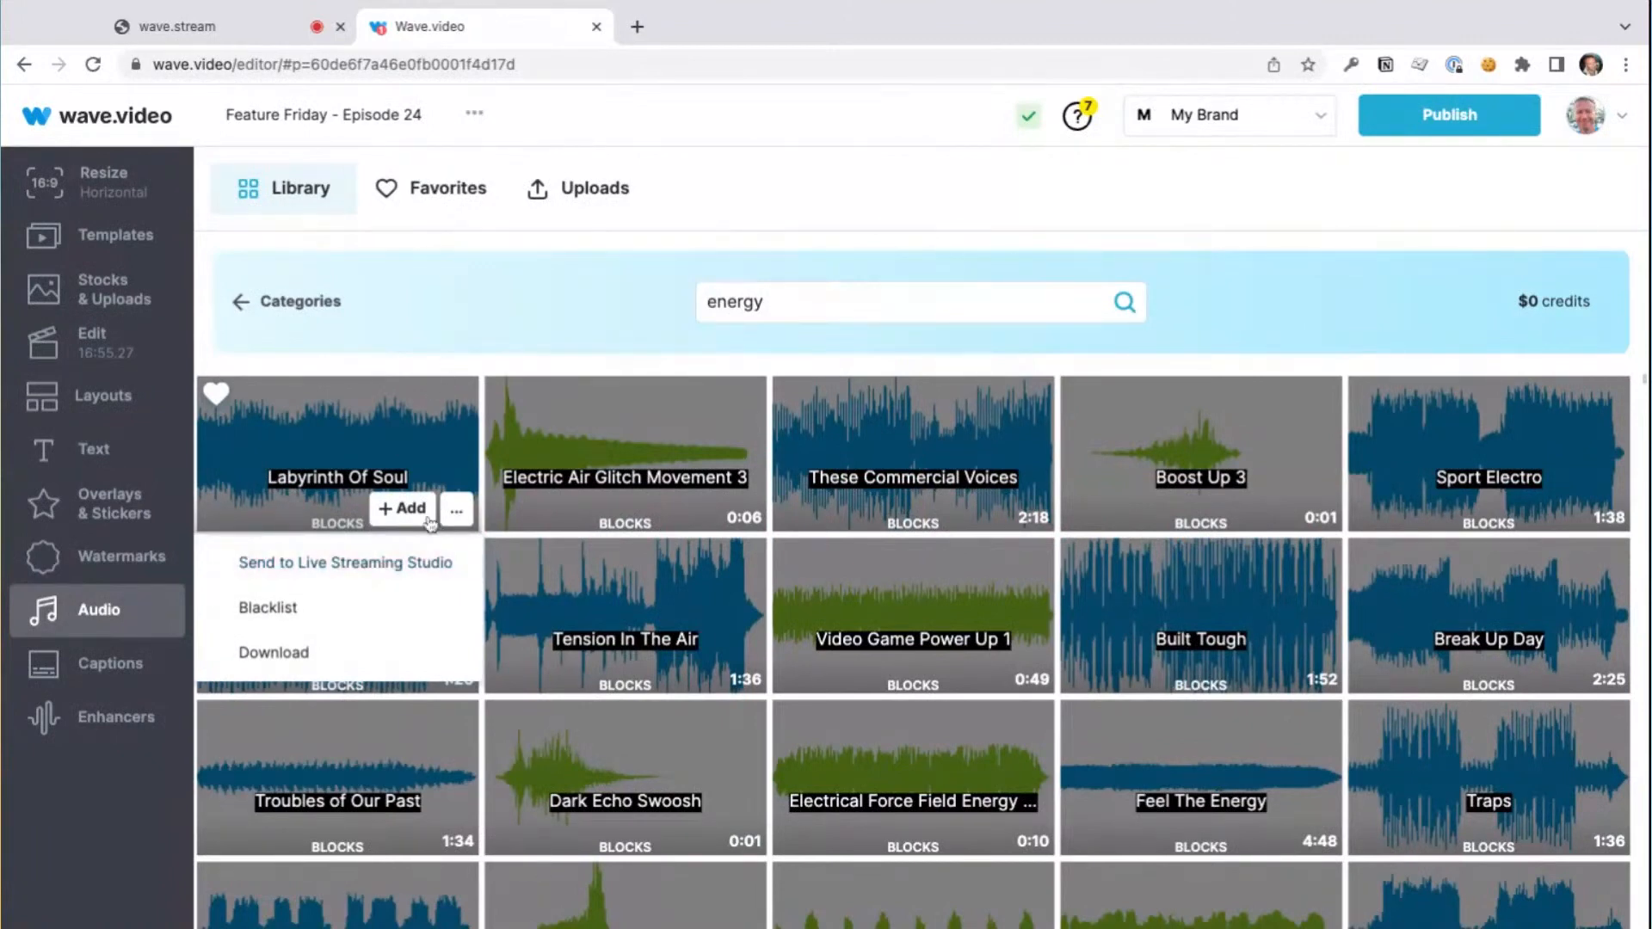
click(508, 361)
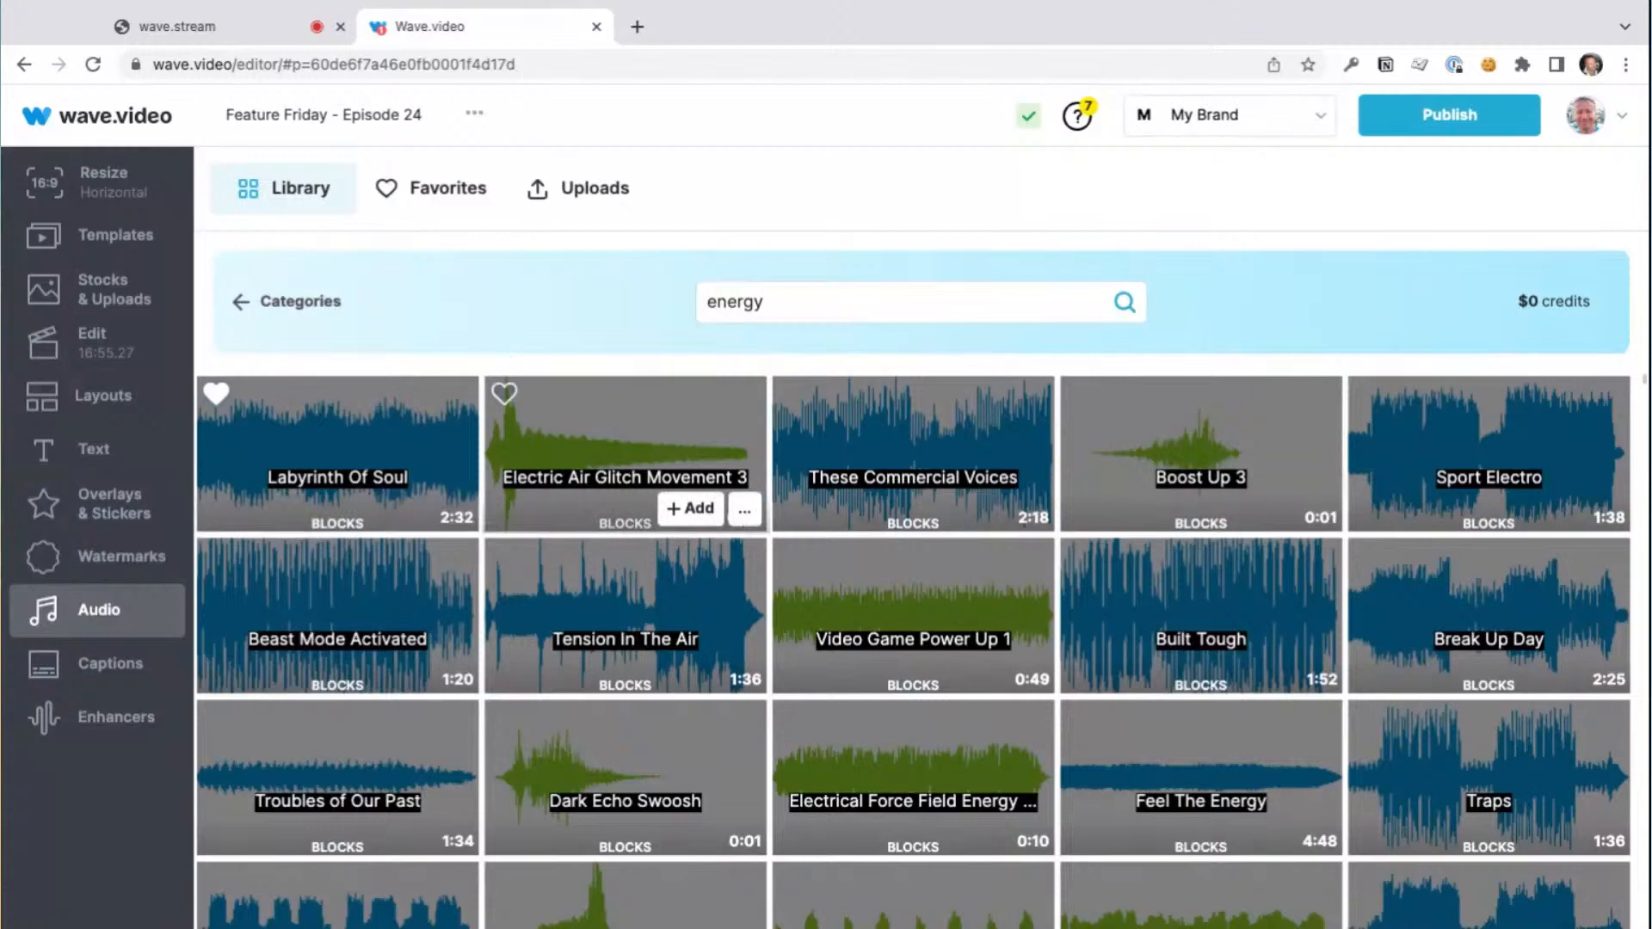
Step: Send the "Electric Air Glitch Movement 3" sound to the Live Streaming Studio under My Brand
click(744, 509)
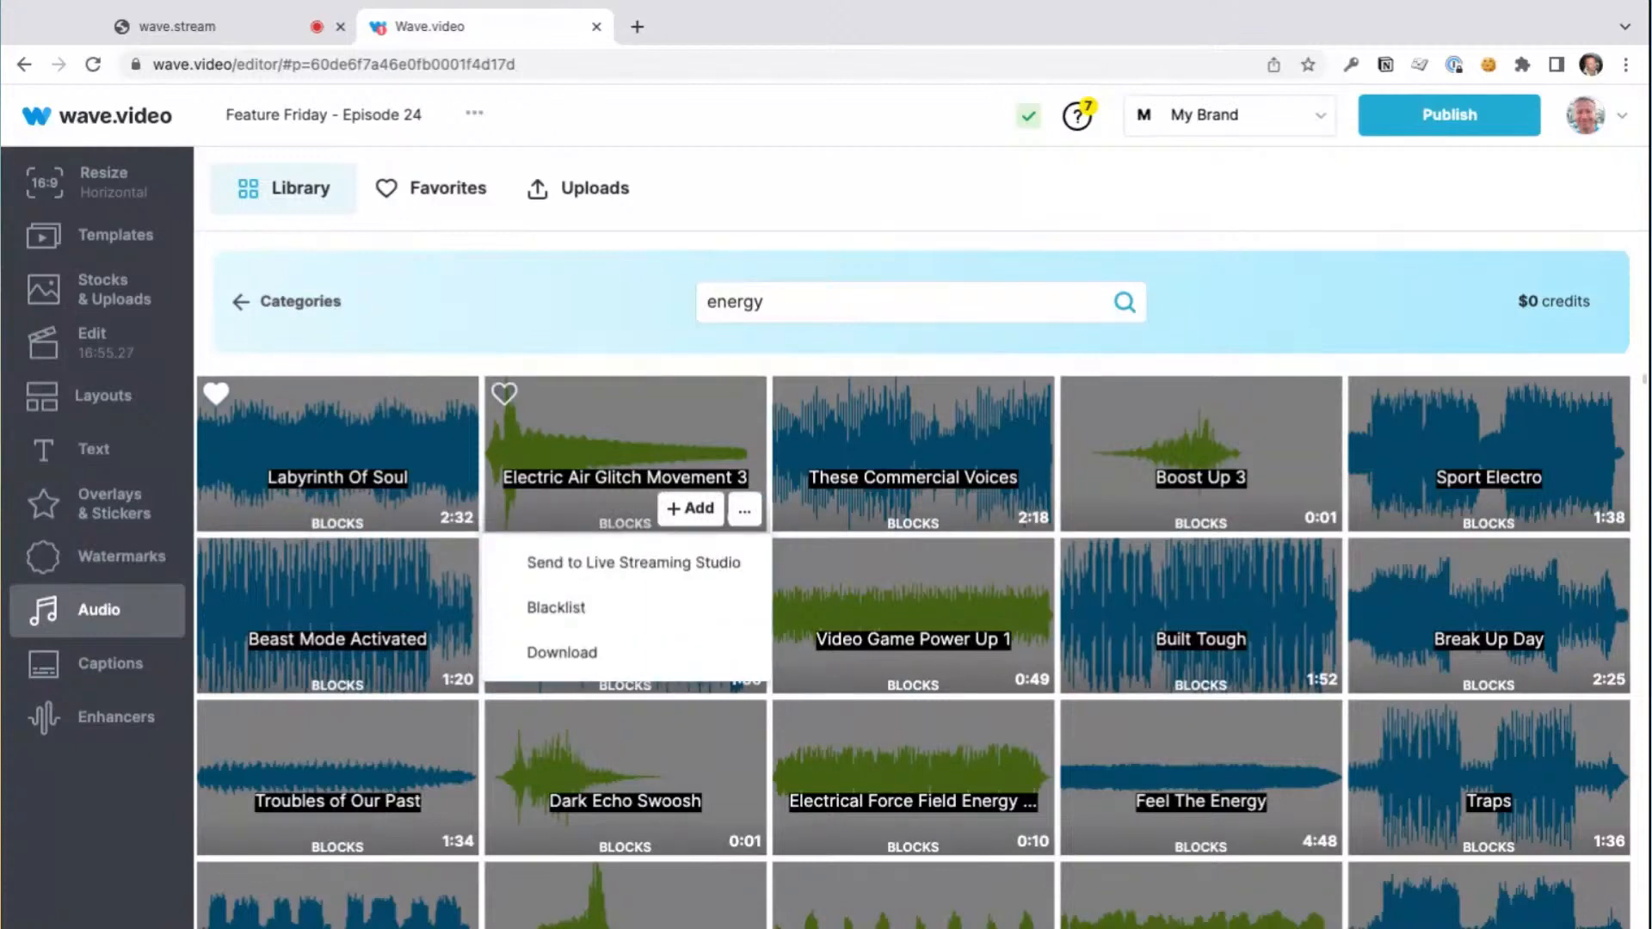
click(713, 564)
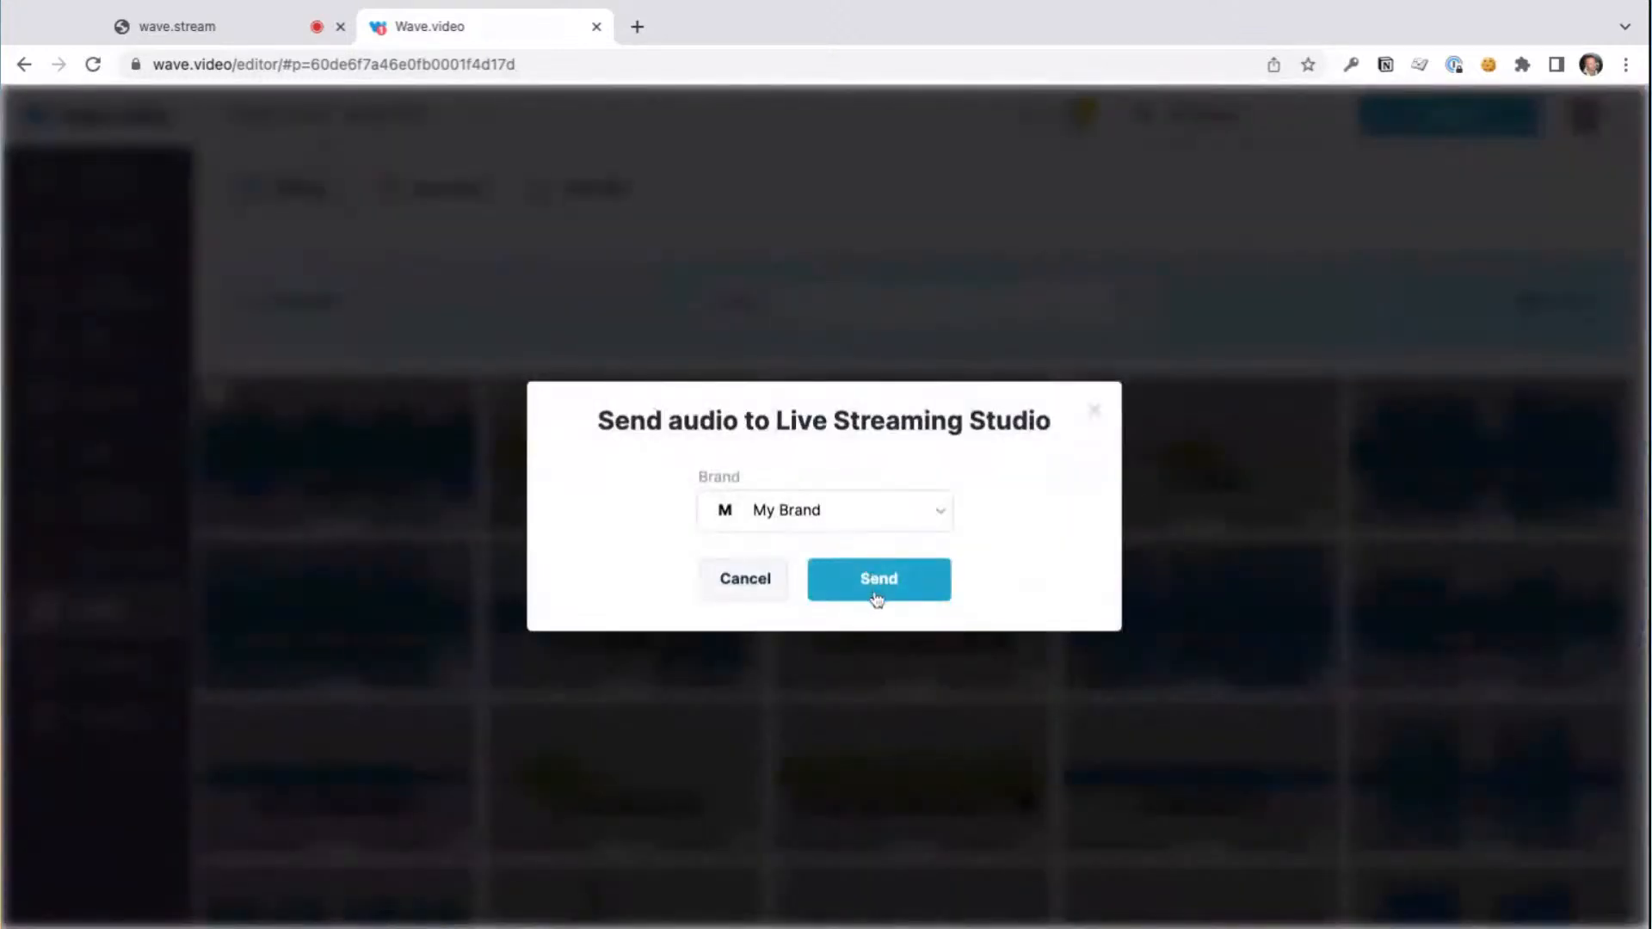
click(876, 597)
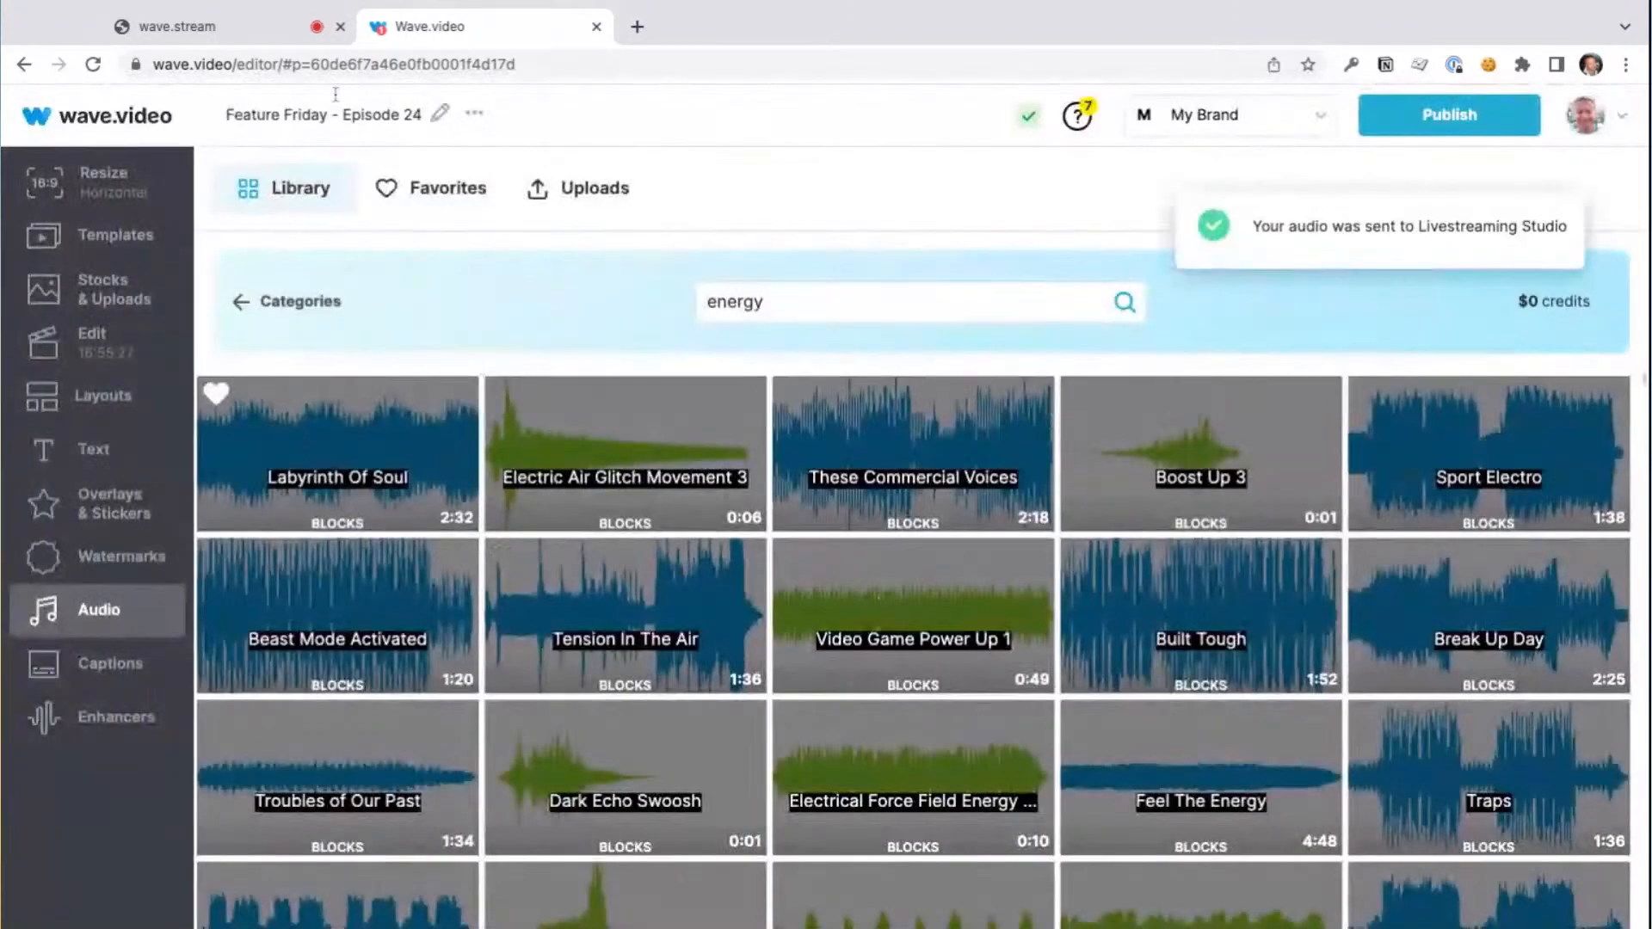
Step: Return to the live studio and play the Electric Air Glitch sound effect from Sound FX
click(242, 31)
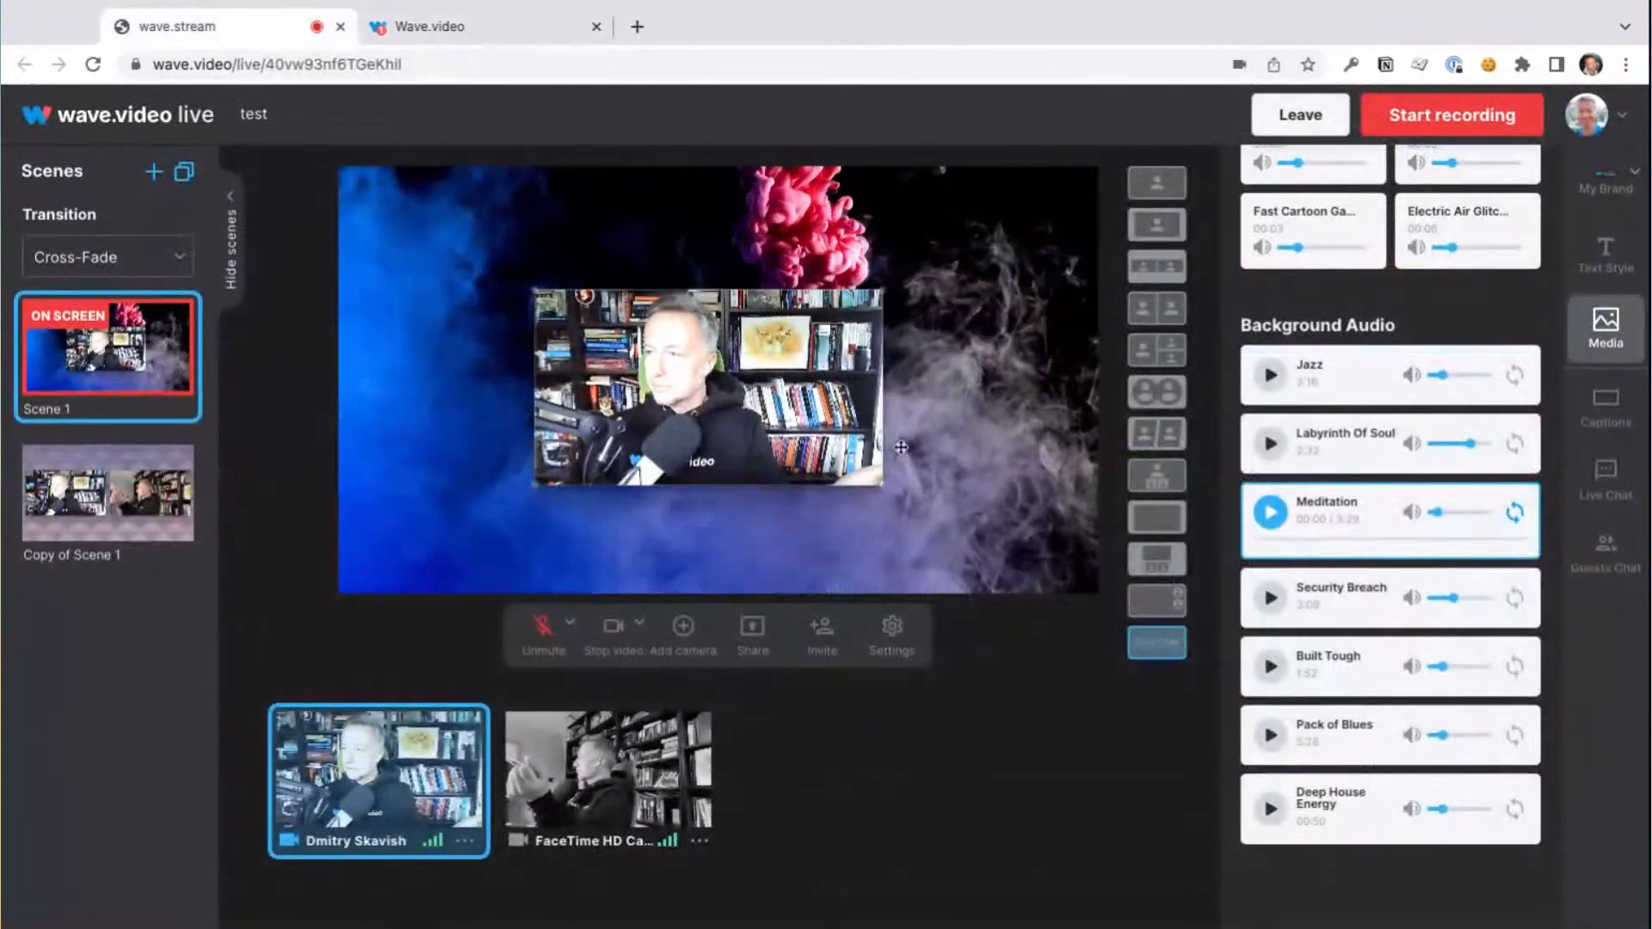
scroll(1389, 511, up, 3)
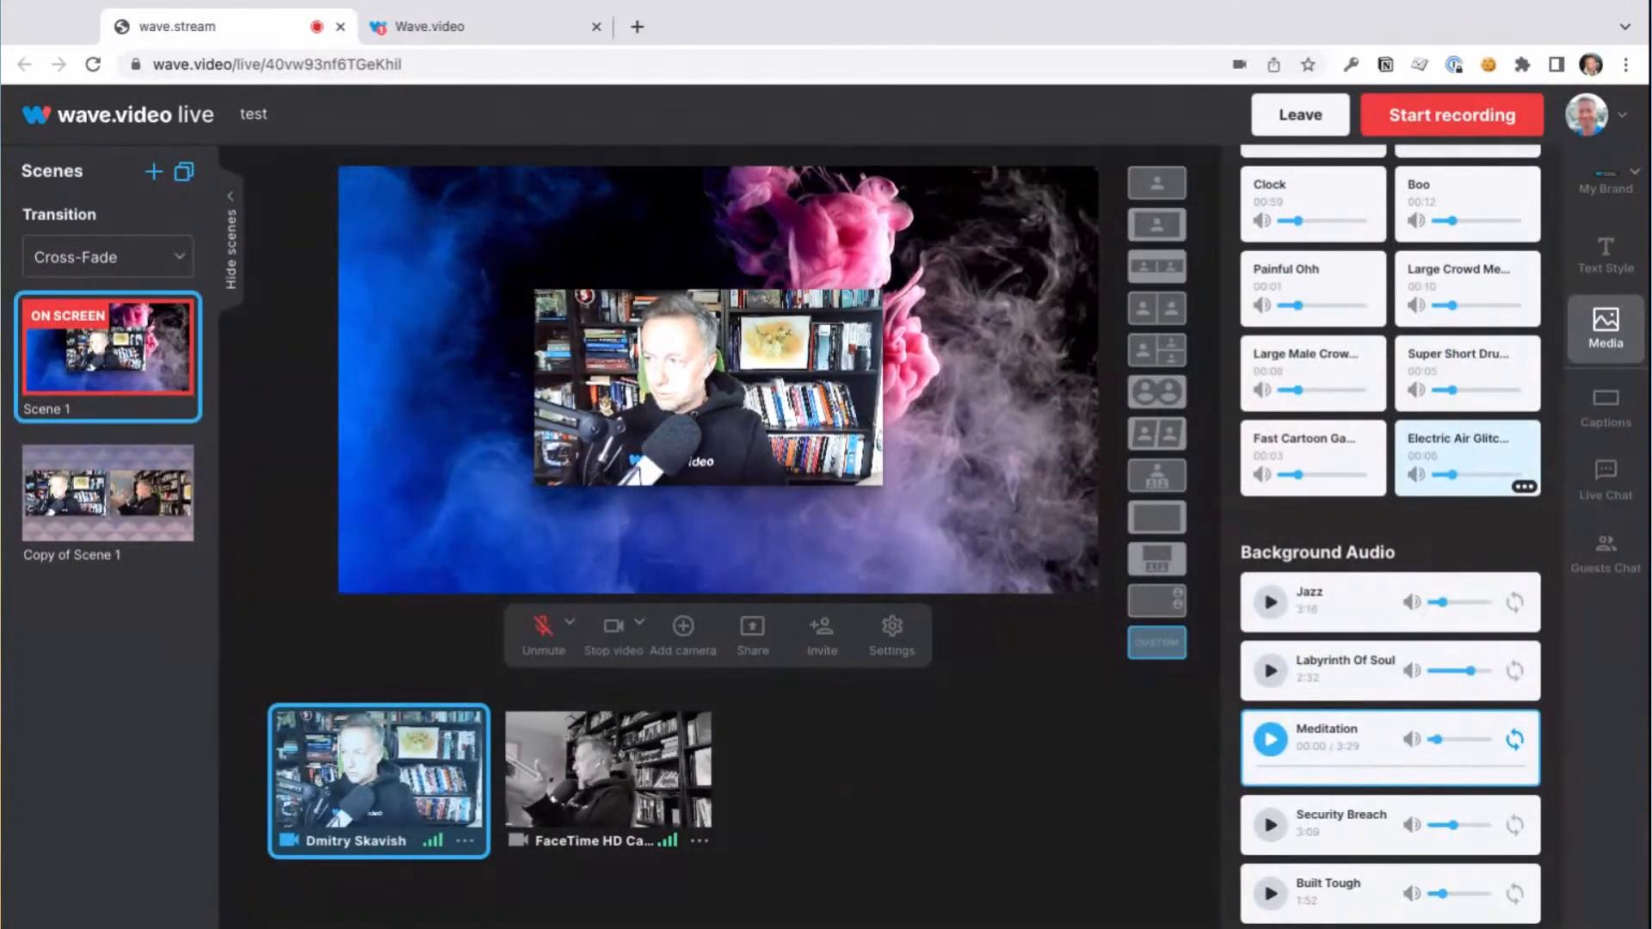
click(1472, 455)
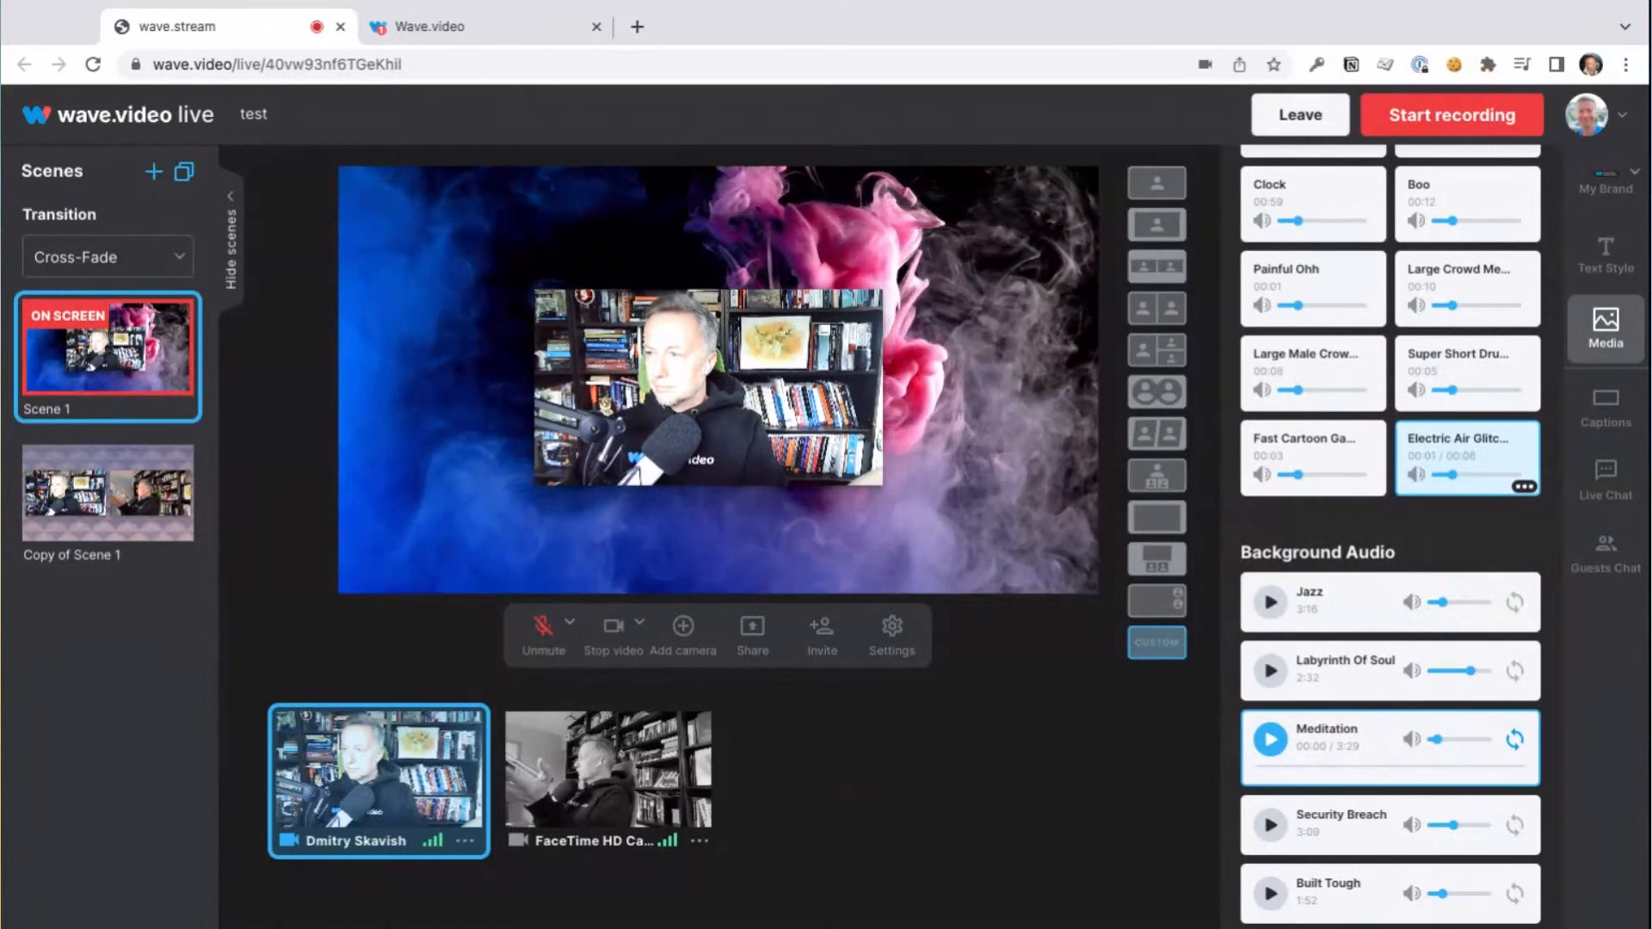